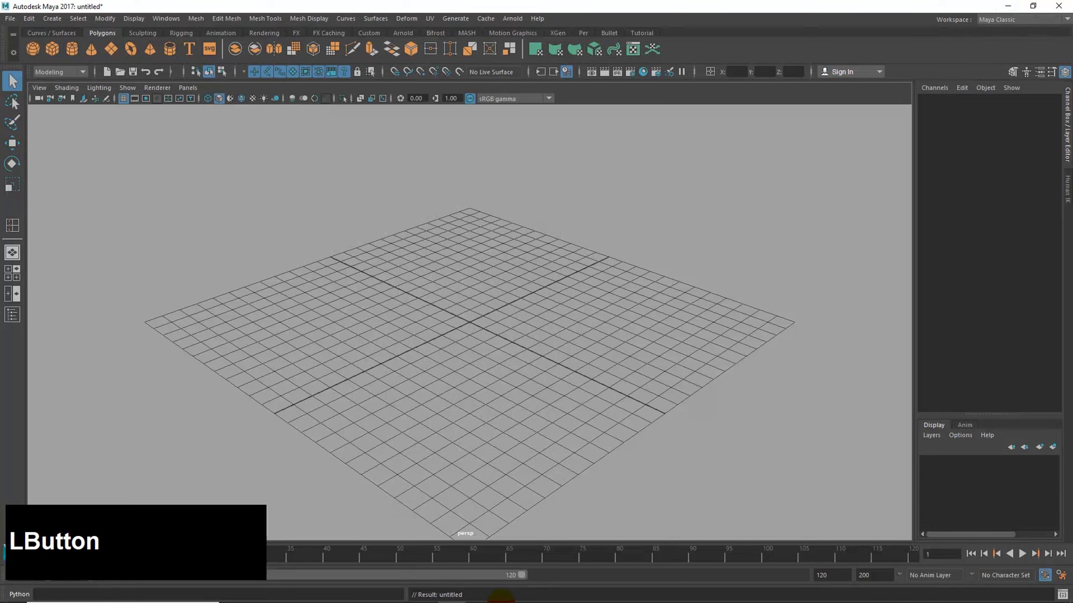
{"action": "mouse_move", "coordinate": [521, 600]}
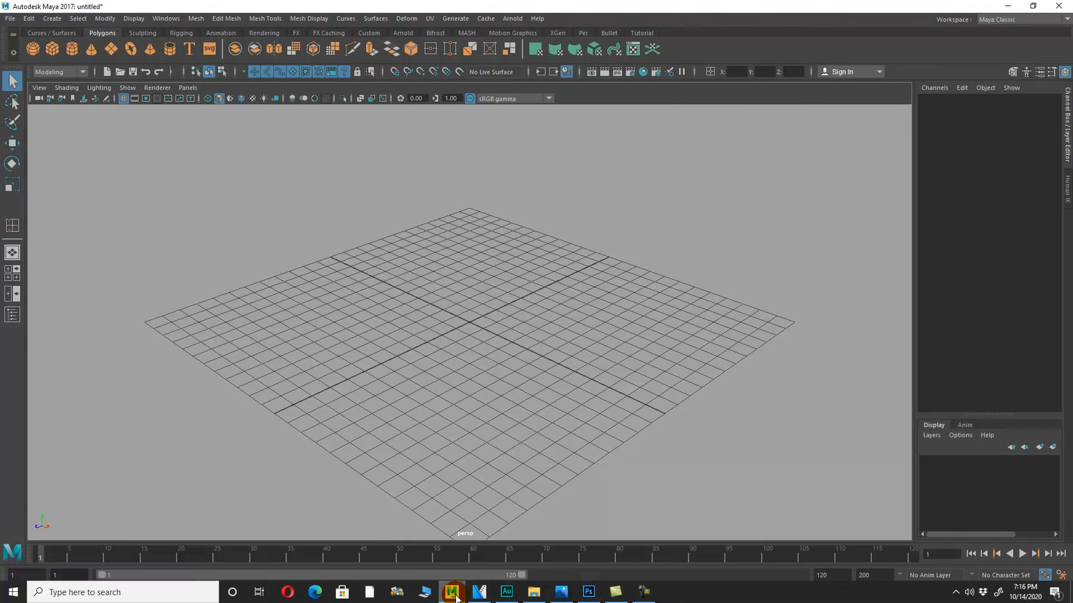
{"action": "left_click", "coordinate": [491, 596]}
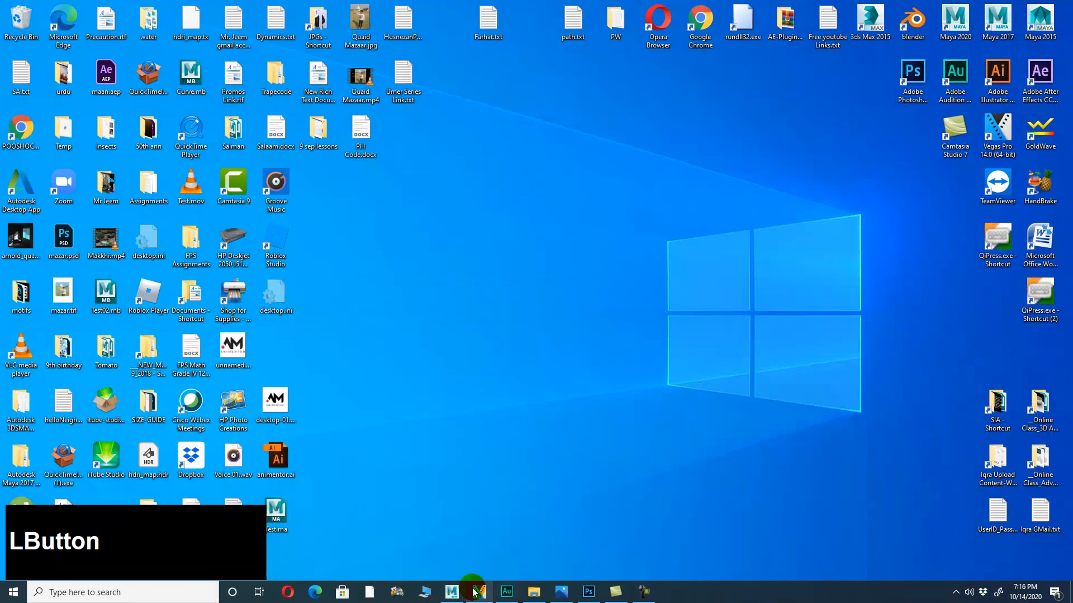
{"action": "left_click", "coordinate": [451, 592]}
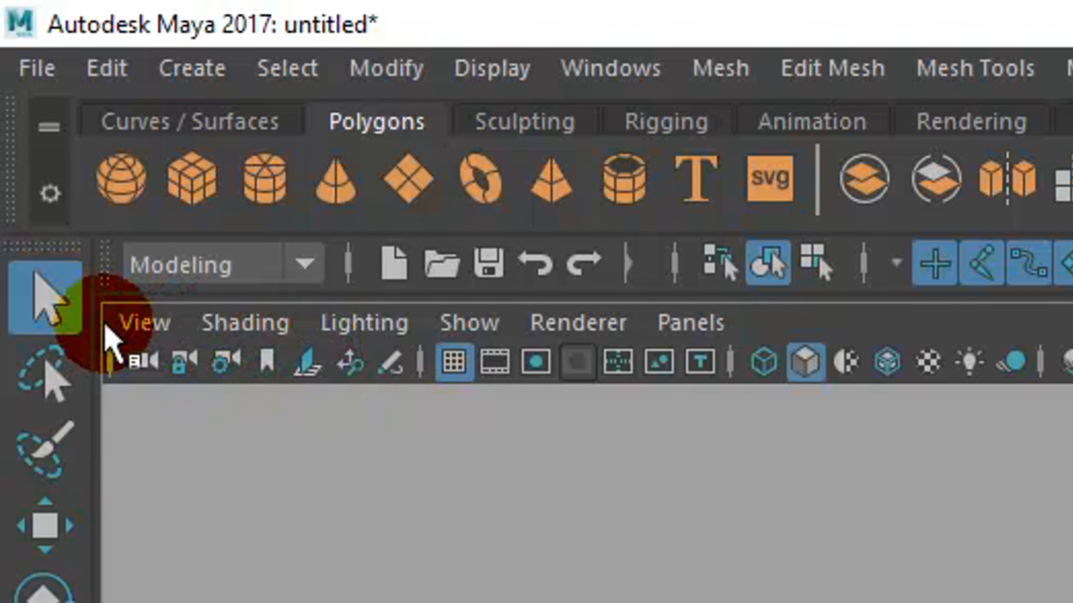
{"action": "left_click", "coordinate": [140, 323]}
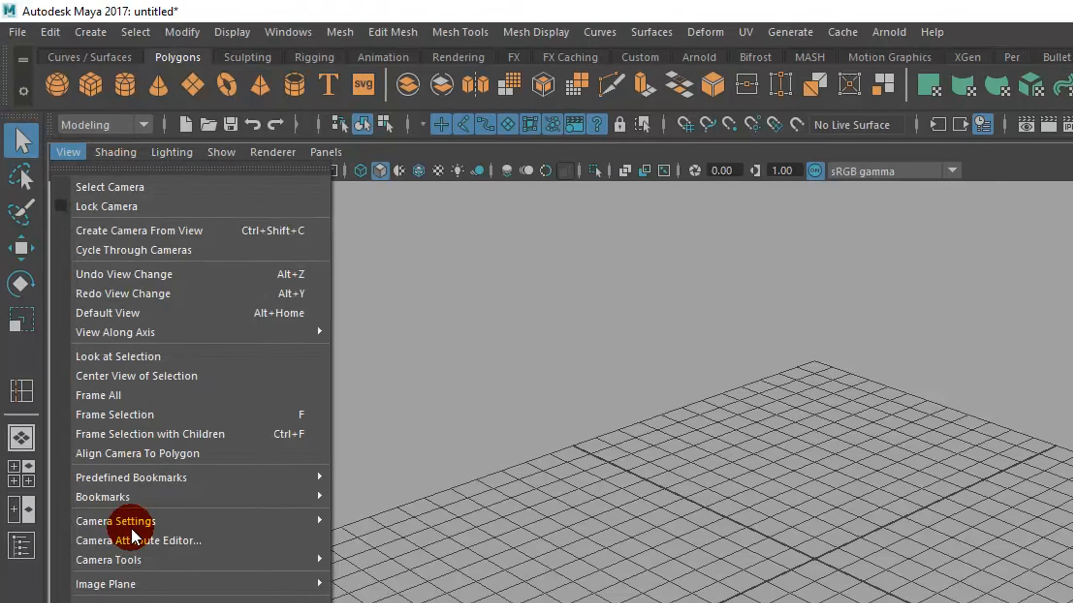
{"action": "mouse_move", "coordinate": [120, 513]}
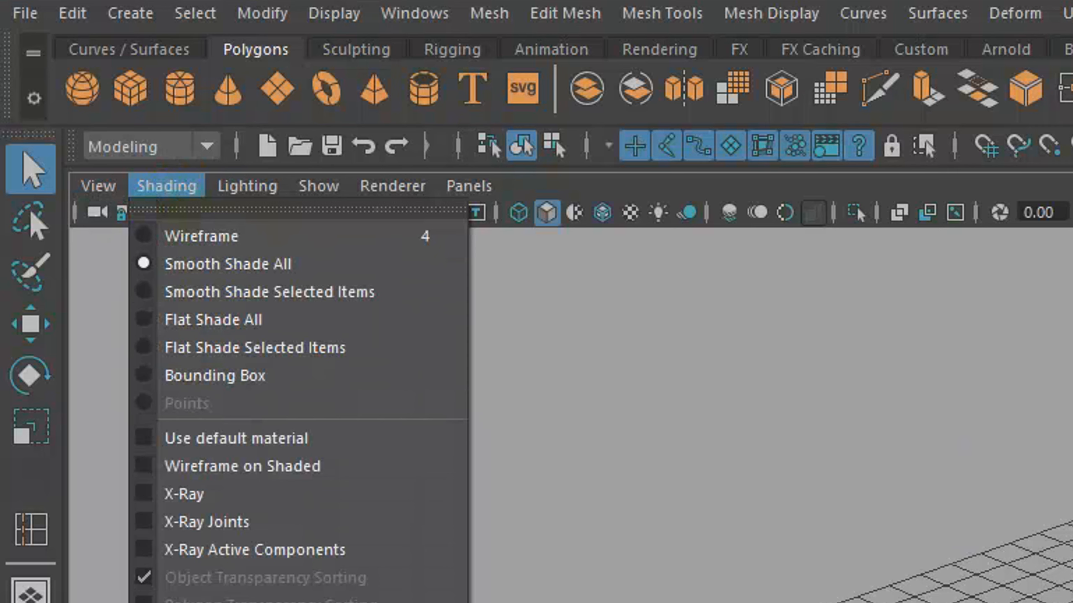
{"action": "left_click", "coordinate": [206, 153]}
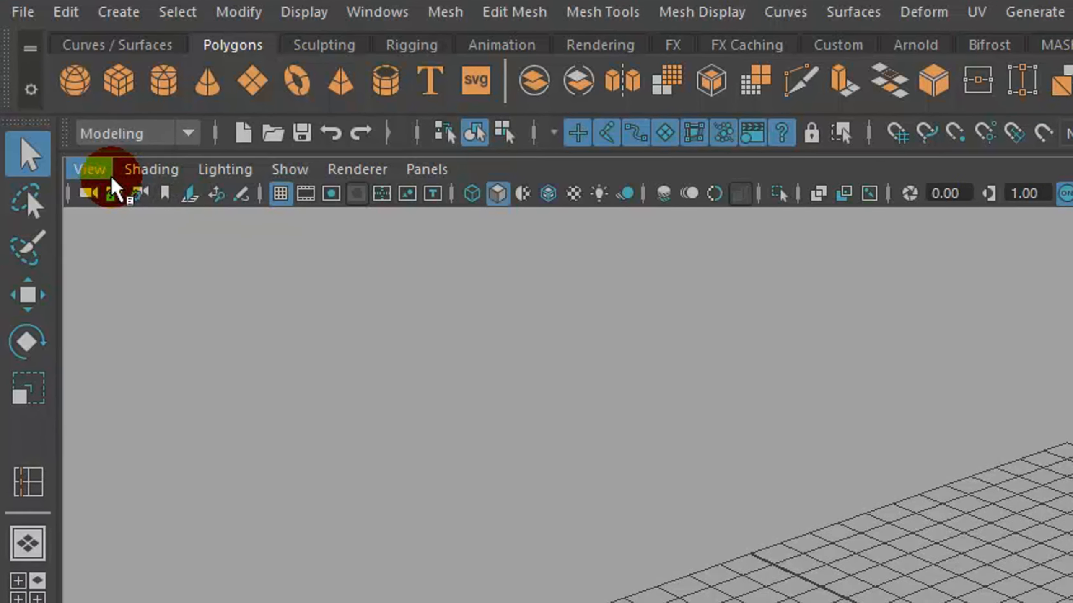
{"action": "left_click", "coordinate": [98, 186]}
{"action": "mouse_move", "coordinate": [227, 602]}
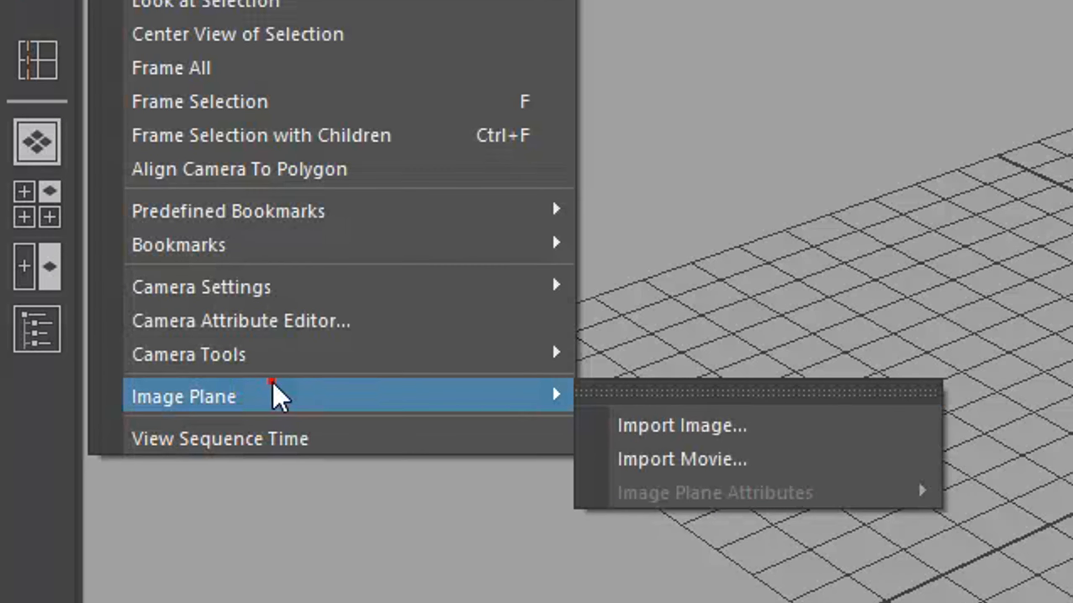
{"action": "left_click", "coordinate": [760, 429]}
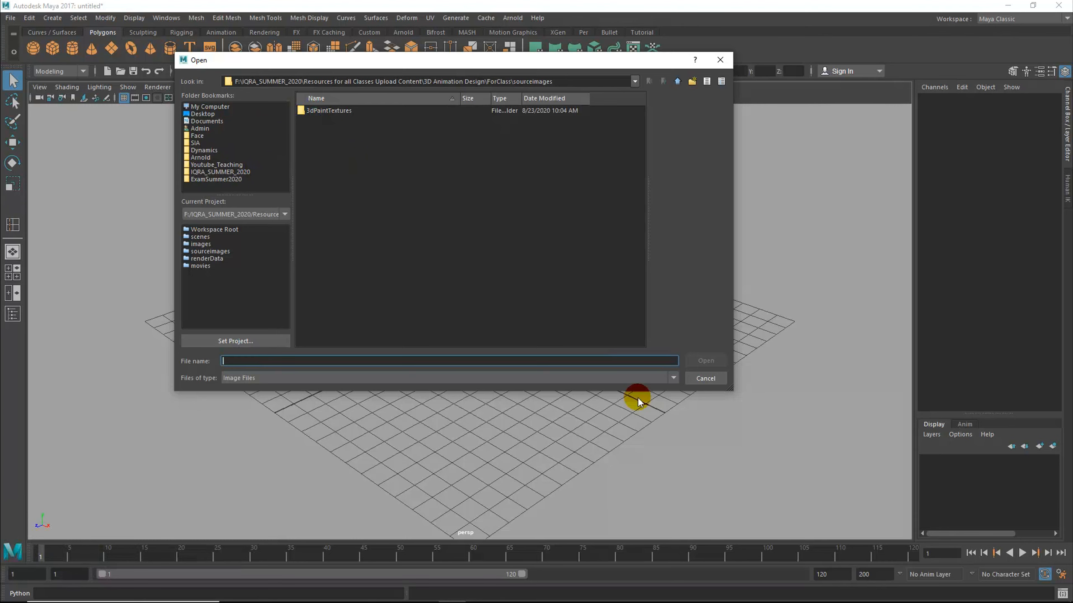
{"action": "left_click", "coordinate": [704, 379]}
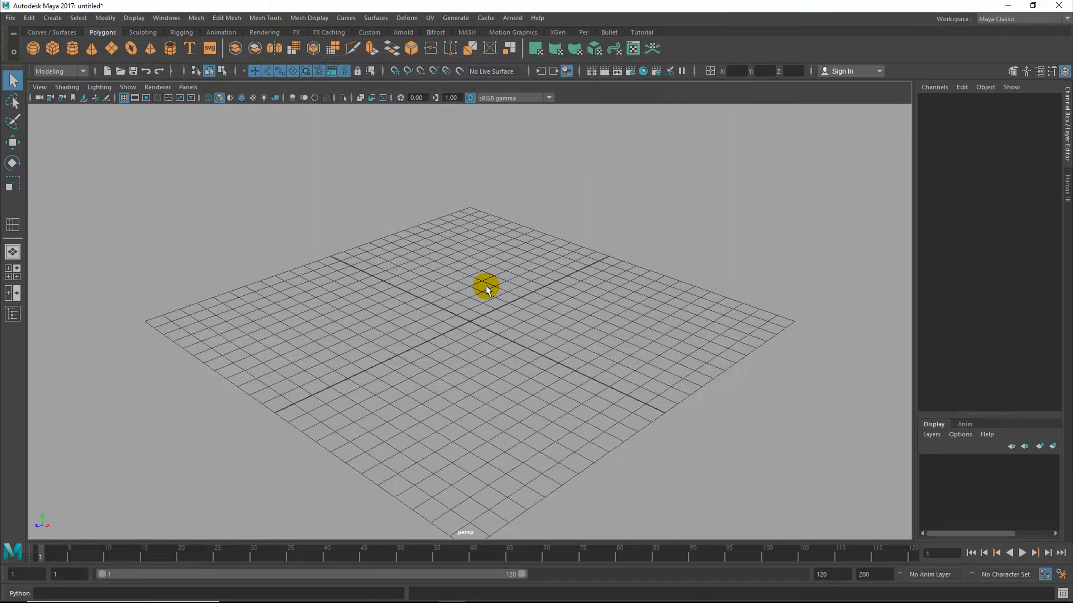
Step: Start an image plane import for the front view and browse to Youtube_Teaching/Video Content/0011_Video Content_Celing Fan Model/Source Images
{"action": "key", "text": "space"}
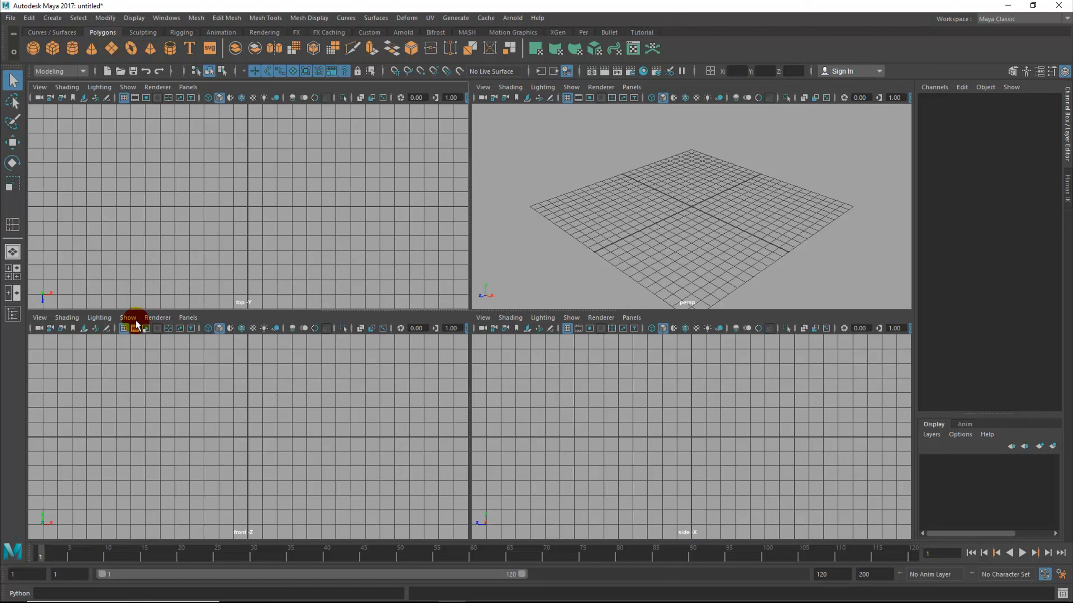
{"action": "left_click", "coordinate": [40, 317]}
{"action": "mouse_move", "coordinate": [96, 567]}
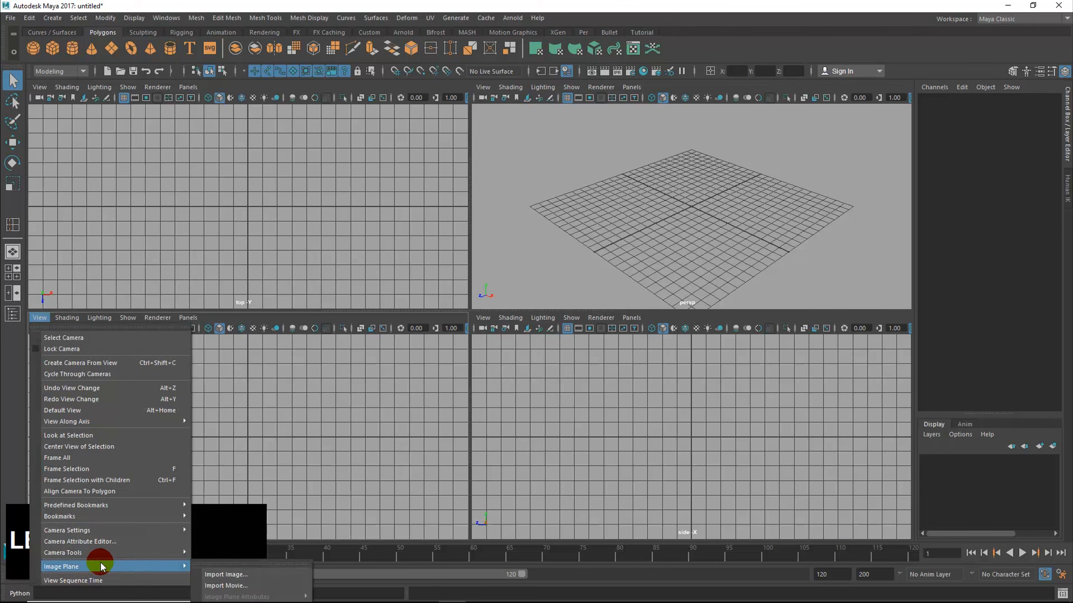
{"action": "left_click", "coordinate": [225, 575]}
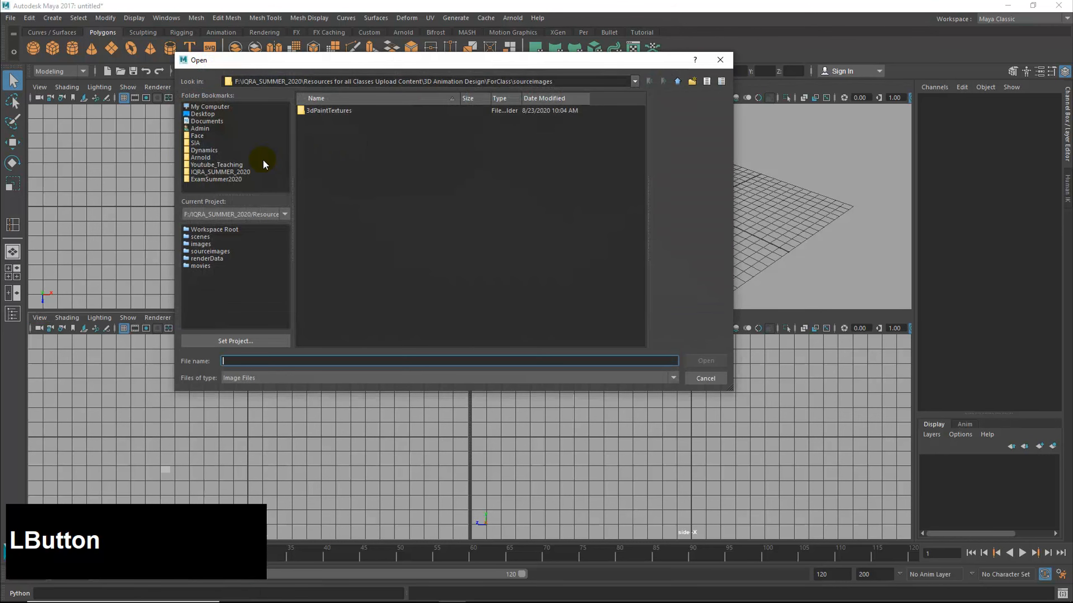
{"action": "left_click", "coordinate": [197, 165]}
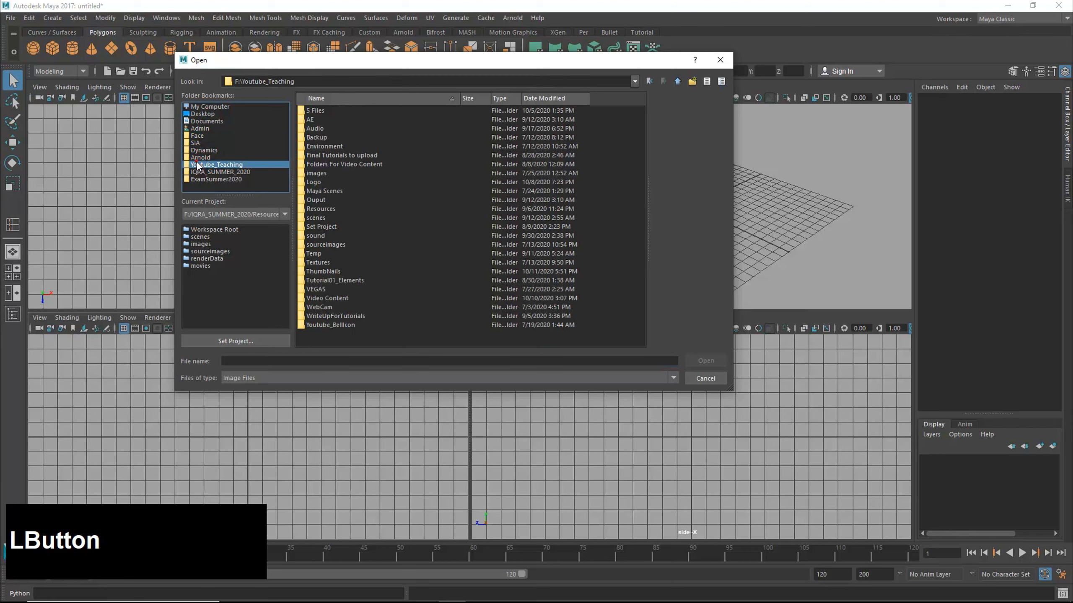
{"action": "double_click", "coordinate": [316, 298]}
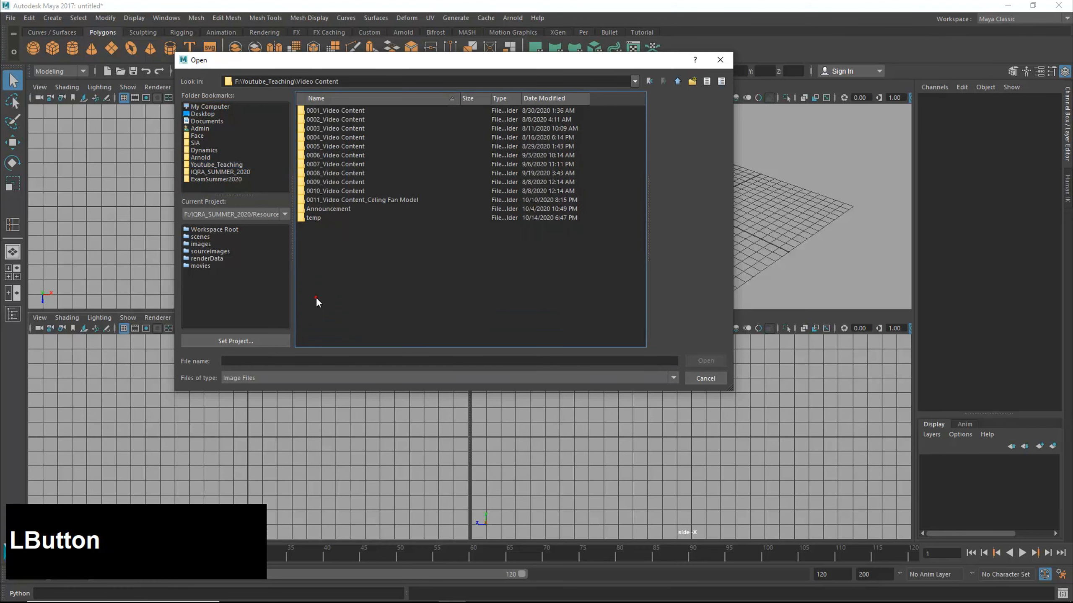
{"action": "left_click", "coordinate": [322, 199]}
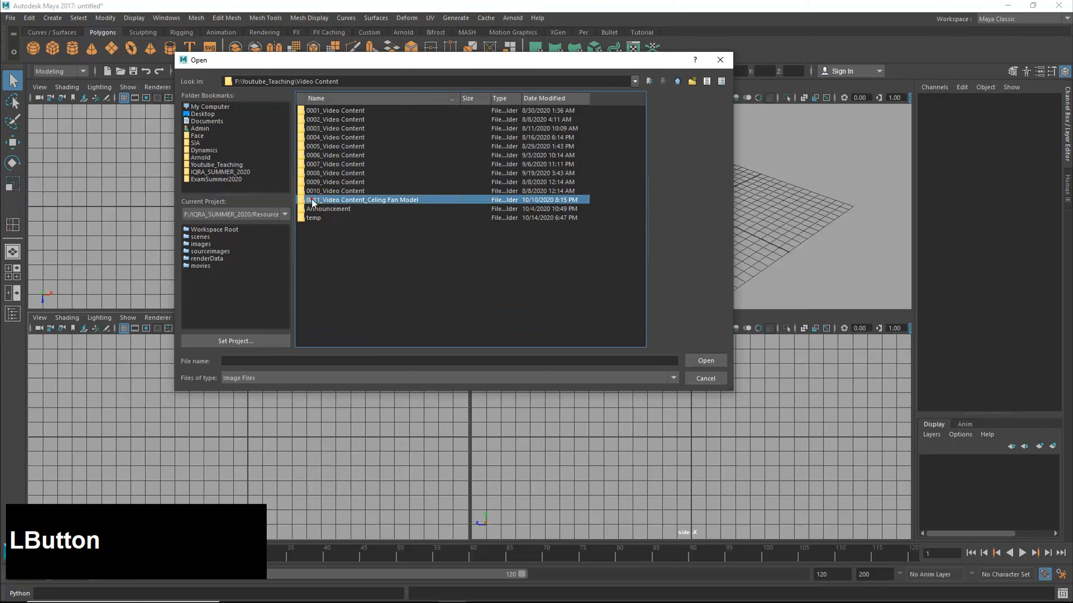
{"action": "double_click", "coordinate": [311, 200]}
{"action": "left_click", "coordinate": [320, 110]}
{"action": "double_click", "coordinate": [319, 111]}
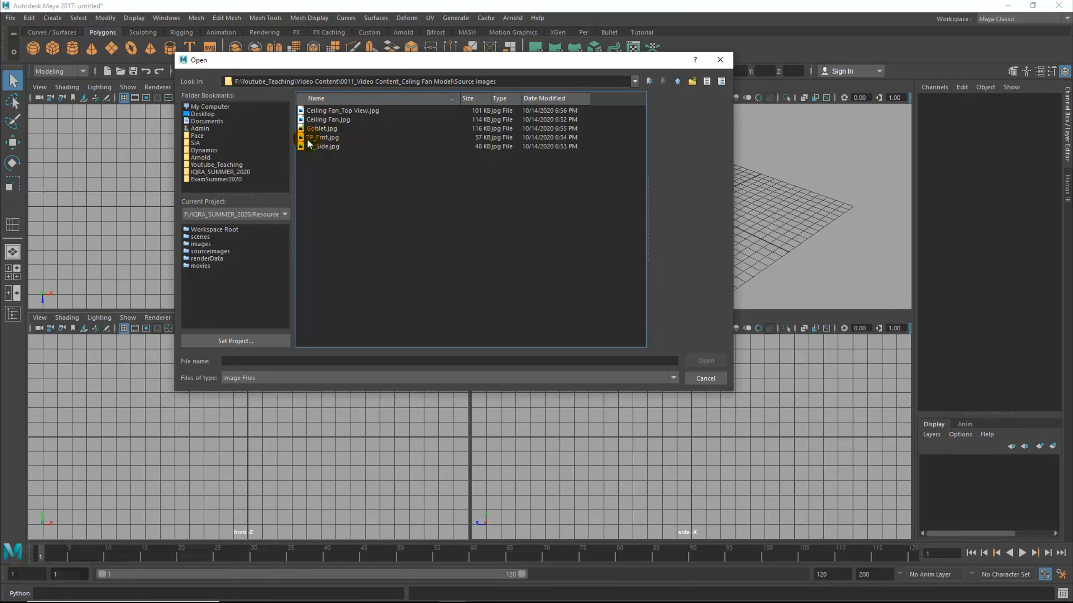
Step: Preview the TP_Side.jpg and TP_Frnt.jpg references and import TP_Frnt.jpg as the front view's image plane
{"action": "left_click", "coordinate": [323, 137]}
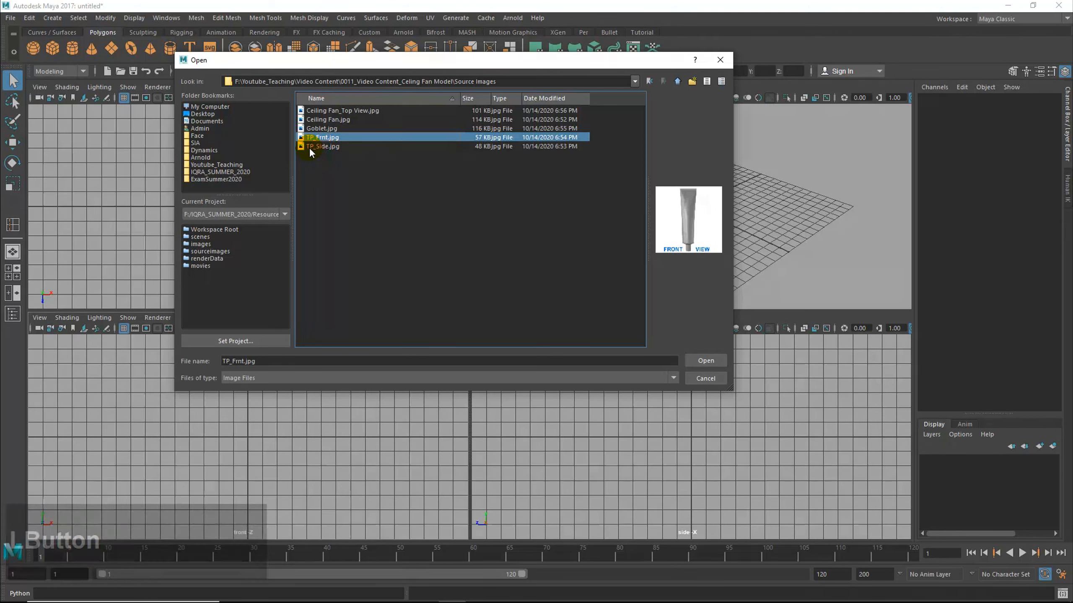
{"action": "left_click", "coordinate": [321, 146]}
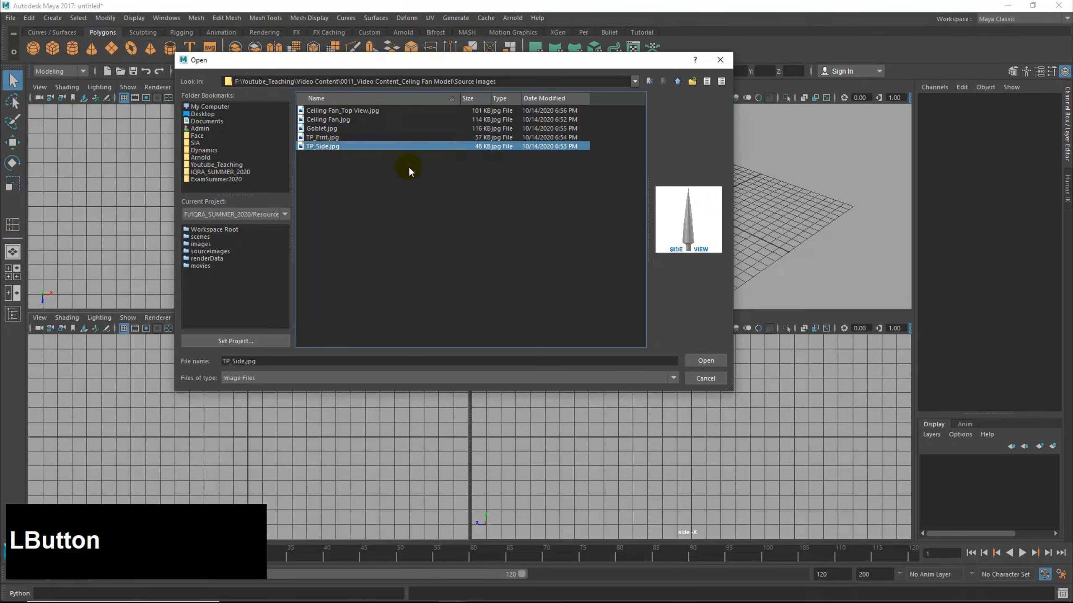
{"action": "left_click", "coordinate": [322, 138]}
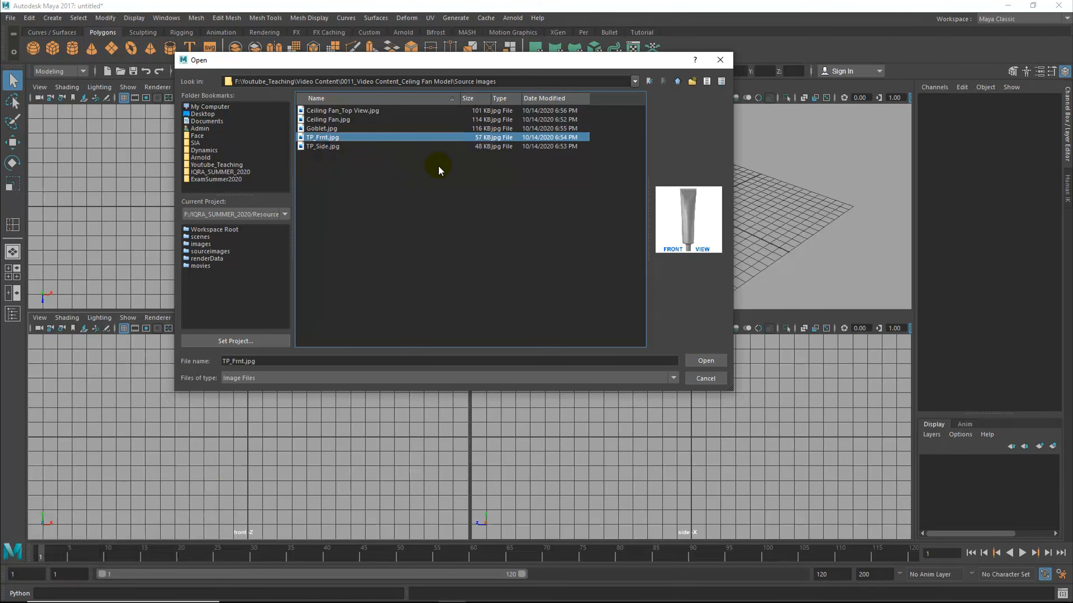
{"action": "left_click", "coordinate": [705, 360]}
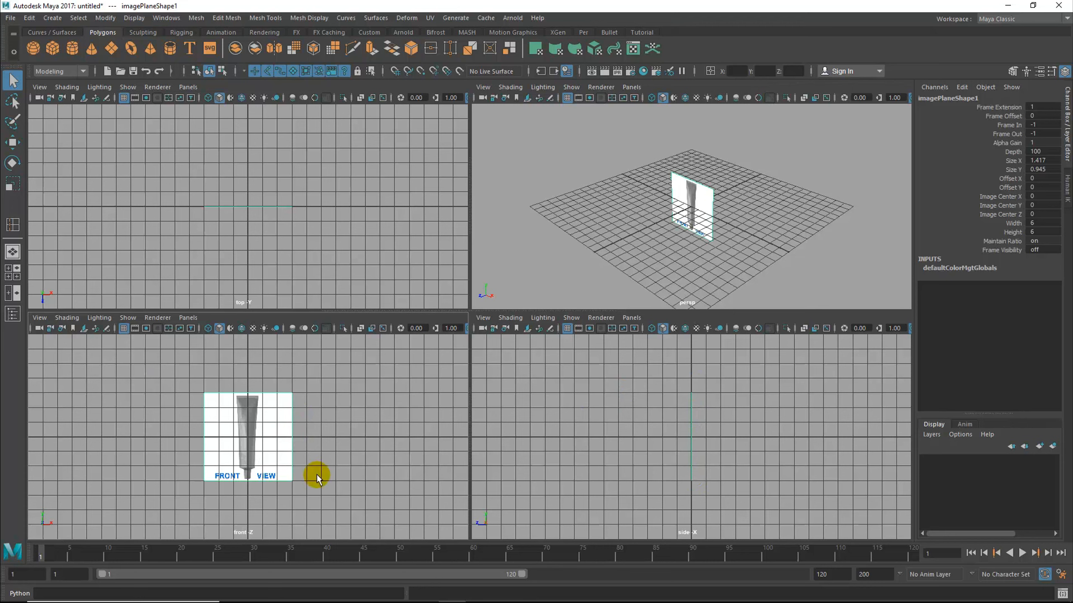
Step: Import TP_Side.jpg from the Source Images folder as an image plane in the side view
{"action": "left_click", "coordinate": [484, 318]}
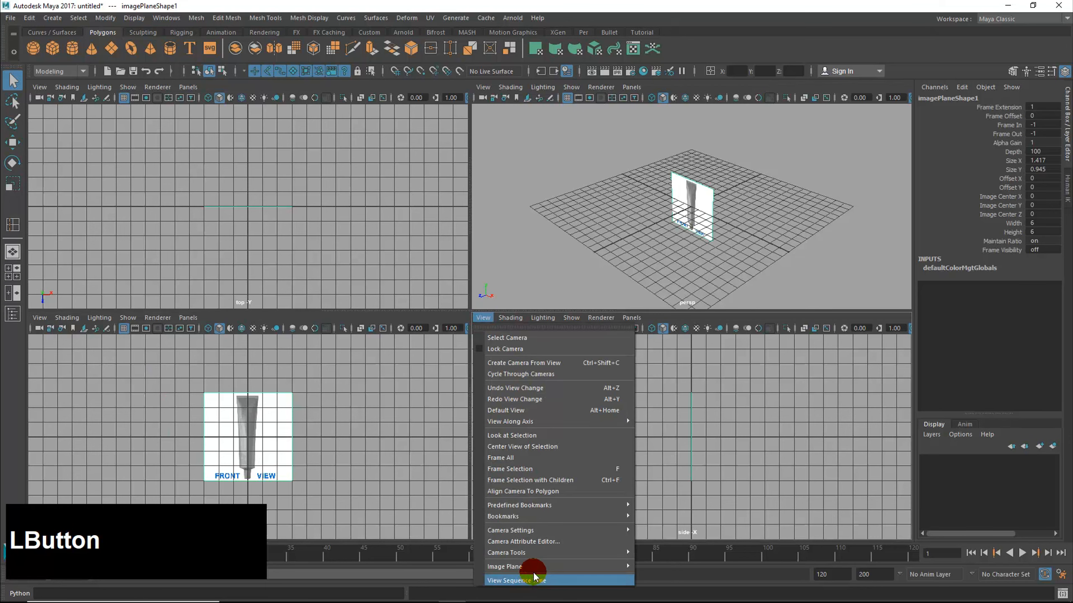
{"action": "mouse_move", "coordinate": [533, 568]}
{"action": "left_click", "coordinate": [680, 573]}
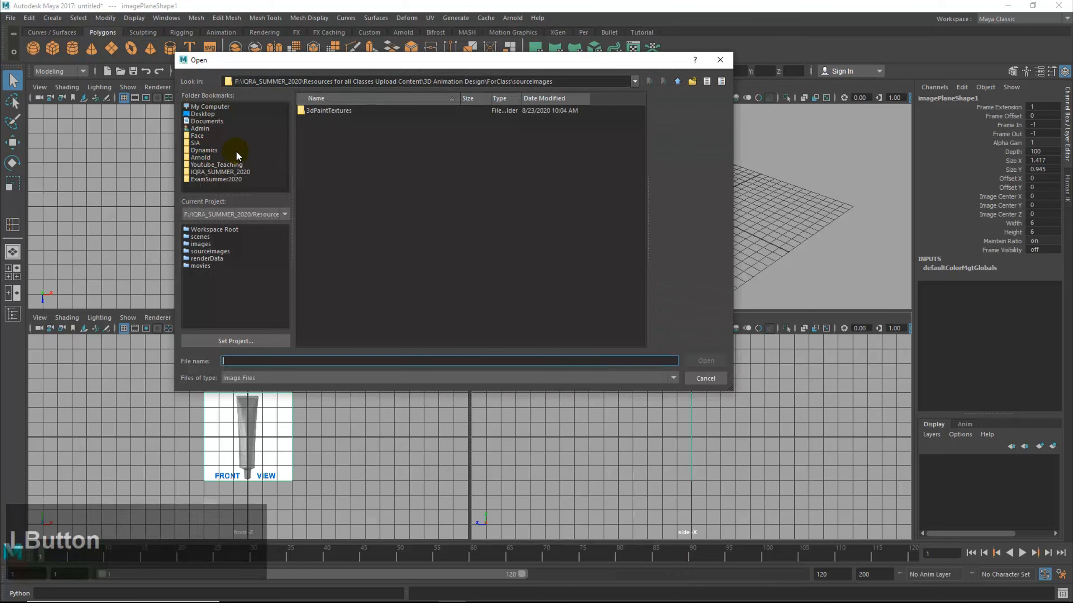
{"action": "left_click", "coordinate": [220, 164]}
{"action": "left_click", "coordinate": [326, 146]}
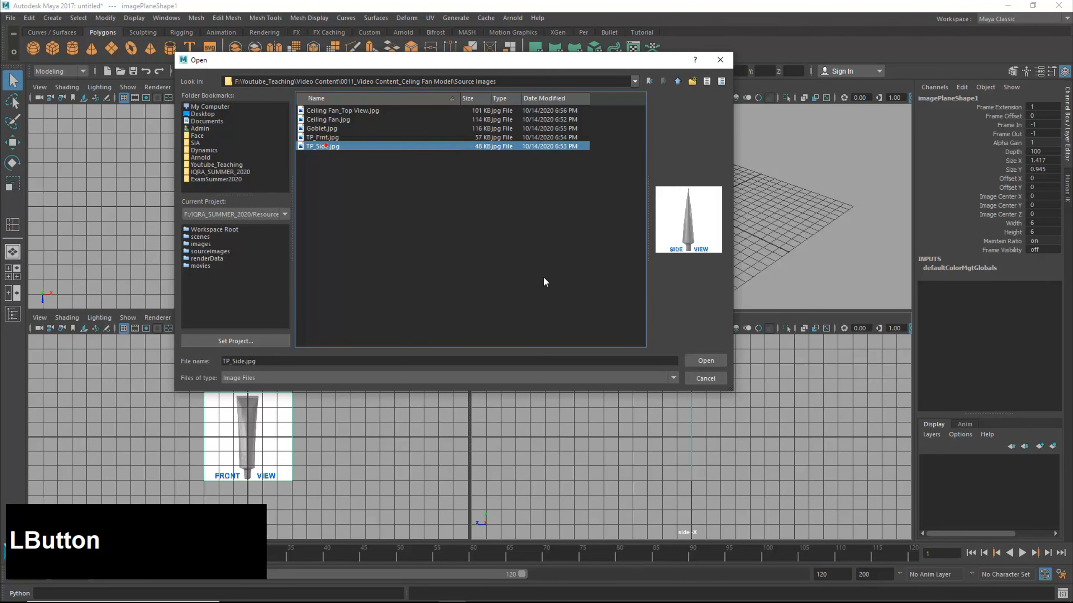
{"action": "left_click", "coordinate": [705, 360]}
{"action": "left_click", "coordinate": [720, 408]}
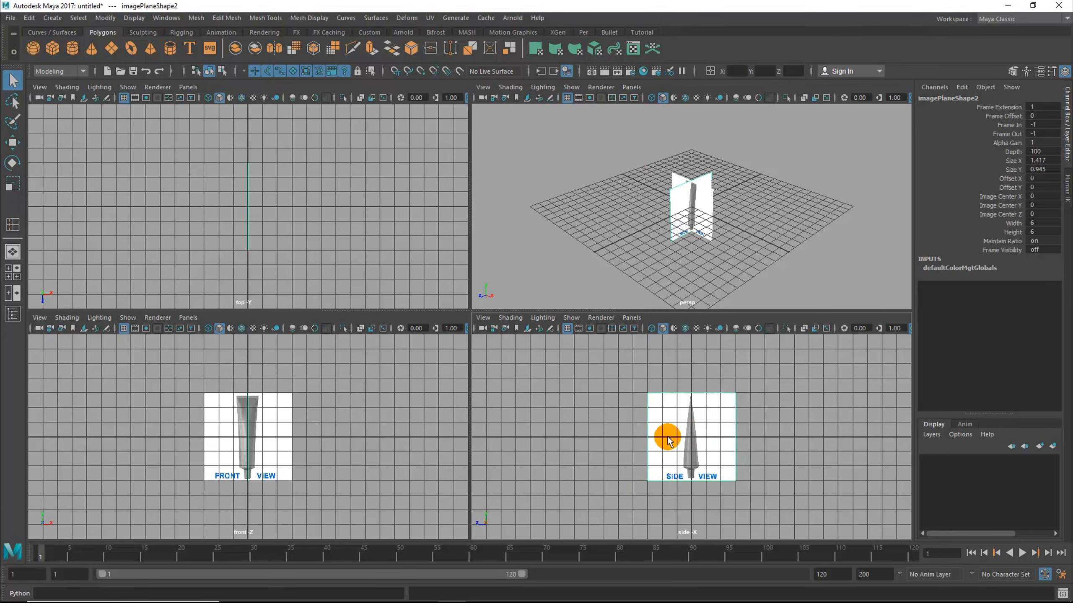
Step: In the perspective view, move the front image plane back along negative Z to about -2.33
{"action": "key", "text": "space"}
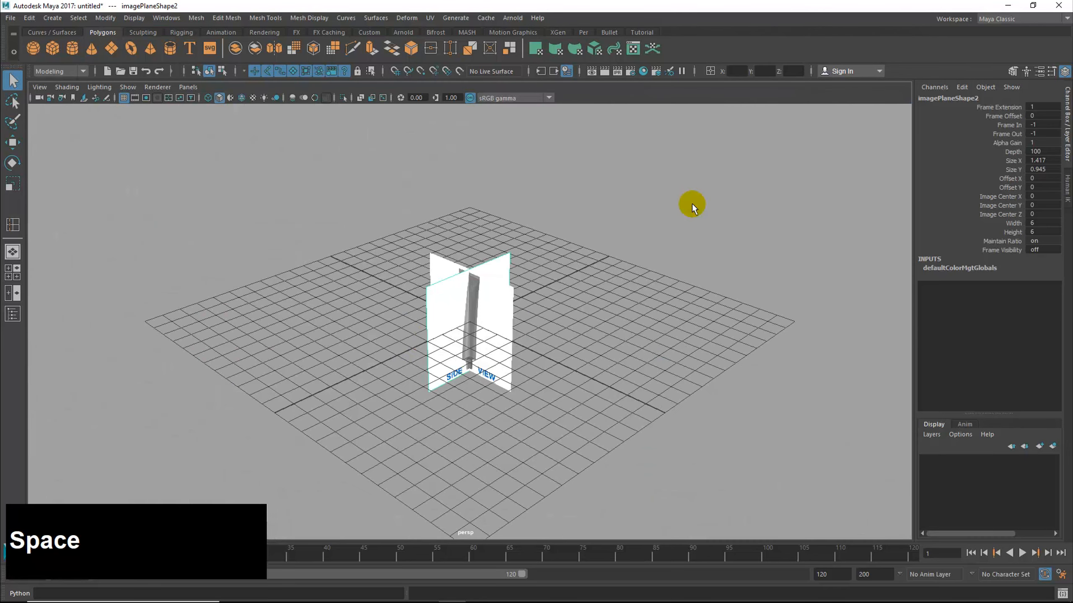
{"action": "right_click_drag", "start_coordinate": [423, 337], "coordinate": [544, 326], "text": "alt"}
{"action": "left_click_drag", "start_coordinate": [545, 326], "coordinate": [474, 406], "text": "alt"}
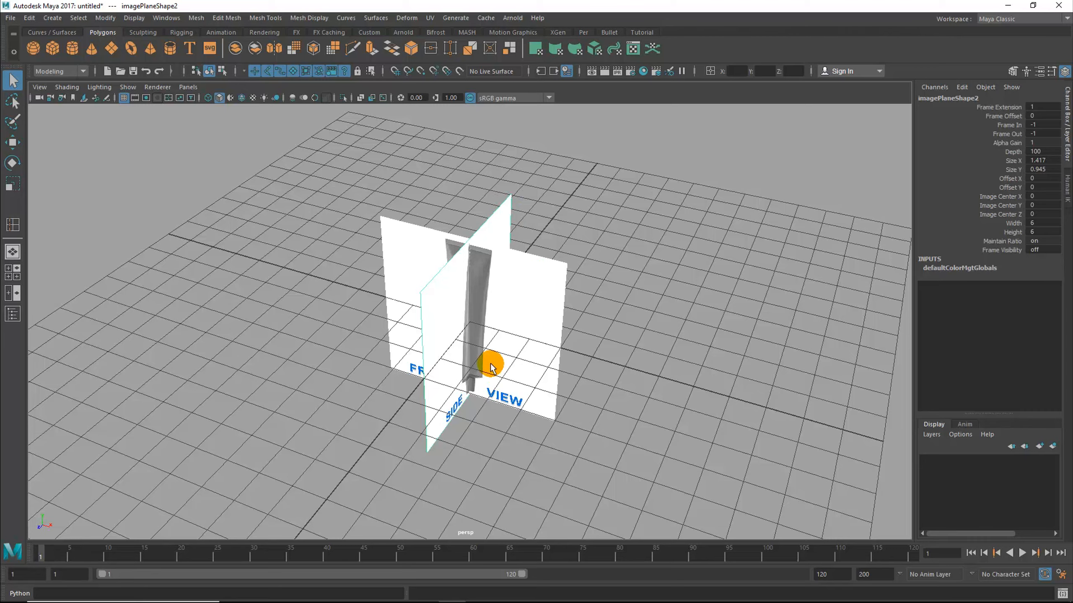
{"action": "mouse_move", "coordinate": [490, 364]}
{"action": "left_mouse_down", "text": "alt"}
{"action": "mouse_move", "coordinate": [446, 336]}
{"action": "mouse_move", "coordinate": [503, 376]}
{"action": "mouse_move", "coordinate": [511, 366]}
{"action": "left_mouse_up", "text": "alt"}
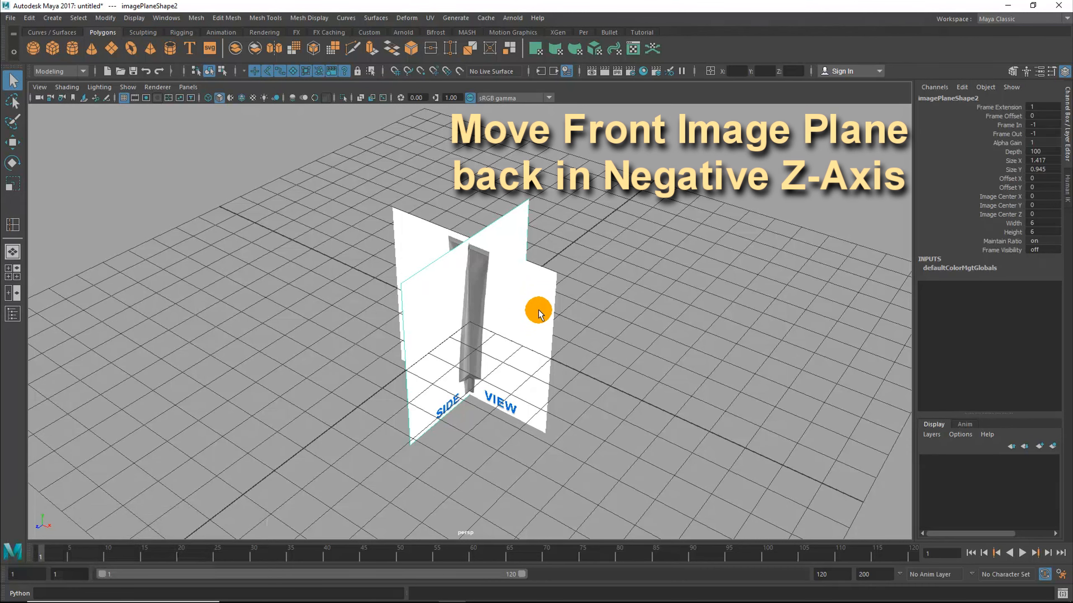
{"action": "left_click", "coordinate": [535, 290]}
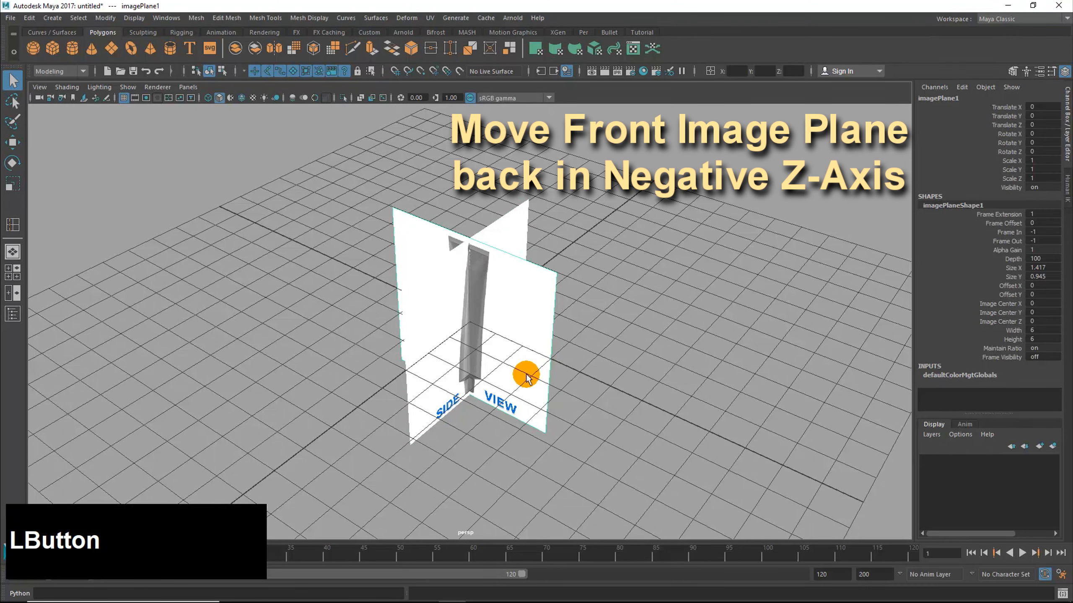
{"action": "left_click_drag", "start_coordinate": [505, 382], "coordinate": [575, 388], "text": "alt"}
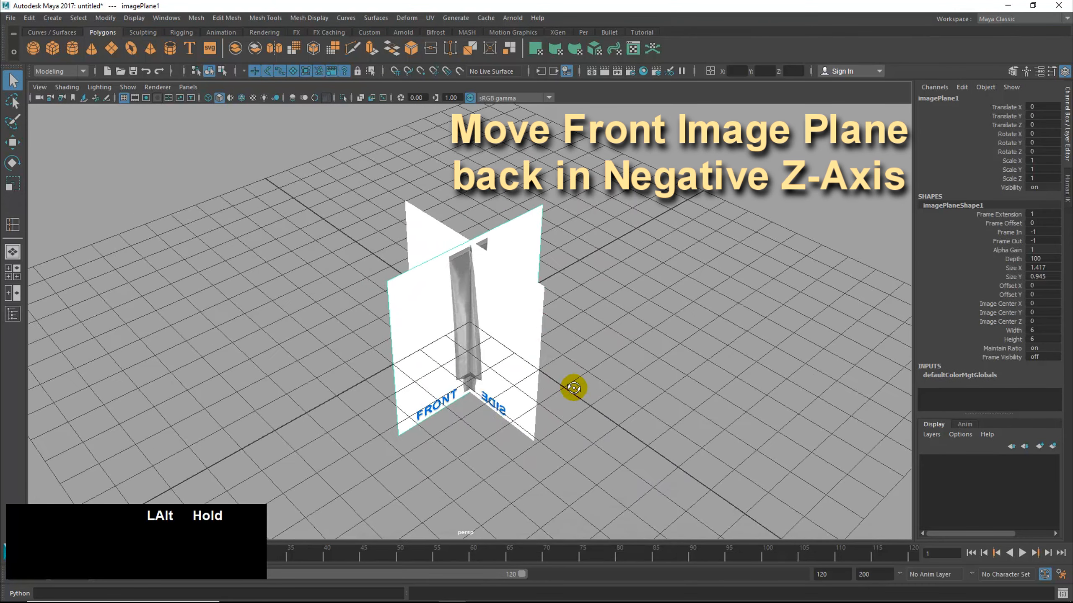
{"action": "key", "text": "w"}
{"action": "left_click_drag", "start_coordinate": [501, 369], "coordinate": [471, 328], "text": "alt"}
{"action": "left_click", "coordinate": [520, 340]}
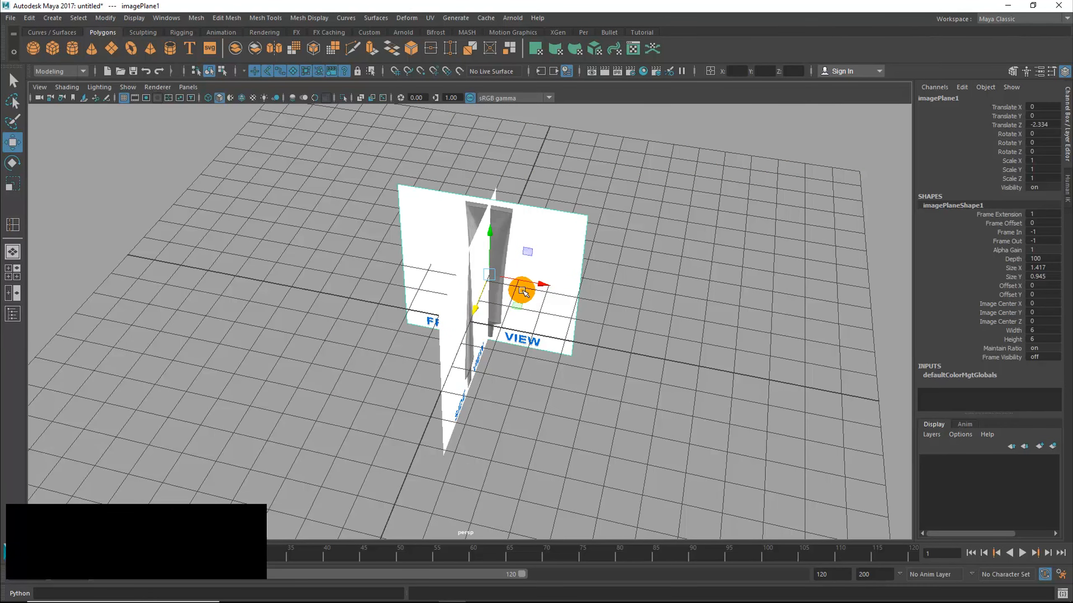
Step: Move the side image plane back along negative X to about -3.72
{"action": "left_click", "coordinate": [446, 322]}
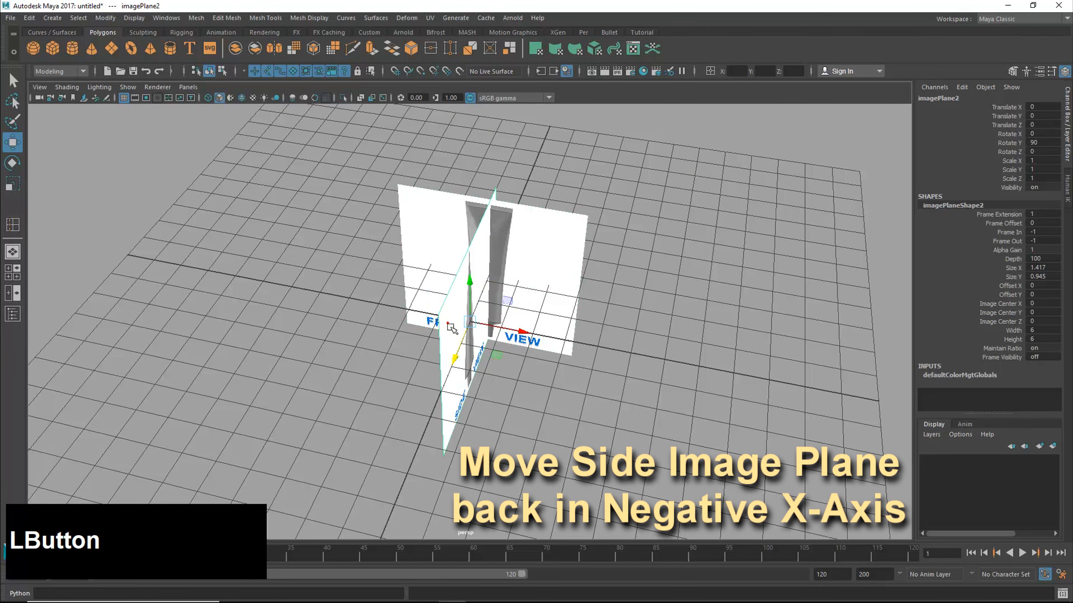
{"action": "left_click_drag", "start_coordinate": [473, 376], "coordinate": [470, 328], "text": "alt"}
{"action": "left_click_drag", "start_coordinate": [450, 323], "coordinate": [412, 313]}
{"action": "left_click_drag", "start_coordinate": [531, 349], "coordinate": [508, 340], "text": "alt"}
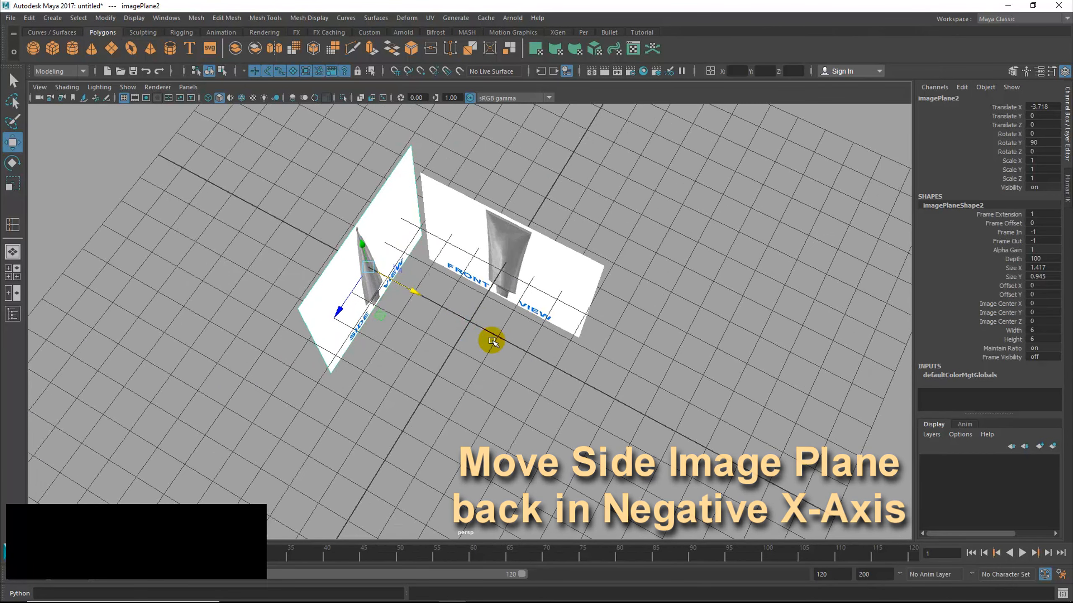
Step: Push the front image plane farther back along negative Z to about -3.65
{"action": "left_click", "coordinate": [541, 262]}
{"action": "left_click_drag", "start_coordinate": [478, 308], "coordinate": [465, 330]}
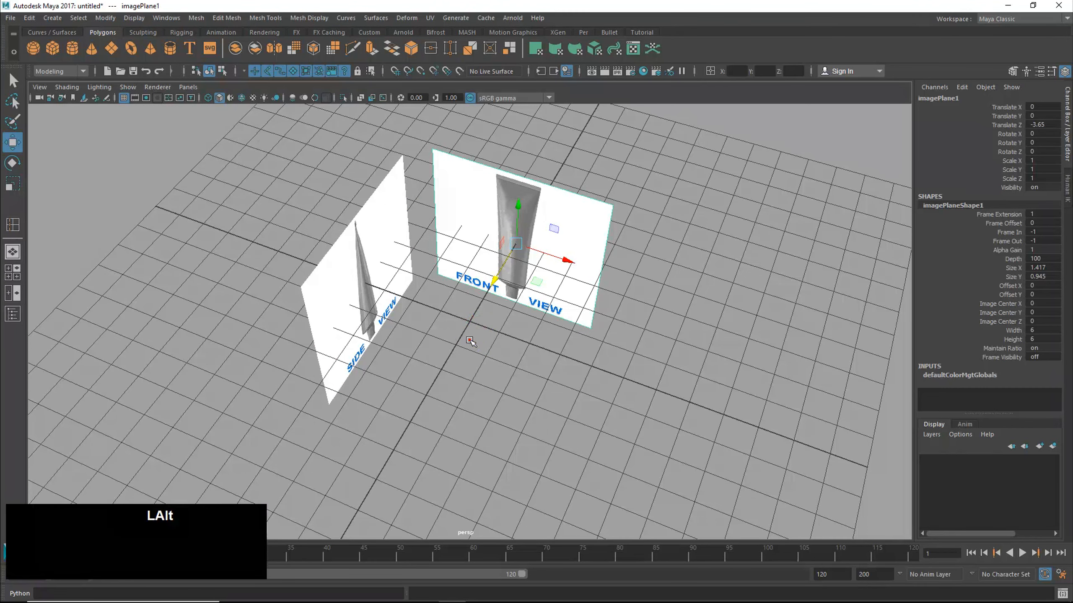
{"action": "left_click_drag", "start_coordinate": [472, 336], "coordinate": [490, 347], "text": "alt"}
Step: Return to the four-view layout and check the image planes in the front and side views
{"action": "key", "text": "space"}
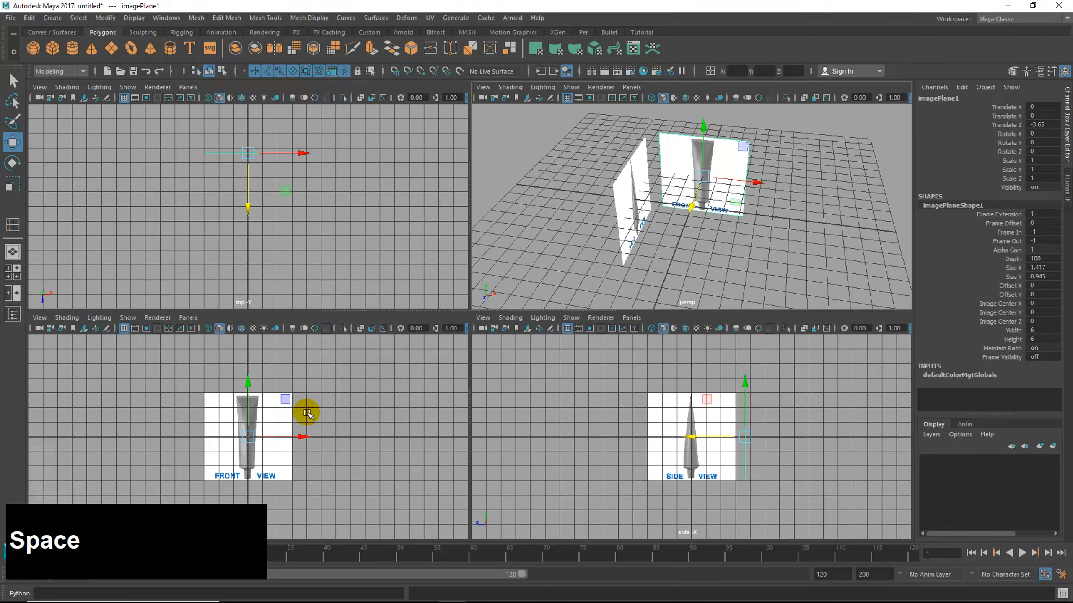
{"action": "key", "text": "space"}
{"action": "key", "text": "space"}
{"action": "key", "text": "space"}
{"action": "key", "text": "space"}
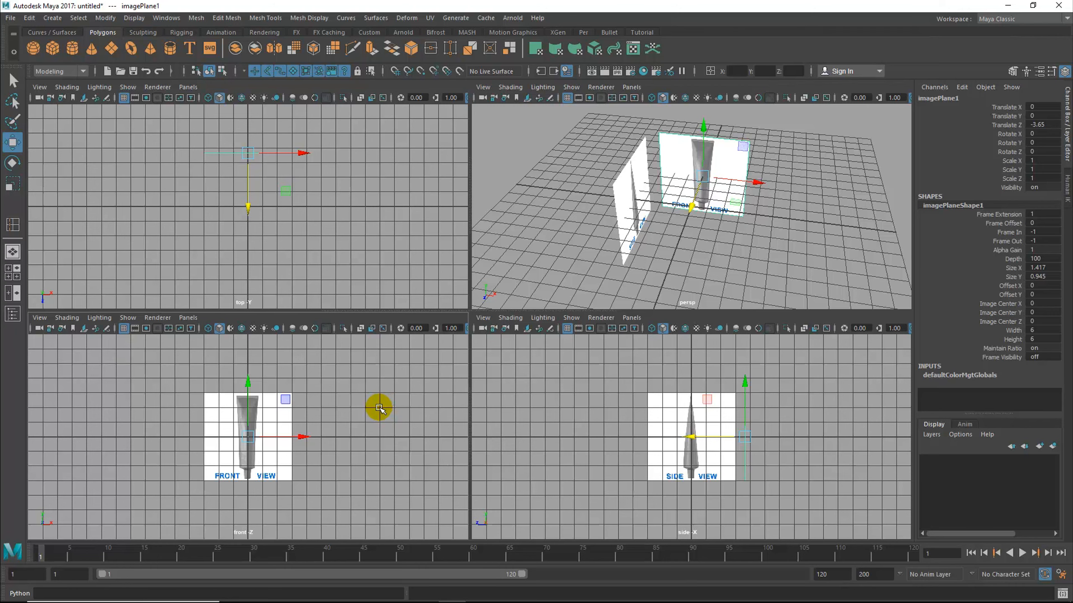
Step: Lower the front image plane's Color Gain slightly to a light grey so the reference displays darker
{"action": "key", "text": "space"}
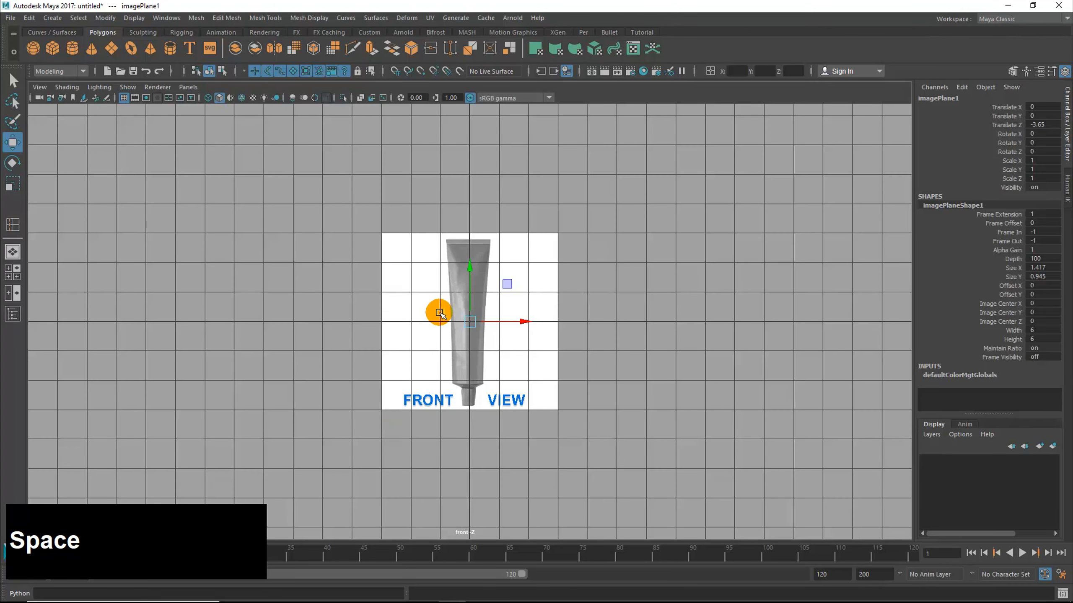
{"action": "middle_click_drag", "start_coordinate": [433, 318], "coordinate": [773, 332], "text": "alt"}
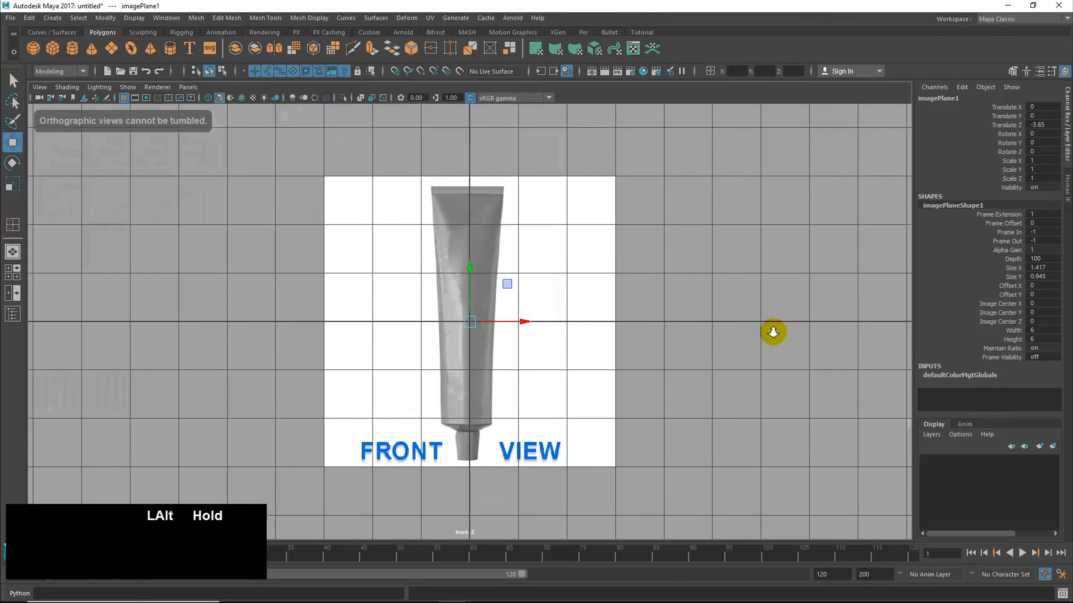
{"action": "right_click_drag", "start_coordinate": [773, 332], "coordinate": [427, 331], "text": "alt"}
{"action": "key", "text": "ctrl+a"}
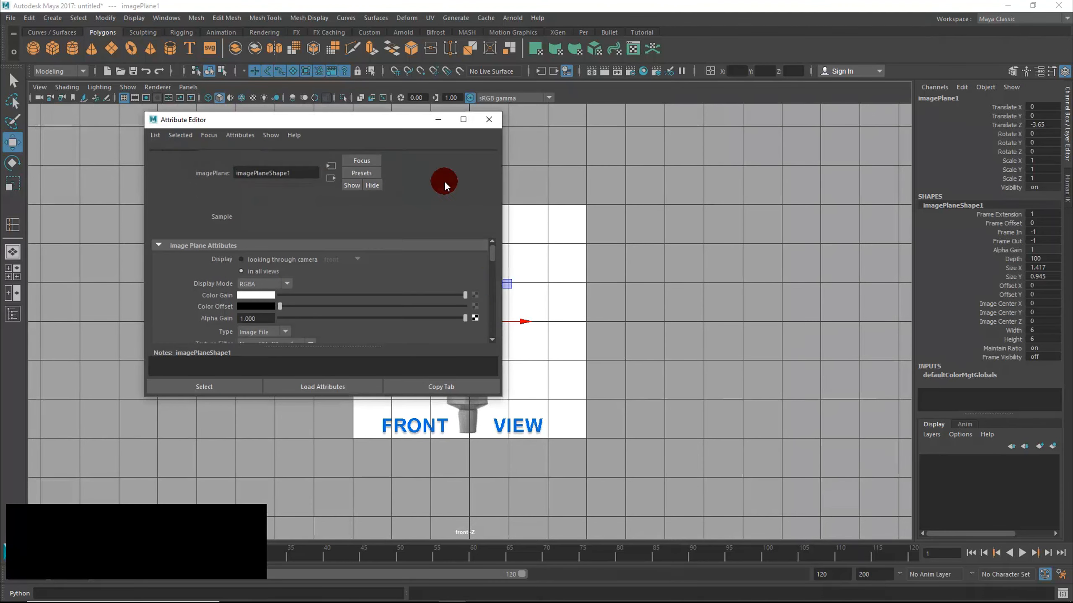
{"action": "left_click_drag", "start_coordinate": [383, 115], "coordinate": [835, 77]}
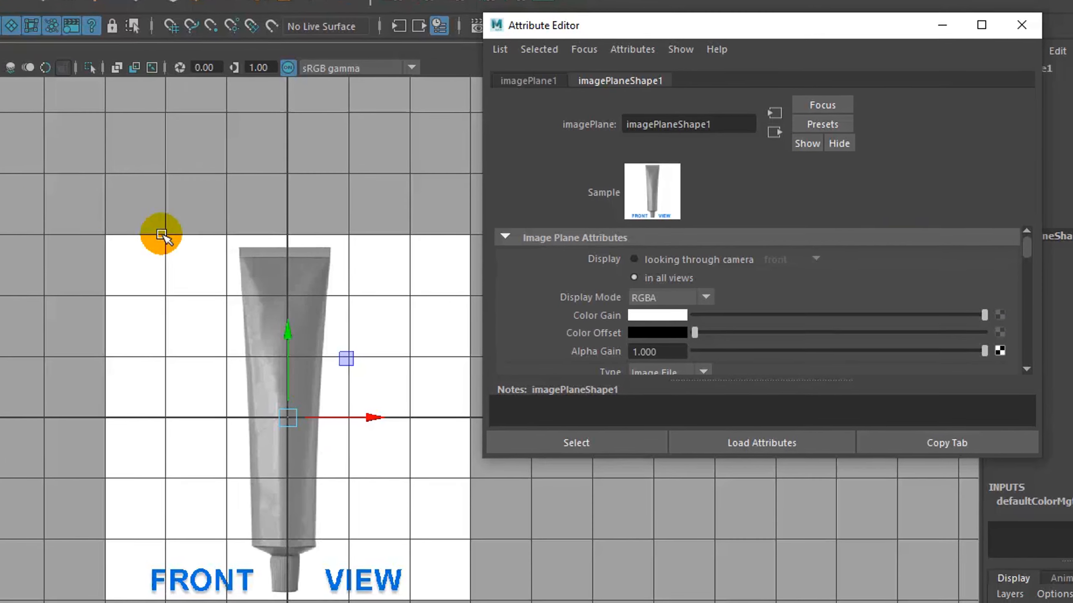
{"action": "left_click_drag", "start_coordinate": [315, 177], "coordinate": [386, 259]}
{"action": "left_click_drag", "start_coordinate": [154, 322], "coordinate": [155, 322]}
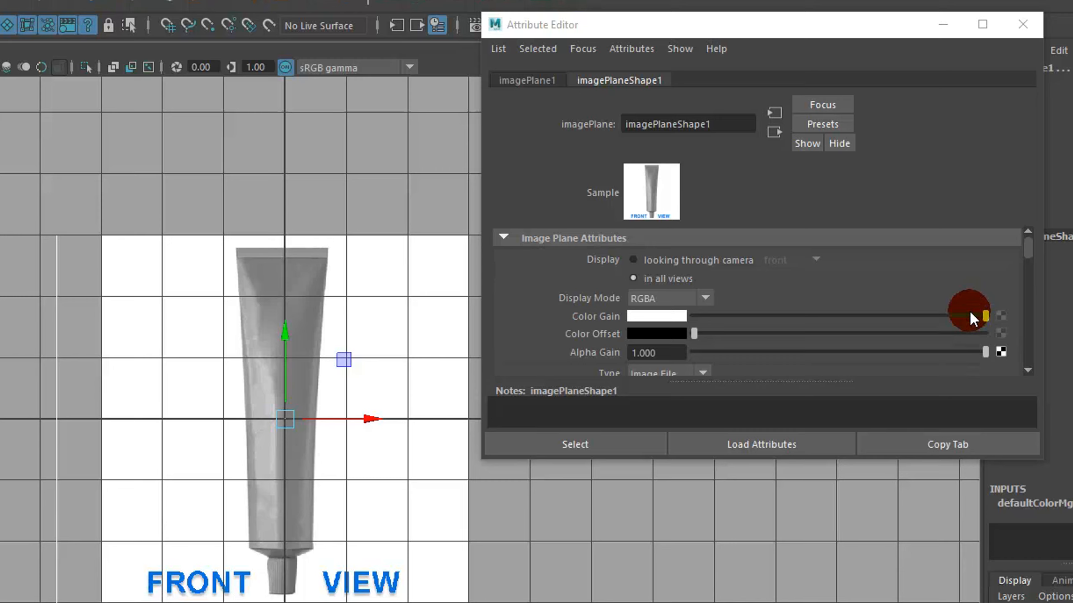
{"action": "left_click_drag", "start_coordinate": [976, 321], "coordinate": [921, 335]}
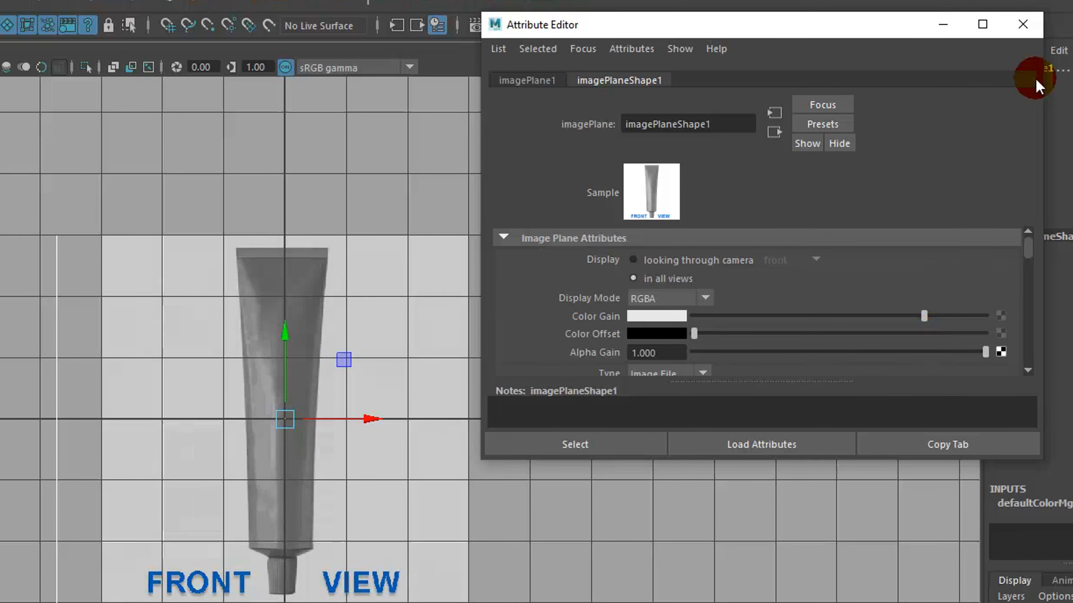
{"action": "left_click", "coordinate": [1022, 24]}
Step: Select the side image plane in the side view and lower its Color Gain to a light grey
{"action": "key", "text": "space"}
{"action": "key", "text": "space"}
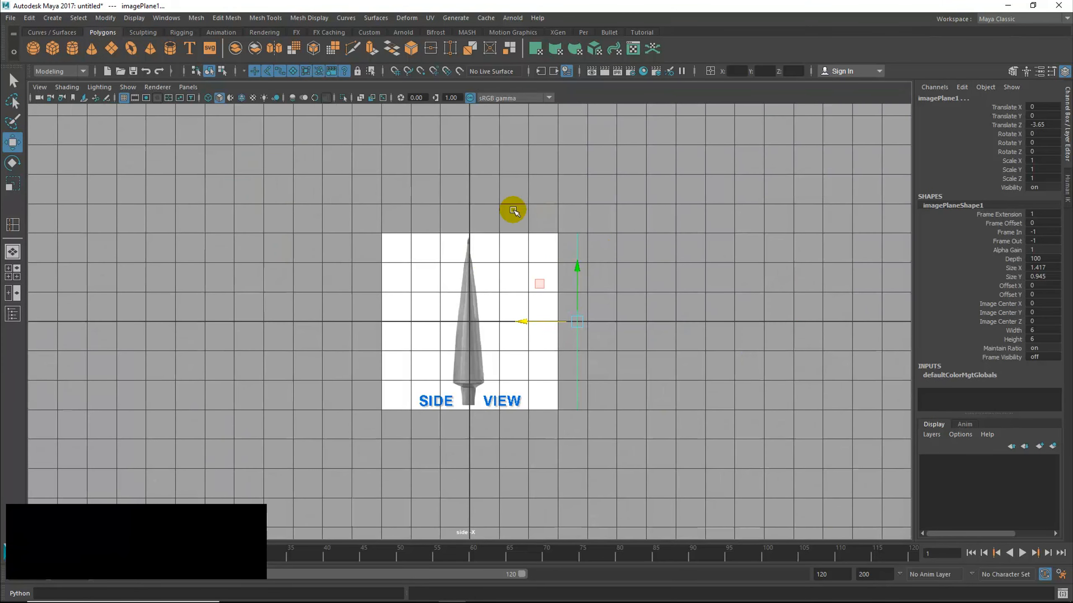
{"action": "left_click", "coordinate": [511, 231]}
{"action": "key", "text": "ctrl+a"}
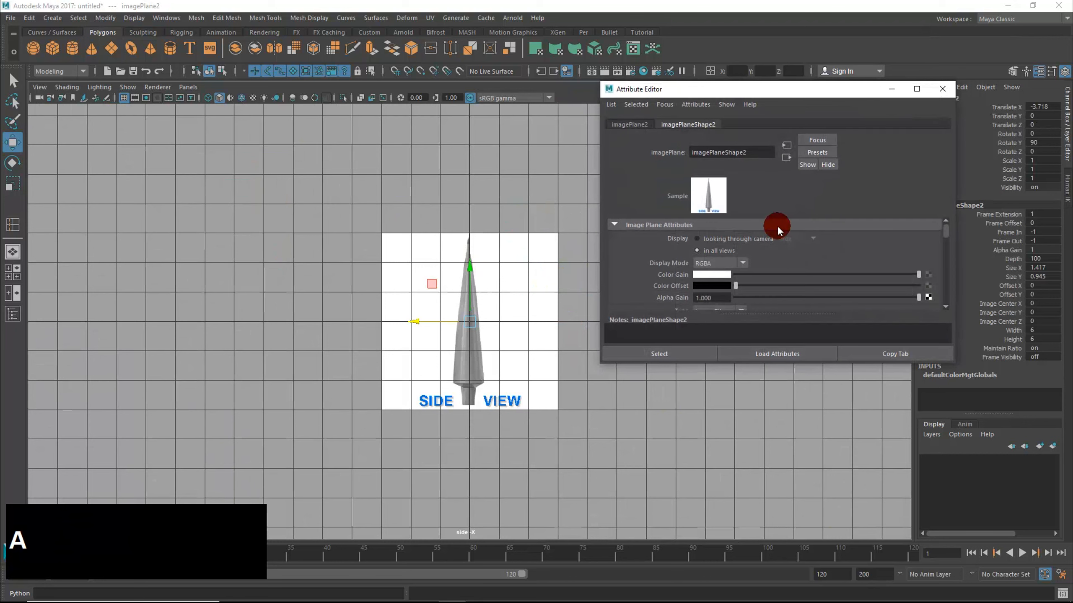
{"action": "left_click_drag", "start_coordinate": [920, 275], "coordinate": [871, 275]}
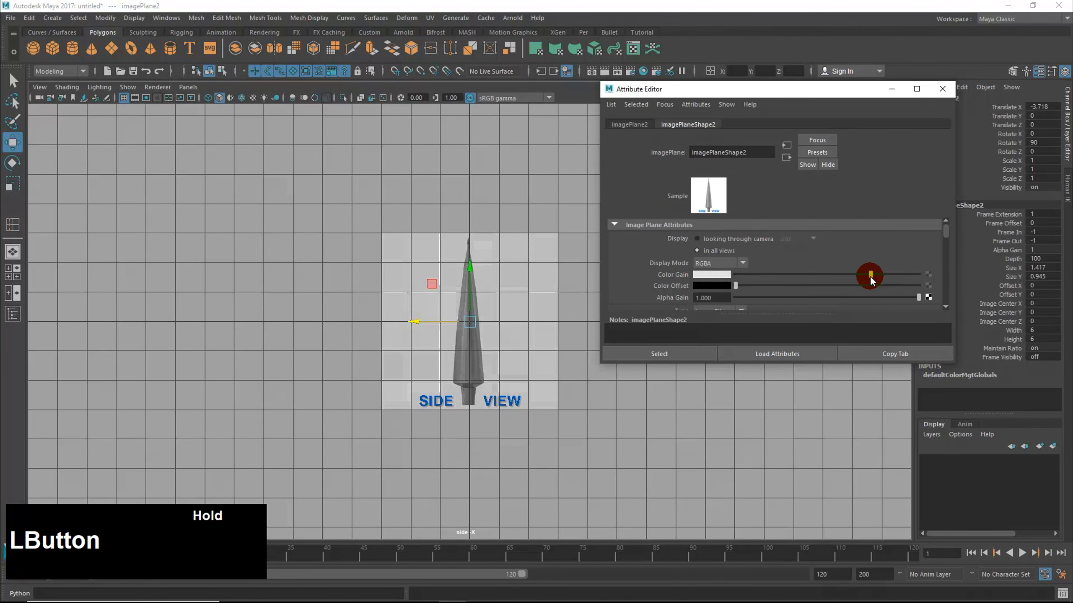
{"action": "left_click", "coordinate": [941, 92]}
Step: Create a NURBS circle primitive at the origin with the front view enlarged
{"action": "key", "text": "space"}
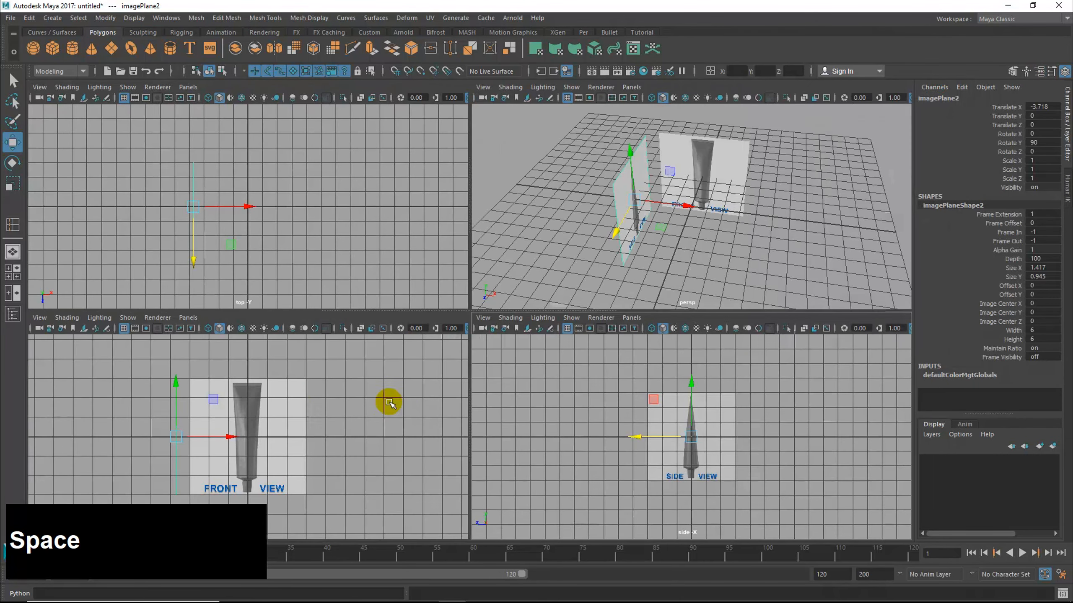
{"action": "key", "text": "space"}
{"action": "middle_click", "coordinate": [502, 339], "text": "alt"}
{"action": "right_click_drag", "start_coordinate": [502, 340], "coordinate": [645, 305], "text": "alt"}
{"action": "middle_click_drag", "start_coordinate": [589, 324], "coordinate": [588, 333], "text": "alt"}
{"action": "right_click_drag", "start_coordinate": [588, 333], "coordinate": [592, 334], "text": "alt"}
{"action": "left_click", "coordinate": [677, 246]}
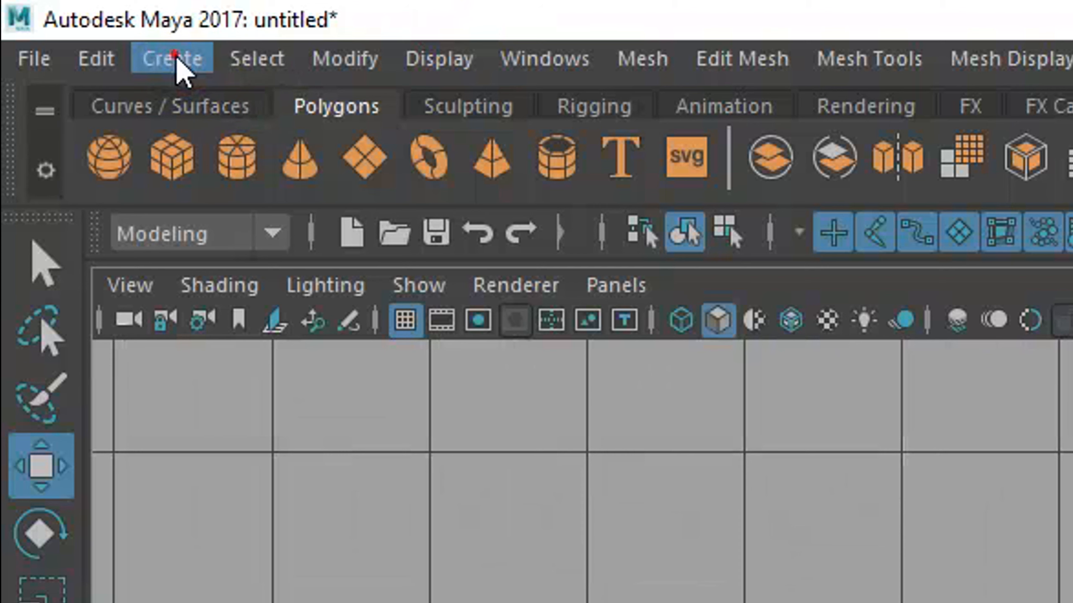
{"action": "left_click", "coordinate": [54, 18]}
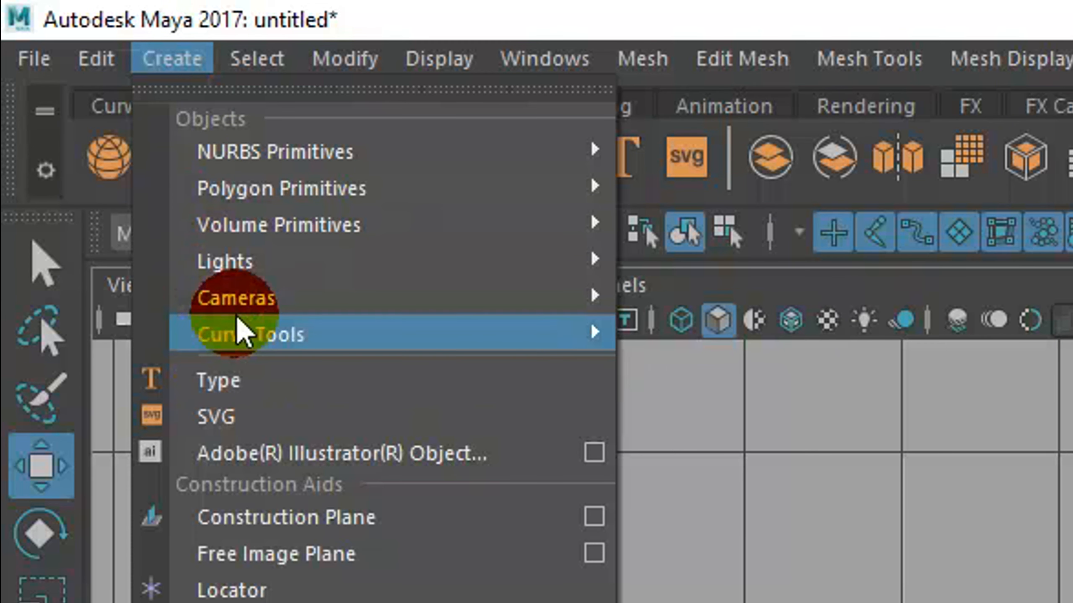
{"action": "mouse_move", "coordinate": [242, 336]}
{"action": "mouse_move", "coordinate": [251, 153]}
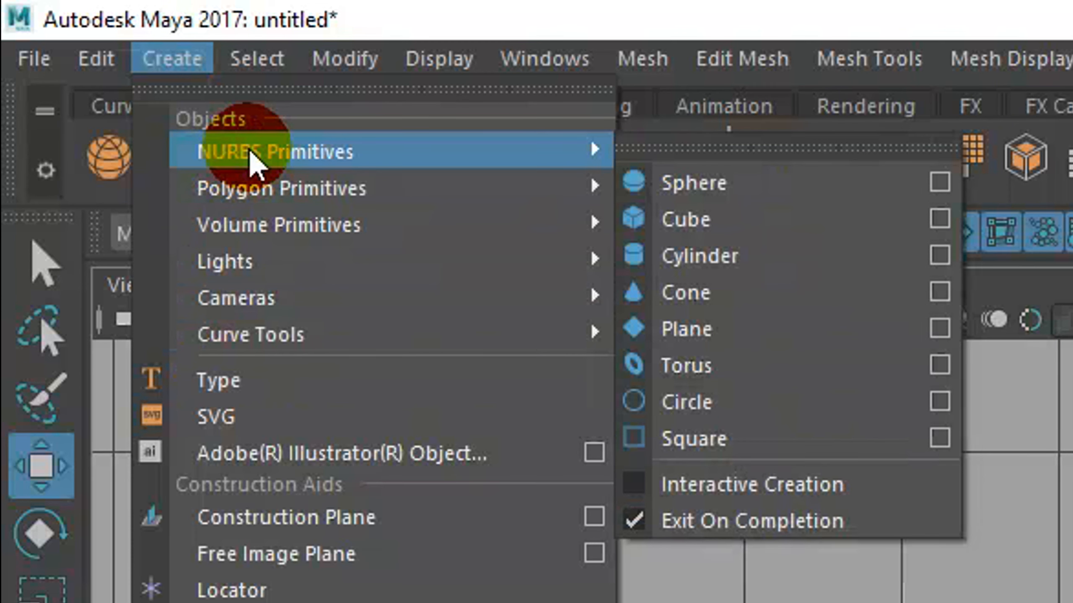
{"action": "left_click", "coordinate": [722, 408]}
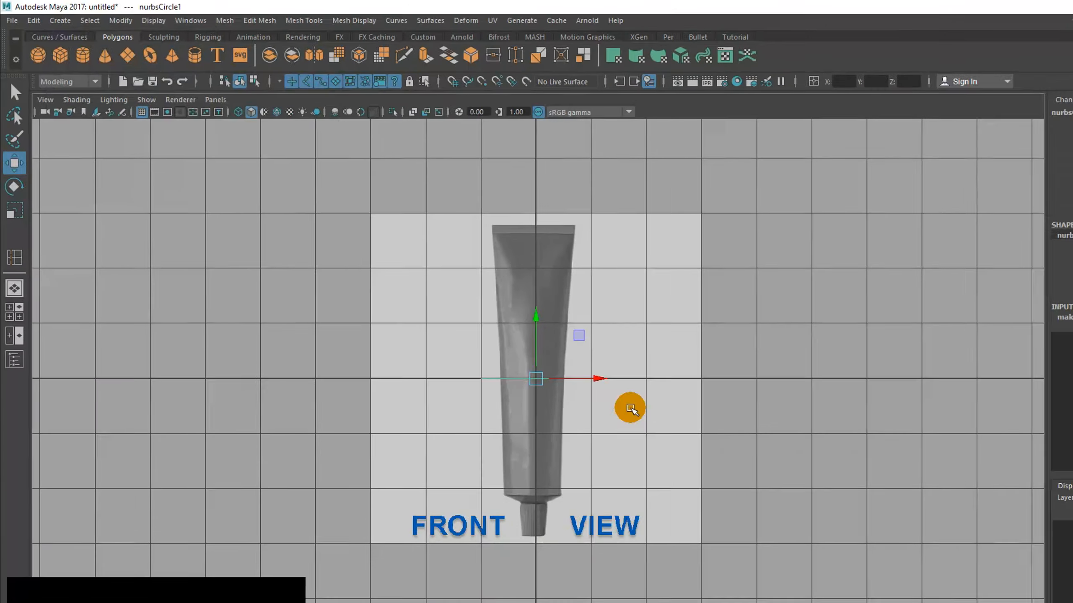
Step: Examine the new circle against the reference image planes in the perspective and front views
{"action": "key", "text": "space"}
{"action": "key", "text": "space"}
{"action": "left_click", "coordinate": [483, 317]}
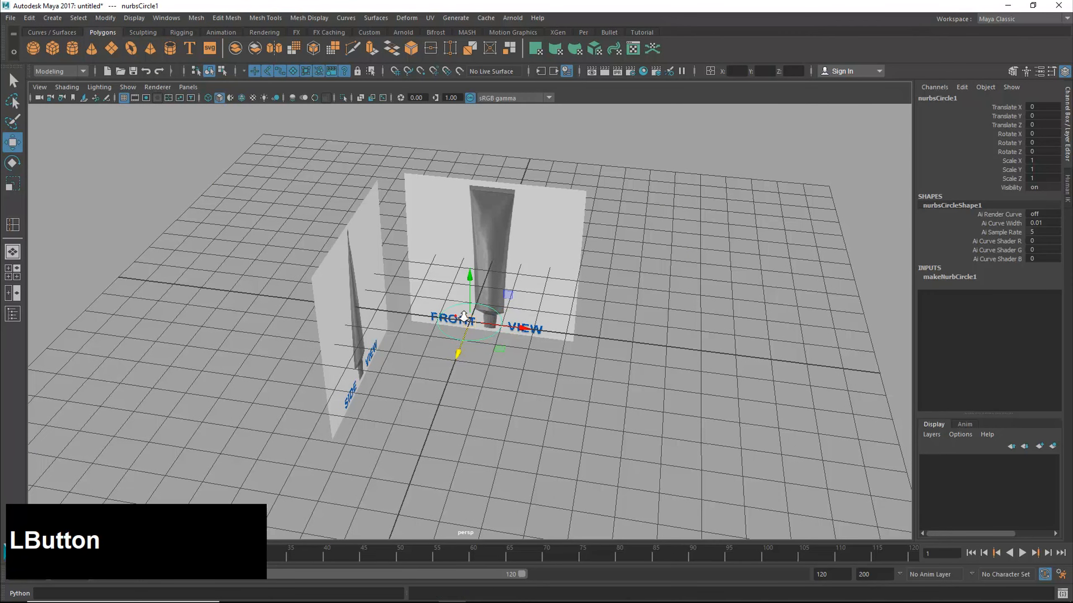
{"action": "right_click_drag", "start_coordinate": [485, 317], "coordinate": [747, 317], "text": "alt"}
{"action": "mouse_move", "coordinate": [564, 356]}
{"action": "left_mouse_down", "text": "alt"}
{"action": "mouse_move", "coordinate": [549, 356]}
{"action": "mouse_move", "coordinate": [570, 338]}
{"action": "mouse_move", "coordinate": [565, 328]}
{"action": "mouse_move", "coordinate": [560, 354]}
{"action": "mouse_move", "coordinate": [545, 359]}
{"action": "left_mouse_up", "text": "alt"}
{"action": "left_click_drag", "start_coordinate": [469, 301], "coordinate": [515, 346], "text": "alt"}
{"action": "key", "text": "space"}
{"action": "key", "text": "space"}
{"action": "right_click_drag", "start_coordinate": [313, 351], "coordinate": [710, 375], "text": "alt"}
{"action": "middle_click_drag", "start_coordinate": [519, 391], "coordinate": [523, 434], "text": "alt"}
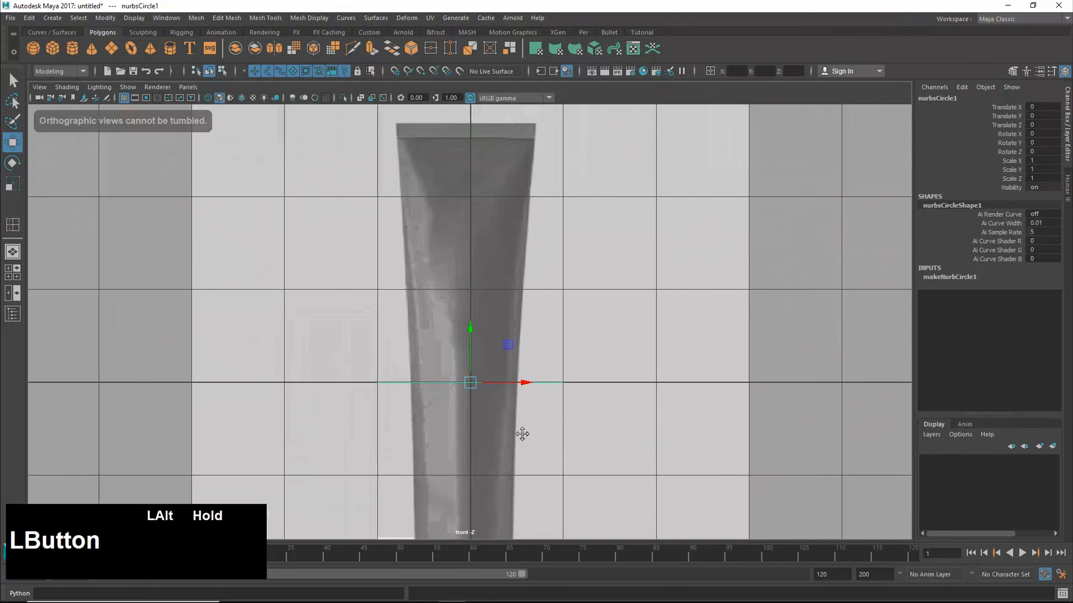
Step: Try to nudge the circle slightly down along Y in the front view
{"action": "left_click_drag", "start_coordinate": [470, 328], "coordinate": [470, 328]}
{"action": "key", "text": "z"}
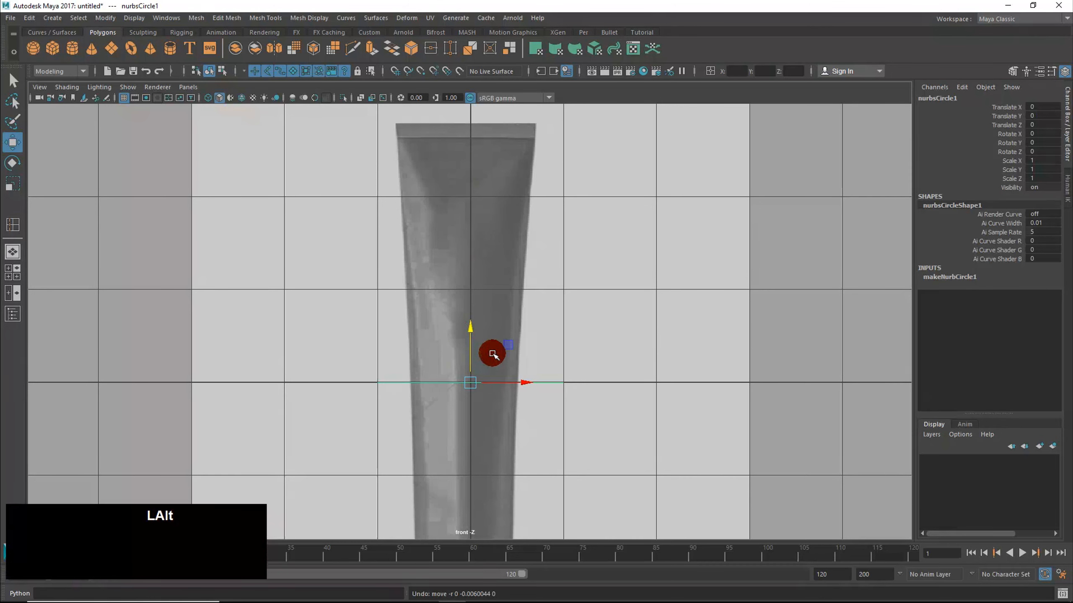
{"action": "middle_click_drag", "start_coordinate": [492, 356], "coordinate": [497, 288], "text": "alt"}
{"action": "right_click_drag", "start_coordinate": [497, 290], "coordinate": [790, 318], "text": "alt"}
{"action": "middle_click_drag", "start_coordinate": [528, 315], "coordinate": [530, 386], "text": "alt"}
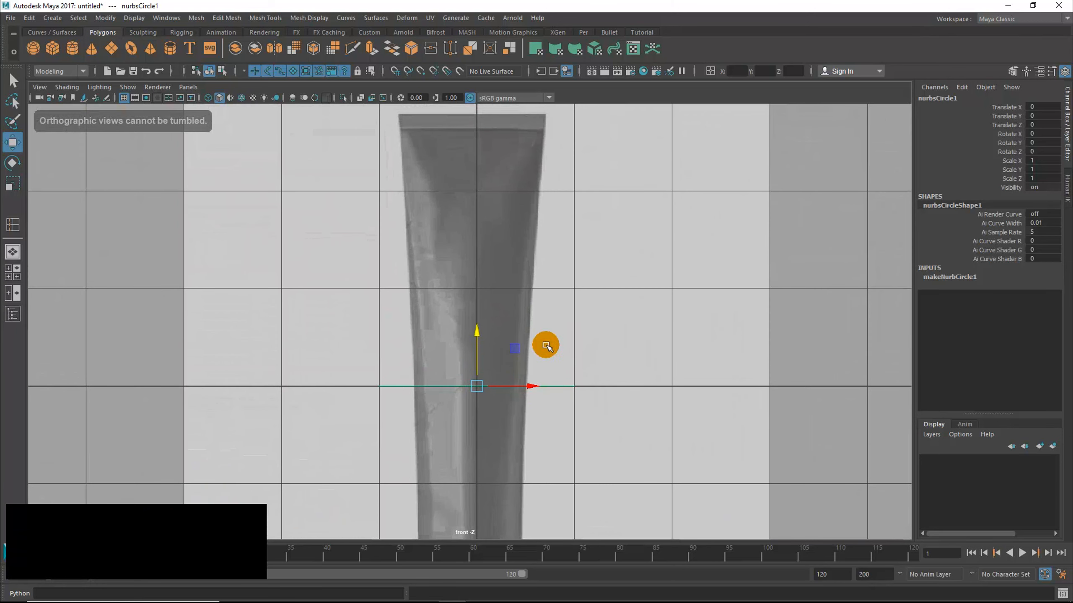
{"action": "key", "text": "space"}
{"action": "key", "text": "space"}
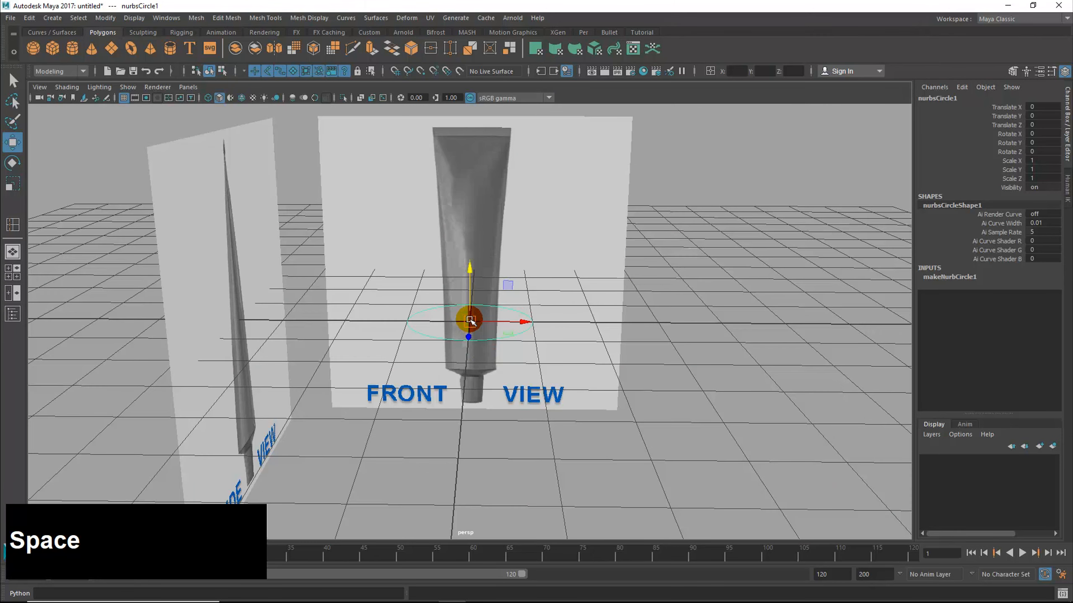
Step: Try to scale the circle uniformly to about 0.668 to match the tube's width in the front view
{"action": "key", "text": "r"}
{"action": "key", "text": "space"}
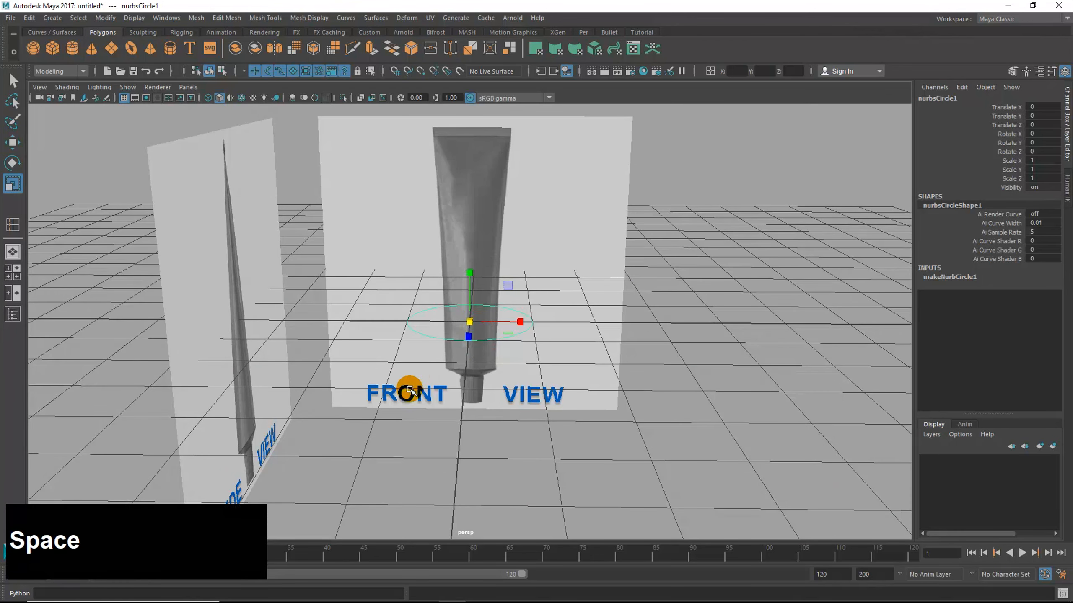
{"action": "key", "text": "space"}
{"action": "right_click_drag", "start_coordinate": [376, 364], "coordinate": [636, 366], "text": "alt"}
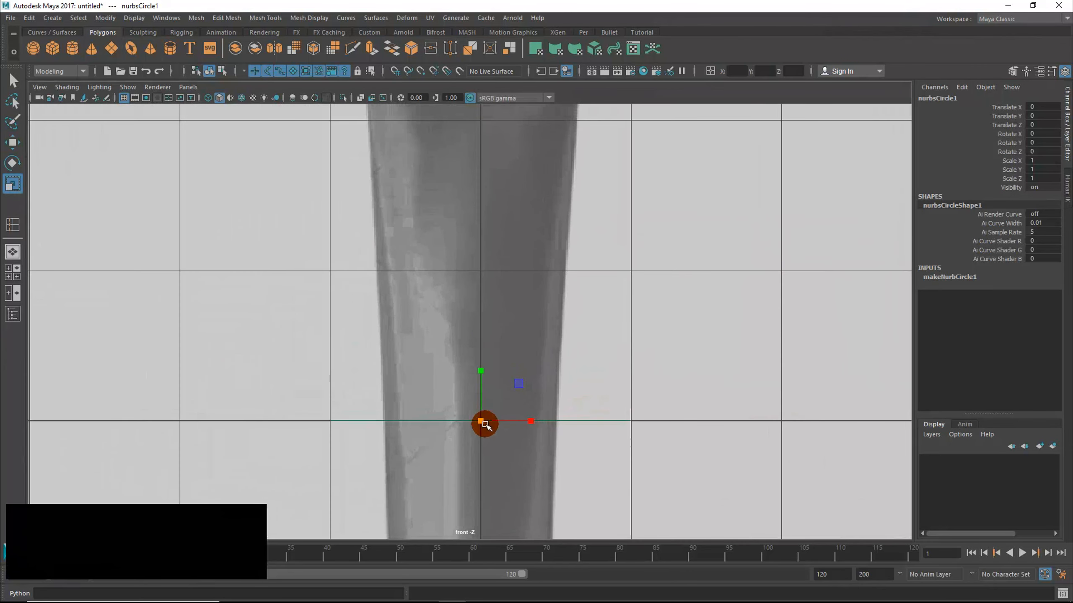
{"action": "left_click_drag", "start_coordinate": [485, 421], "coordinate": [418, 439]}
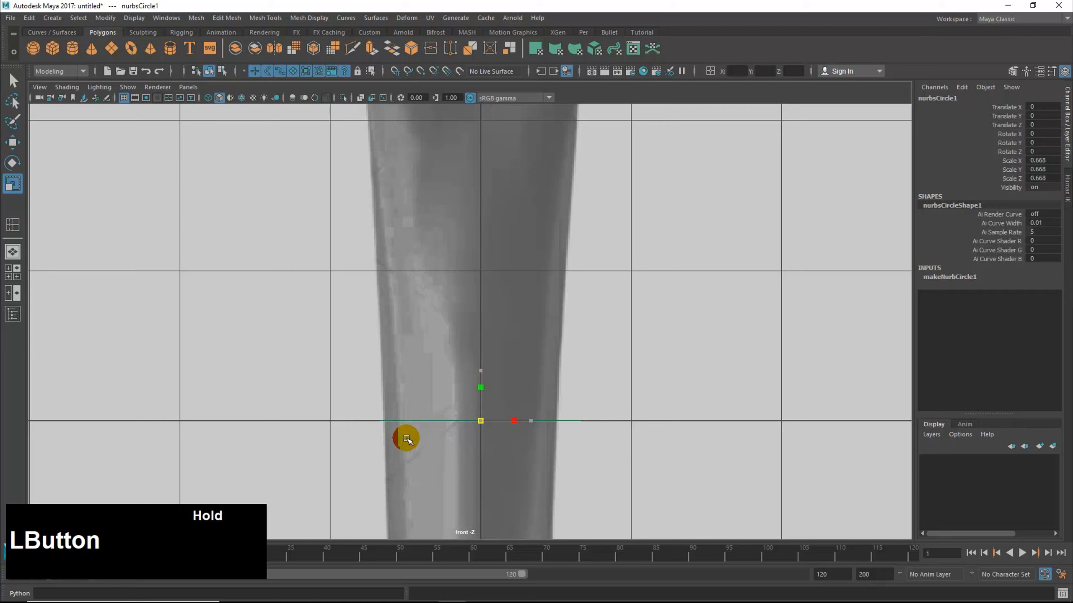
{"action": "left_click_drag", "start_coordinate": [406, 439], "coordinate": [407, 439]}
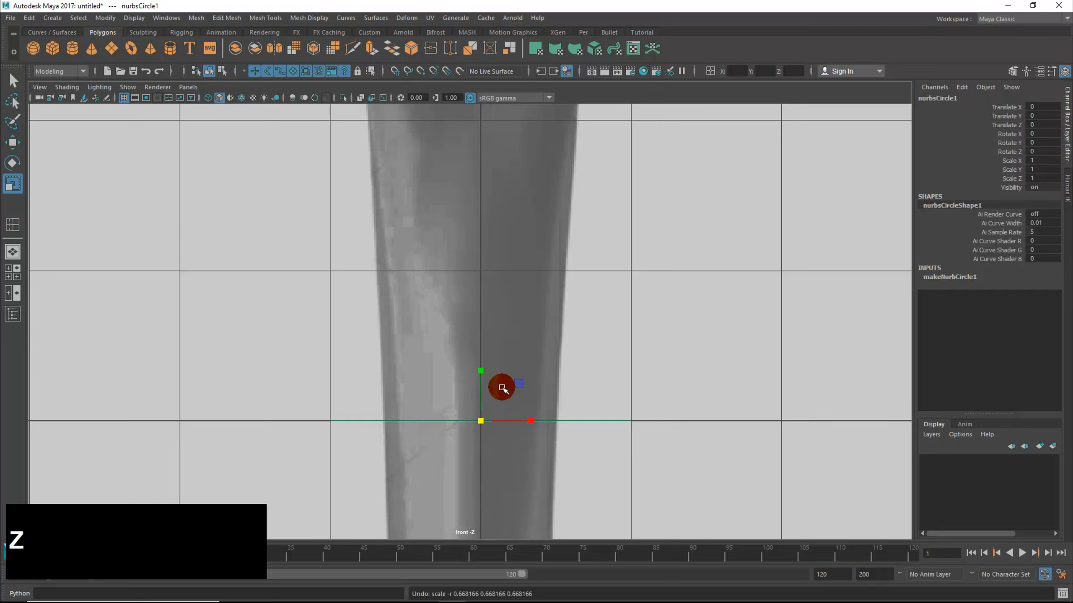
Step: Move the front image plane along X to about 0.047 so the tube is centred on the vertical grid axis
{"action": "middle_click_drag", "start_coordinate": [571, 367], "coordinate": [521, 370], "text": "alt"}
{"action": "right_click_drag", "start_coordinate": [522, 371], "coordinate": [534, 369], "text": "alt"}
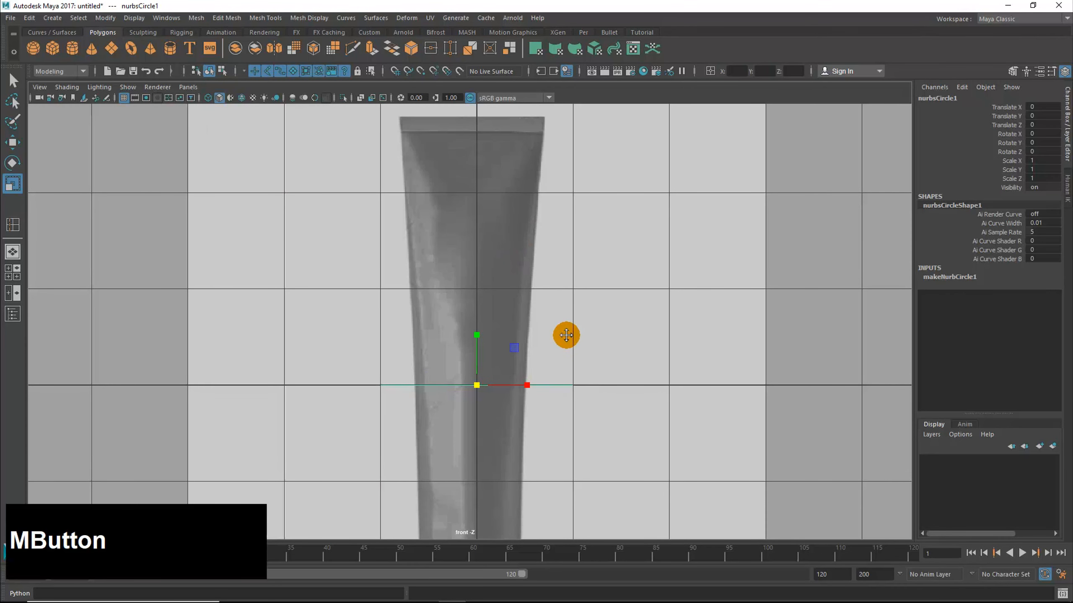
{"action": "middle_click_drag", "start_coordinate": [566, 336], "coordinate": [568, 289], "text": "alt"}
{"action": "right_click_drag", "start_coordinate": [568, 289], "coordinate": [486, 305], "text": "alt"}
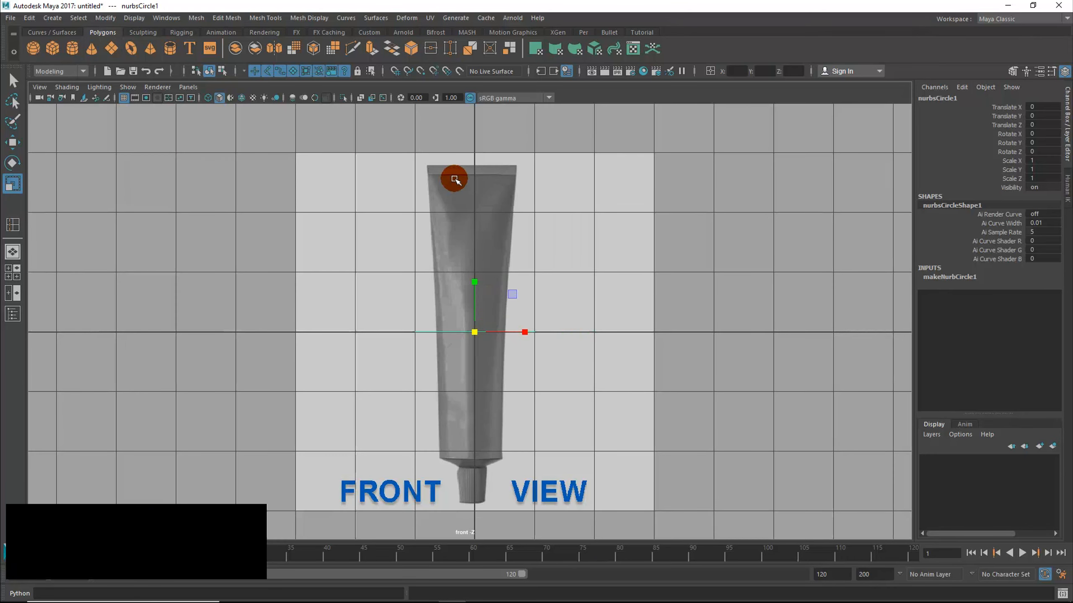
{"action": "left_click_drag", "start_coordinate": [501, 174], "coordinate": [628, 173]}
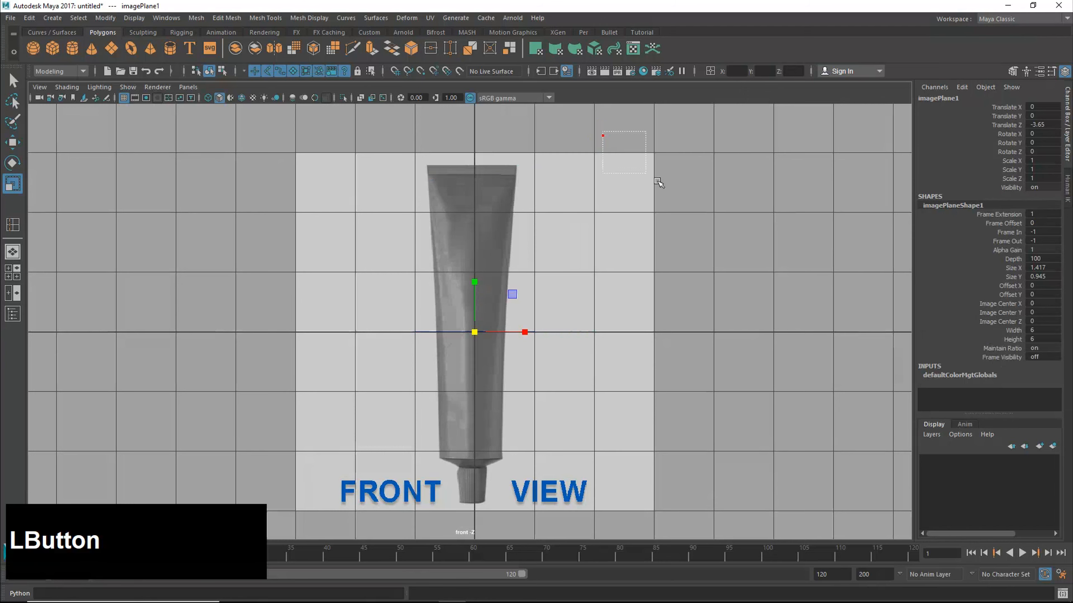
{"action": "key", "text": "w"}
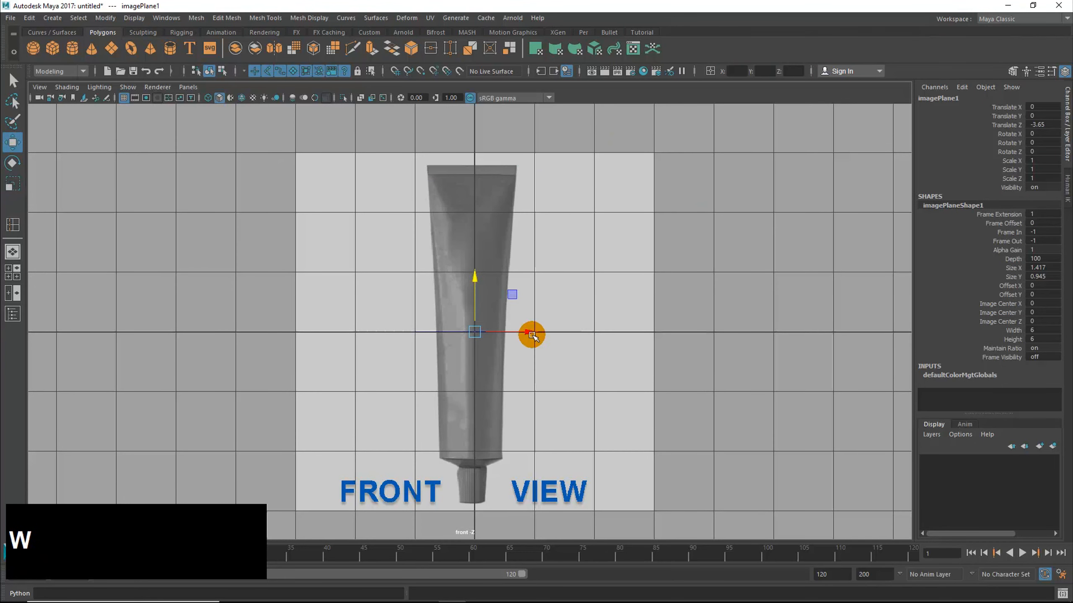
{"action": "left_click_drag", "start_coordinate": [531, 332], "coordinate": [535, 331]}
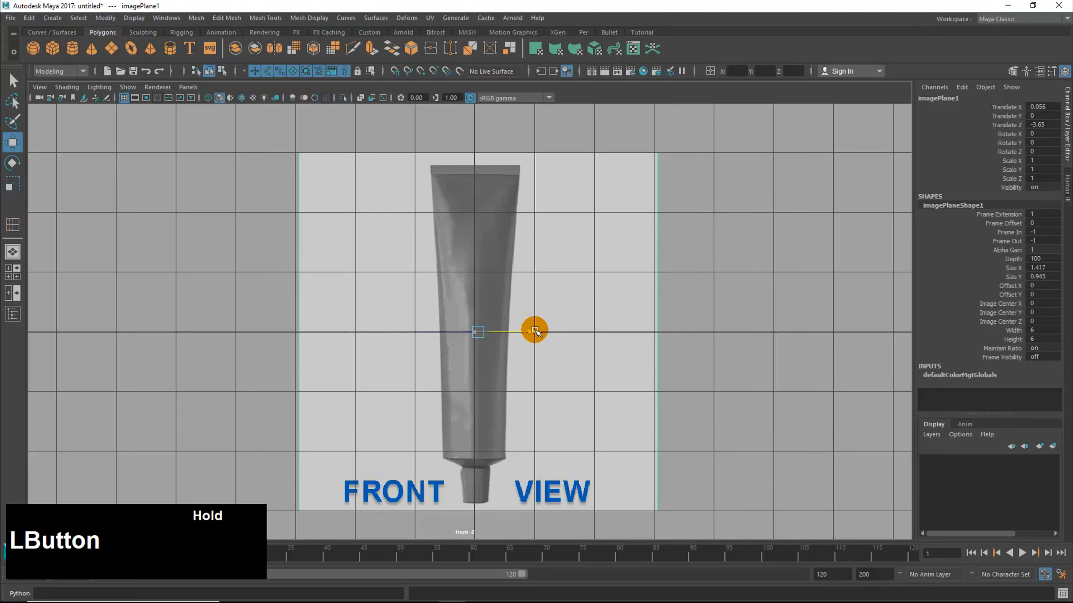
{"action": "left_click_drag", "start_coordinate": [535, 331], "coordinate": [535, 331]}
Step: Move the side image plane along Z to about -0.034 so the tube is centred on the vertical axis
{"action": "key", "text": "space"}
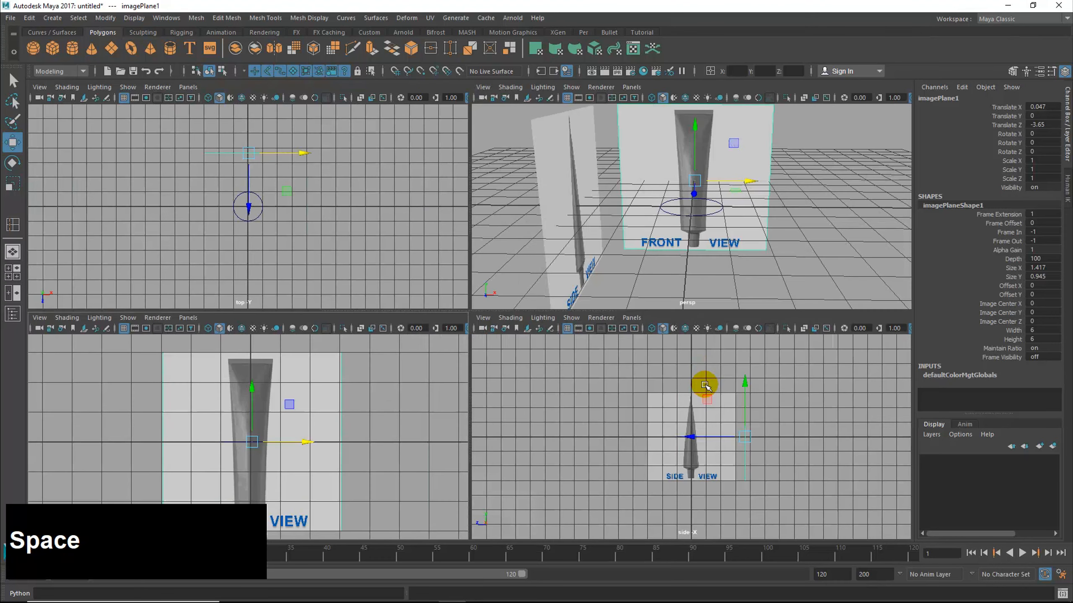
{"action": "key", "text": "space"}
{"action": "middle_click_drag", "start_coordinate": [513, 351], "coordinate": [661, 357], "text": "alt"}
{"action": "right_click_drag", "start_coordinate": [661, 357], "coordinate": [969, 375], "text": "alt"}
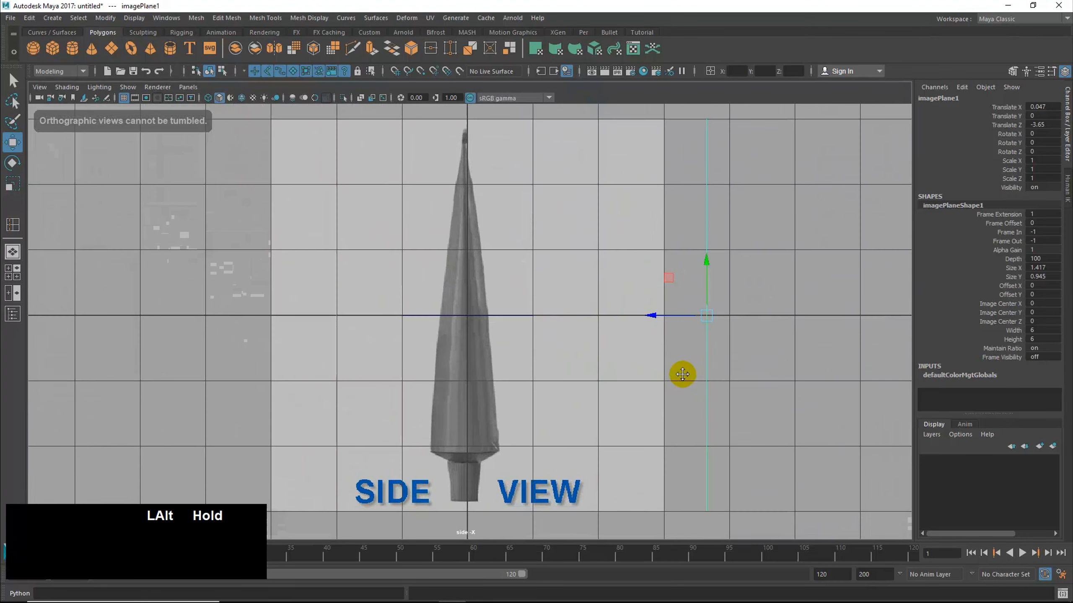
{"action": "left_click", "coordinate": [588, 224]}
{"action": "left_click_drag", "start_coordinate": [415, 315], "coordinate": [414, 314]}
Step: Select the NURBS circle in the perspective view and inspect it against the tube in the front view
{"action": "key", "text": "space"}
{"action": "key", "text": "space"}
{"action": "middle_click_drag", "start_coordinate": [405, 388], "coordinate": [461, 371], "text": "alt"}
{"action": "key", "text": "space"}
{"action": "key", "text": "space"}
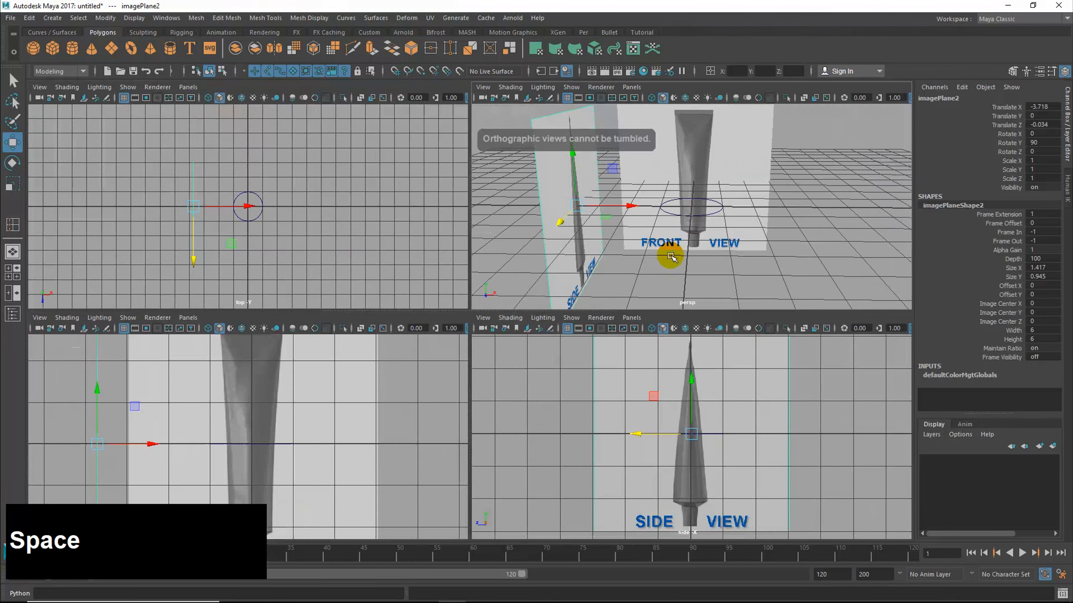
{"action": "left_click_drag", "start_coordinate": [676, 254], "coordinate": [610, 314], "text": "alt"}
{"action": "left_click", "coordinate": [497, 356]}
{"action": "key", "text": "space"}
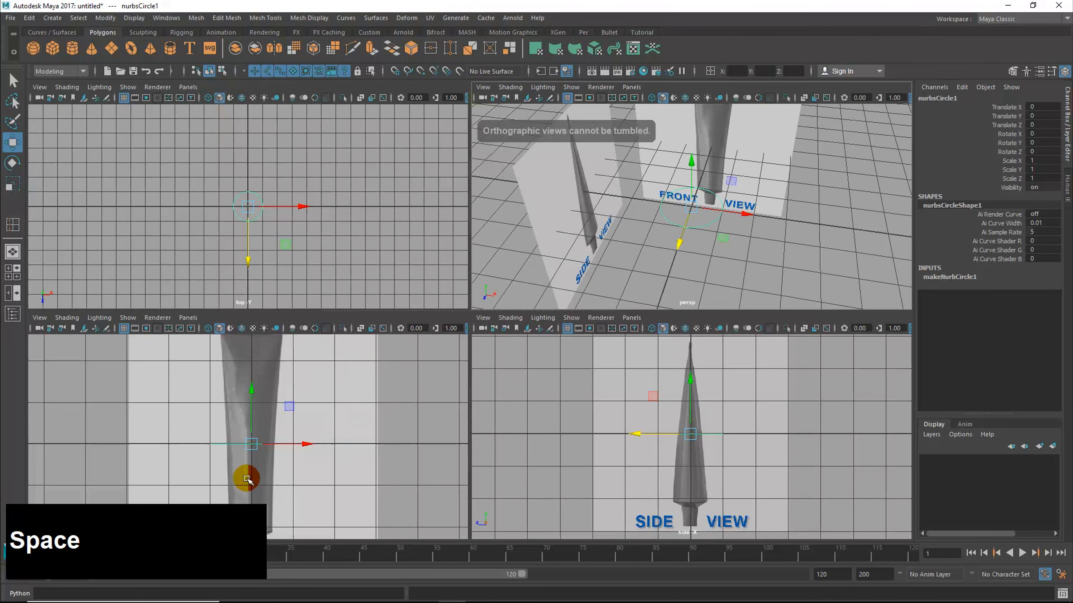
{"action": "key", "text": "space"}
{"action": "middle_click_drag", "start_coordinate": [299, 412], "coordinate": [754, 424], "text": "alt"}
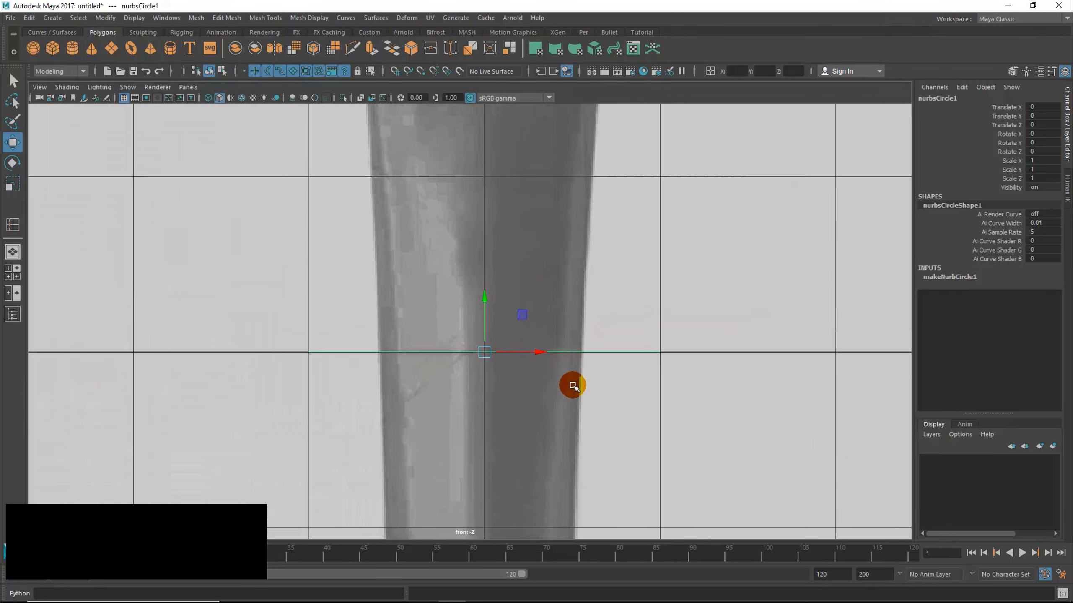
Step: Try to scale the circle uniformly to about 0.76 in the perspective view
{"action": "key", "text": "r"}
{"action": "key", "text": "space"}
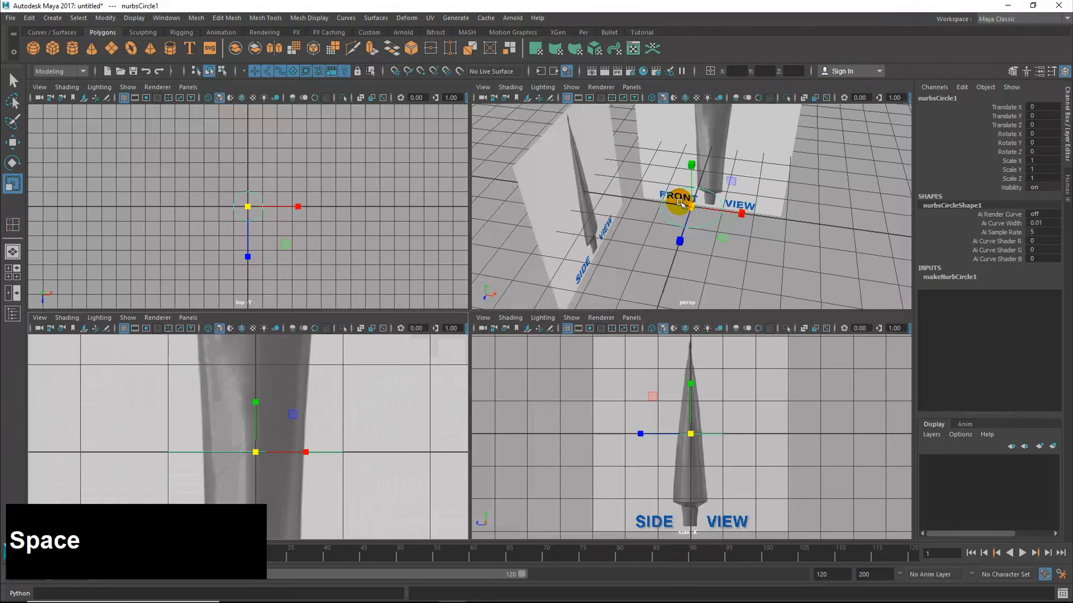
{"action": "key", "text": "space"}
{"action": "left_click_drag", "start_coordinate": [513, 333], "coordinate": [444, 344]}
{"action": "key", "text": "ctrl+z"}
{"action": "key", "text": "space"}
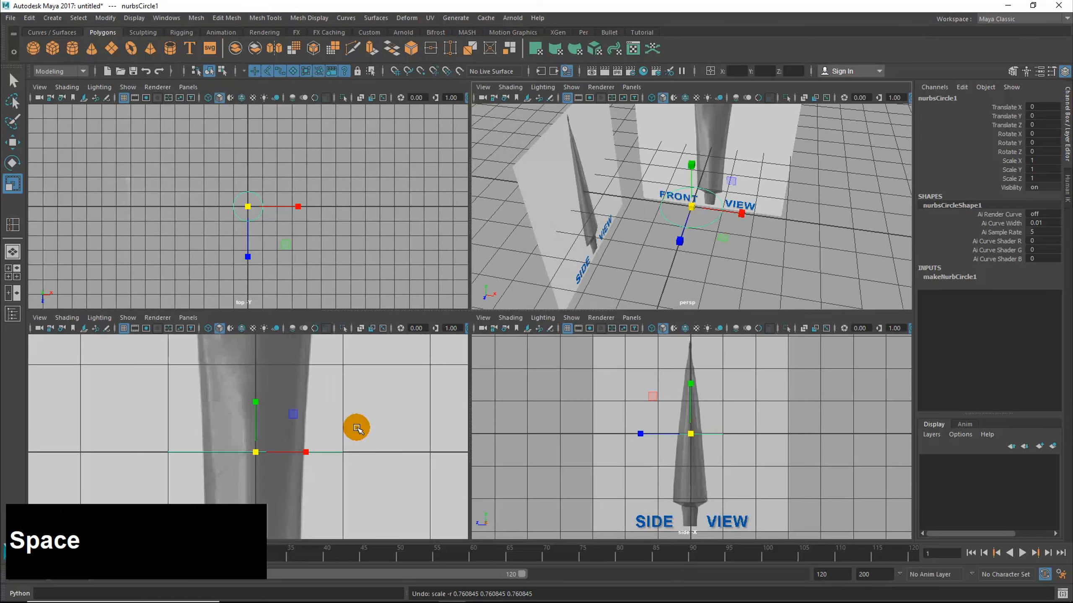
Step: Scale the NURBS circle uniformly to 0.6 in the front view to match the tube's width
{"action": "key", "text": "space"}
{"action": "middle_click_drag", "start_coordinate": [376, 414], "coordinate": [718, 415], "text": "alt"}
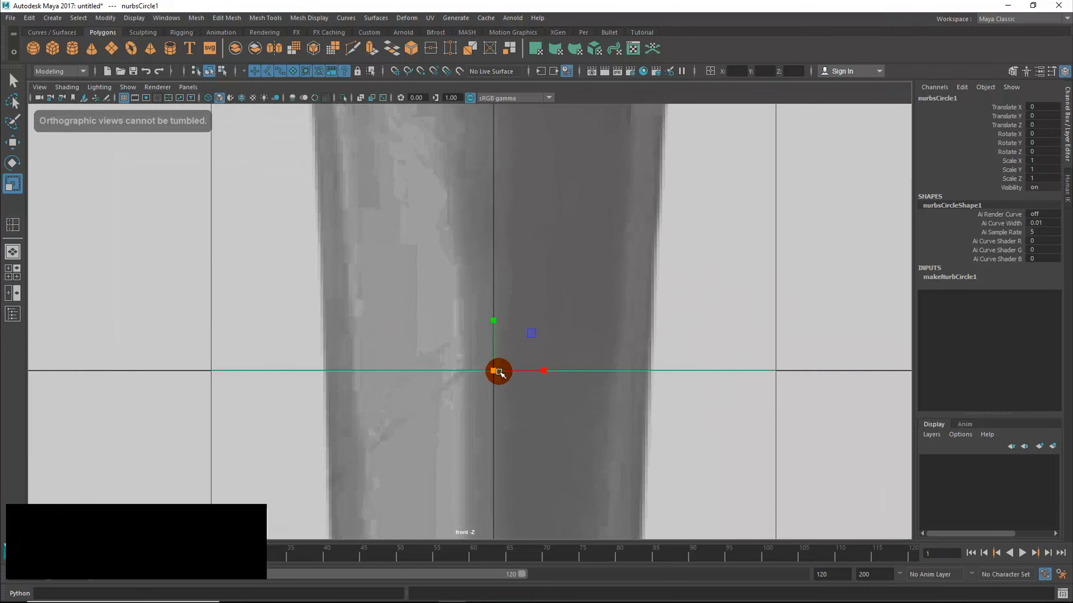
{"action": "left_click_drag", "start_coordinate": [493, 371], "coordinate": [362, 409]}
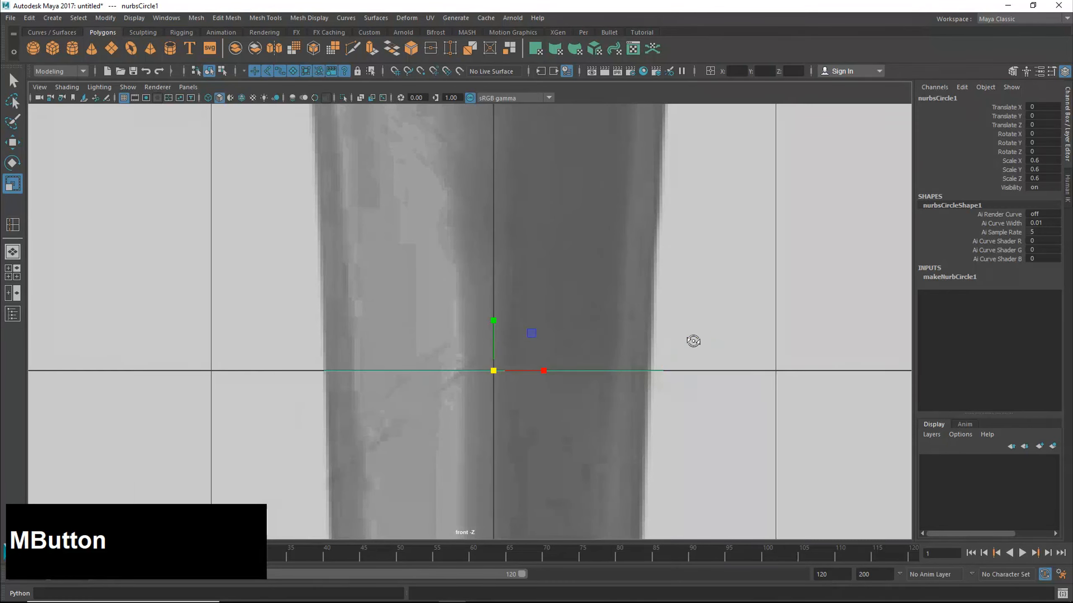
Step: Move the front image plane along X to 0.036 to align the tube with the circle
{"action": "right_click_drag", "start_coordinate": [694, 341], "coordinate": [661, 348], "text": "alt"}
{"action": "middle_click_drag", "start_coordinate": [663, 351], "coordinate": [525, 352], "text": "alt"}
{"action": "left_click", "coordinate": [792, 271]}
{"action": "key", "text": "w"}
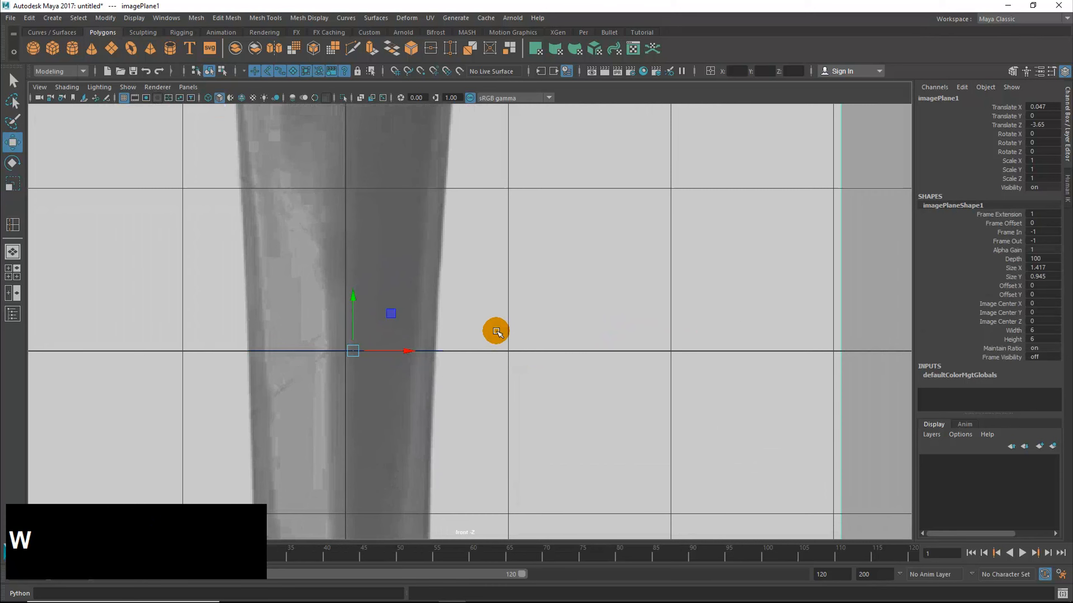
{"action": "left_click_drag", "start_coordinate": [407, 350], "coordinate": [404, 351]}
{"action": "key", "text": "space"}
{"action": "key", "text": "space"}
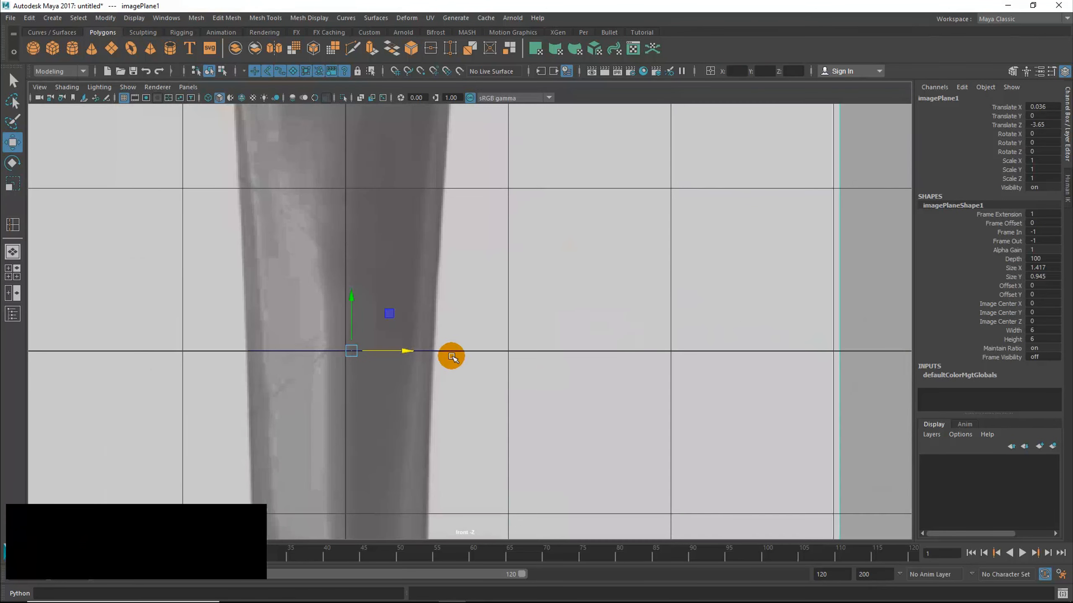
Step: Select the NURBS circle in the perspective view and scale it uniformly to 0.59 in the front view
{"action": "right_click_drag", "start_coordinate": [452, 357], "coordinate": [715, 361], "text": "alt"}
{"action": "key", "text": "space"}
{"action": "key", "text": "space"}
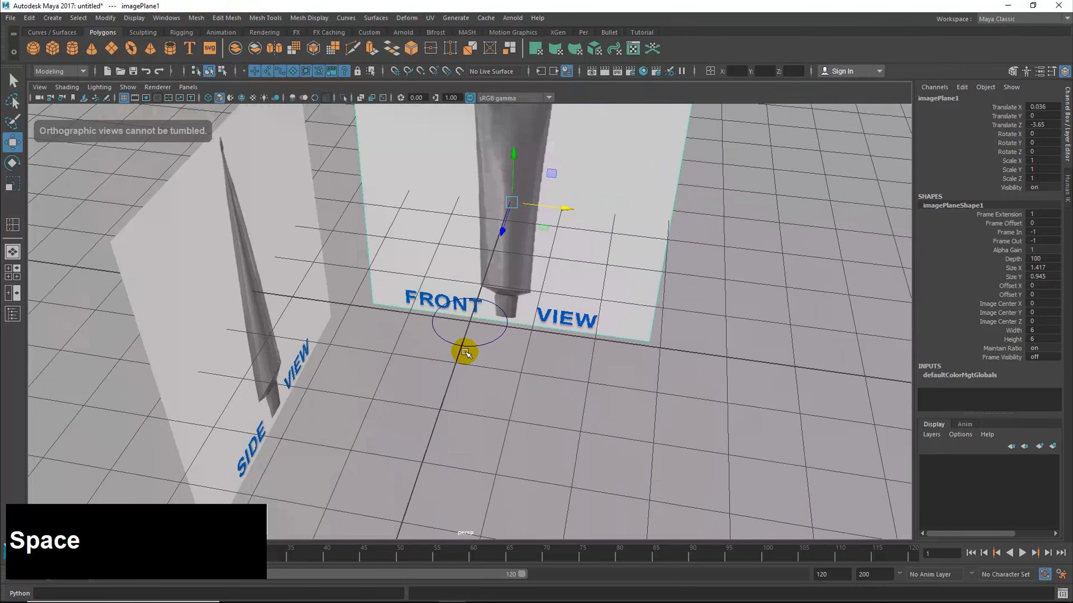
{"action": "left_click", "coordinate": [446, 350]}
{"action": "left_click", "coordinate": [464, 345]}
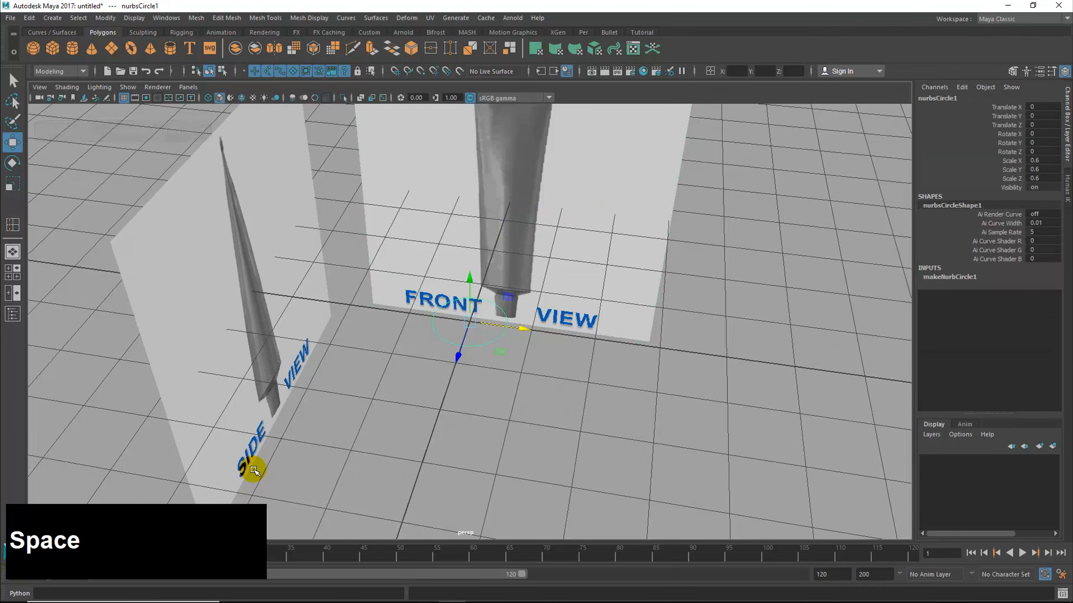
{"action": "key", "text": "space"}
{"action": "right_click_drag", "start_coordinate": [360, 422], "coordinate": [441, 423], "text": "alt"}
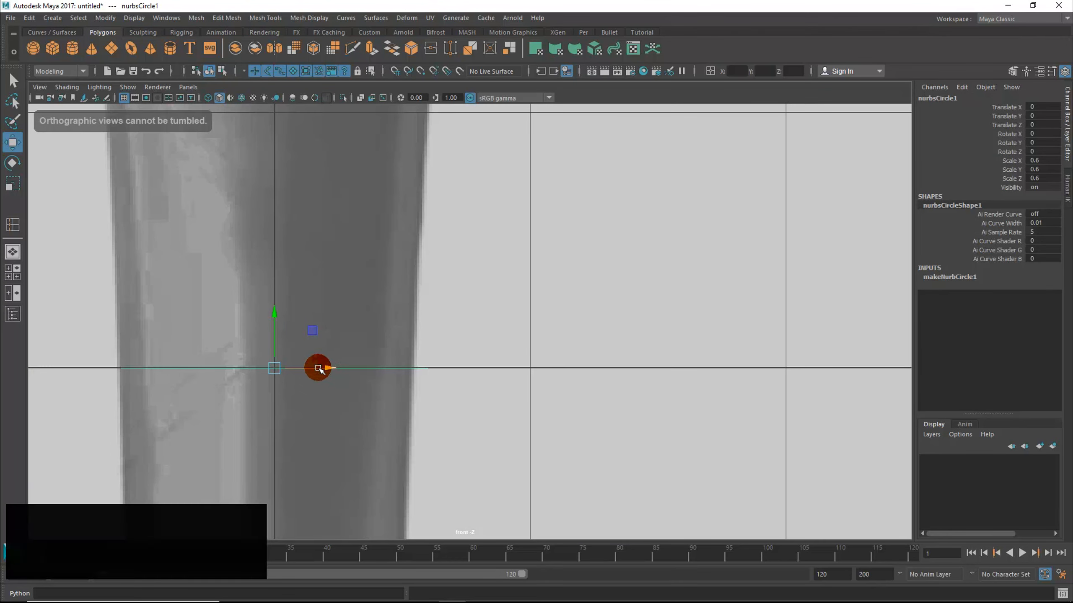
{"action": "key", "text": "r"}
{"action": "left_click", "coordinate": [274, 368]}
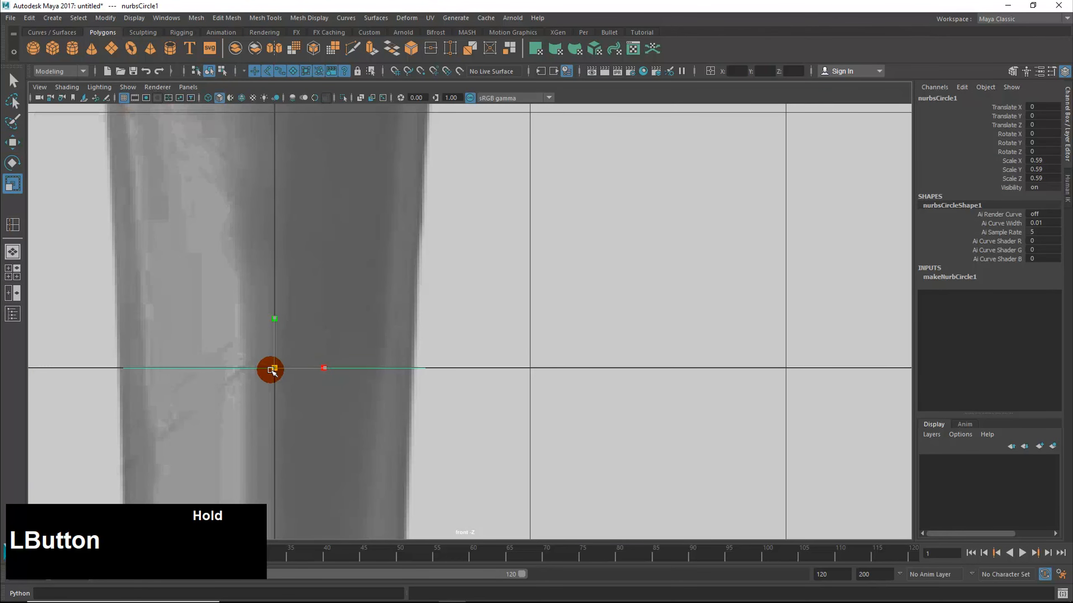
{"action": "left_click_drag", "start_coordinate": [271, 370], "coordinate": [474, 313]}
Step: Select the front image plane and move it along X to 0.069 so the tube's edges meet the circle's ends
{"action": "key", "text": "space"}
{"action": "key", "text": "space"}
{"action": "left_click", "coordinate": [669, 189]}
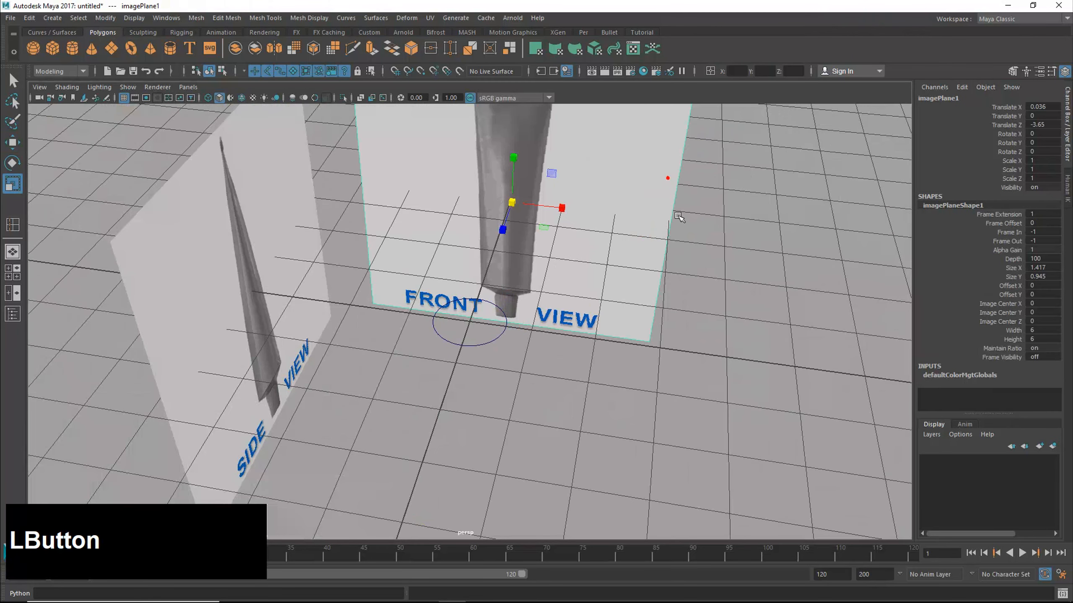
{"action": "key", "text": "w"}
{"action": "key", "text": "space"}
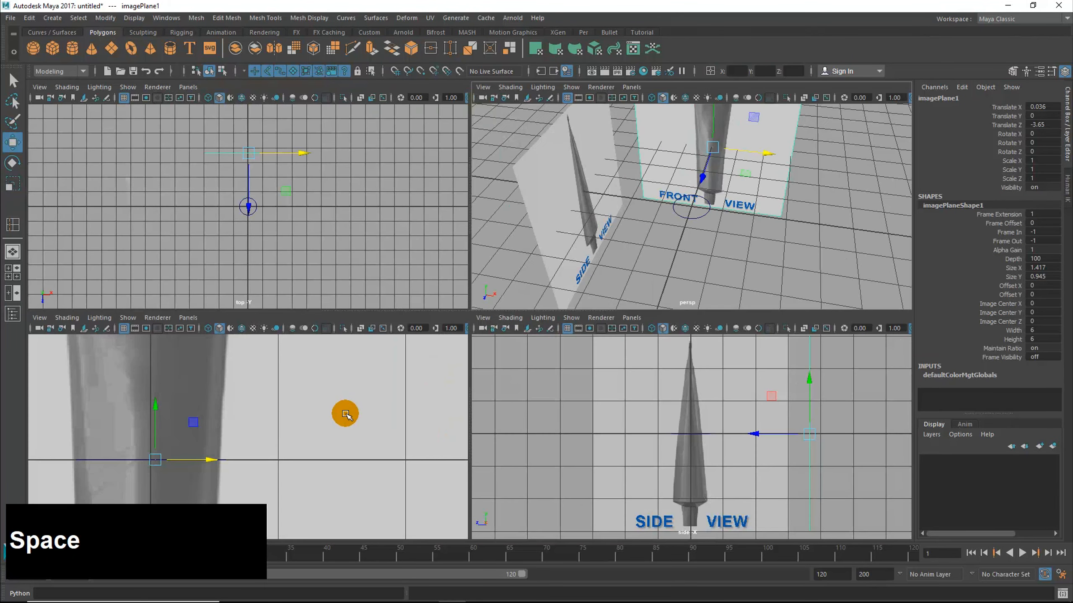
{"action": "key", "text": "space"}
{"action": "mouse_move", "coordinate": [339, 368]}
{"action": "left_mouse_down"}
{"action": "mouse_move", "coordinate": [359, 368]}
{"action": "mouse_move", "coordinate": [349, 368]}
{"action": "left_mouse_up"}
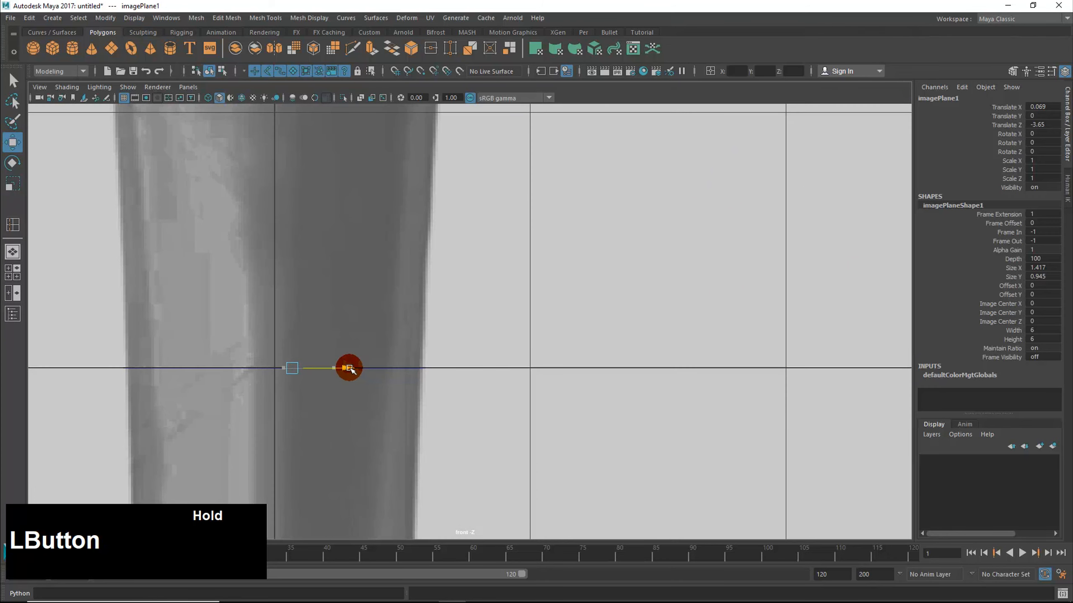
Step: Duplicate the NURBS circle and move the copy up the tube to Translate Y 0.809
{"action": "left_click", "coordinate": [256, 367]}
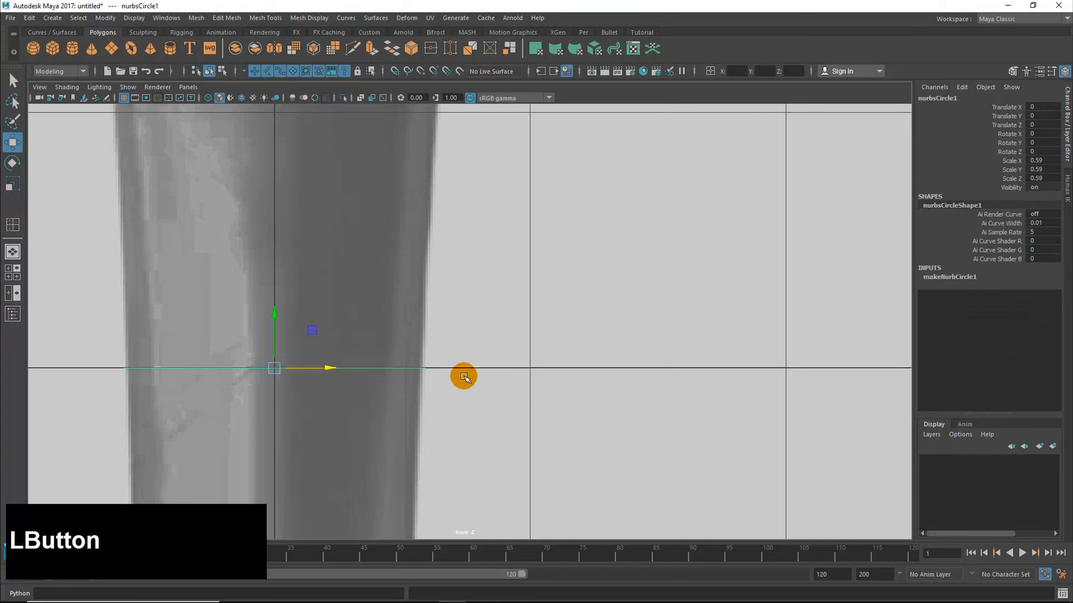
{"action": "key", "text": "space"}
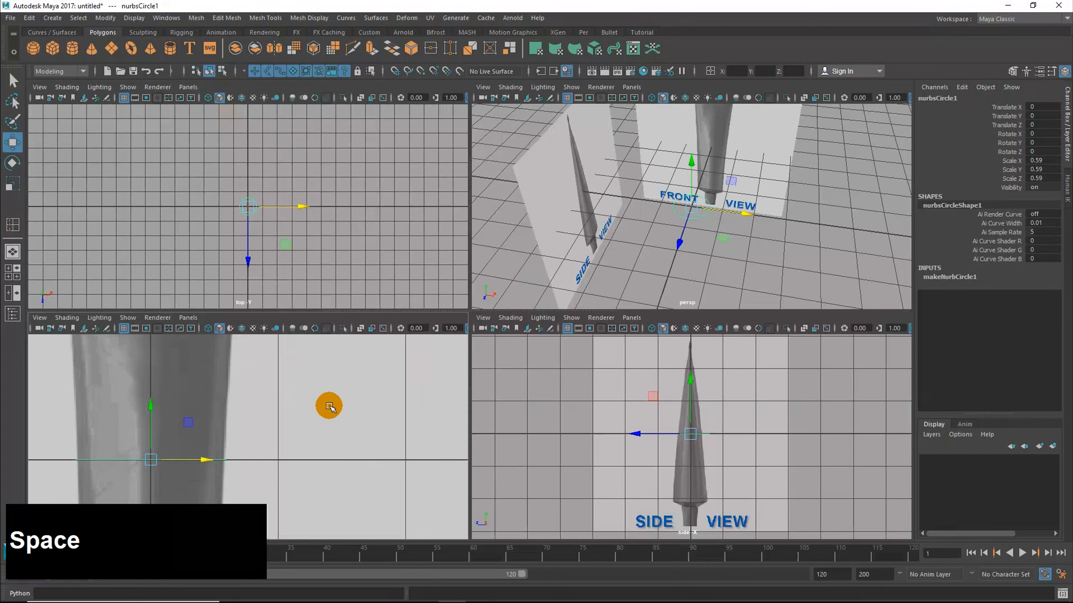
{"action": "key", "text": "space"}
{"action": "middle_click_drag", "start_coordinate": [430, 371], "coordinate": [626, 413], "text": "alt"}
{"action": "right_click_drag", "start_coordinate": [627, 412], "coordinate": [834, 442], "text": "alt"}
{"action": "middle_click_drag", "start_coordinate": [516, 361], "coordinate": [506, 431], "text": "alt"}
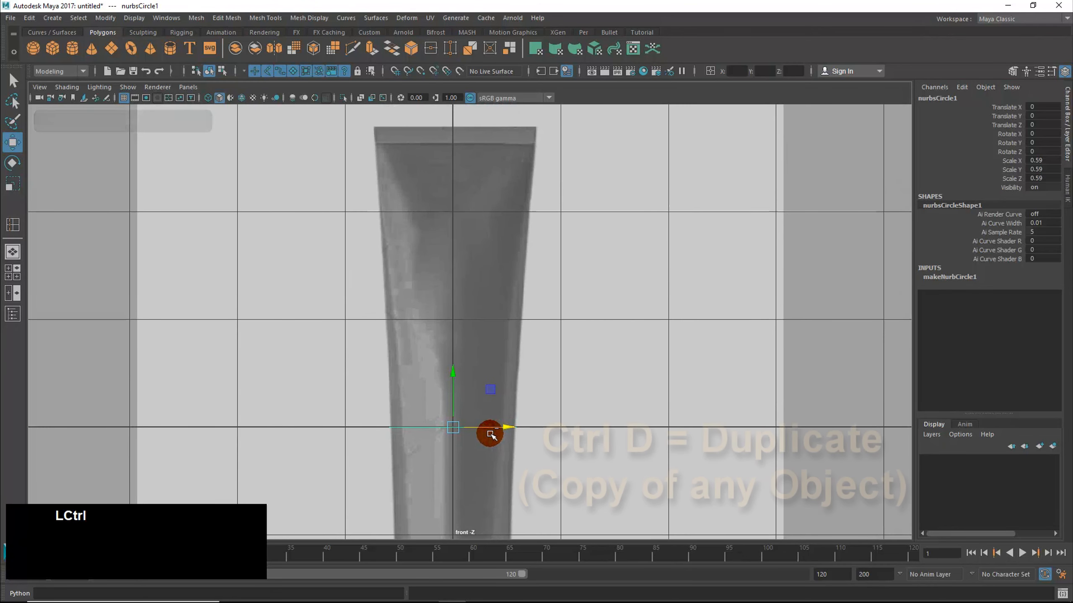
{"action": "key", "text": "ctrl+d"}
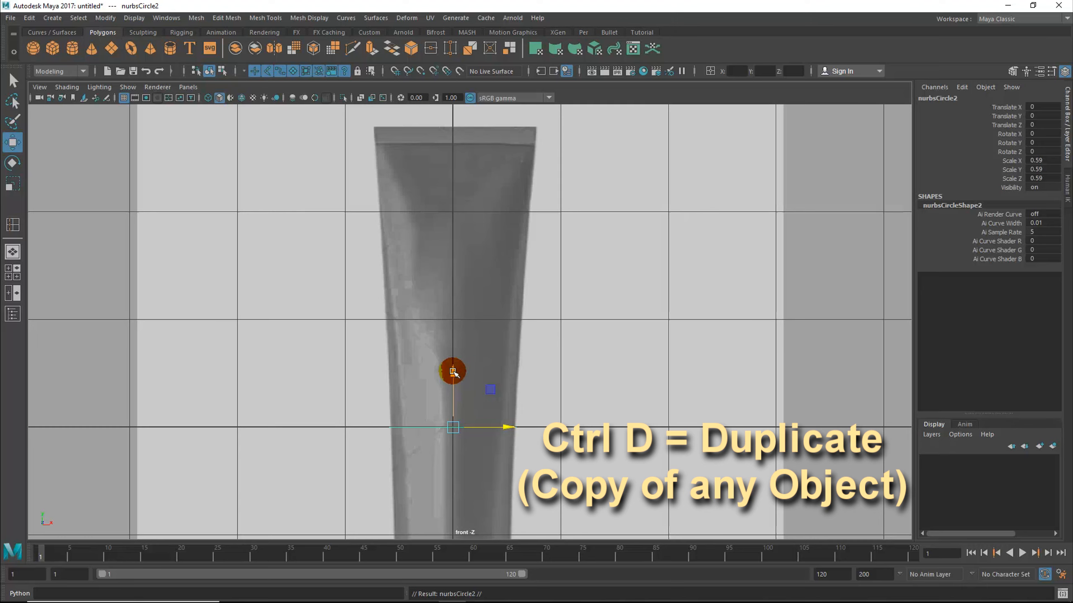
{"action": "left_click_drag", "start_coordinate": [453, 371], "coordinate": [455, 294]}
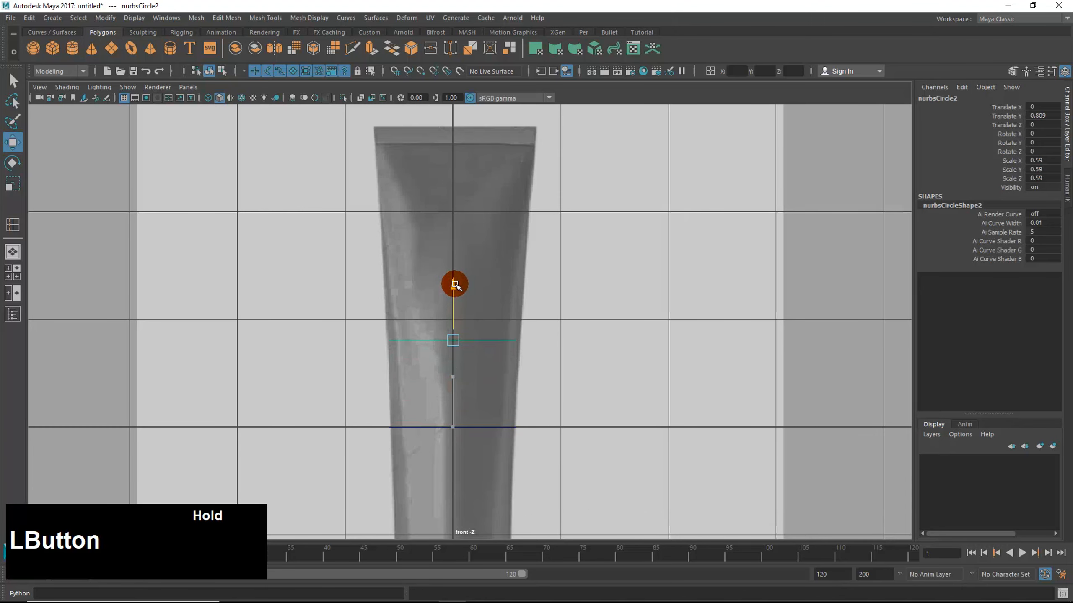
{"action": "left_click_drag", "start_coordinate": [455, 284], "coordinate": [455, 285]}
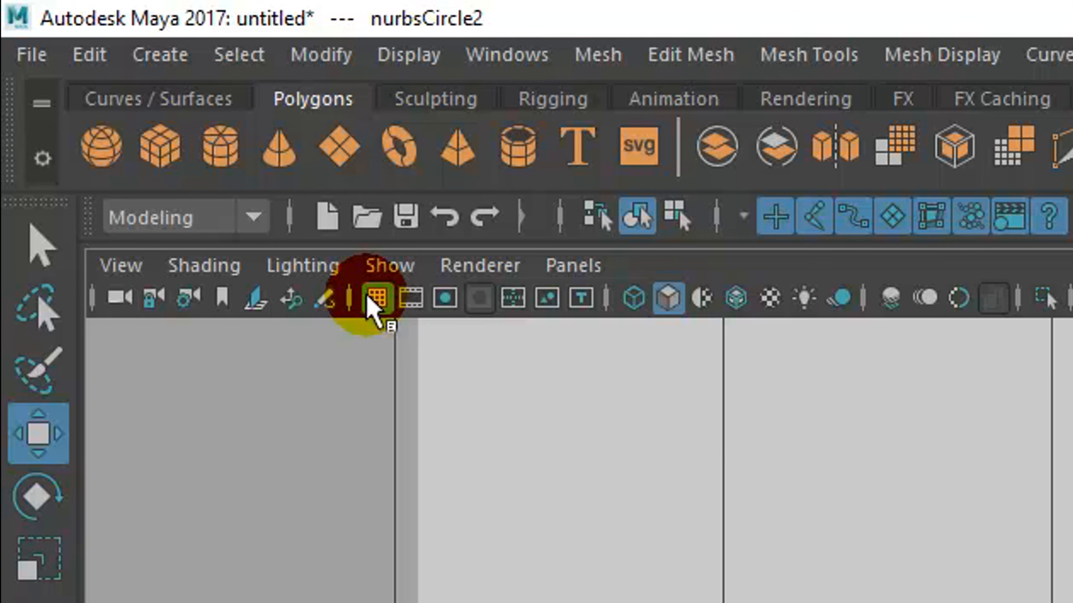
Step: Hide the grid in the front view and scale the second circle uniformly to 0.627 to fit the tube's width
{"action": "left_click", "coordinate": [367, 294]}
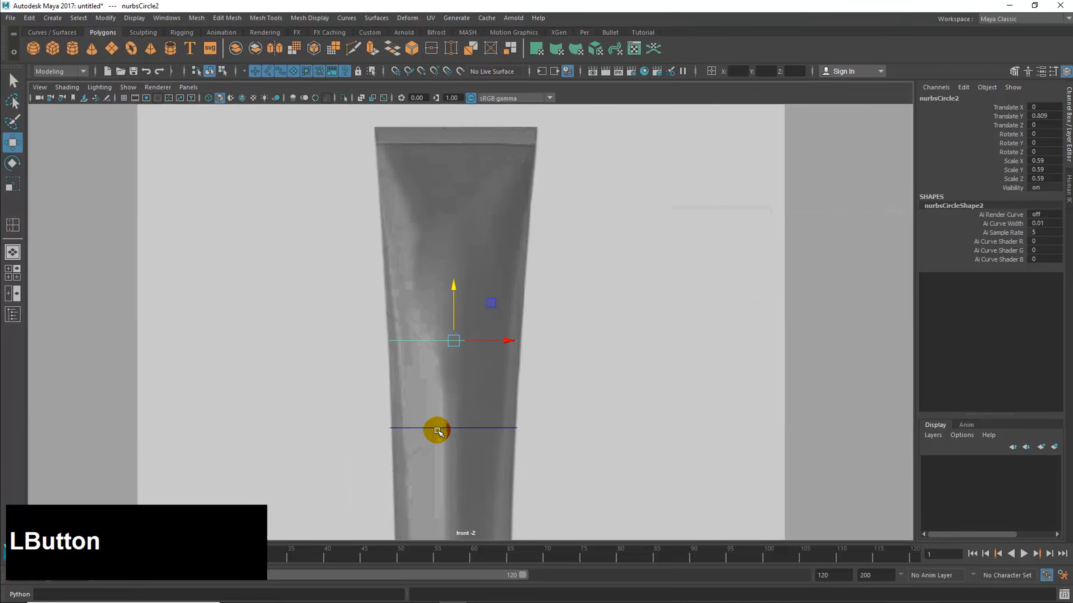
{"action": "middle_click_drag", "start_coordinate": [438, 431], "coordinate": [660, 436], "text": "alt"}
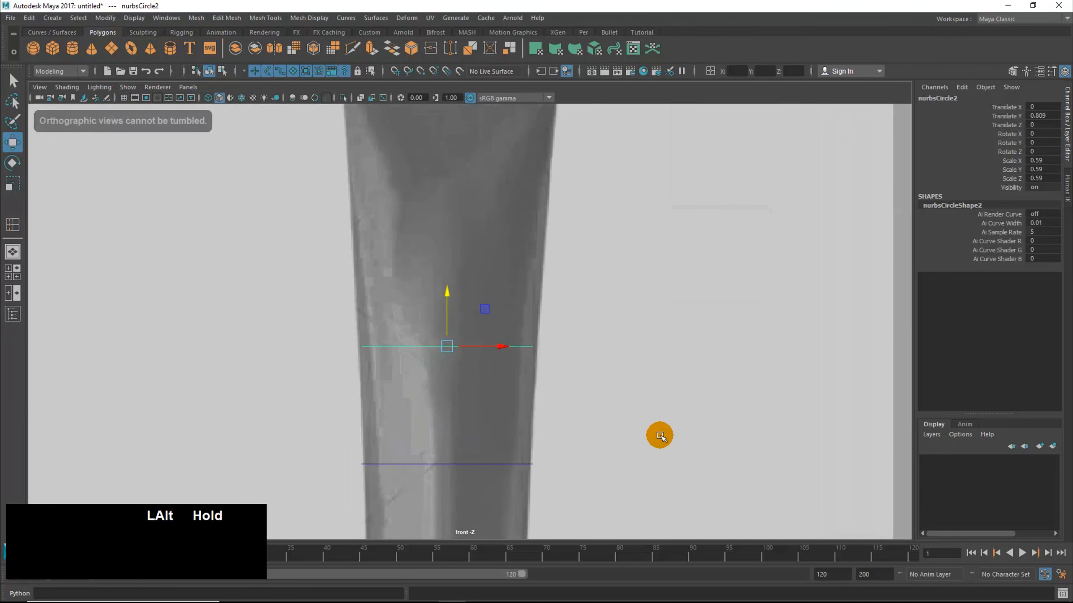
{"action": "middle_click_drag", "start_coordinate": [625, 471], "coordinate": [626, 454], "text": "alt"}
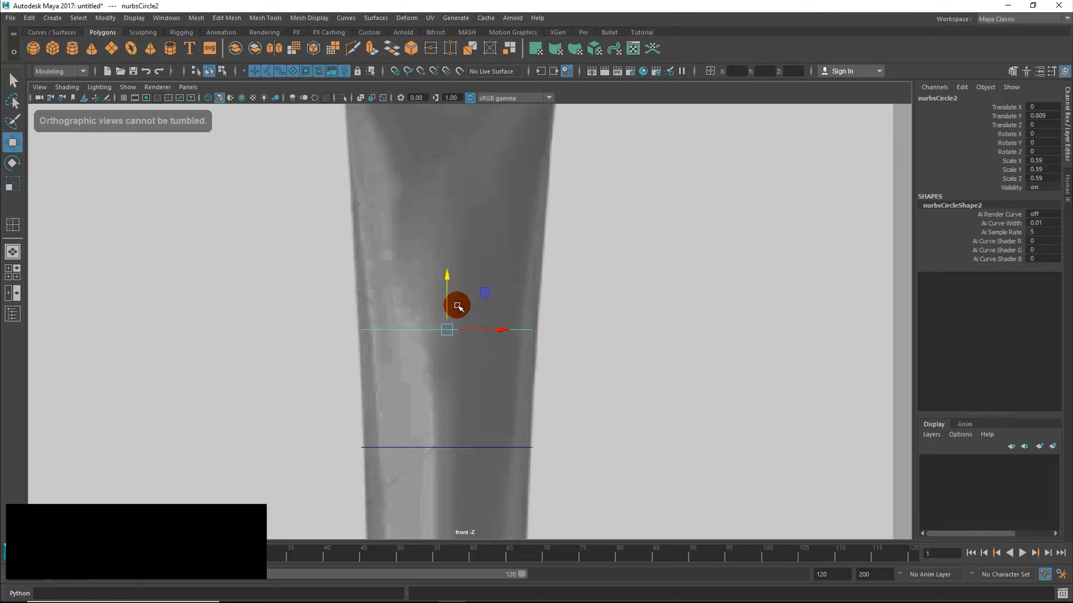
{"action": "key", "text": "r"}
{"action": "left_click", "coordinate": [448, 330]}
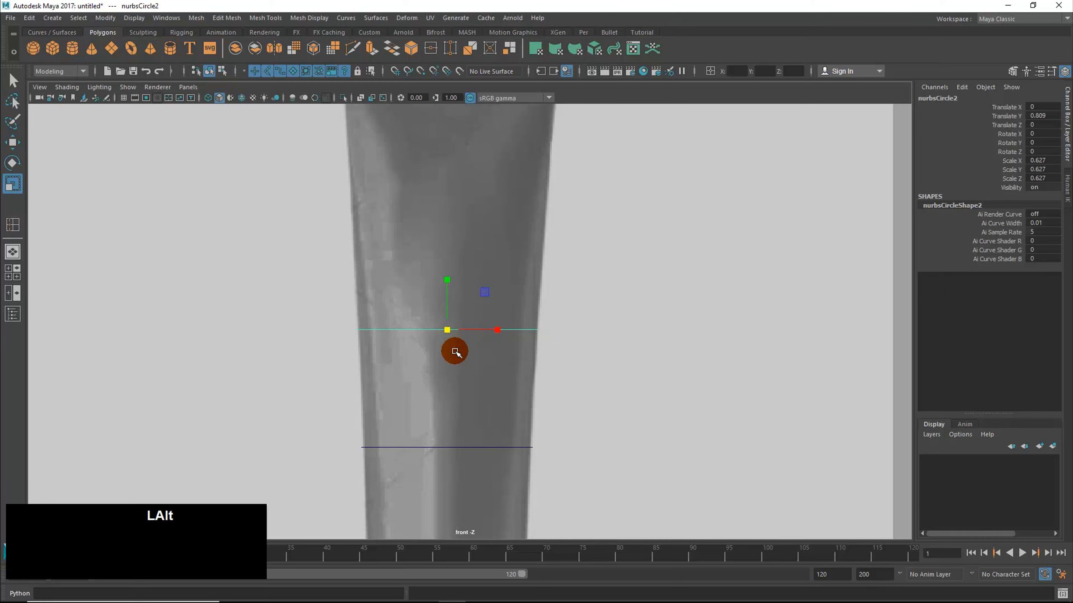
Step: Duplicate the second circle, raise the copy to Translate Y 1.725 and scale it uniformly to 0.688
{"action": "middle_click_drag", "start_coordinate": [448, 354], "coordinate": [439, 469], "text": "alt"}
{"action": "key", "text": "ctrl+d"}
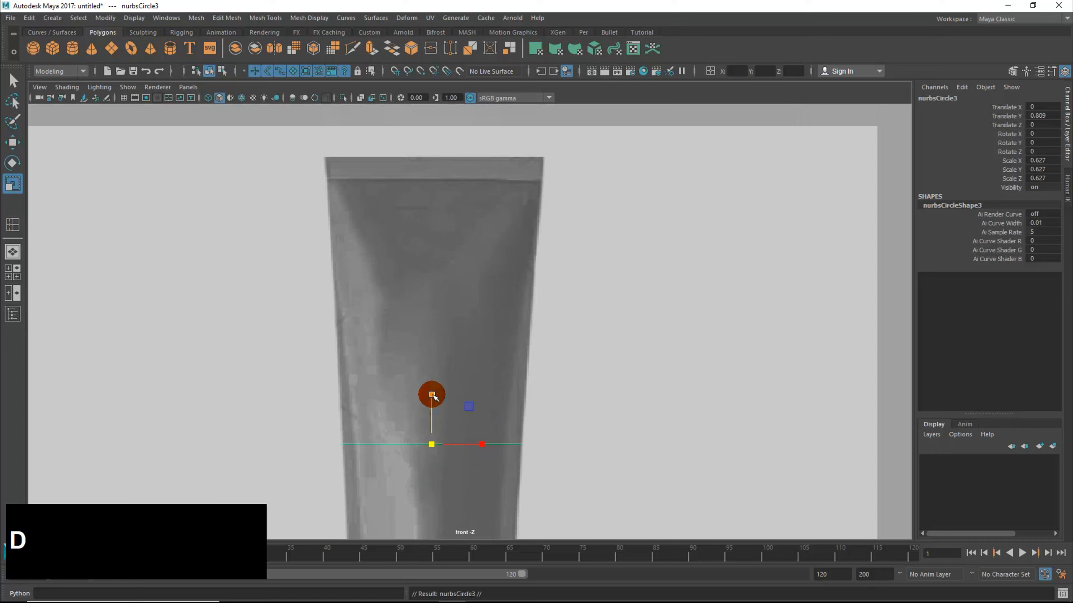
{"action": "key", "text": "w"}
{"action": "left_click_drag", "start_coordinate": [431, 395], "coordinate": [431, 259]}
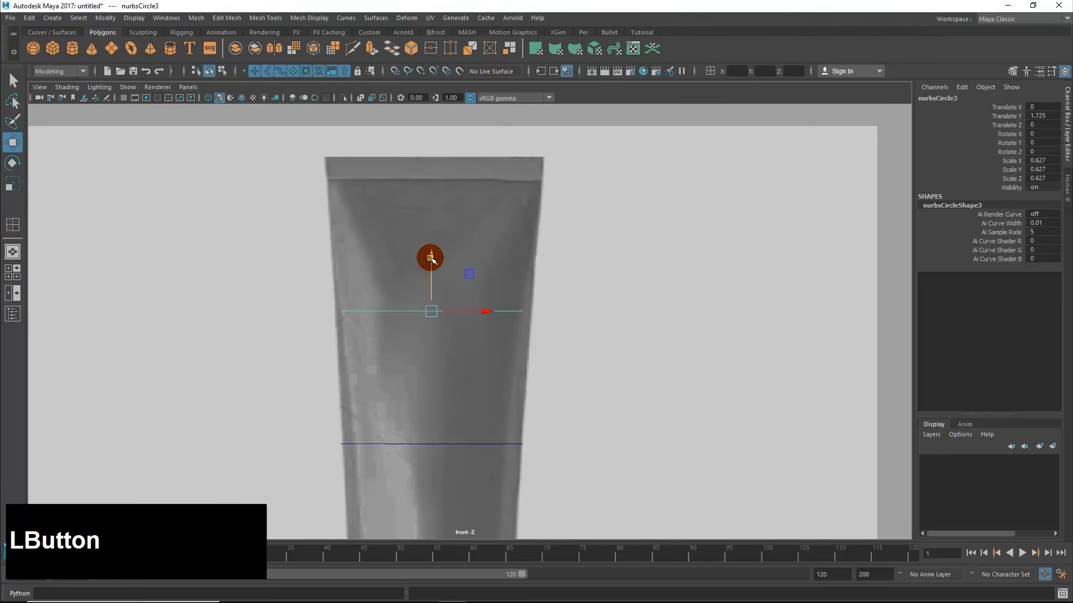
{"action": "key", "text": "r"}
{"action": "left_click_drag", "start_coordinate": [431, 312], "coordinate": [440, 311]}
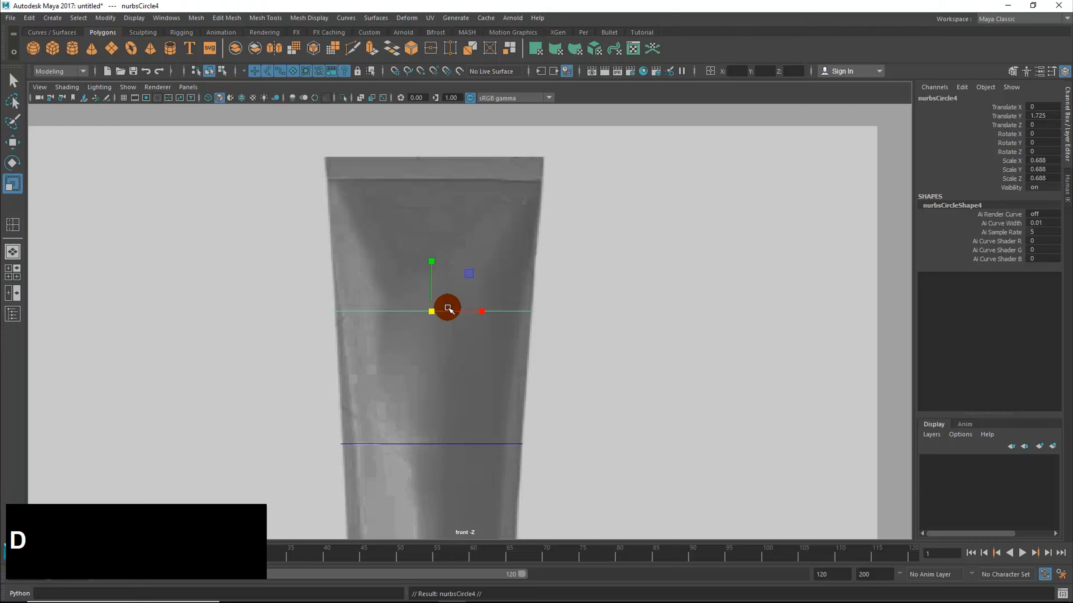
Step: Duplicate the third circle, raise the copy to the lower edge of the tube's crimp at Translate Y 2.625, and scale it uniformly to 0.752
{"action": "key", "text": "w"}
{"action": "left_click_drag", "start_coordinate": [430, 258], "coordinate": [424, 132]}
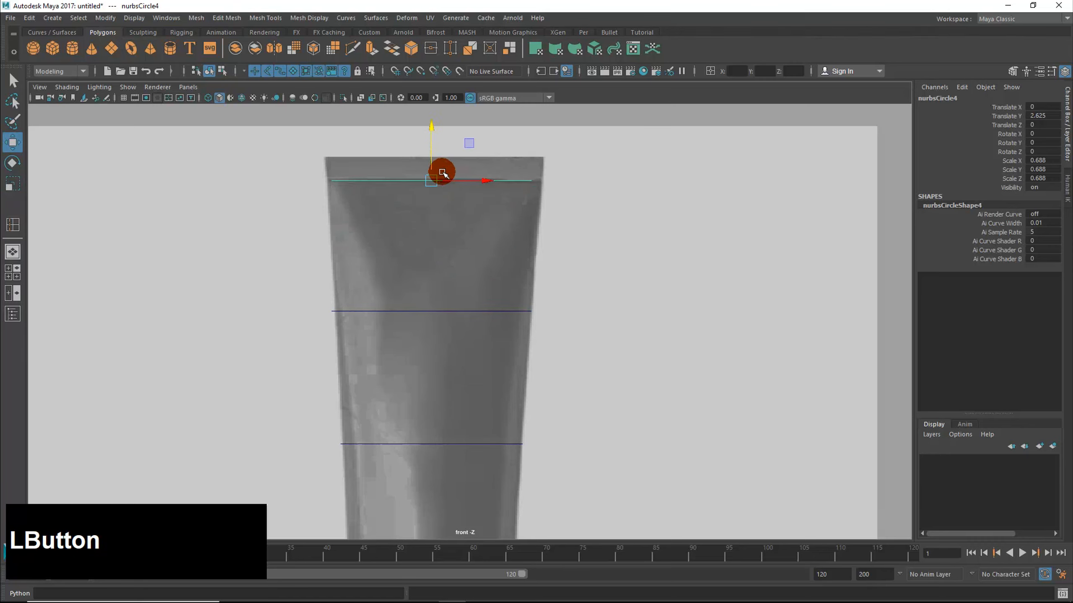
{"action": "key", "text": "r"}
{"action": "left_click_drag", "start_coordinate": [431, 183], "coordinate": [439, 179]}
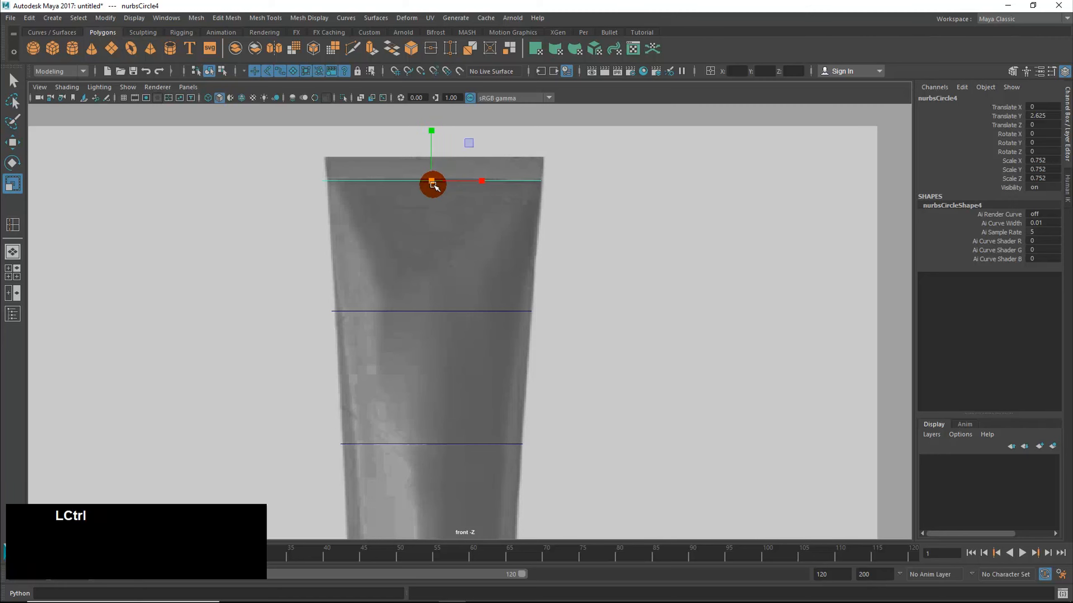
Step: Duplicate the circle at the crimp's lower edge and raise the copy to the tube's top edge at Translate Y 2.791
{"action": "key", "text": "ctrl+d"}
{"action": "key", "text": "w"}
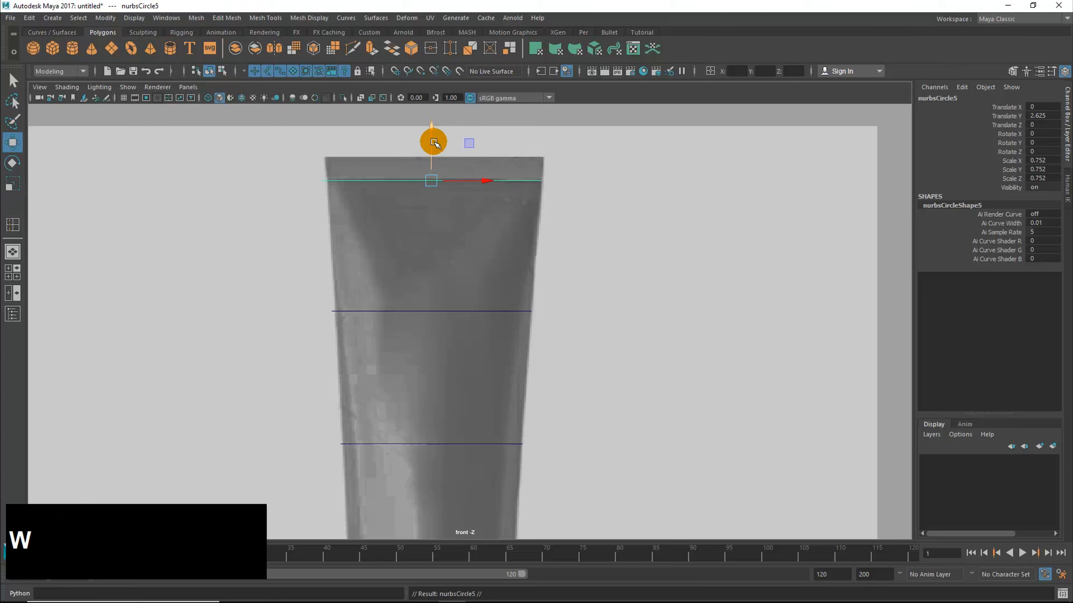
{"action": "left_click_drag", "start_coordinate": [431, 128], "coordinate": [430, 102]}
Step: Examine how the circles fit the tube's outline in the front view, from the top edge down to the cap
{"action": "middle_click_drag", "start_coordinate": [520, 264], "coordinate": [584, 277], "text": "alt"}
{"action": "left_click_drag", "start_coordinate": [560, 266], "coordinate": [504, 282], "text": "alt"}
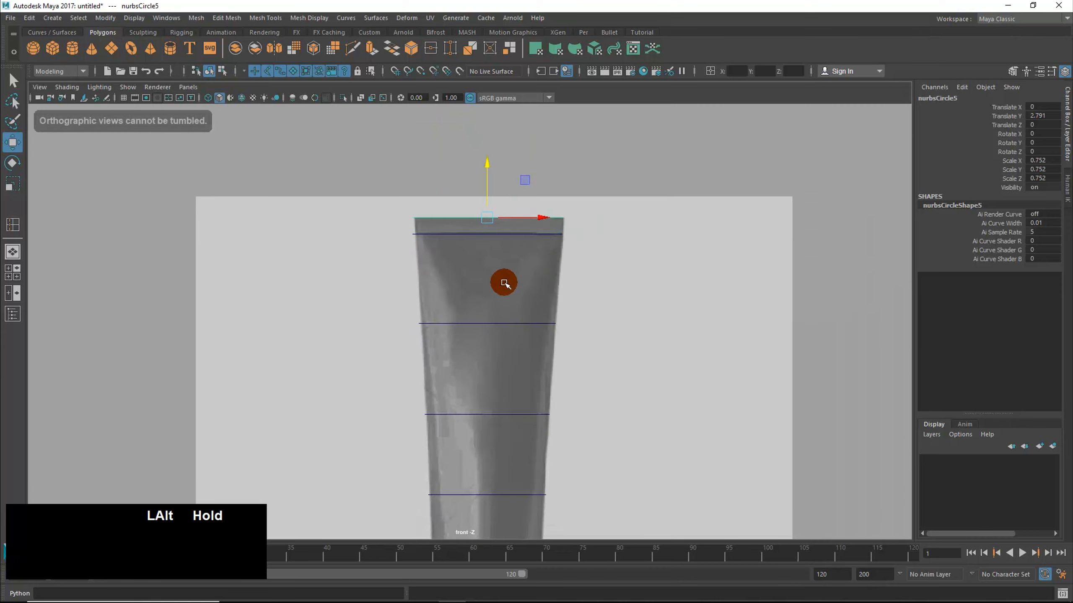
{"action": "middle_click_drag", "start_coordinate": [520, 353], "coordinate": [519, 309], "text": "alt"}
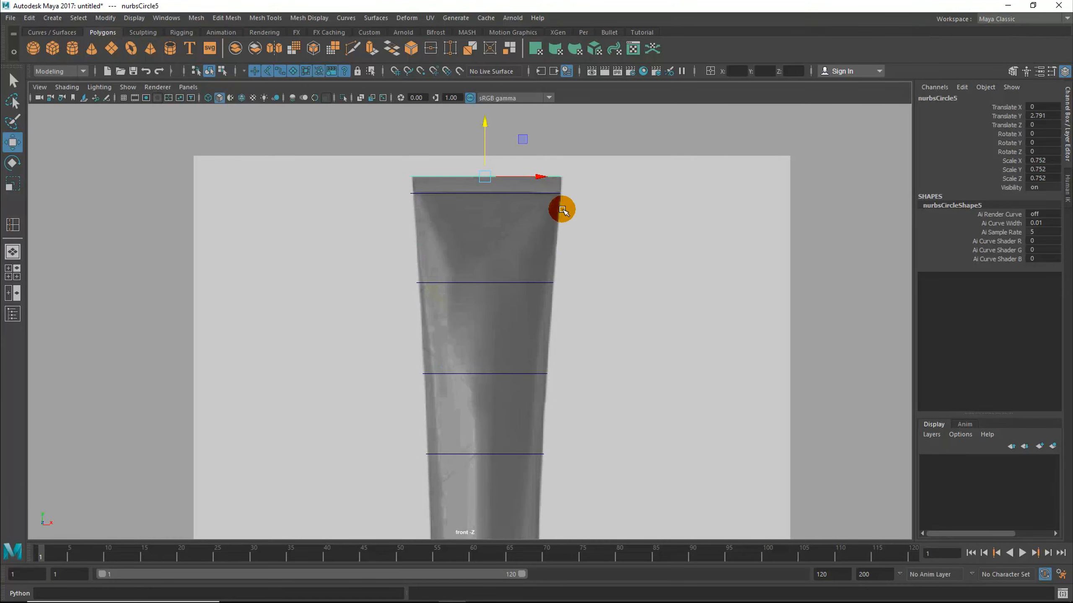
{"action": "middle_click_drag", "start_coordinate": [600, 424], "coordinate": [541, 270], "text": "alt"}
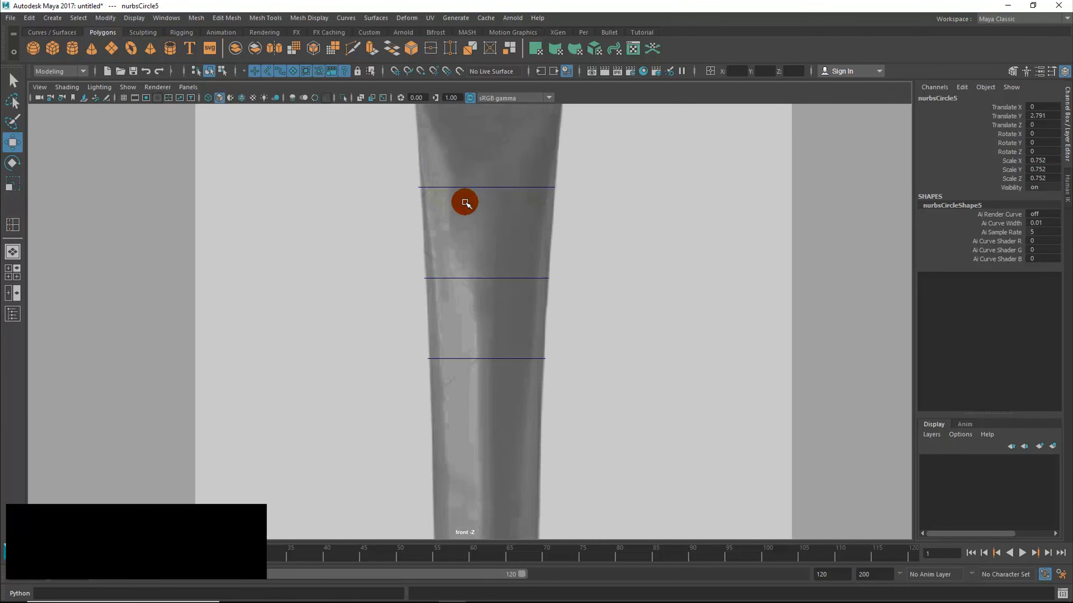
{"action": "mouse_move", "coordinate": [497, 380]}
{"action": "middle_mouse_down", "text": "alt"}
{"action": "mouse_move", "coordinate": [497, 476]}
{"action": "mouse_move", "coordinate": [504, 384]}
{"action": "middle_mouse_up", "text": "alt"}
{"action": "middle_click_drag", "start_coordinate": [501, 406], "coordinate": [495, 489], "text": "alt"}
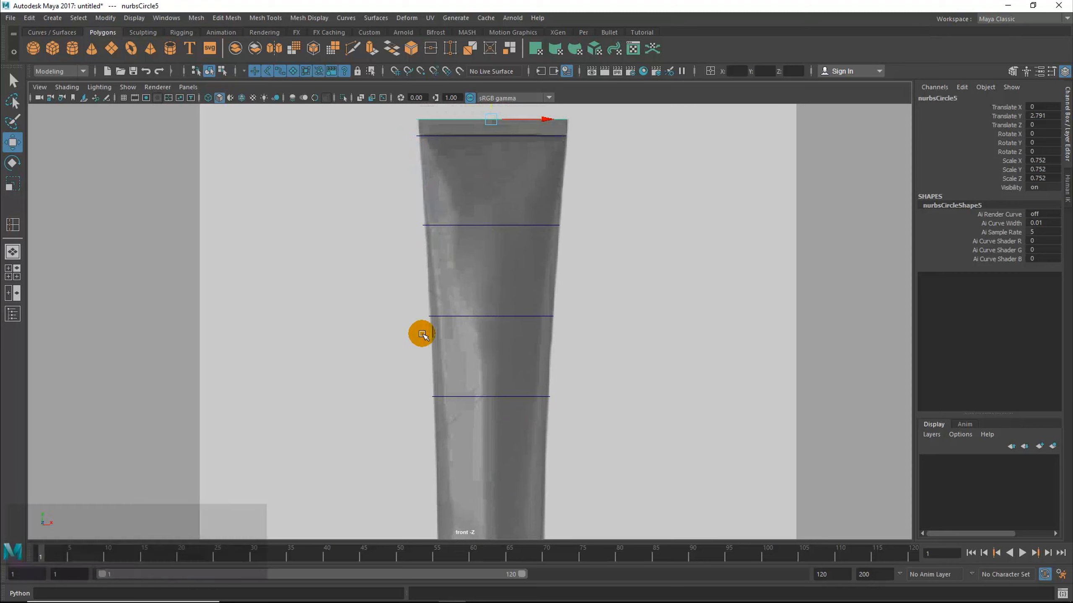
{"action": "middle_click_drag", "start_coordinate": [504, 408], "coordinate": [519, 216], "text": "alt"}
{"action": "left_click_drag", "start_coordinate": [503, 277], "coordinate": [529, 189], "text": "alt"}
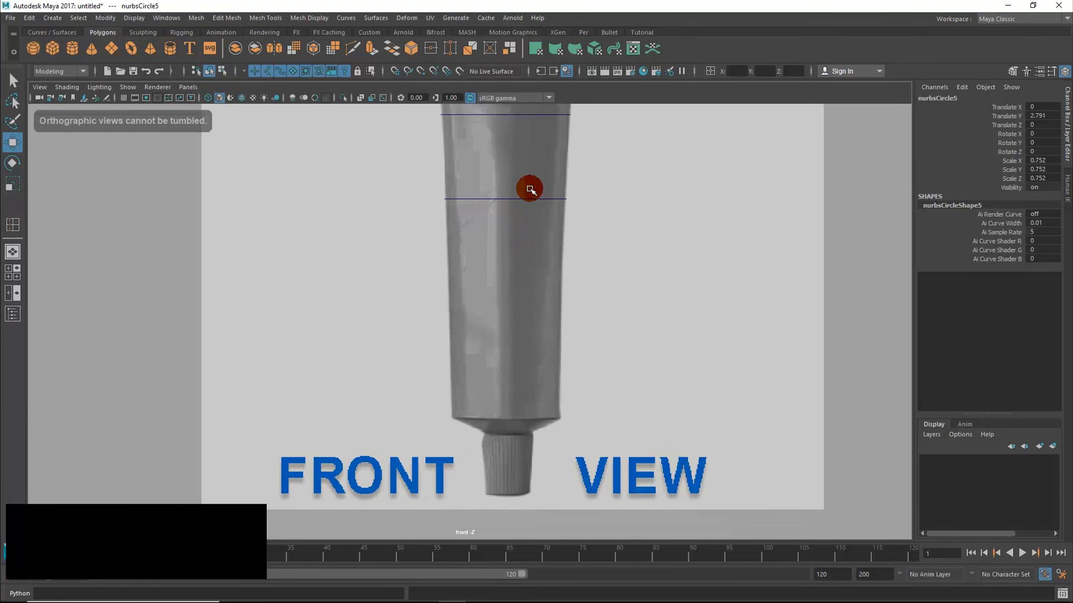
Step: Duplicate the NURBS circle at the origin and lower one of the two coinciding circles to Translate Y -0.942
{"action": "left_click", "coordinate": [526, 200]}
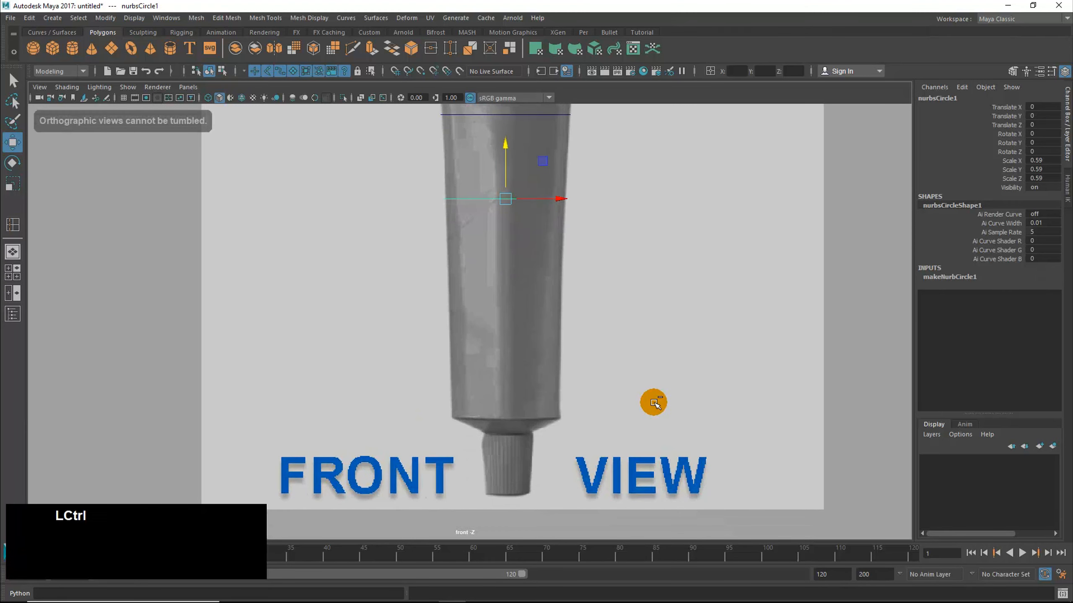
{"action": "key", "text": "ctrl+d"}
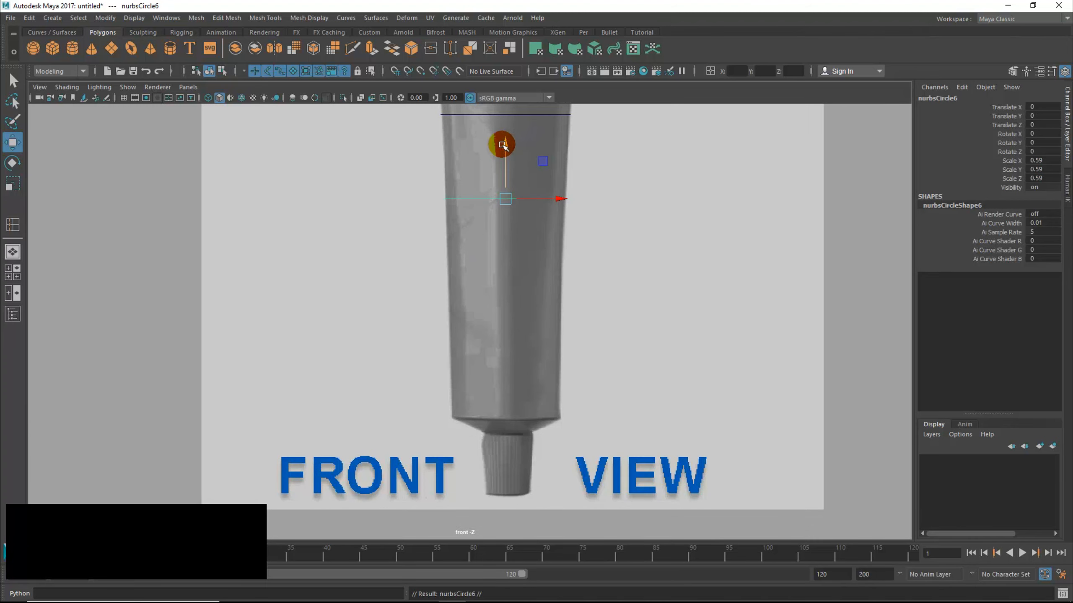
{"action": "left_click_drag", "start_coordinate": [502, 145], "coordinate": [516, 147]}
{"action": "left_click", "coordinate": [514, 155]}
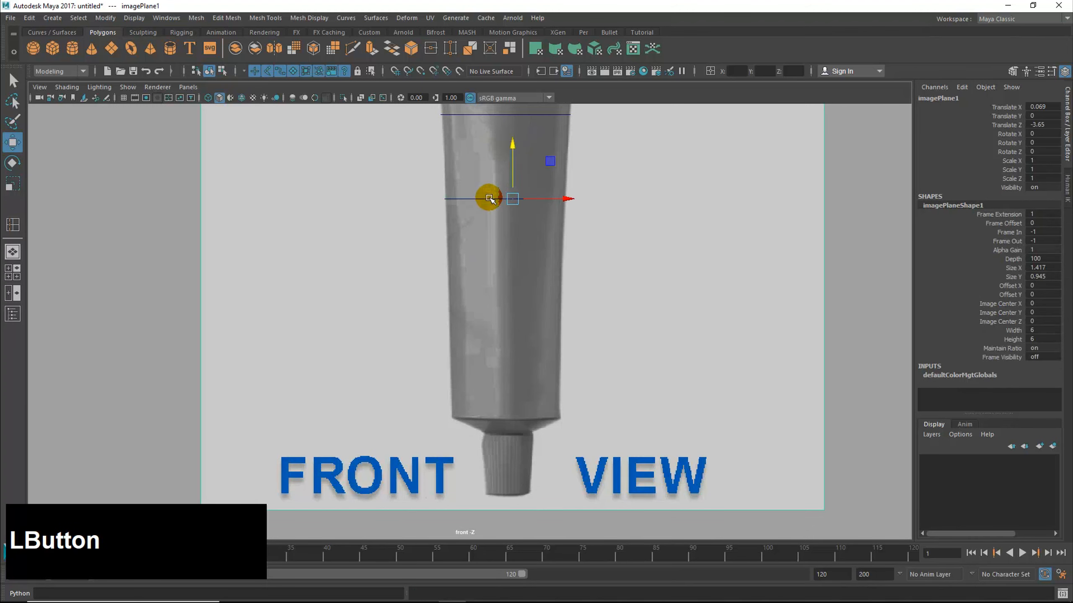
{"action": "left_click", "coordinate": [488, 198]}
{"action": "left_click_drag", "start_coordinate": [505, 145], "coordinate": [502, 229]}
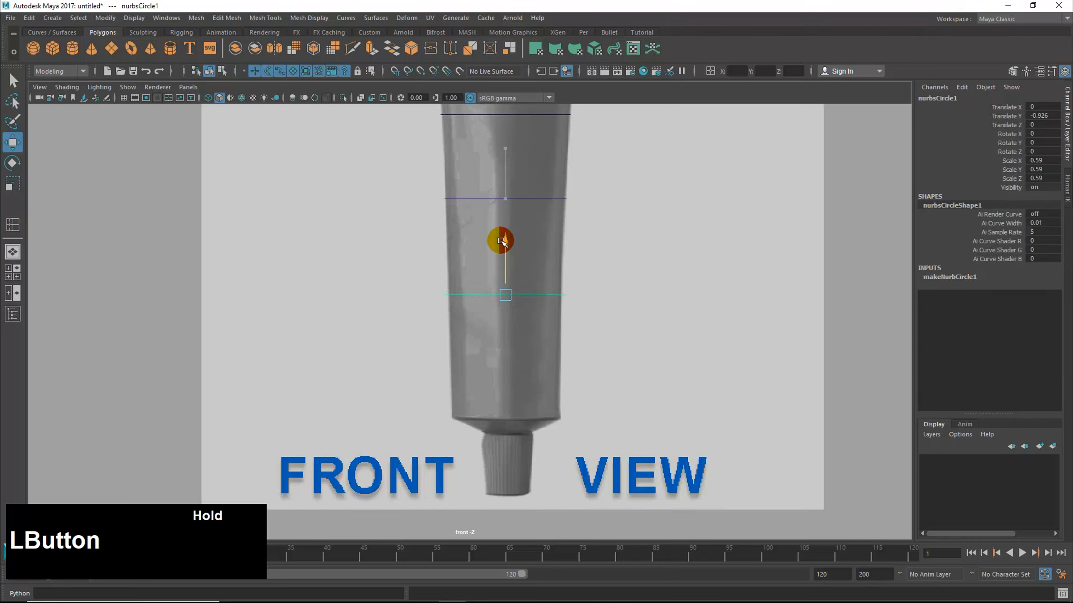
{"action": "left_click_drag", "start_coordinate": [501, 244], "coordinate": [438, 297]}
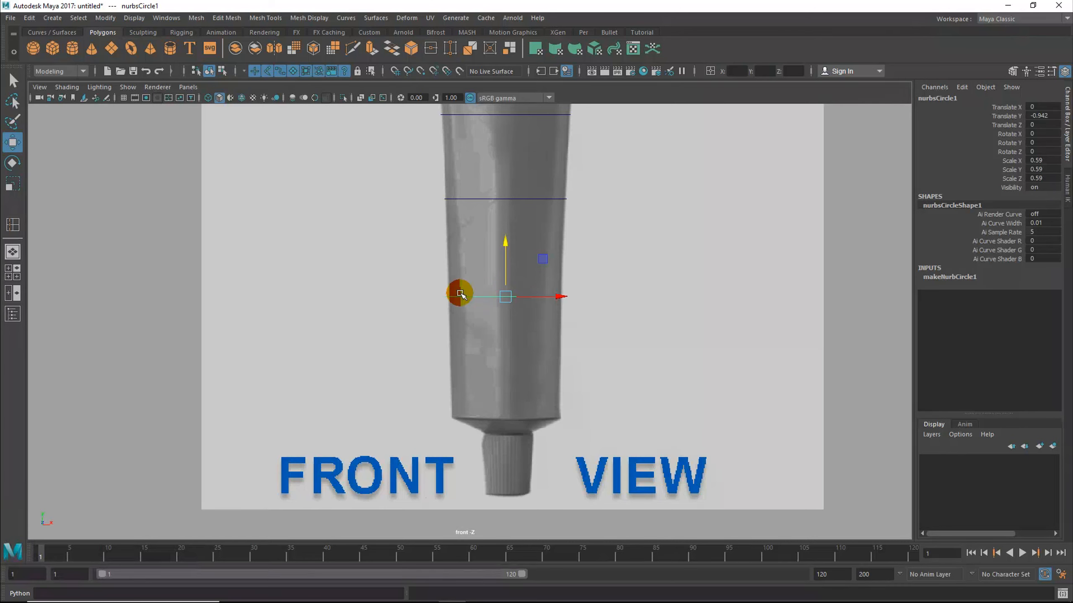
Step: Scale the lowered circle uniformly to 0.546 to fit the tube's outline, and duplicate it in place
{"action": "key", "text": "r"}
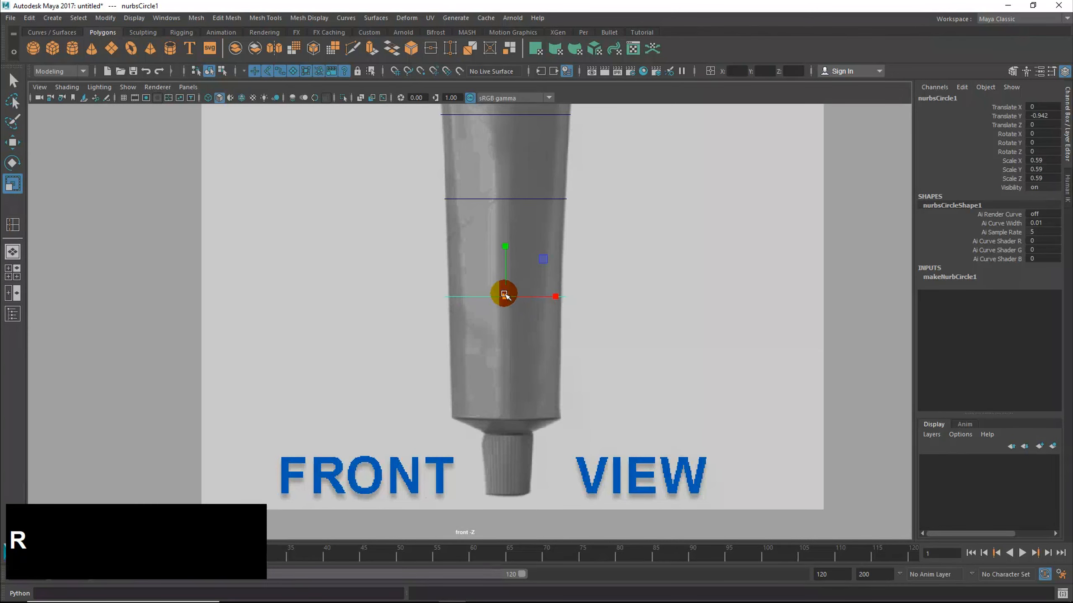
{"action": "left_click_drag", "start_coordinate": [505, 295], "coordinate": [502, 296]}
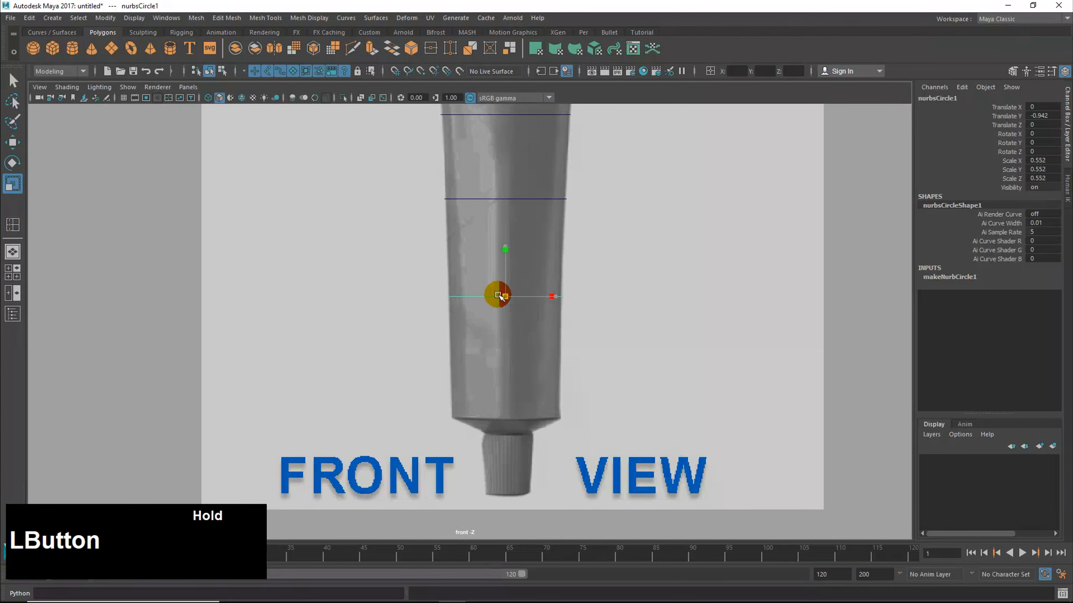
{"action": "key", "text": "ctrl+d"}
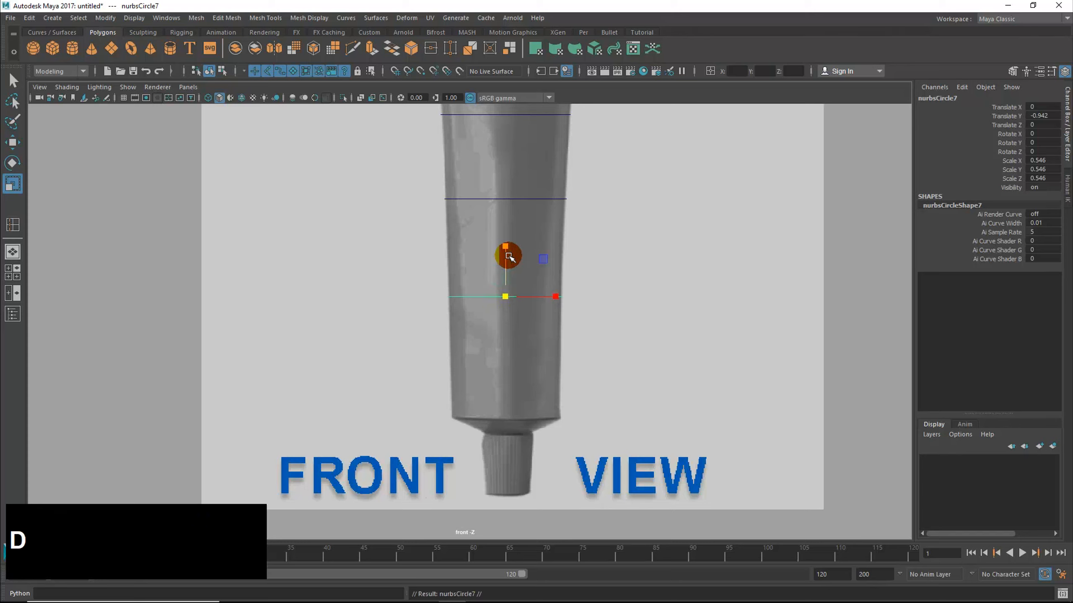
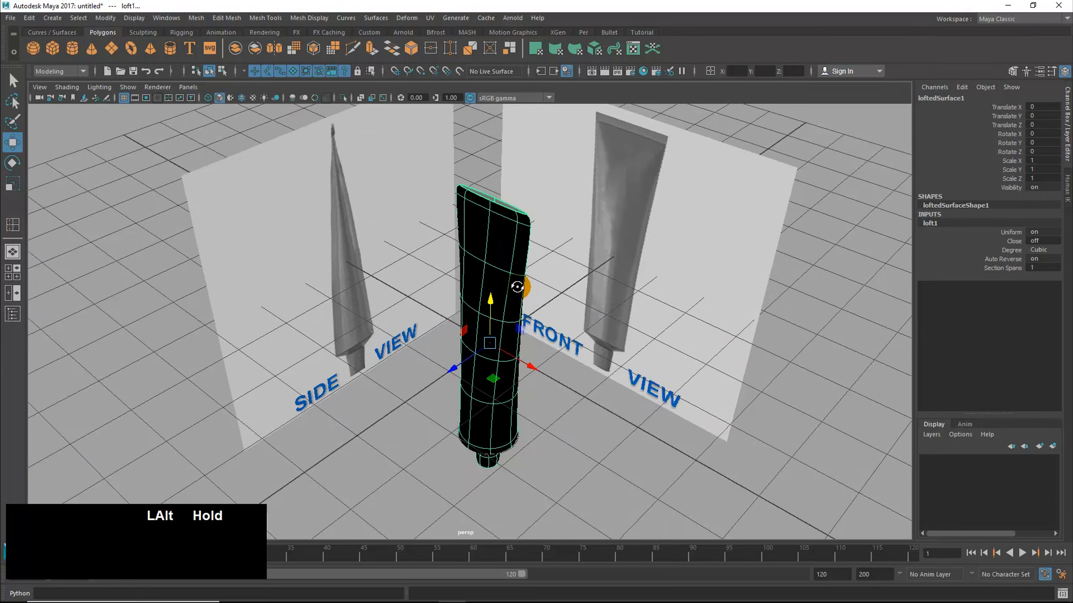
Step: Reverse the surface direction of the black lofted tube
{"action": "mouse_move", "coordinate": [537, 290]}
{"action": "left_mouse_down", "text": "alt"}
{"action": "mouse_move", "coordinate": [495, 296]}
{"action": "mouse_move", "coordinate": [533, 297]}
{"action": "left_mouse_up", "text": "alt"}
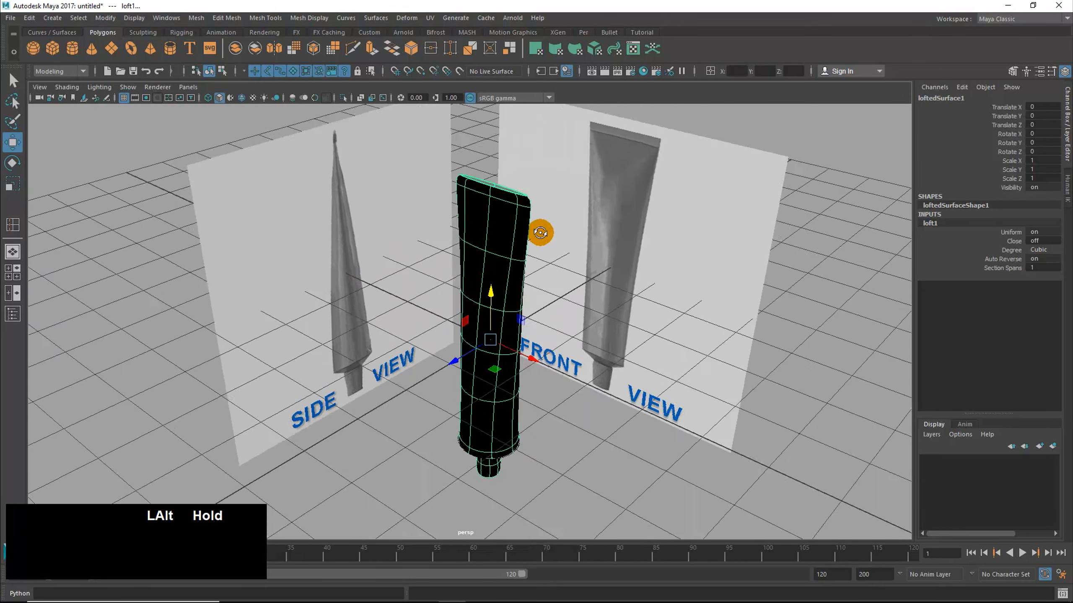
{"action": "mouse_move", "coordinate": [519, 244]}
{"action": "left_mouse_down", "text": "alt"}
{"action": "mouse_move", "coordinate": [468, 240]}
{"action": "mouse_move", "coordinate": [533, 234]}
{"action": "left_mouse_up", "text": "alt"}
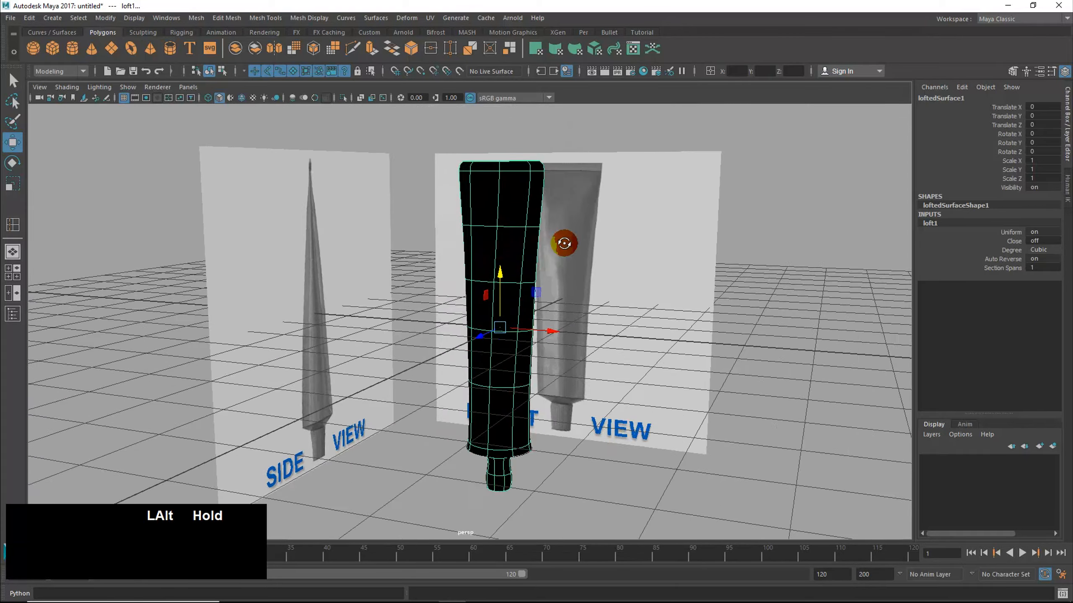
{"action": "left_click_drag", "start_coordinate": [564, 243], "coordinate": [549, 314], "text": "alt"}
{"action": "middle_click_drag", "start_coordinate": [635, 287], "coordinate": [544, 299], "text": "alt"}
{"action": "mouse_move", "coordinate": [546, 299]}
{"action": "left_mouse_down", "text": "alt"}
{"action": "mouse_move", "coordinate": [518, 303]}
{"action": "mouse_move", "coordinate": [525, 297]}
{"action": "left_mouse_up", "text": "alt"}
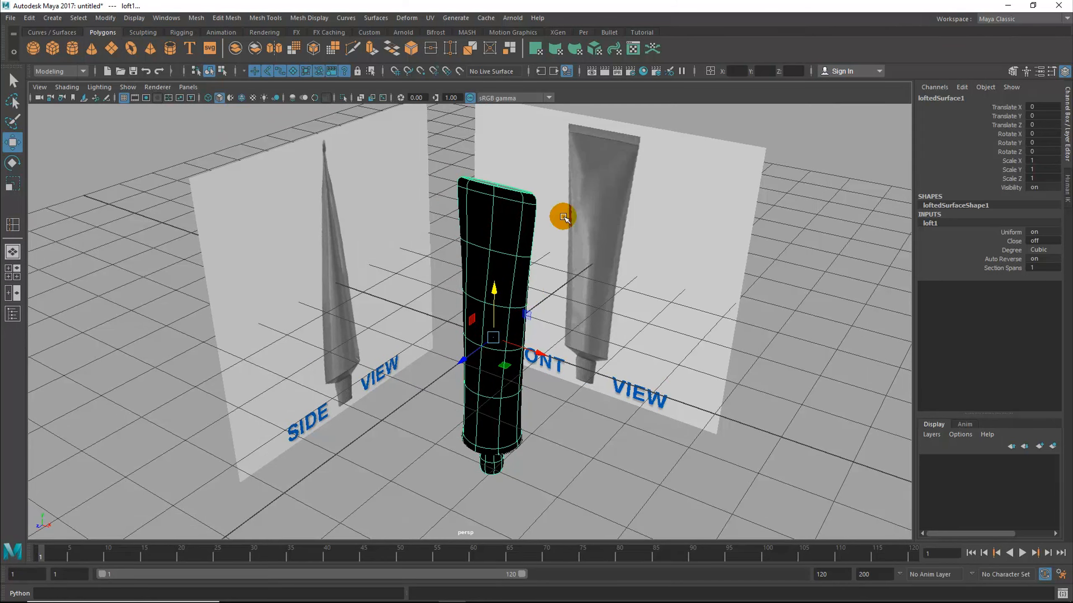
{"action": "left_click", "coordinate": [380, 19]}
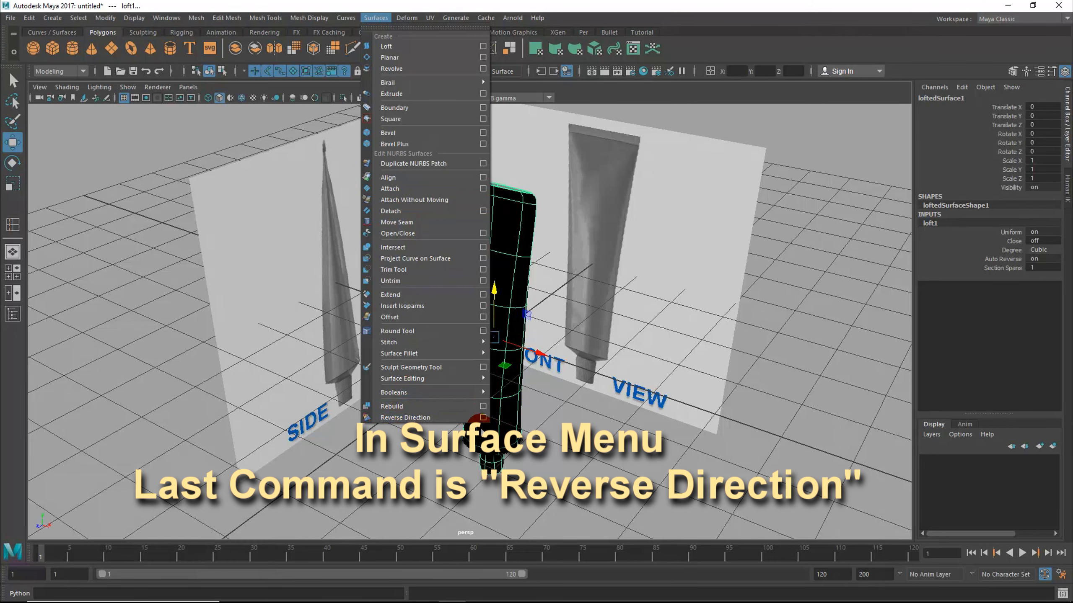
{"action": "left_click", "coordinate": [407, 418]}
Step: Inspect the lofted tube in perspective from above and below, including its open crimped end, shoulder and neck
{"action": "left_click_drag", "start_coordinate": [529, 395], "coordinate": [505, 362], "text": "alt"}
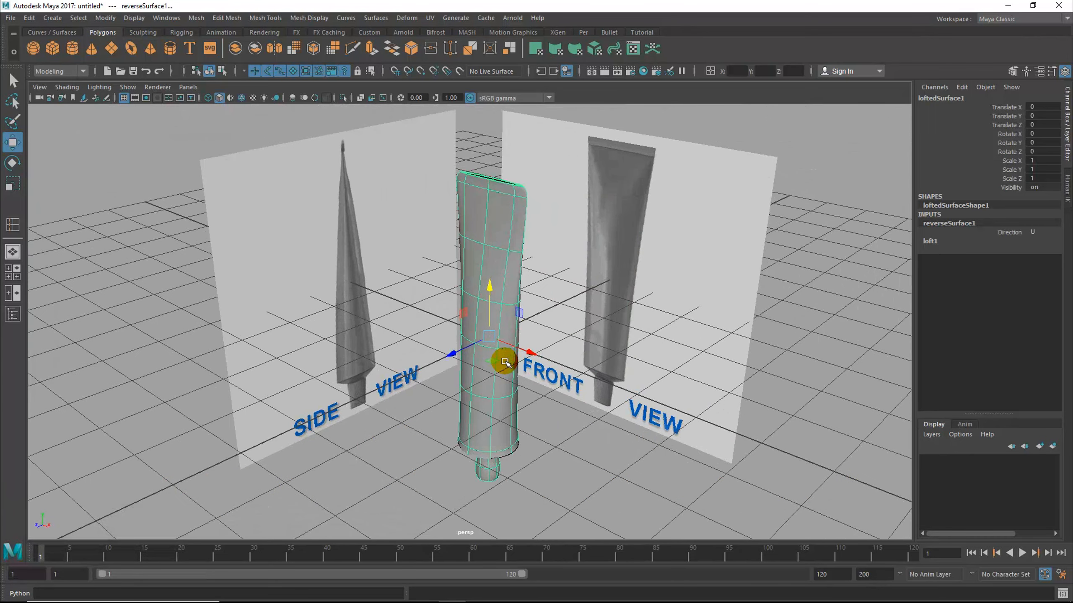
{"action": "mouse_move", "coordinate": [574, 229]}
{"action": "left_mouse_down", "text": "alt"}
{"action": "mouse_move", "coordinate": [518, 270]}
{"action": "mouse_move", "coordinate": [574, 247]}
{"action": "mouse_move", "coordinate": [598, 222]}
{"action": "mouse_move", "coordinate": [587, 219]}
{"action": "left_mouse_up", "text": "alt"}
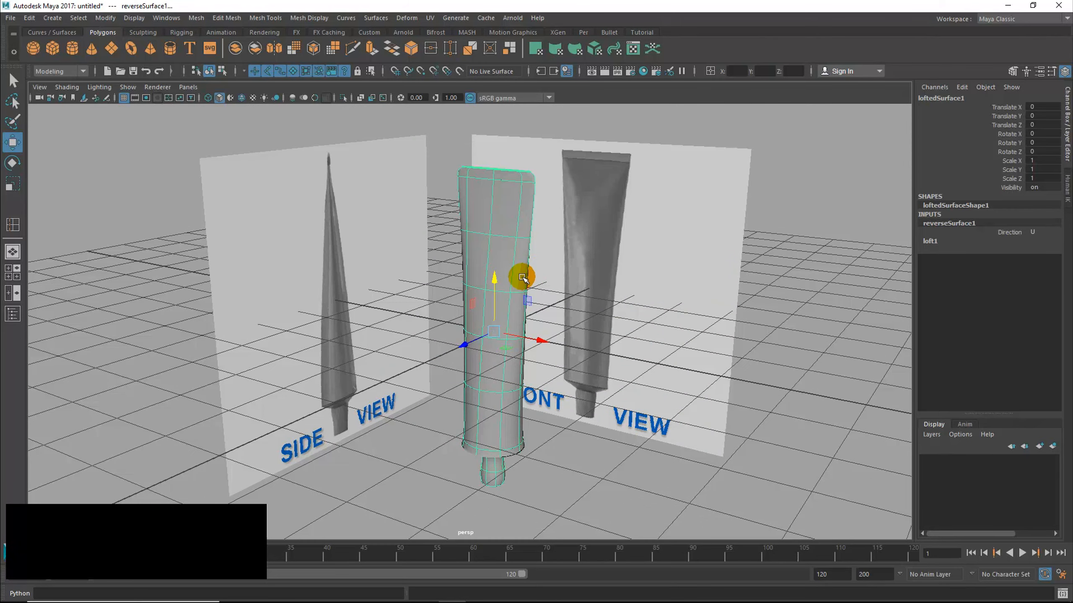
{"action": "mouse_move", "coordinate": [522, 277]}
{"action": "left_mouse_down", "text": "alt"}
{"action": "mouse_move", "coordinate": [532, 280]}
{"action": "mouse_move", "coordinate": [498, 259]}
{"action": "mouse_move", "coordinate": [502, 283]}
{"action": "mouse_move", "coordinate": [517, 281]}
{"action": "left_mouse_up", "text": "alt"}
{"action": "middle_click_drag", "start_coordinate": [516, 281], "coordinate": [532, 280], "text": "alt"}
{"action": "left_click_drag", "start_coordinate": [532, 280], "coordinate": [549, 341], "text": "alt"}
{"action": "right_click_drag", "start_coordinate": [548, 341], "coordinate": [677, 341], "text": "alt"}
{"action": "left_click_drag", "start_coordinate": [621, 371], "coordinate": [560, 412], "text": "alt"}
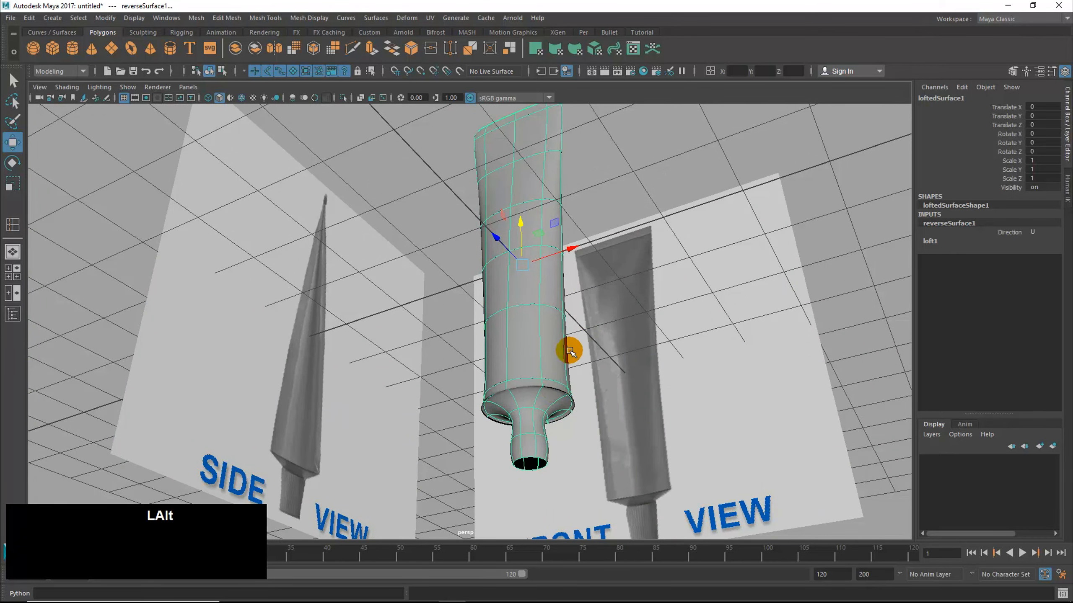
{"action": "left_click_drag", "start_coordinate": [569, 351], "coordinate": [582, 407], "text": "alt"}
{"action": "right_click_drag", "start_coordinate": [582, 407], "coordinate": [692, 390], "text": "alt"}
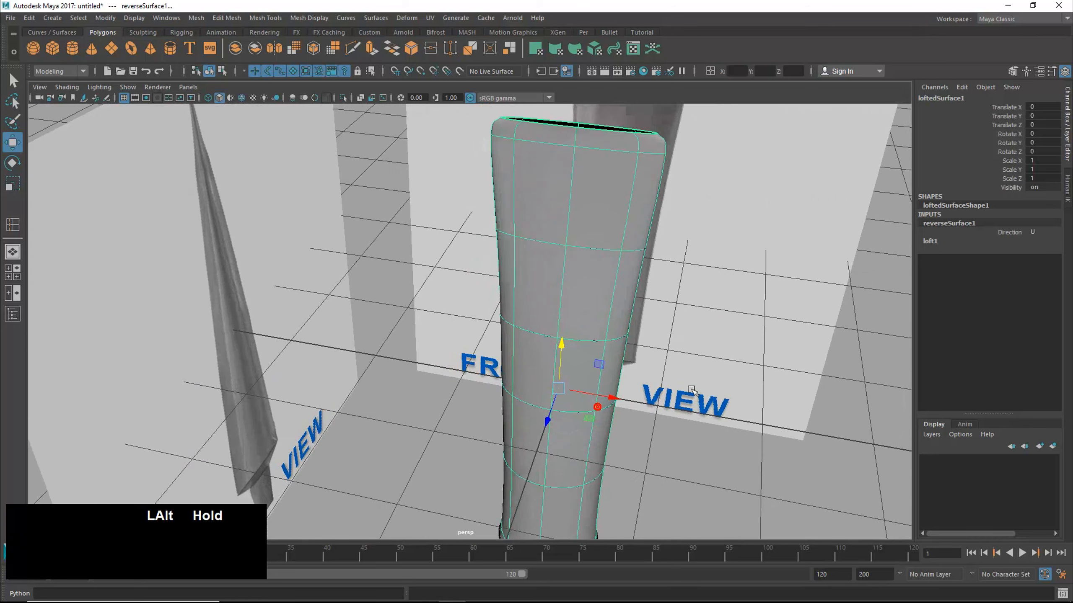
{"action": "left_click_drag", "start_coordinate": [691, 390], "coordinate": [669, 327], "text": "alt"}
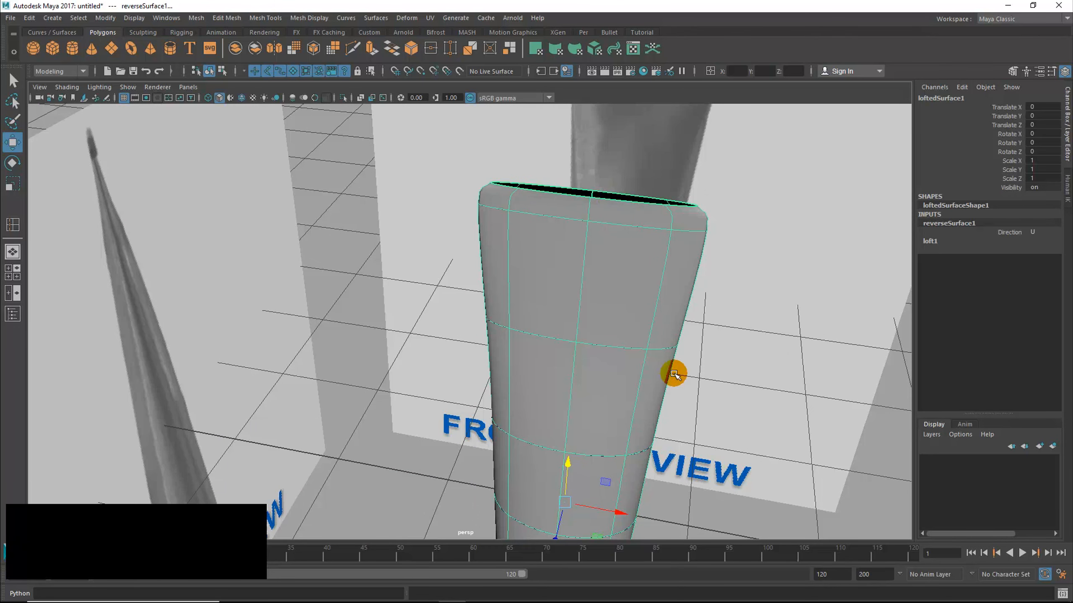
{"action": "middle_click_drag", "start_coordinate": [674, 374], "coordinate": [651, 250], "text": "alt"}
{"action": "left_click_drag", "start_coordinate": [651, 249], "coordinate": [658, 424], "text": "alt"}
{"action": "middle_click_drag", "start_coordinate": [659, 424], "coordinate": [620, 428], "text": "alt"}
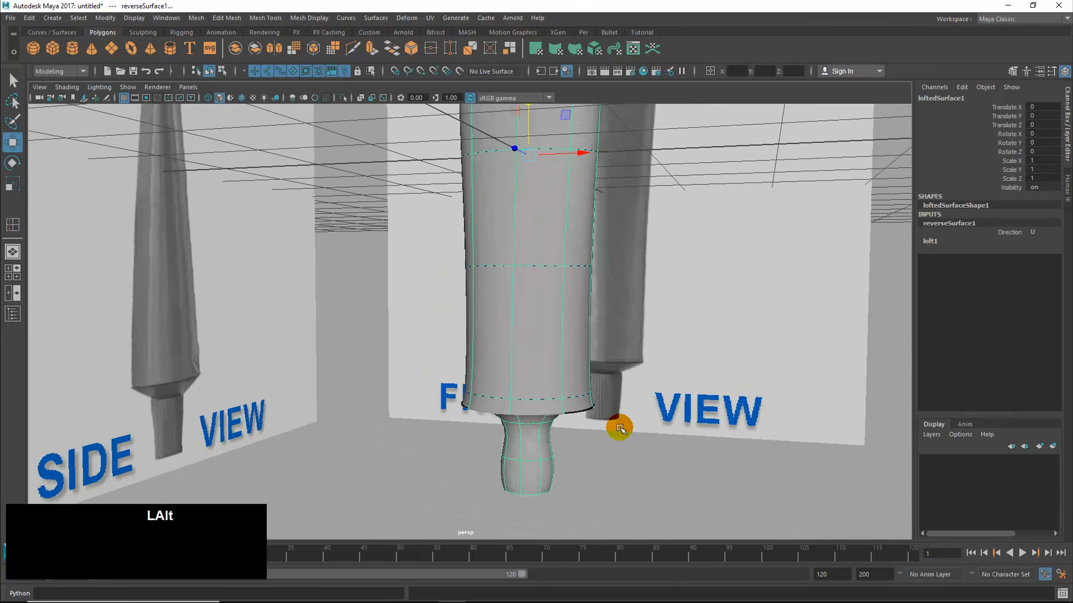
{"action": "left_click_drag", "start_coordinate": [620, 428], "coordinate": [633, 417], "text": "alt"}
Step: Compare the lofted tube with the side and front reference images, looking closely at the shoulder and neck
{"action": "key", "text": "space"}
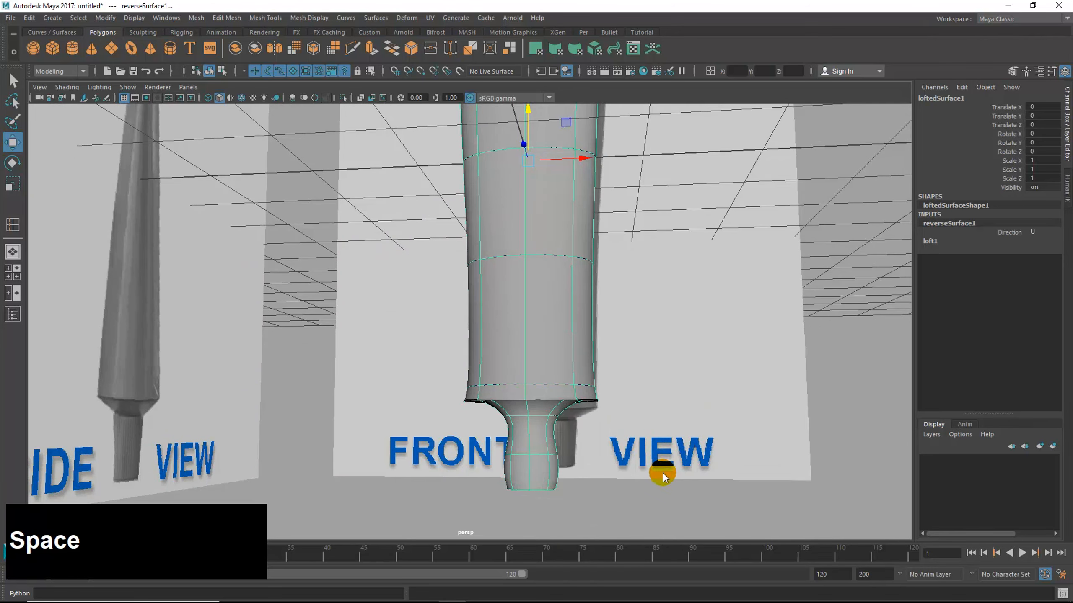
{"action": "key", "text": "space"}
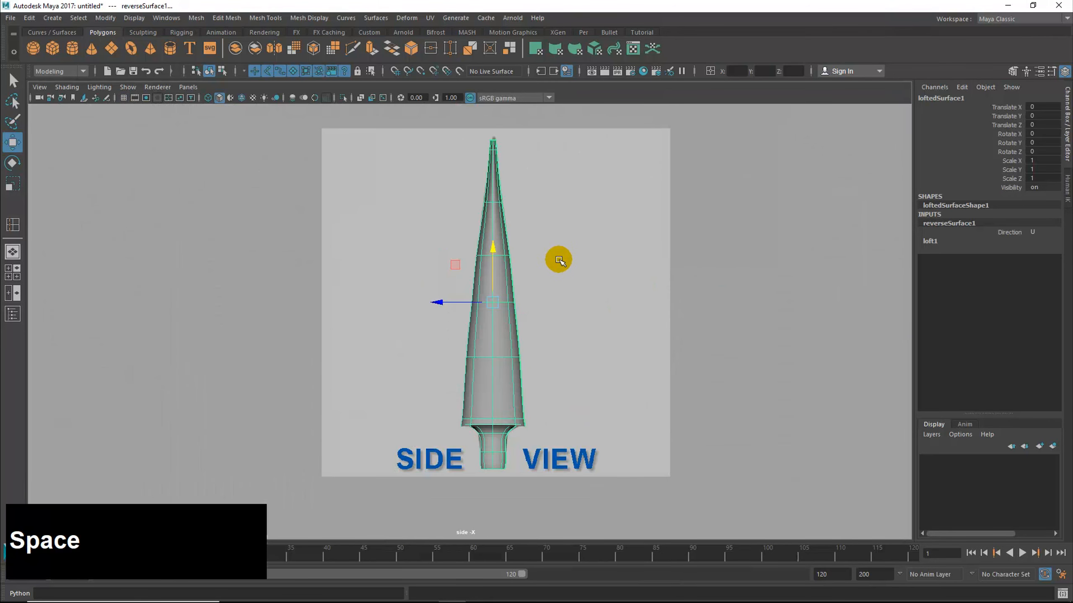
{"action": "key", "text": "space"}
{"action": "key", "text": "space"}
{"action": "middle_click_drag", "start_coordinate": [454, 376], "coordinate": [629, 443], "text": "alt"}
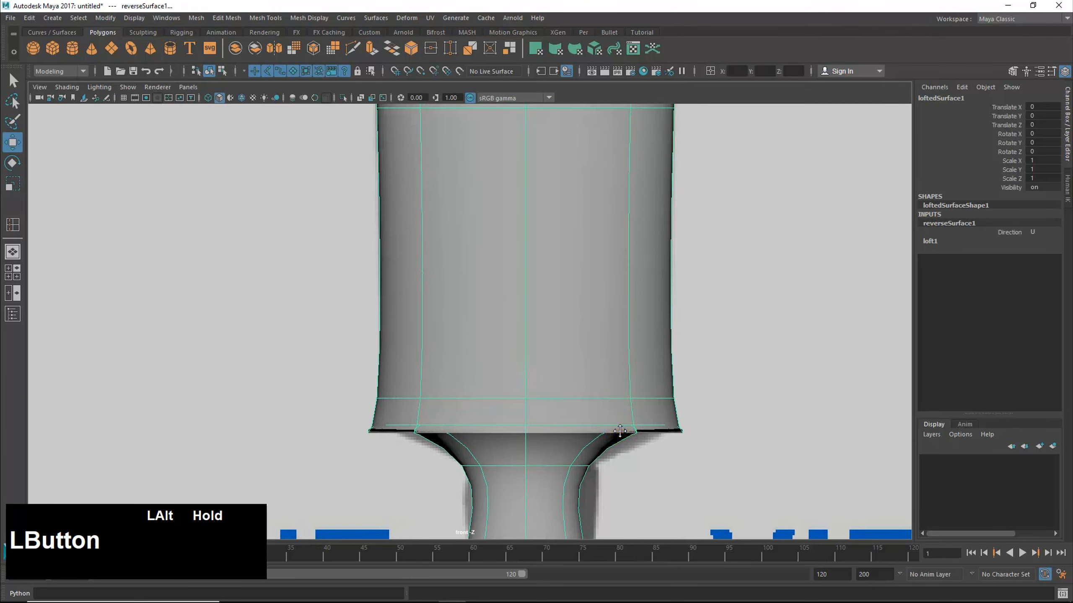
{"action": "left_click_drag", "start_coordinate": [629, 442], "coordinate": [733, 429], "text": "alt"}
{"action": "middle_click_drag", "start_coordinate": [673, 461], "coordinate": [670, 440], "text": "alt"}
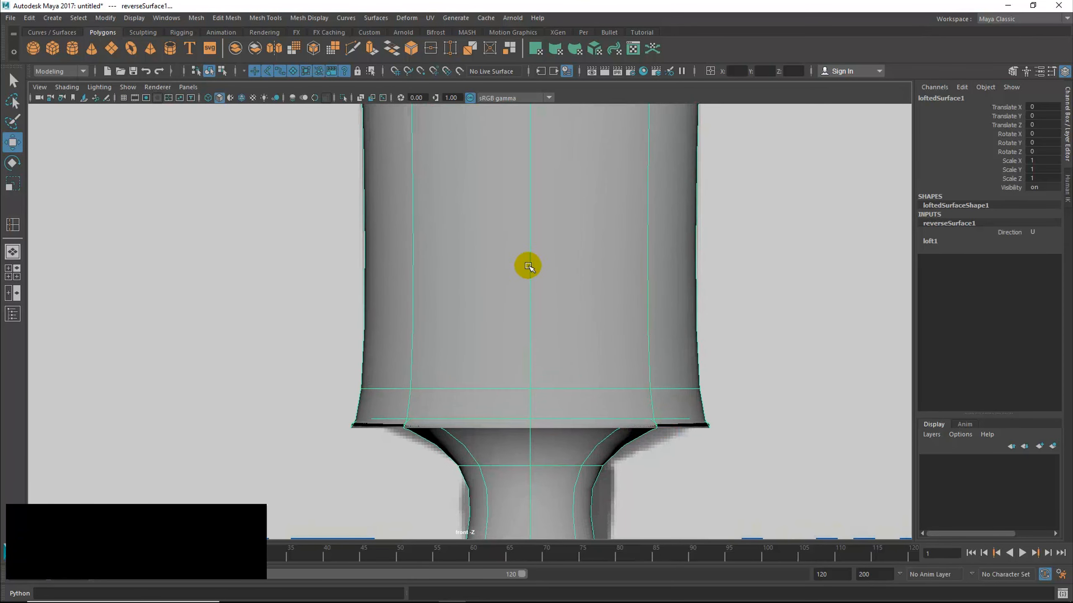
Step: Check in perspective which profile circles still lie on the lofted tube by selecting them individually from the open end downward
{"action": "key", "text": "space"}
{"action": "key", "text": "space"}
{"action": "left_click_drag", "start_coordinate": [692, 278], "coordinate": [652, 335], "text": "alt"}
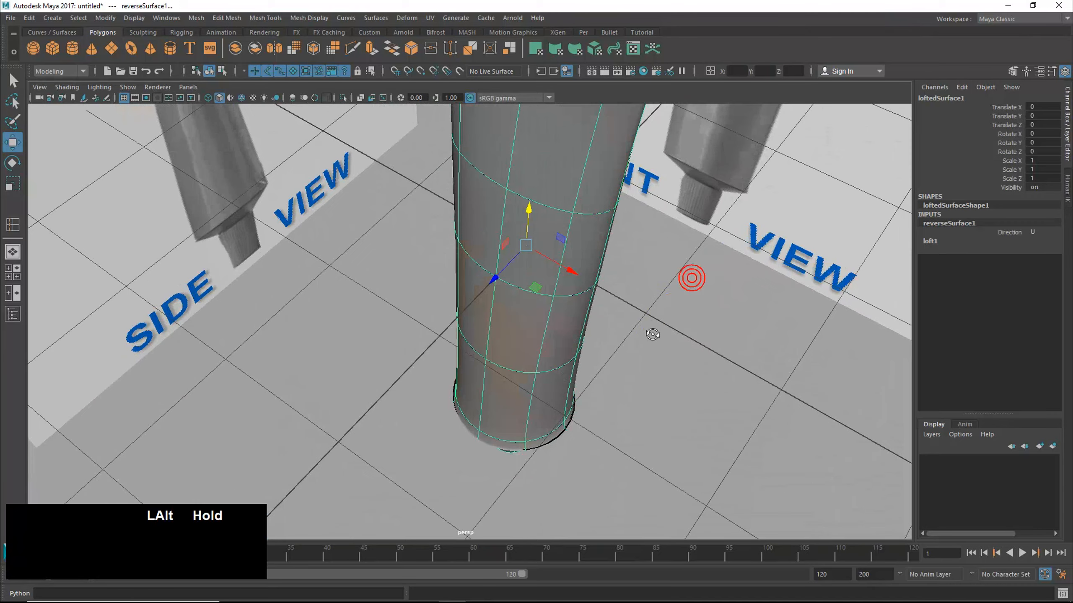
{"action": "left_click_drag", "start_coordinate": [706, 299], "coordinate": [545, 269], "text": "alt"}
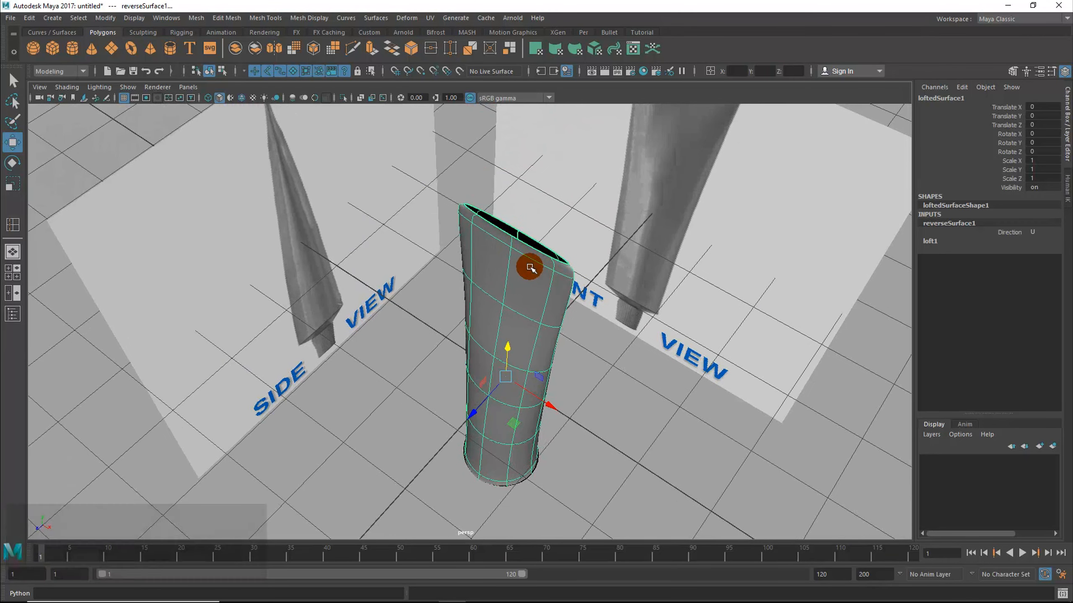
{"action": "left_click_drag", "start_coordinate": [558, 341], "coordinate": [583, 368], "text": "alt"}
{"action": "left_click", "coordinate": [611, 426]}
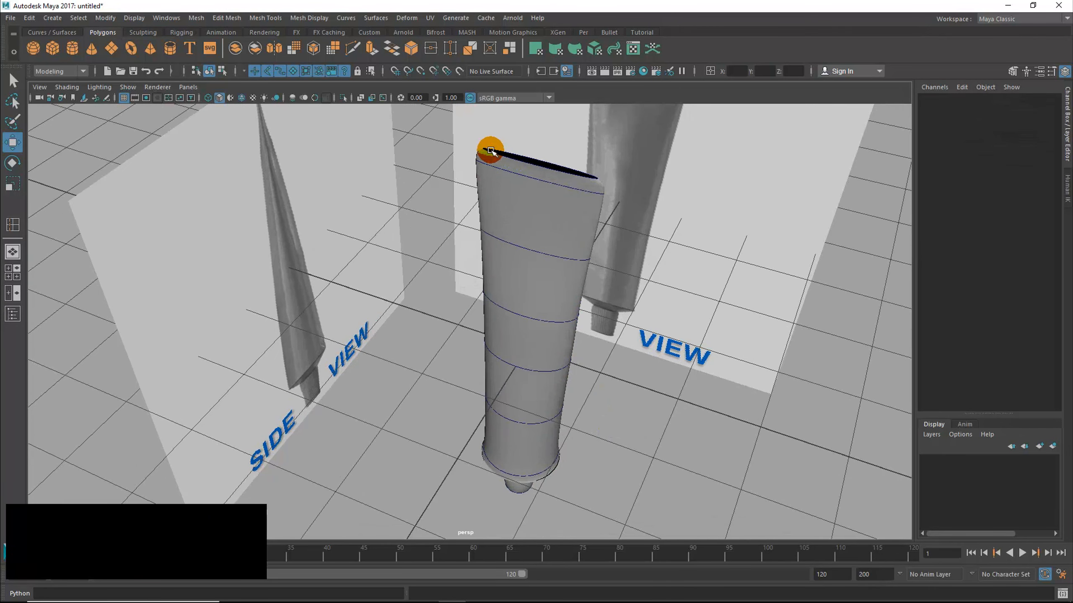
{"action": "left_click", "coordinate": [572, 172]}
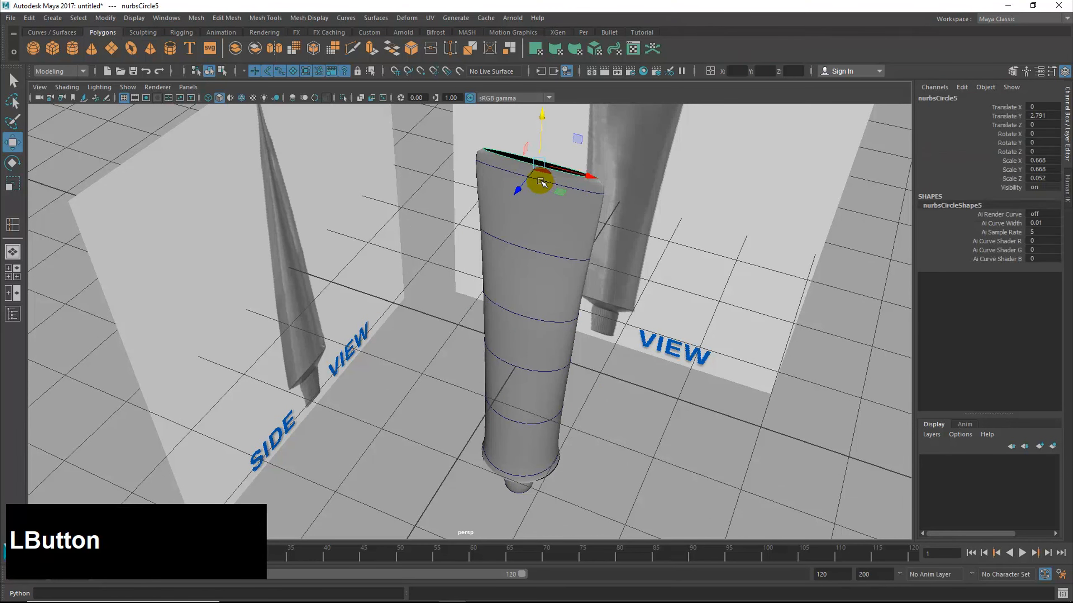
{"action": "left_click", "coordinate": [540, 182]}
{"action": "left_click", "coordinate": [536, 252]}
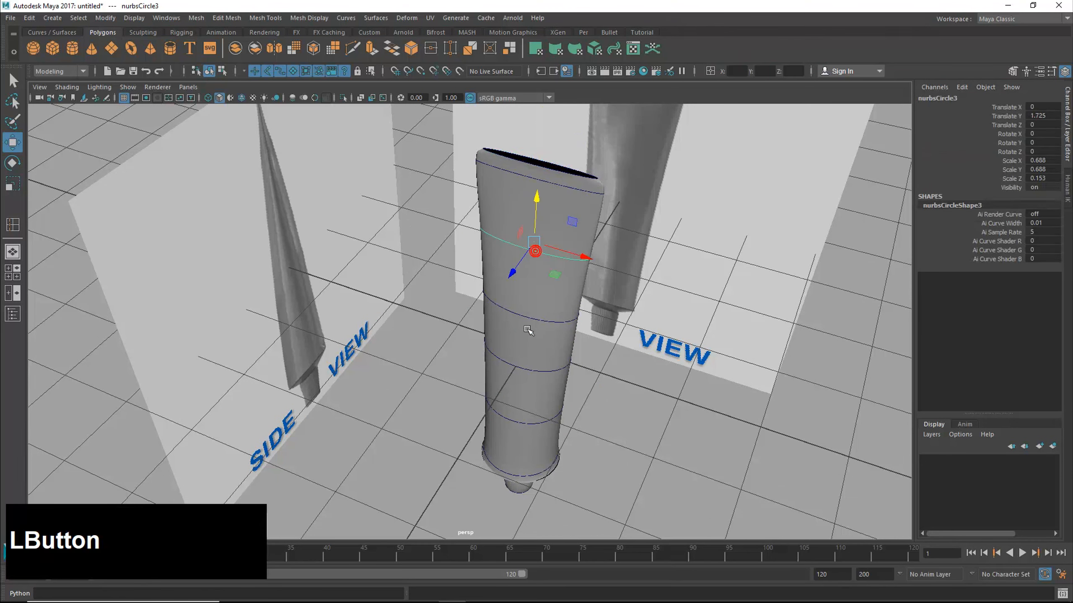
{"action": "left_click", "coordinate": [522, 317]}
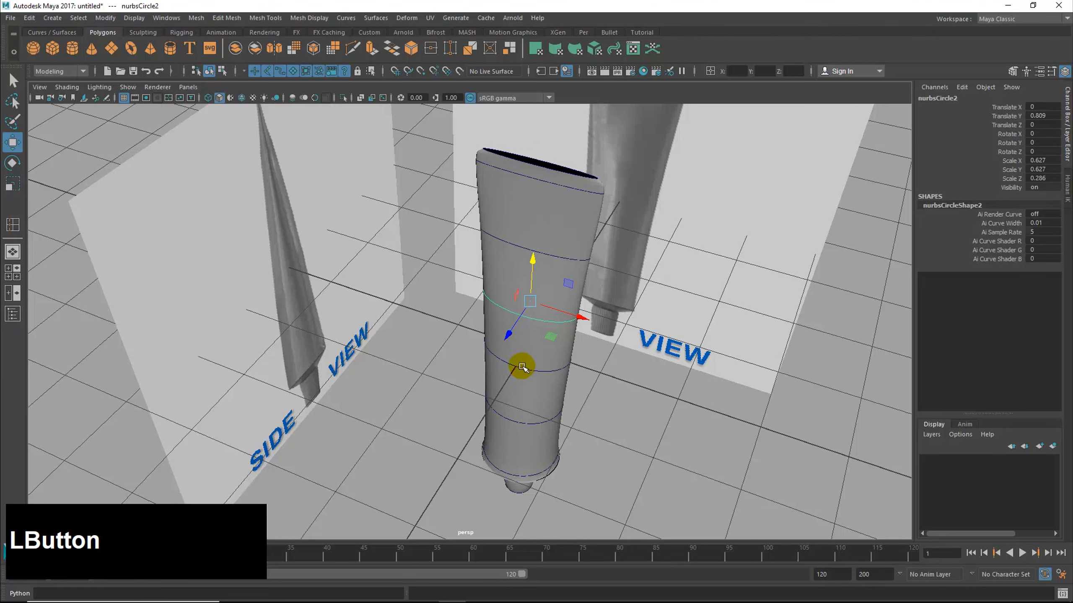
{"action": "left_click", "coordinate": [522, 367]}
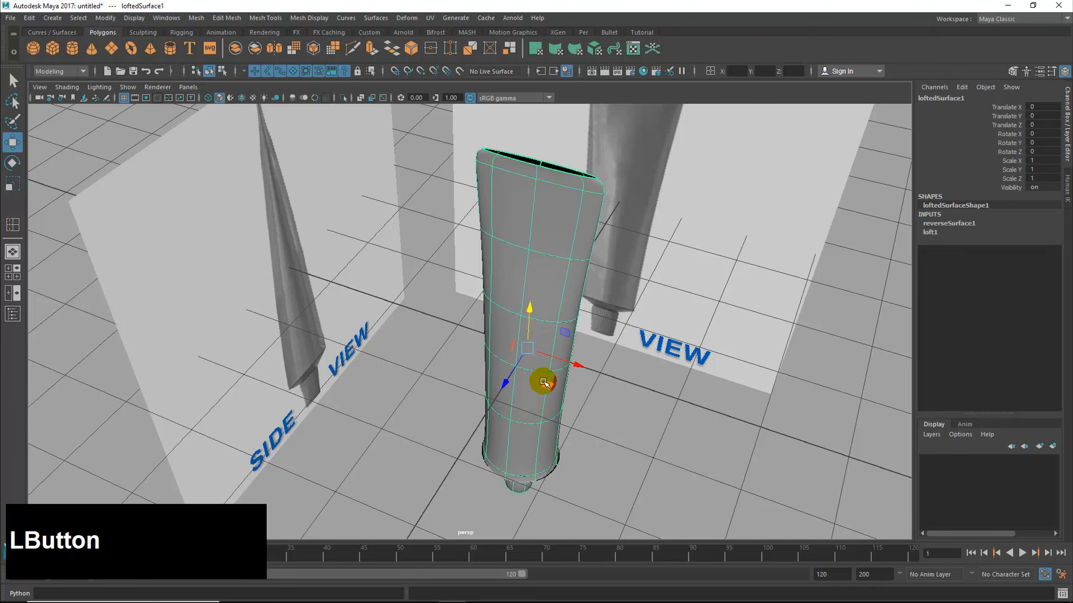
{"action": "left_click_drag", "start_coordinate": [625, 420], "coordinate": [584, 398], "text": "alt"}
{"action": "left_click", "coordinate": [609, 420]}
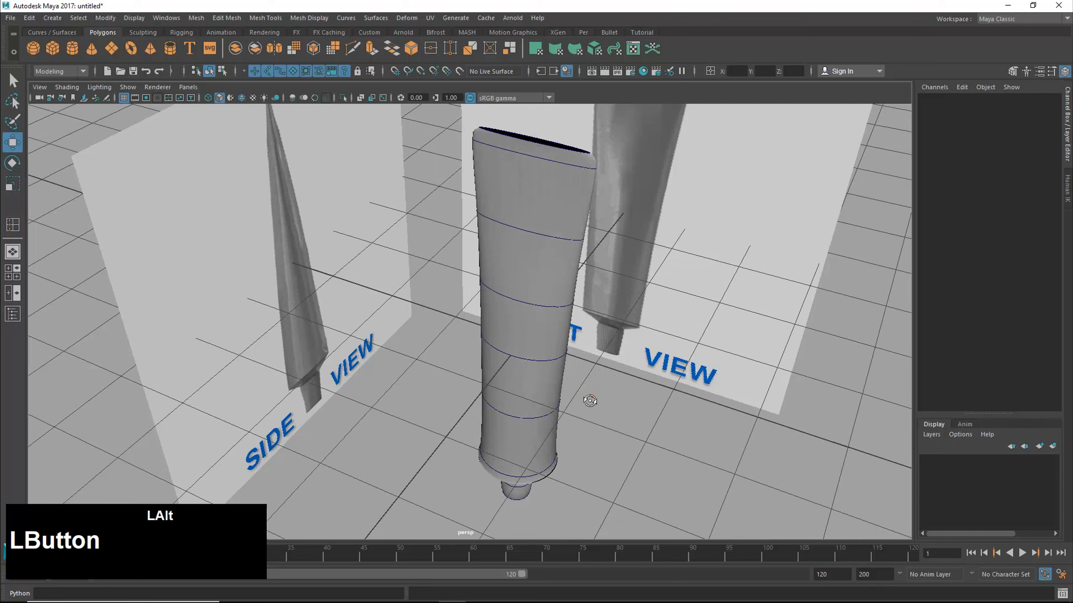
{"action": "left_click", "coordinate": [531, 358]}
{"action": "left_click", "coordinate": [524, 420]}
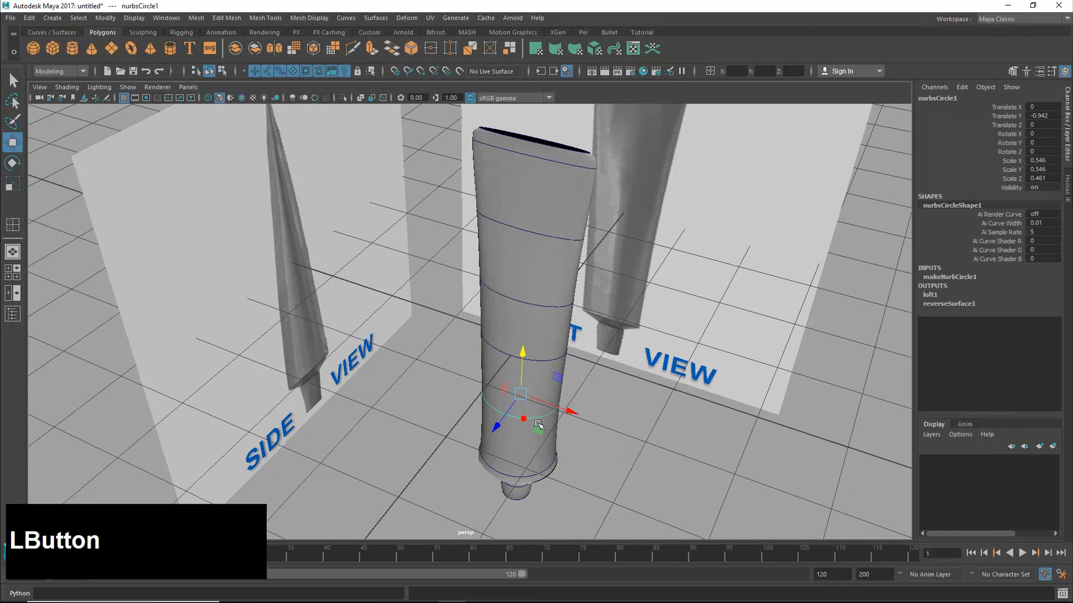
{"action": "left_click", "coordinate": [630, 428]}
{"action": "left_click", "coordinate": [551, 144]}
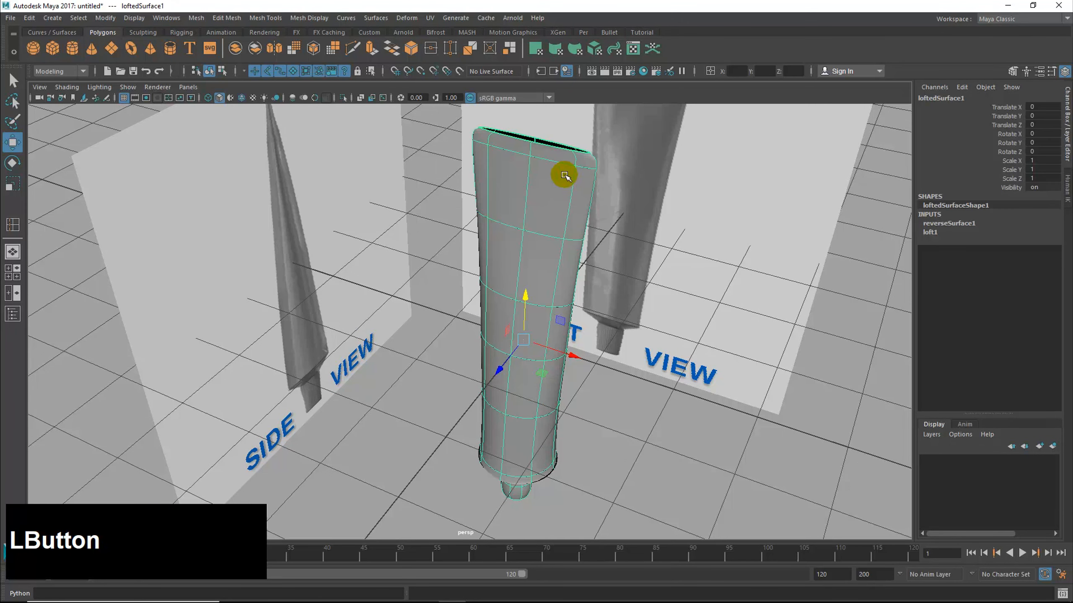
Step: Hide the NURBS surfaces in the perspective view to examine the profile circles, and display the surfaces again
{"action": "left_click", "coordinate": [672, 487]}
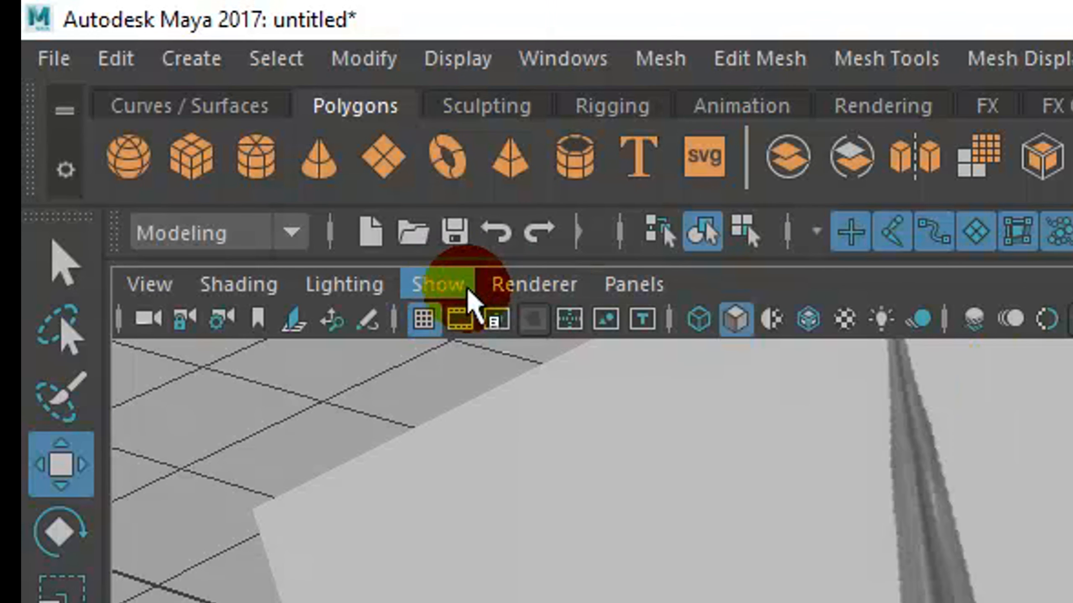
{"action": "left_click", "coordinate": [468, 291]}
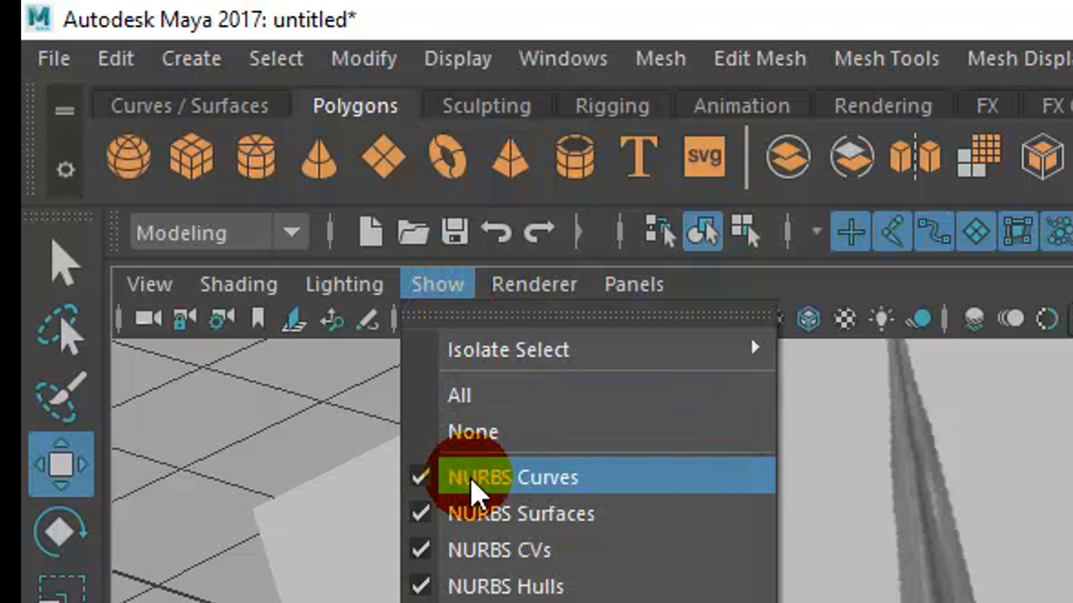
{"action": "left_click", "coordinate": [472, 518]}
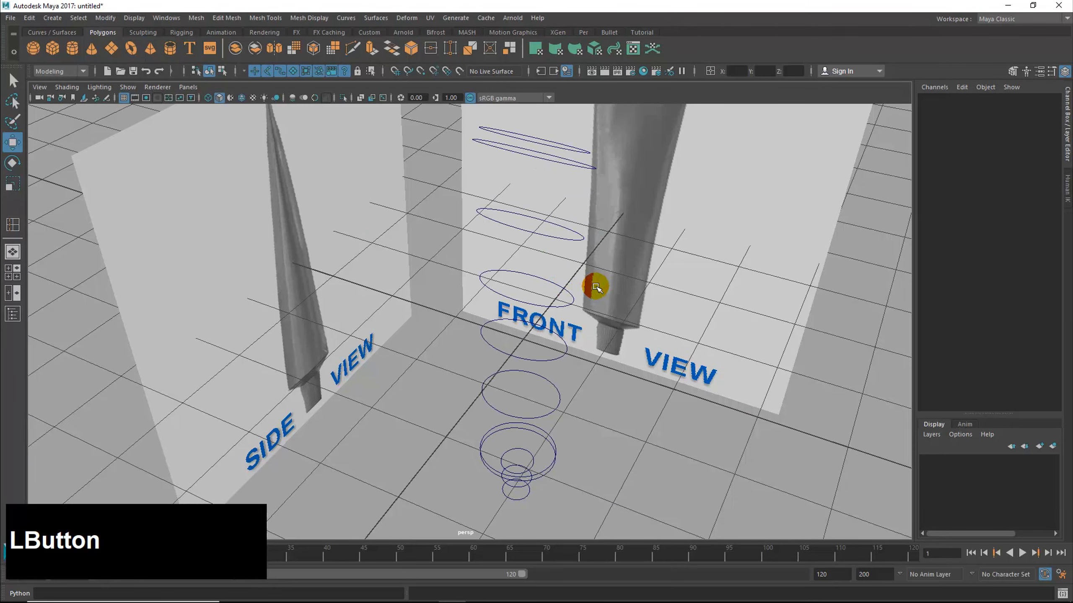
{"action": "left_click_drag", "start_coordinate": [591, 280], "coordinate": [562, 268], "text": "alt"}
{"action": "left_click", "coordinate": [130, 88]}
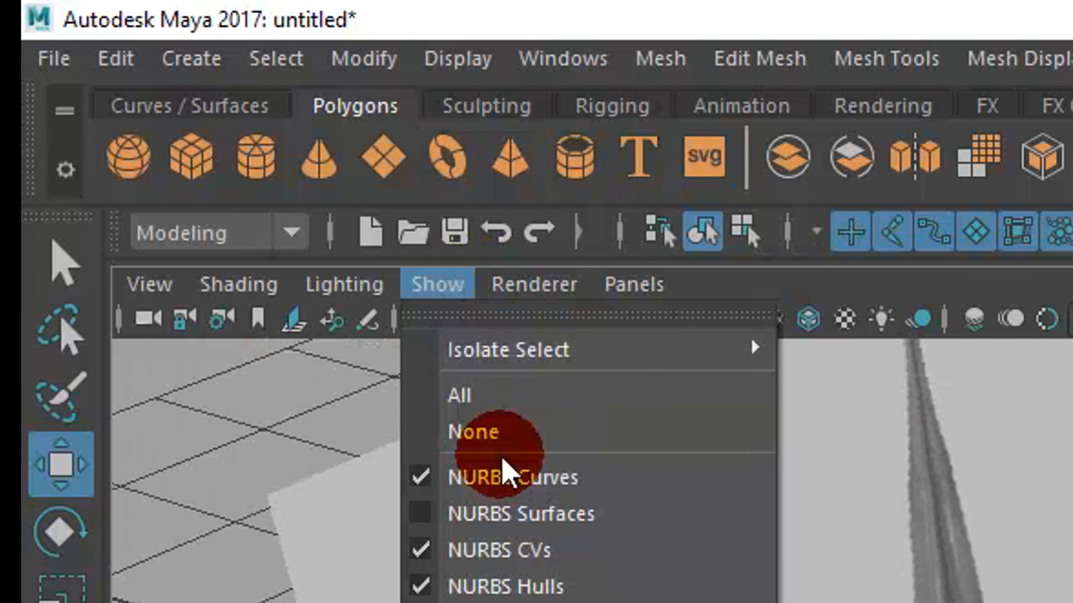
{"action": "left_click", "coordinate": [506, 512]}
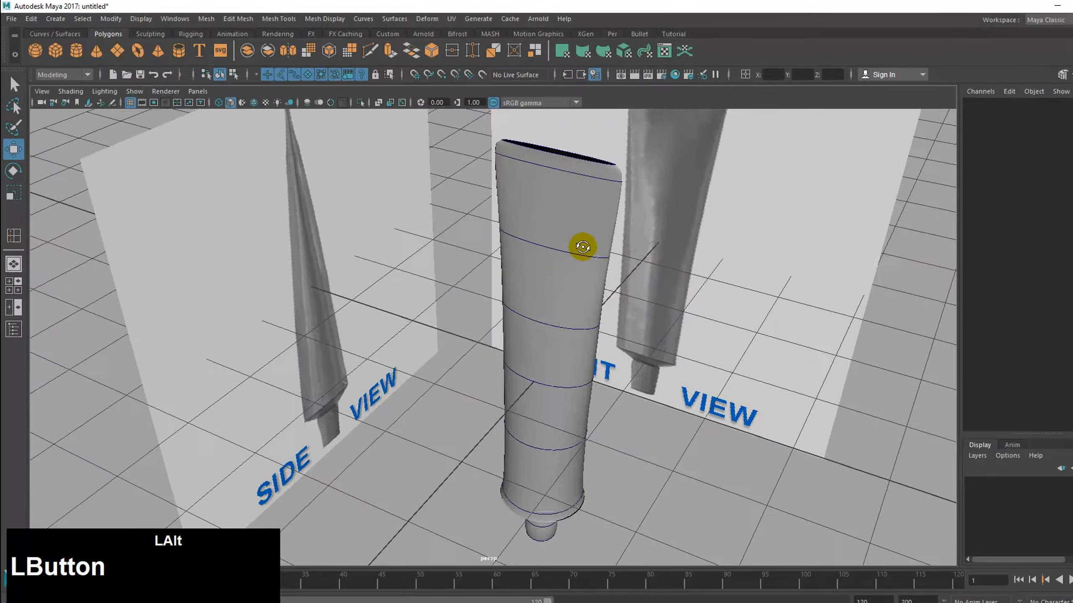
{"action": "left_click_drag", "start_coordinate": [582, 247], "coordinate": [575, 211], "text": "alt"}
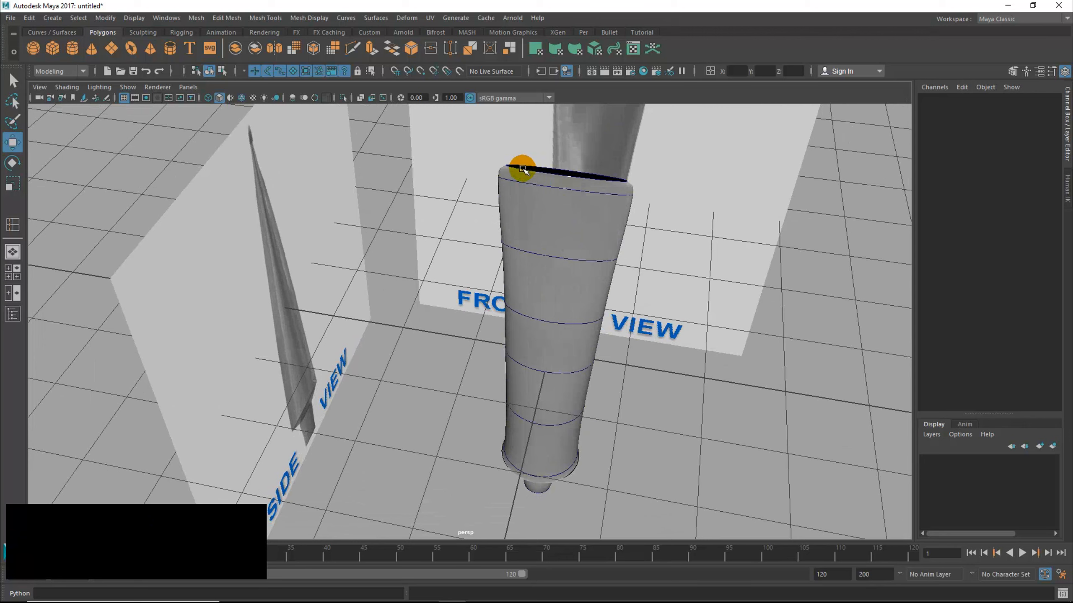
Step: Select the circle at the tube's open end and compare its width with the crimped end in the front reference image
{"action": "left_click", "coordinate": [127, 87]}
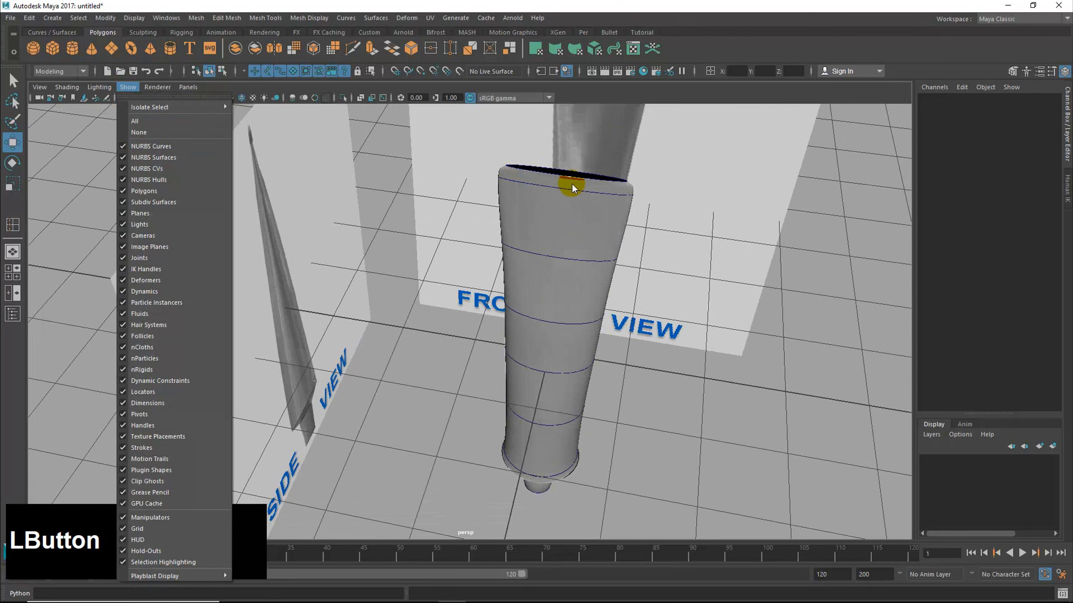
{"action": "left_click", "coordinate": [529, 168]}
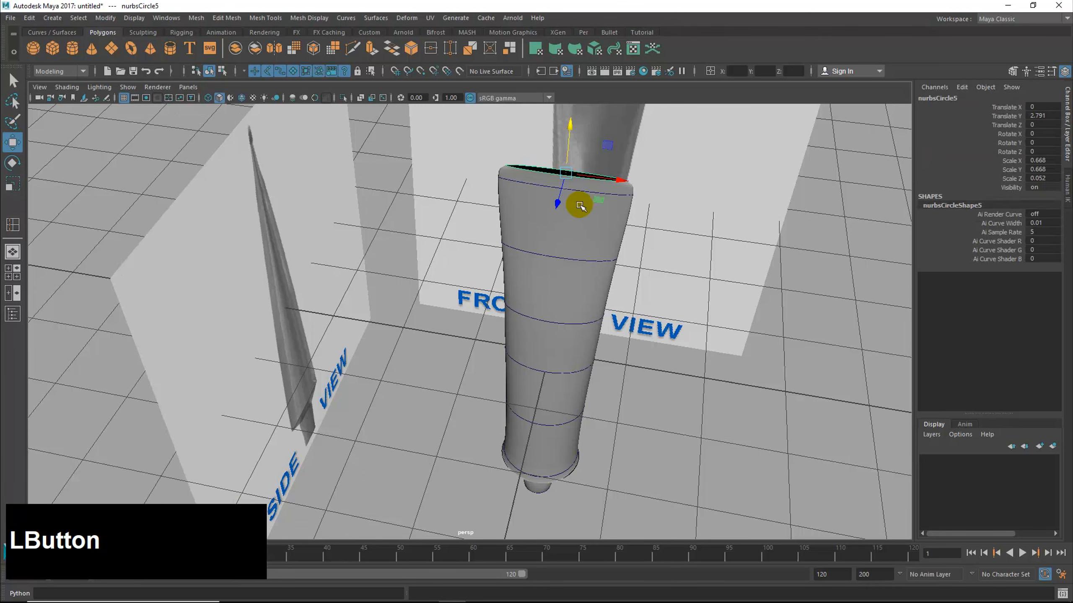
{"action": "key", "text": "space"}
{"action": "key", "text": "space"}
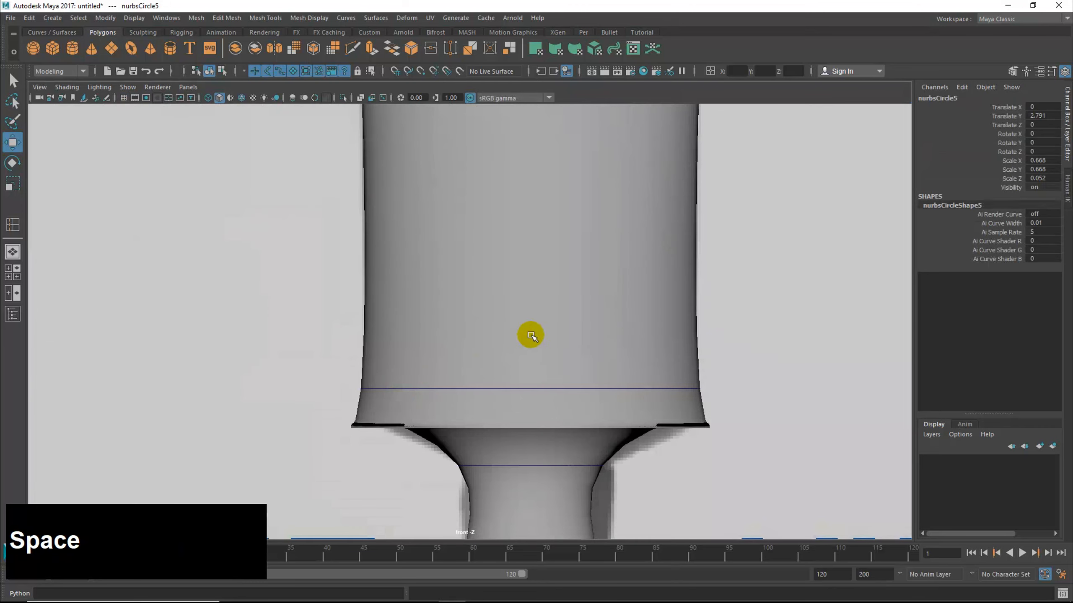
{"action": "middle_click_drag", "start_coordinate": [529, 335], "coordinate": [440, 324], "text": "alt"}
{"action": "middle_click_drag", "start_coordinate": [537, 240], "coordinate": [546, 355], "text": "alt"}
{"action": "left_click_drag", "start_coordinate": [546, 354], "coordinate": [662, 348], "text": "alt"}
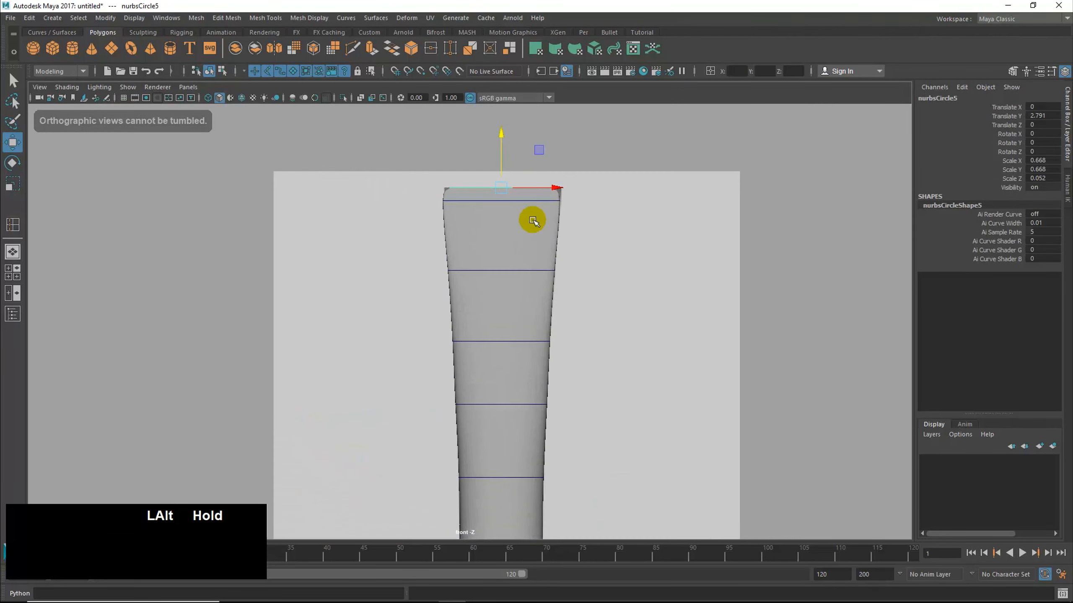
{"action": "middle_click_drag", "start_coordinate": [531, 220], "coordinate": [521, 316], "text": "alt"}
{"action": "right_click_drag", "start_coordinate": [522, 316], "coordinate": [950, 307], "text": "alt"}
{"action": "right_click_drag", "start_coordinate": [511, 253], "coordinate": [651, 258], "text": "alt"}
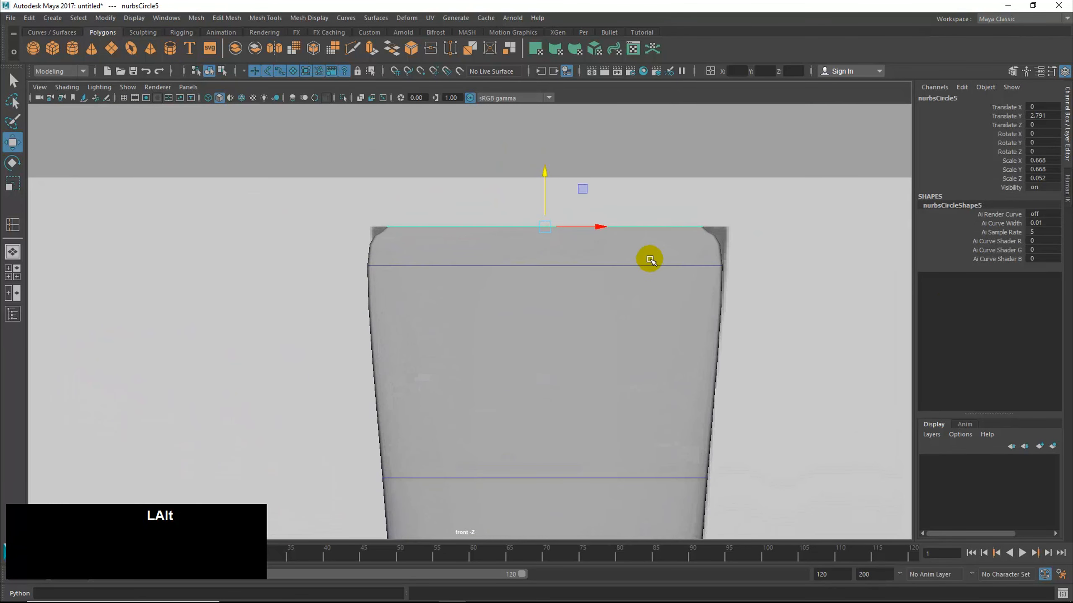
{"action": "middle_click_drag", "start_coordinate": [623, 260], "coordinate": [612, 269], "text": "alt"}
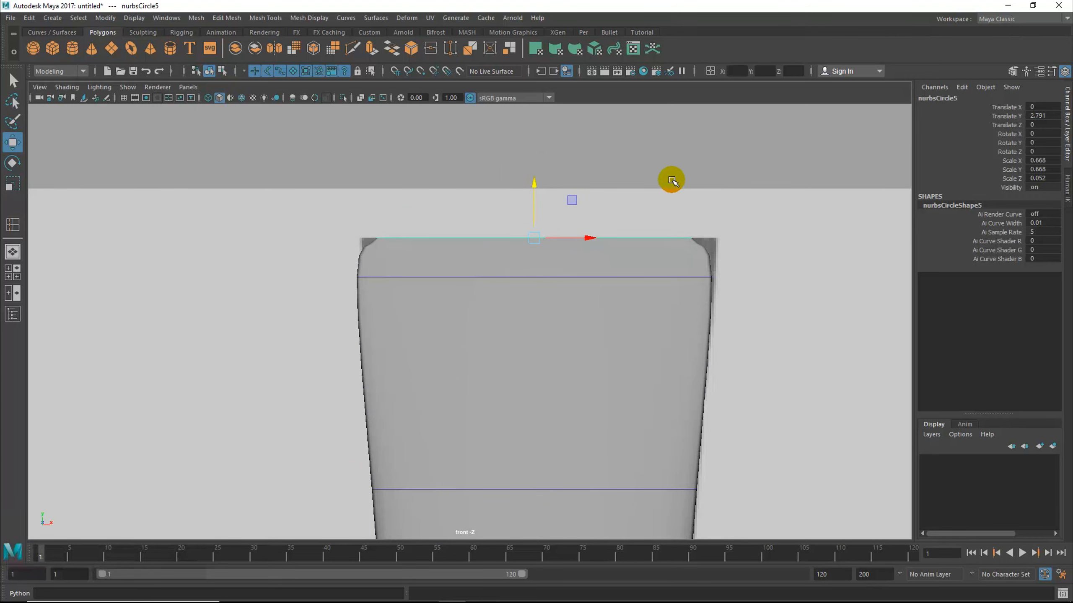
Step: Widen the open-end circle along X to a Scale X of 0.763 so the tube's corners match the front reference
{"action": "key", "text": "r"}
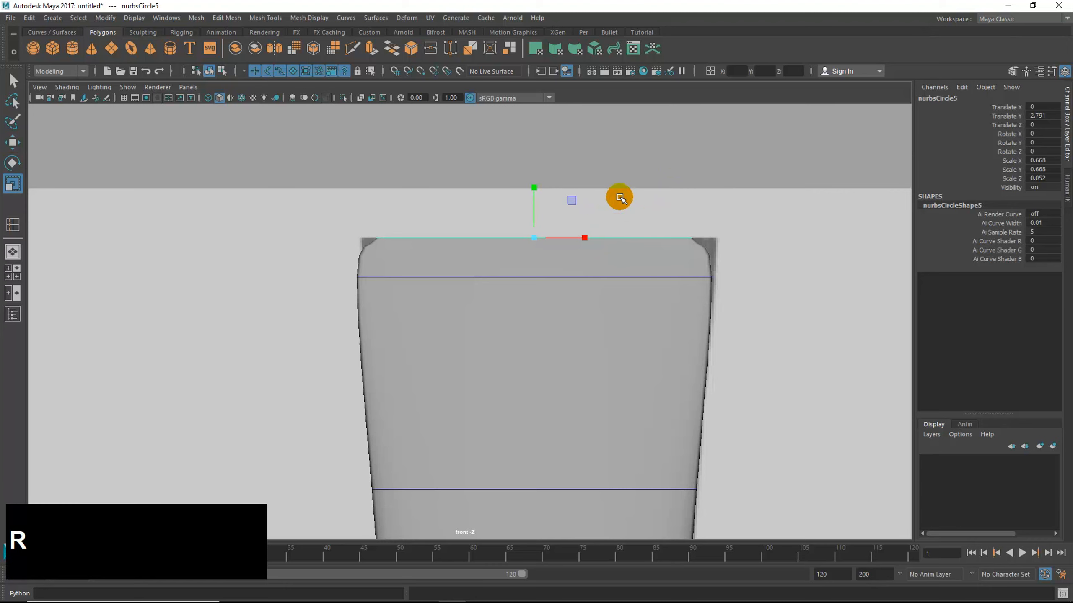
{"action": "key", "text": "space"}
{"action": "key", "text": "space"}
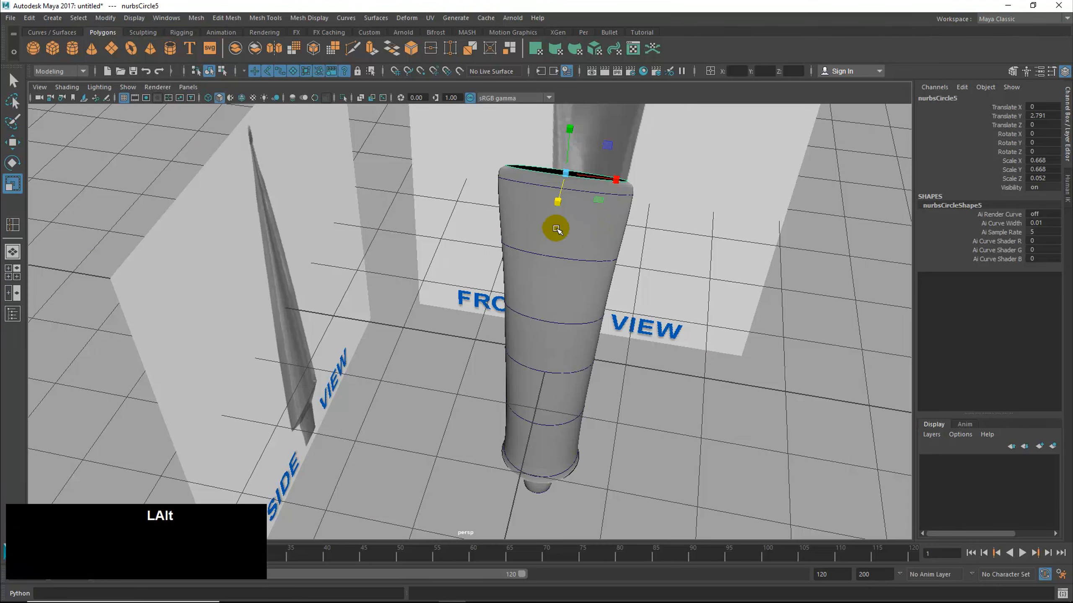
{"action": "left_click_drag", "start_coordinate": [550, 228], "coordinate": [551, 233], "text": "alt"}
{"action": "left_click_drag", "start_coordinate": [612, 213], "coordinate": [614, 213]}
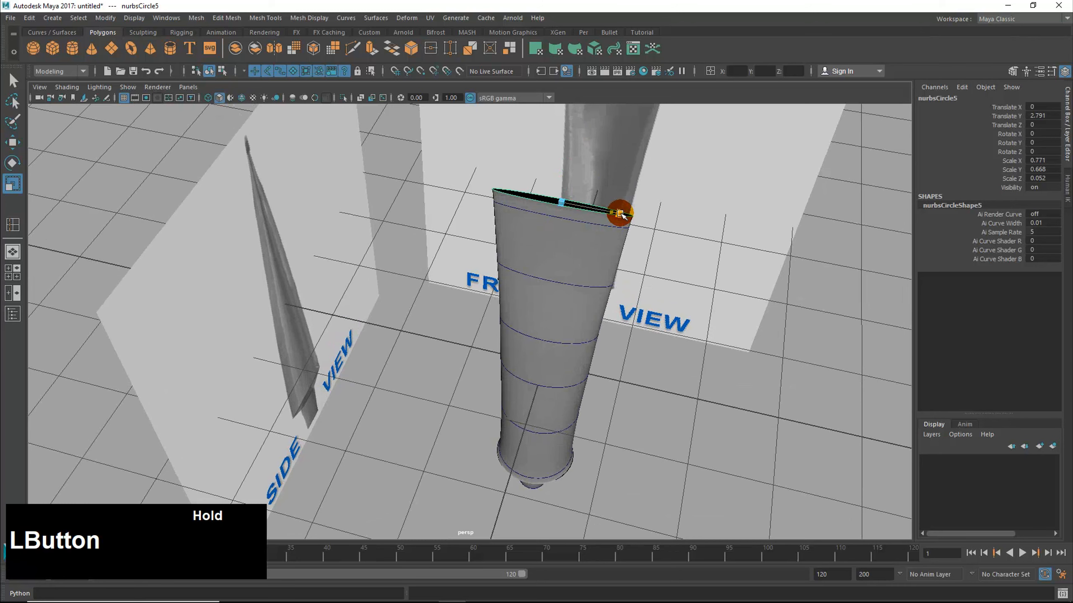
{"action": "left_click_drag", "start_coordinate": [619, 213], "coordinate": [619, 214]}
{"action": "key", "text": "space"}
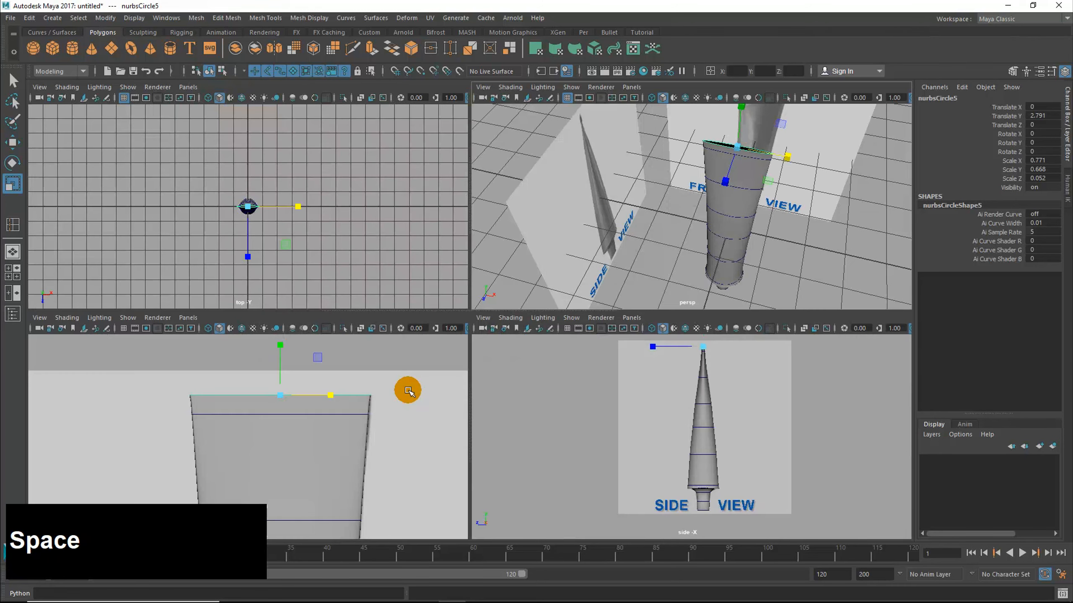
{"action": "key", "text": "space"}
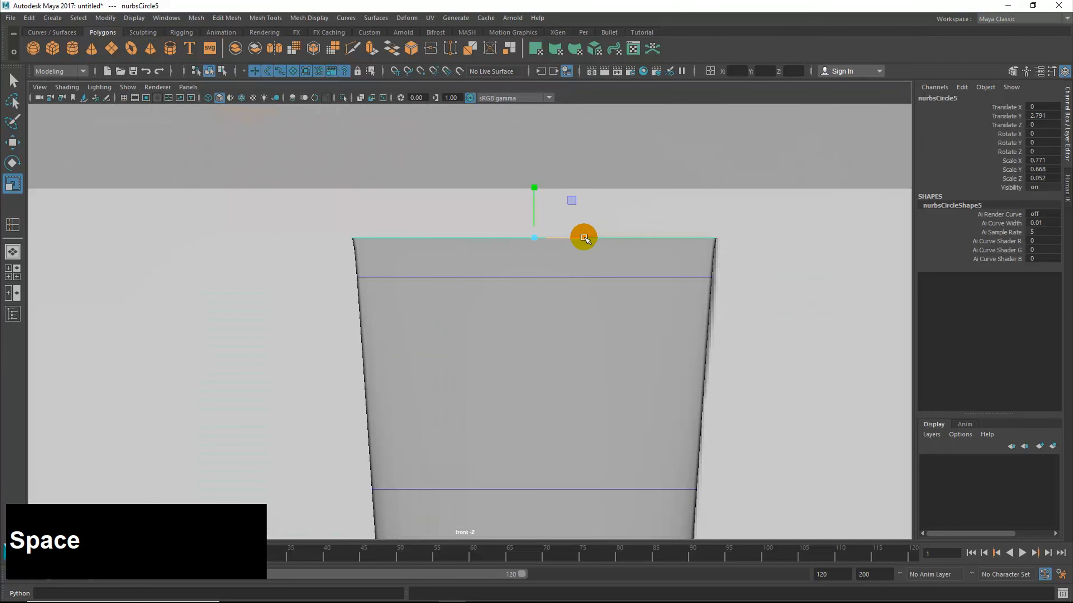
{"action": "left_click_drag", "start_coordinate": [584, 238], "coordinate": [584, 238]}
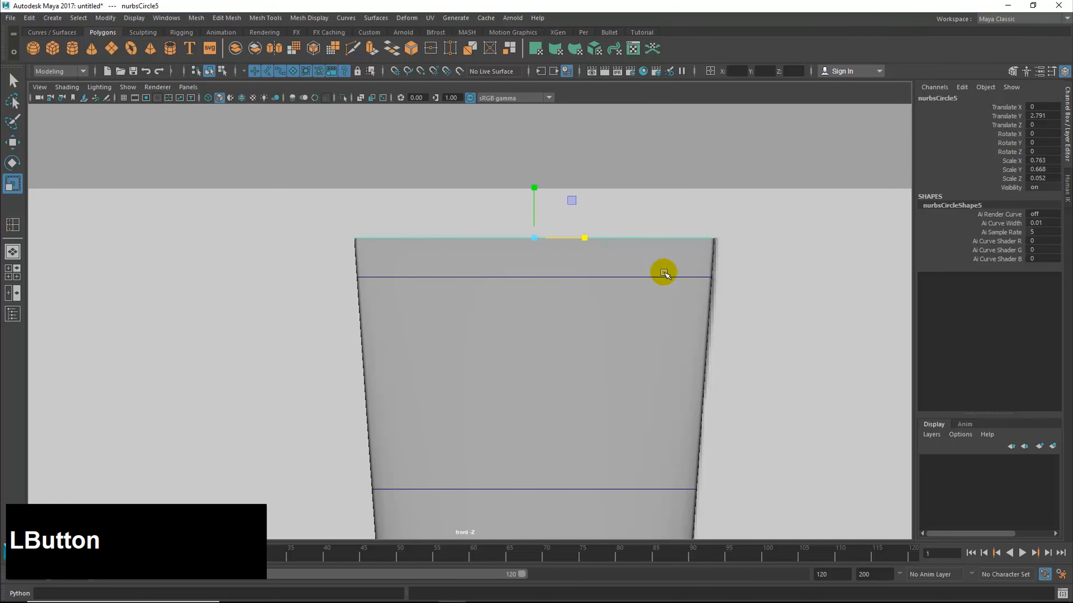
Step: Inspect the widened open end of the tube in perspective from several angles against the side and front references
{"action": "key", "text": "space"}
{"action": "left_click_drag", "start_coordinate": [673, 285], "coordinate": [615, 292], "text": "alt"}
{"action": "middle_click_drag", "start_coordinate": [589, 269], "coordinate": [587, 263], "text": "alt"}
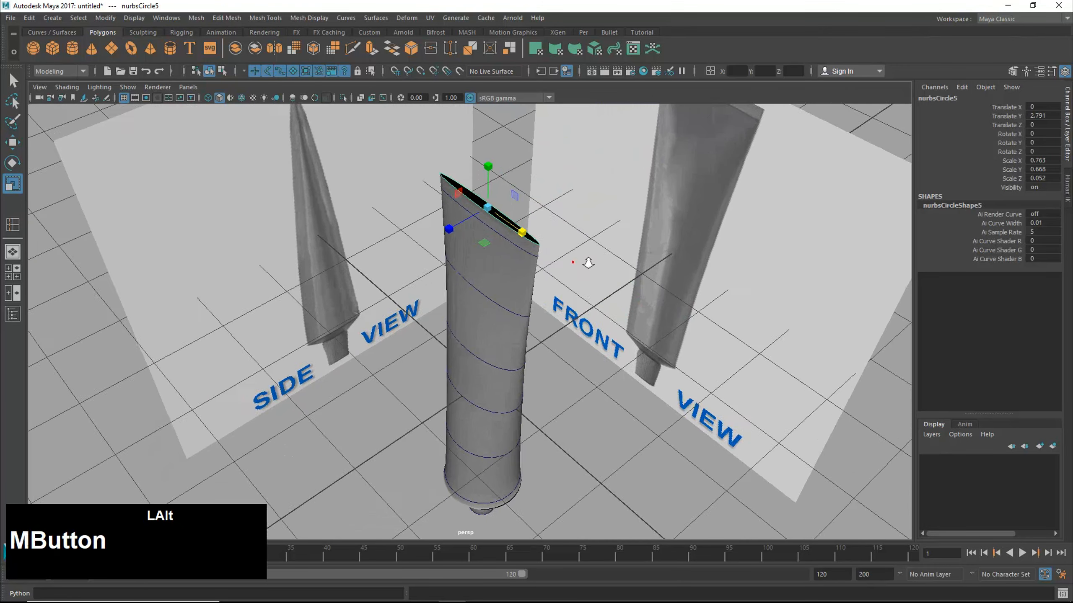
{"action": "right_click_drag", "start_coordinate": [586, 263], "coordinate": [693, 258], "text": "alt"}
{"action": "left_click_drag", "start_coordinate": [693, 258], "coordinate": [598, 348], "text": "alt"}
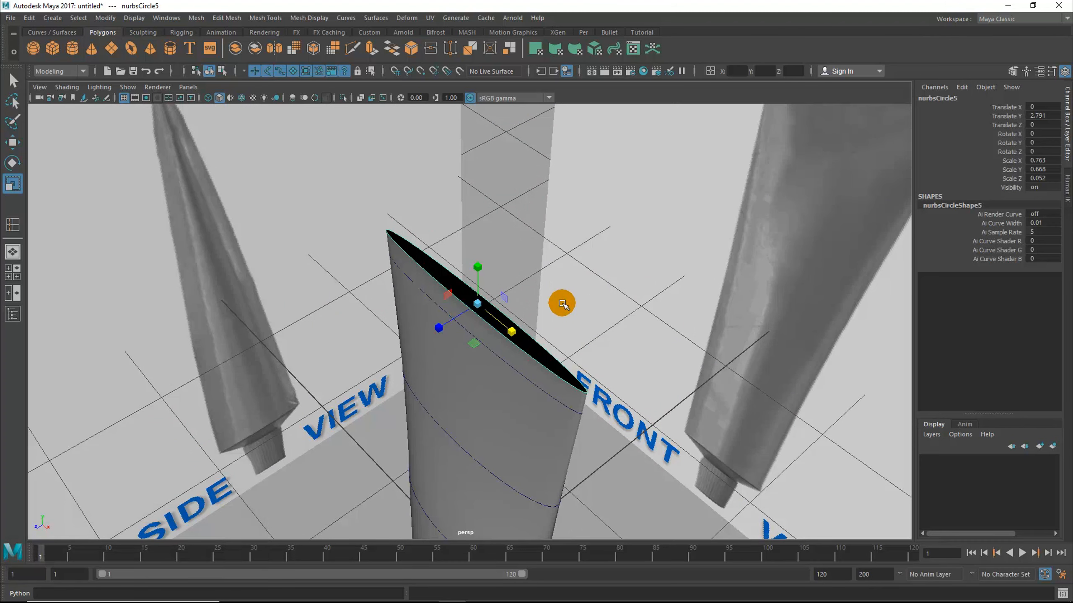
{"action": "middle_click_drag", "start_coordinate": [733, 255], "coordinate": [610, 265], "text": "alt"}
{"action": "left_click_drag", "start_coordinate": [610, 265], "coordinate": [590, 256], "text": "alt"}
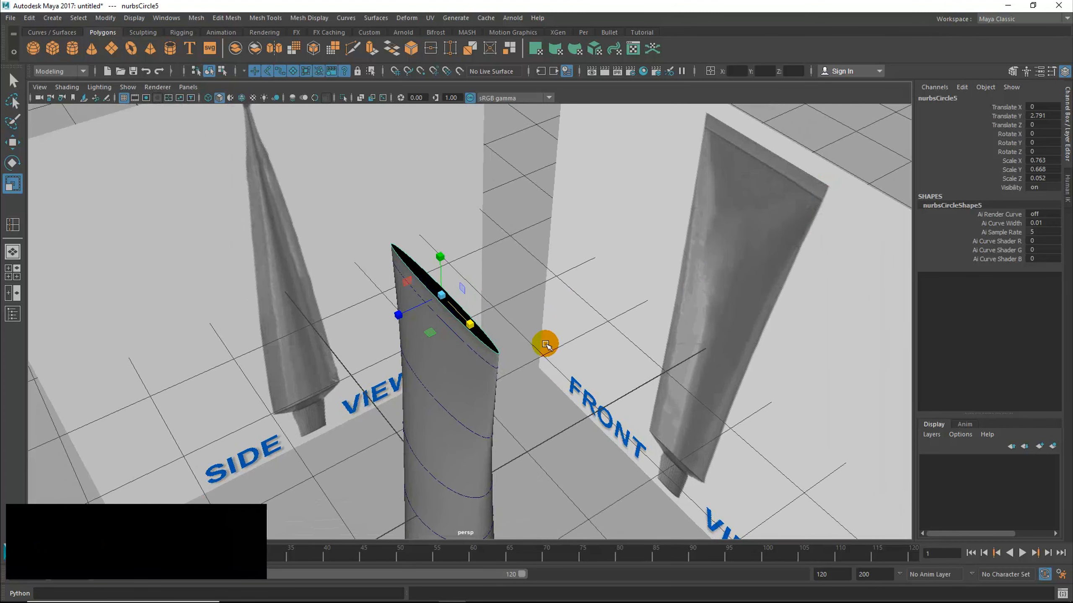
{"action": "left_click_drag", "start_coordinate": [546, 345], "coordinate": [575, 367], "text": "alt"}
{"action": "left_click", "coordinate": [343, 352]}
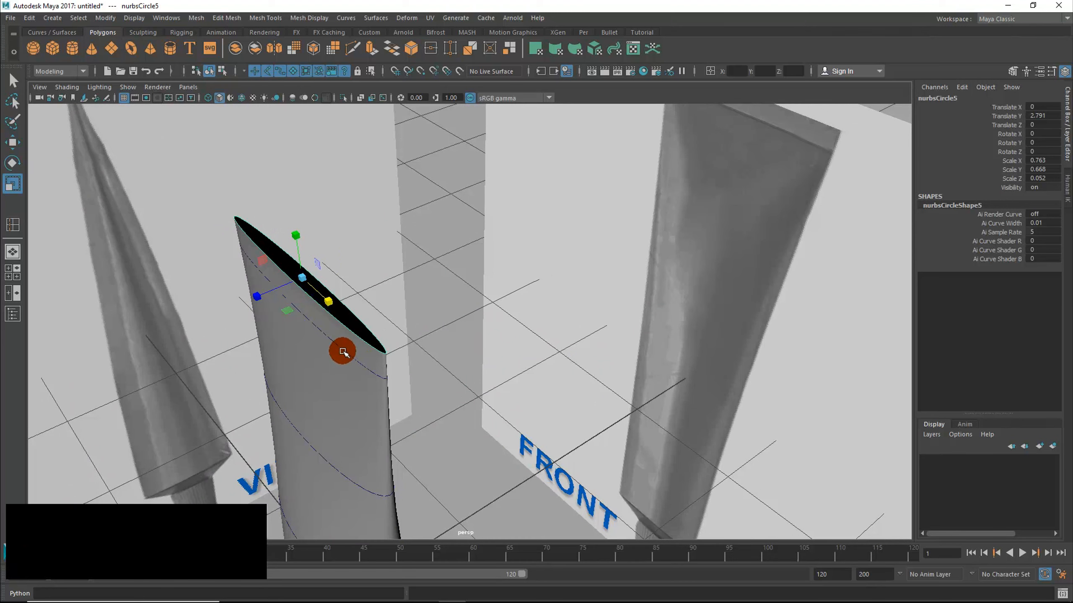
{"action": "middle_click_drag", "start_coordinate": [347, 266], "coordinate": [427, 311], "text": "alt"}
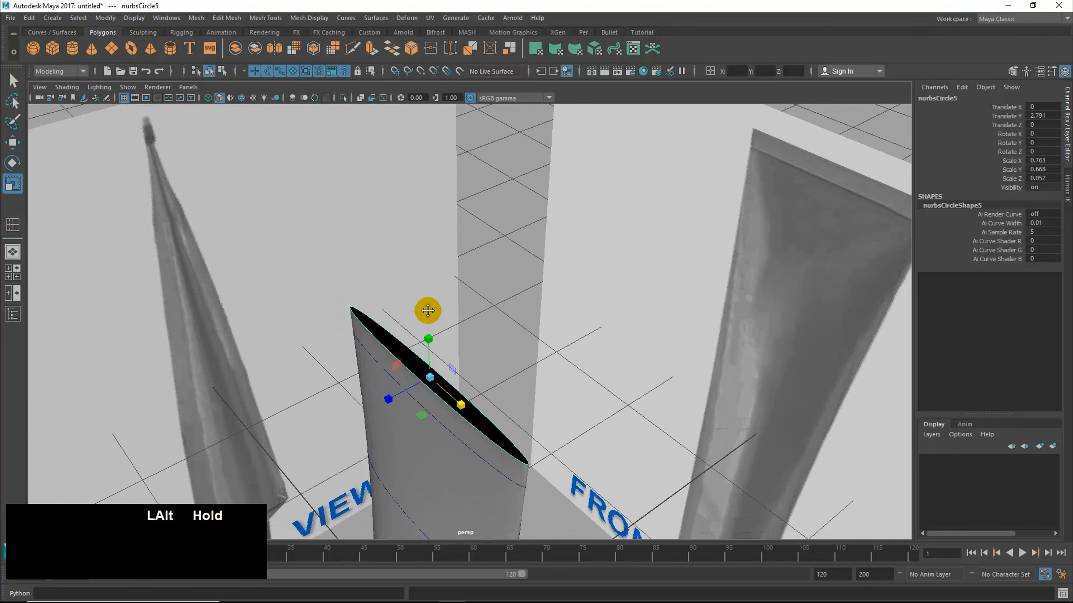
{"action": "left_click_drag", "start_coordinate": [412, 395], "coordinate": [423, 385], "text": "alt"}
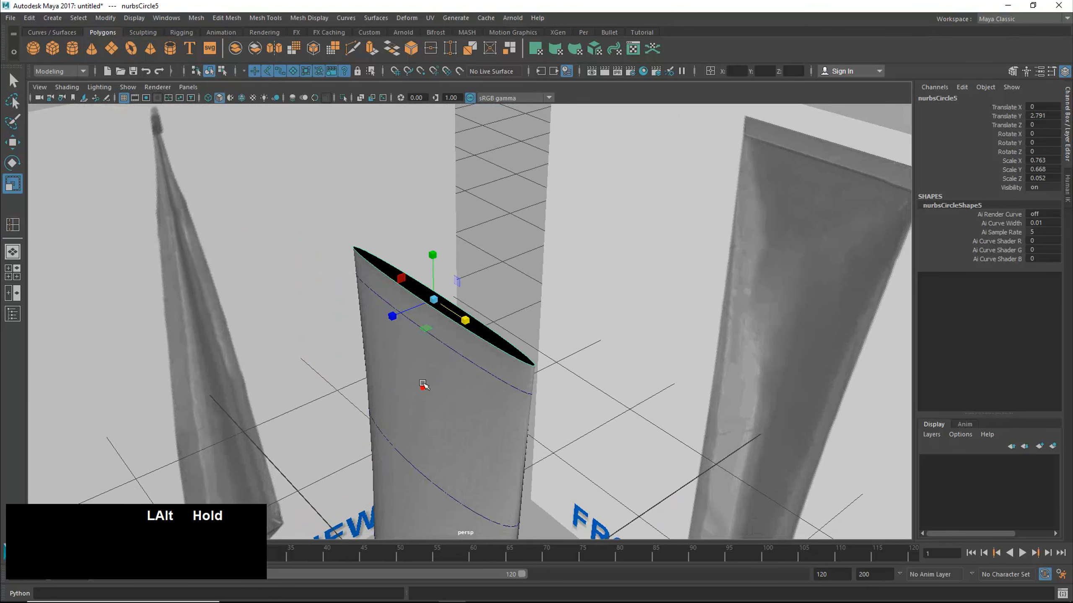
{"action": "left_click", "coordinate": [442, 344], "text": "shift"}
{"action": "left_click", "coordinate": [471, 268]}
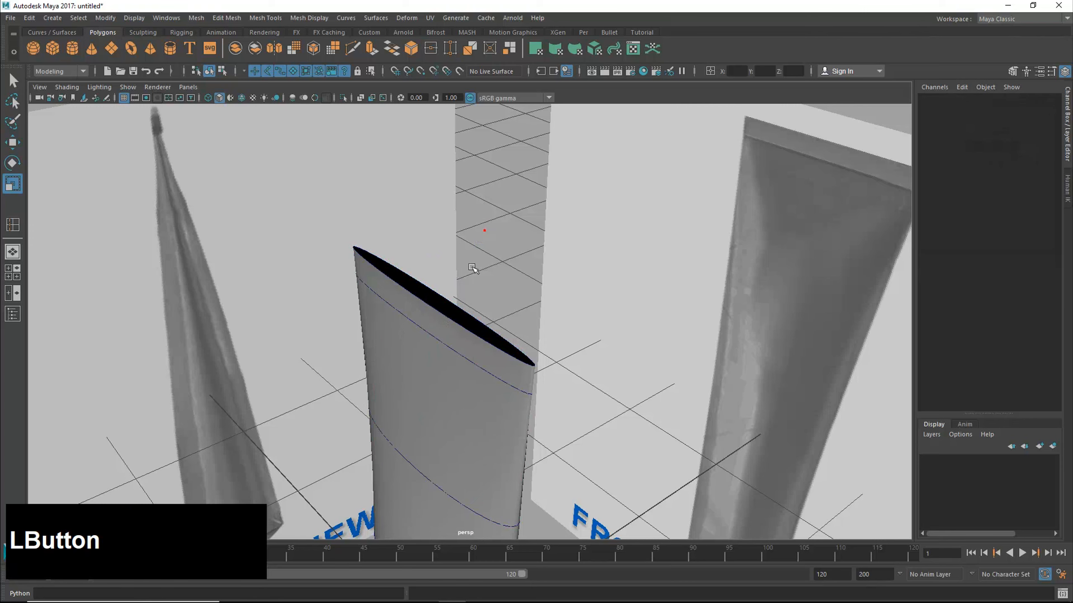
{"action": "left_click", "coordinate": [439, 313]}
{"action": "left_click", "coordinate": [442, 347]}
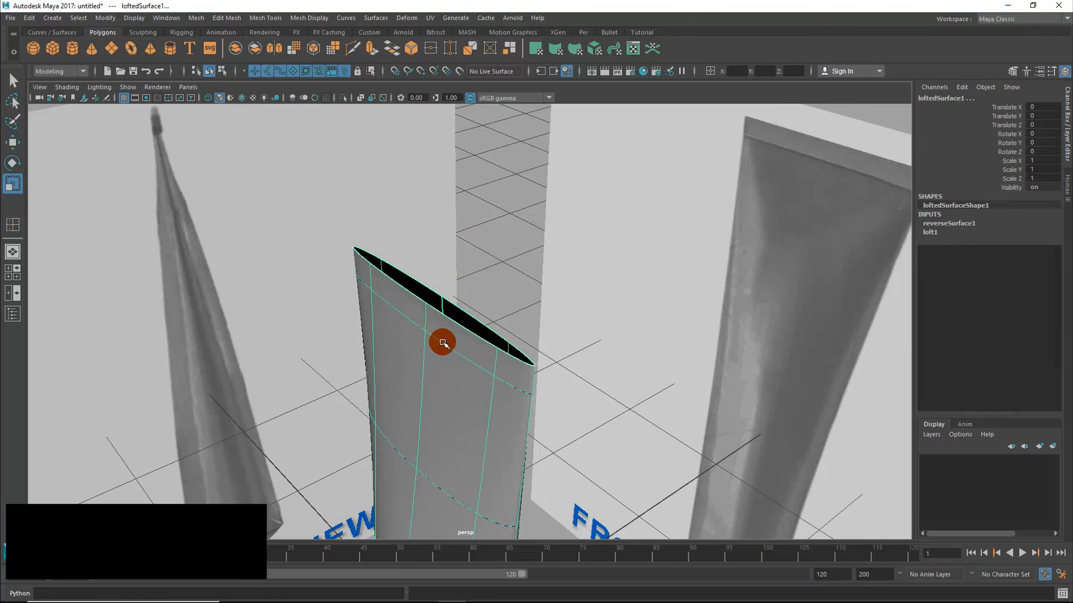
{"action": "left_click", "coordinate": [440, 340]}
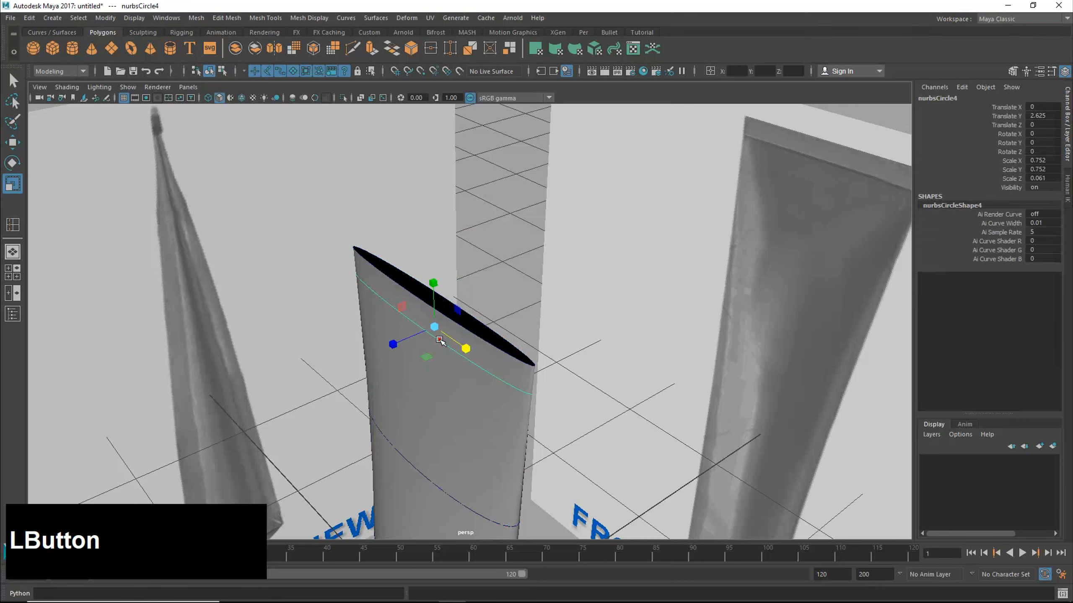
{"action": "left_click", "coordinate": [477, 320], "text": "shift"}
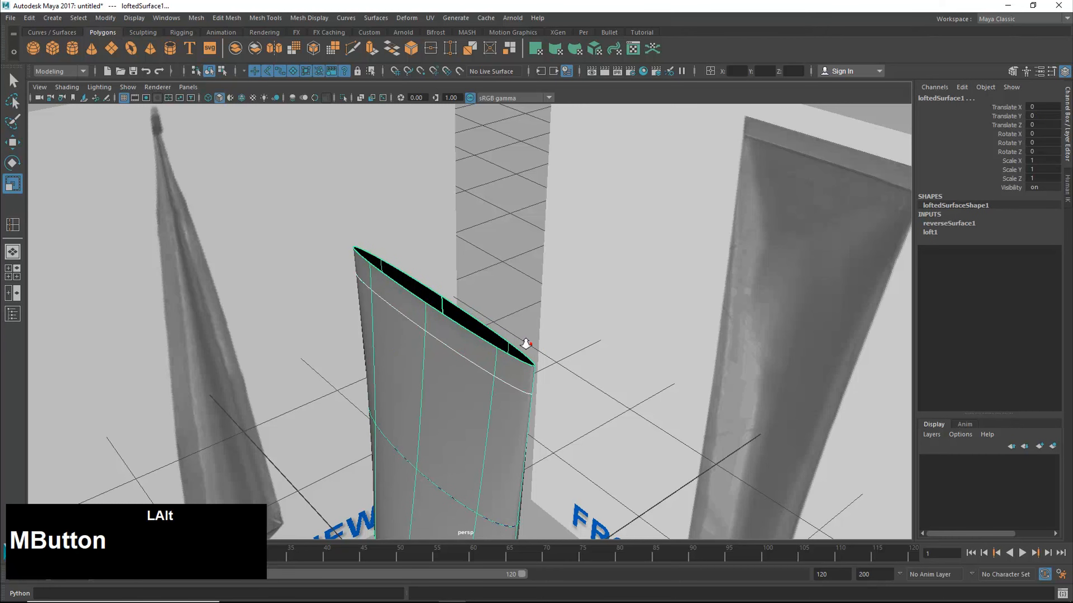
{"action": "middle_click_drag", "start_coordinate": [525, 342], "coordinate": [438, 348], "text": "alt"}
{"action": "left_click_drag", "start_coordinate": [438, 347], "coordinate": [438, 344], "text": "alt"}
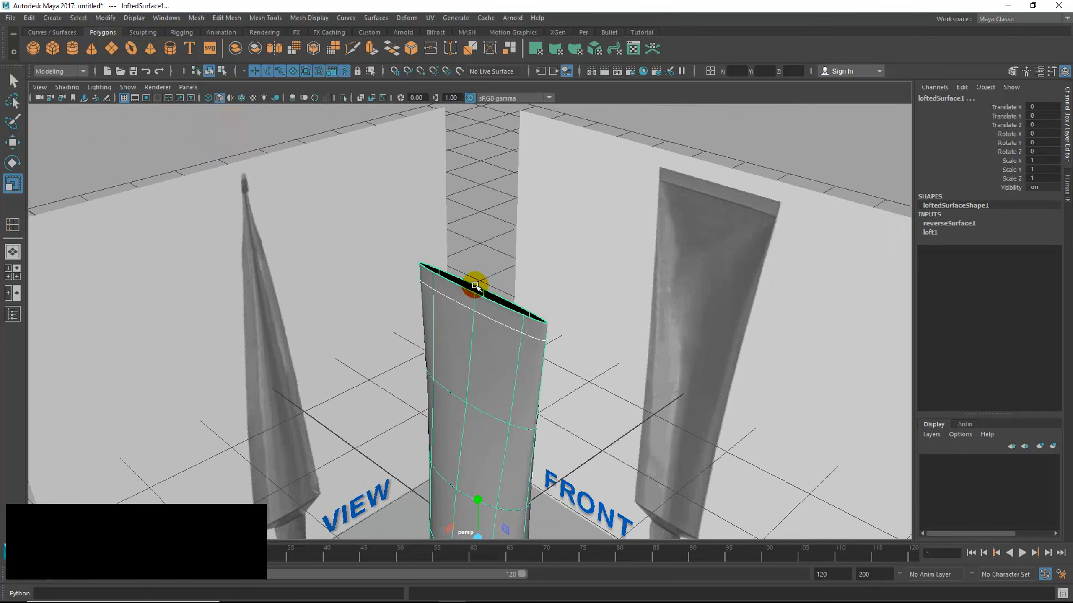
{"action": "left_click", "coordinate": [475, 285]}
{"action": "left_click", "coordinate": [481, 256]}
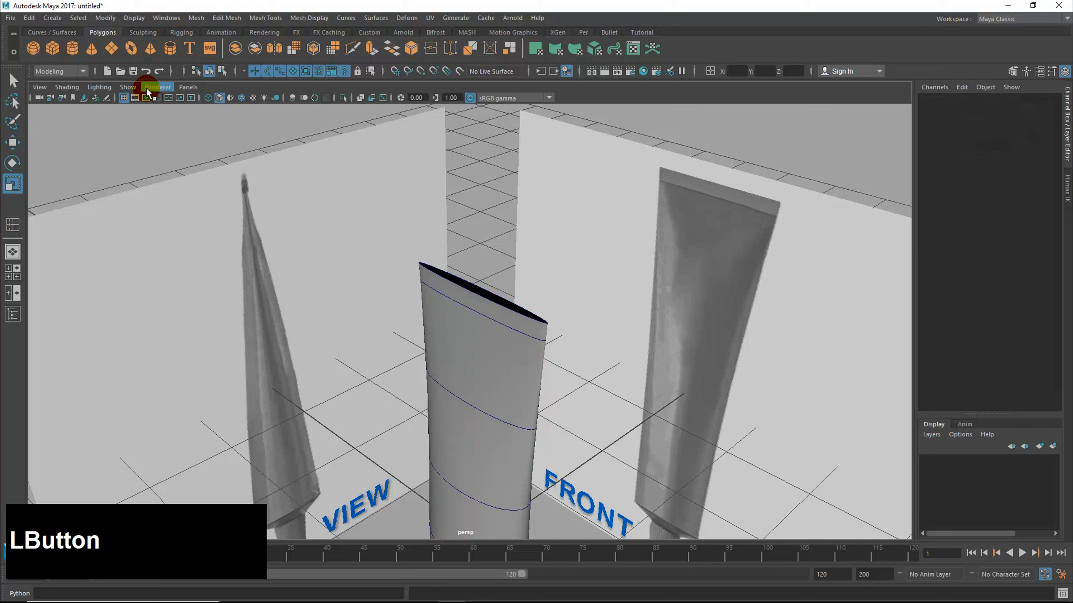
Step: Select the two circles nearest the open end with NURBS surfaces temporarily hidden, and flatten them along Z, the lower one to Scale Z 0.011
{"action": "left_click", "coordinate": [127, 87]}
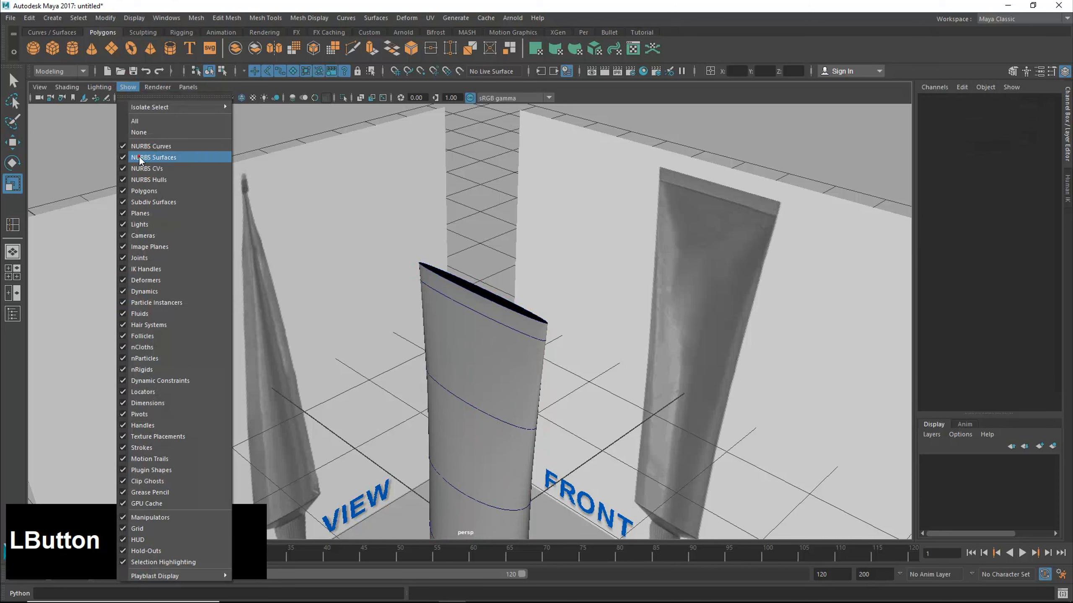
{"action": "left_click", "coordinate": [139, 156]}
{"action": "left_click", "coordinate": [466, 281]}
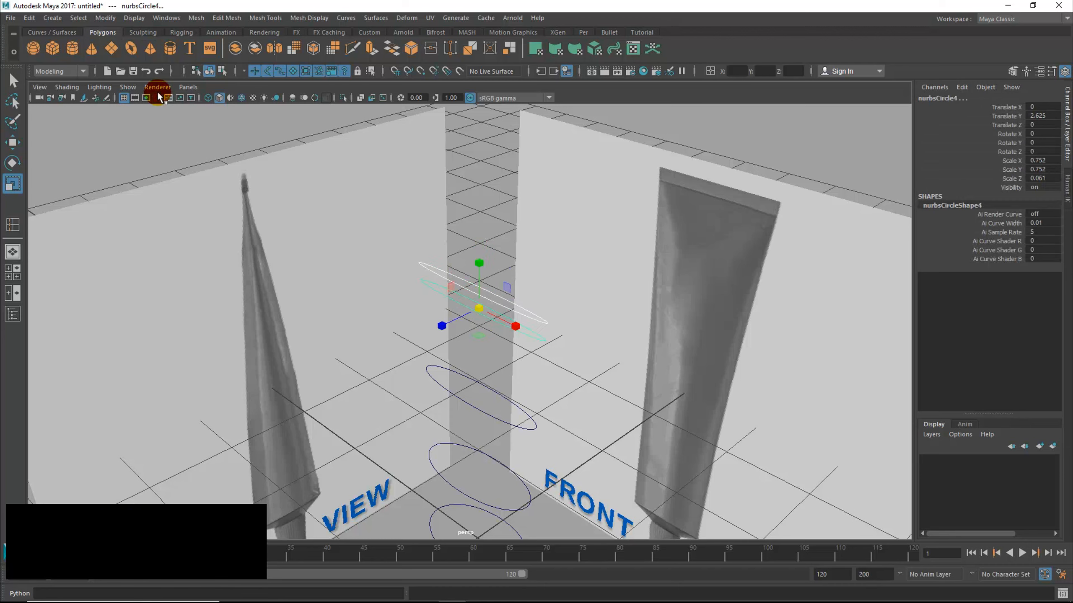
{"action": "left_click", "coordinate": [127, 87]}
{"action": "left_click", "coordinate": [146, 157]}
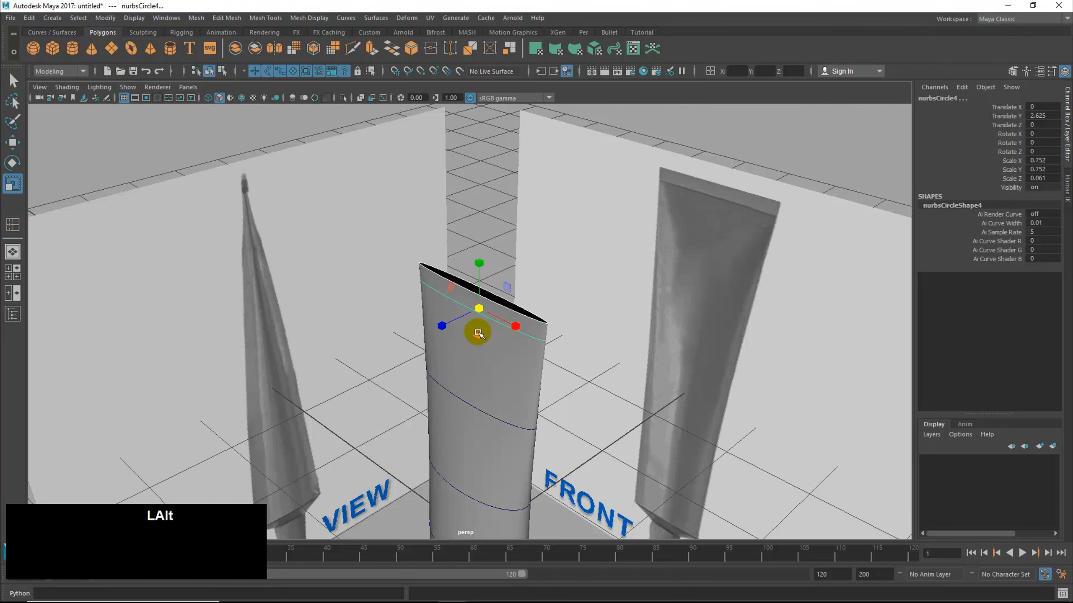
{"action": "left_click_drag", "start_coordinate": [439, 295], "coordinate": [393, 304], "text": "alt"}
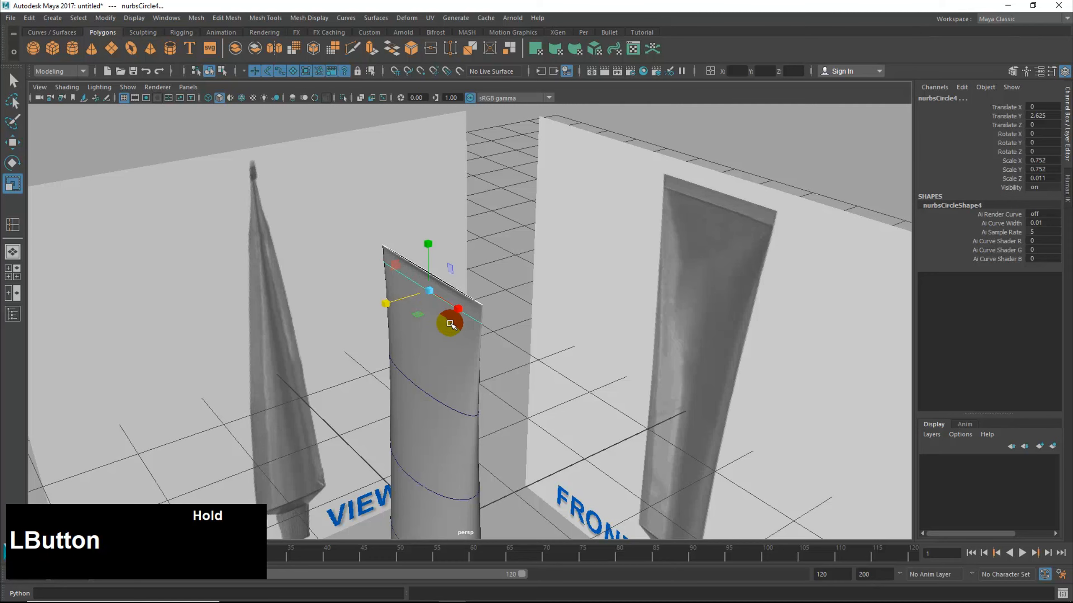
{"action": "left_click_drag", "start_coordinate": [450, 323], "coordinate": [495, 358], "text": "alt"}
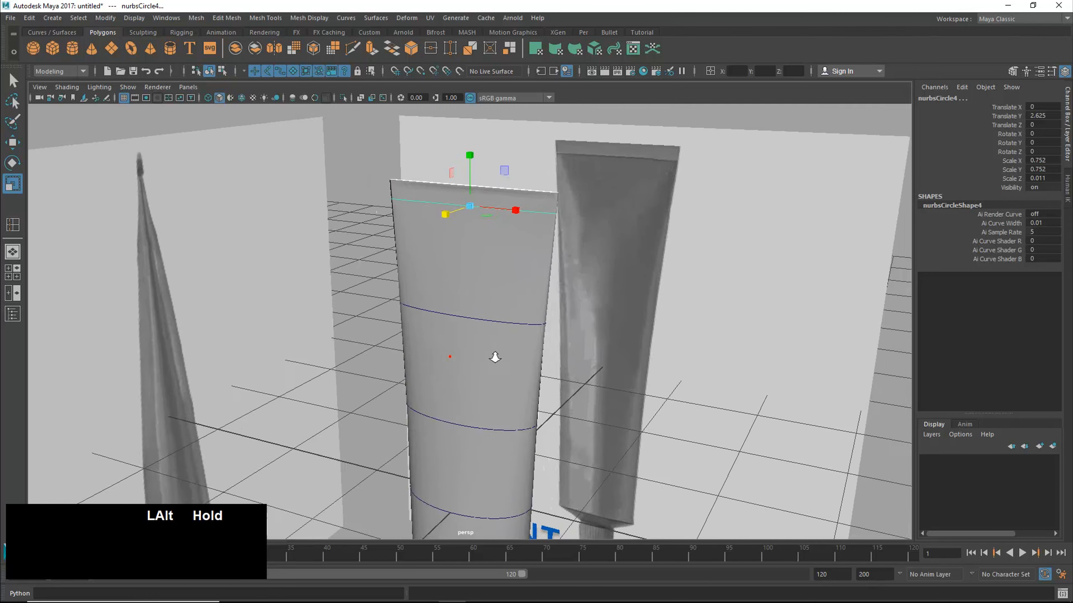
Step: Turn on X-Ray shading in the front view to compare the tube's shoulder and neck with the reference image
{"action": "right_click_drag", "start_coordinate": [495, 357], "coordinate": [562, 364], "text": "alt"}
{"action": "middle_click_drag", "start_coordinate": [562, 364], "coordinate": [545, 245], "text": "alt"}
{"action": "left_click_drag", "start_coordinate": [534, 334], "coordinate": [539, 352], "text": "alt"}
{"action": "right_click_drag", "start_coordinate": [534, 338], "coordinate": [530, 325], "text": "alt"}
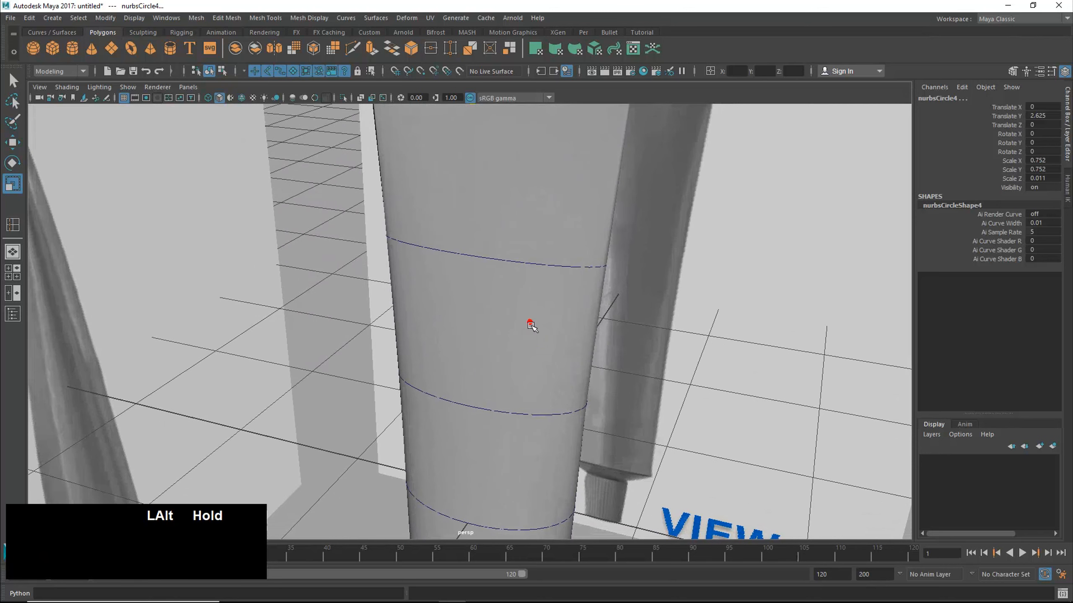
{"action": "key", "text": "space"}
{"action": "key", "text": "space"}
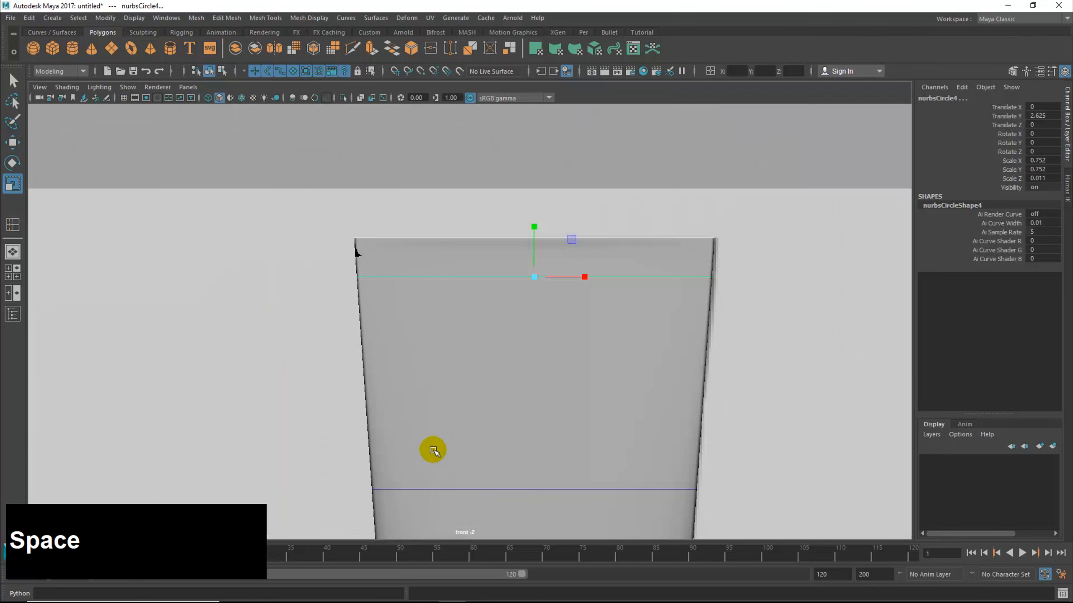
{"action": "middle_click_drag", "start_coordinate": [438, 452], "coordinate": [394, 182], "text": "alt"}
{"action": "middle_click_drag", "start_coordinate": [446, 409], "coordinate": [430, 114], "text": "alt"}
{"action": "middle_click_drag", "start_coordinate": [479, 388], "coordinate": [475, 150], "text": "alt"}
{"action": "middle_click_drag", "start_coordinate": [460, 364], "coordinate": [469, 242], "text": "alt"}
{"action": "middle_click_drag", "start_coordinate": [470, 420], "coordinate": [549, 380], "text": "alt"}
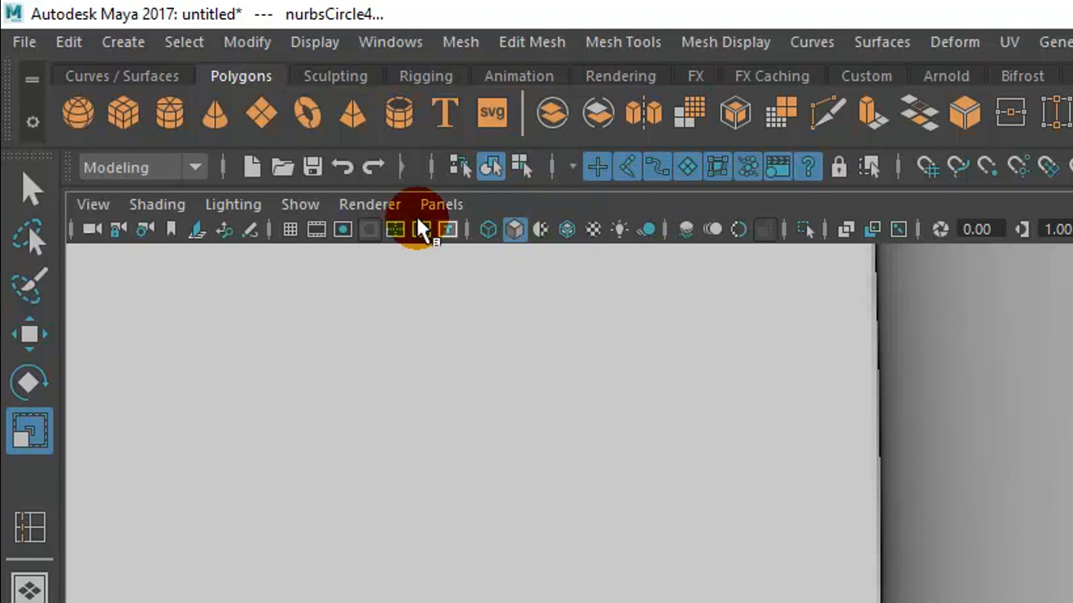
{"action": "left_click", "coordinate": [157, 206]}
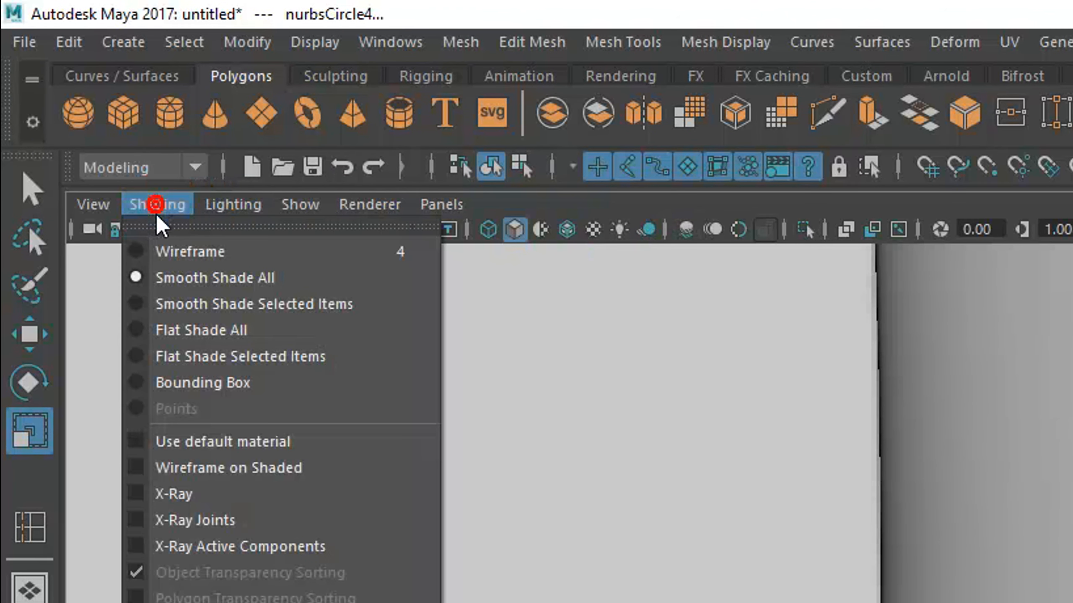
{"action": "left_click", "coordinate": [182, 500]}
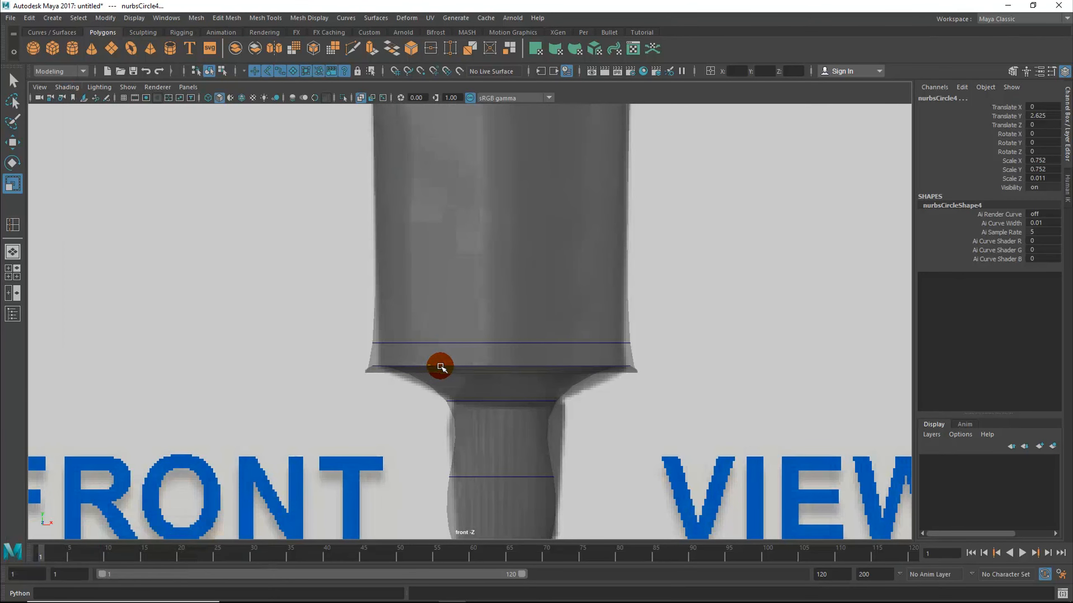
Step: Lower the shoulder circle to the reference's shoulder and raise the circle above it to a Translate Y of about -1.987
{"action": "left_click", "coordinate": [405, 343]}
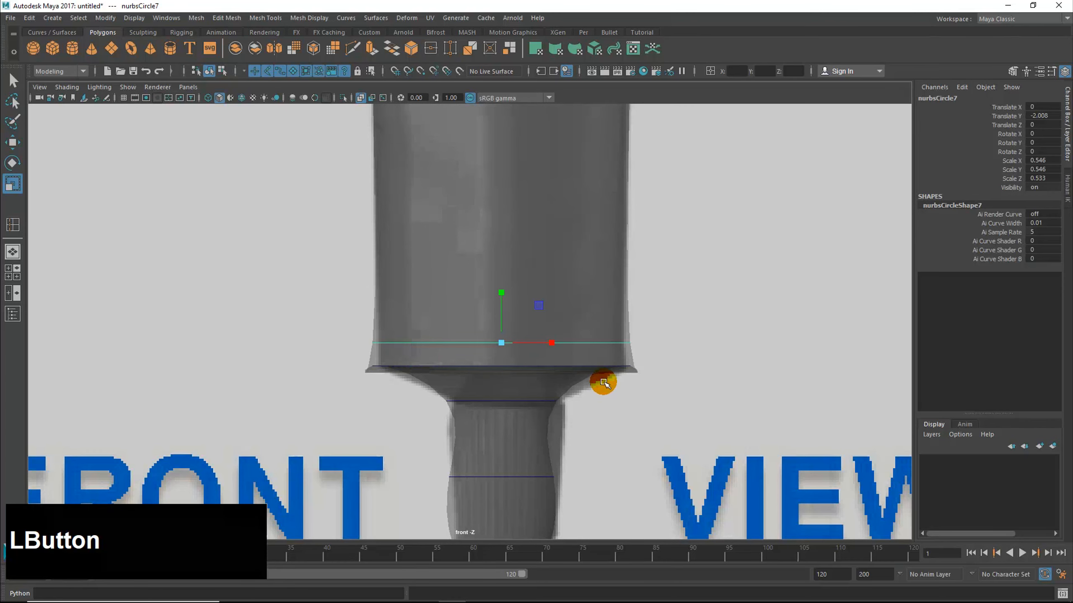
{"action": "left_click", "coordinate": [476, 373]}
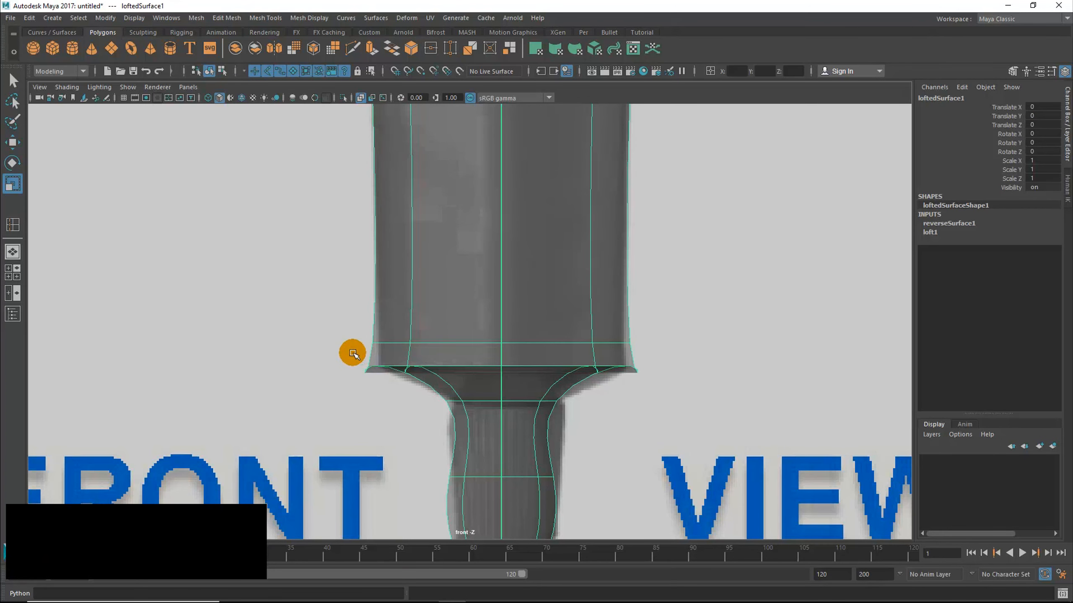
{"action": "left_click_drag", "start_coordinate": [352, 352], "coordinate": [400, 386], "text": "shift"}
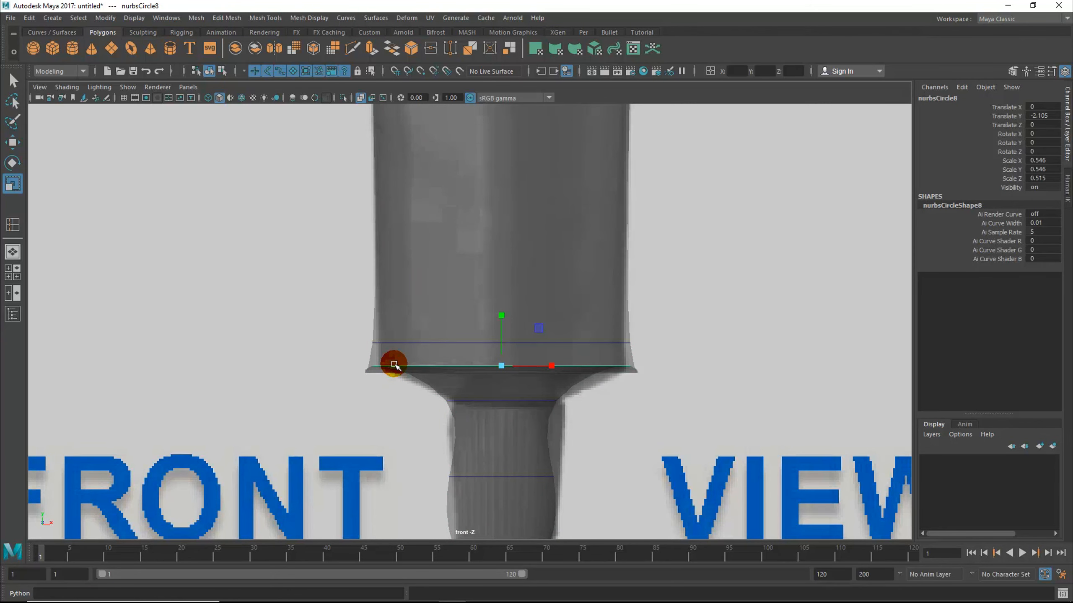
{"action": "key", "text": "w"}
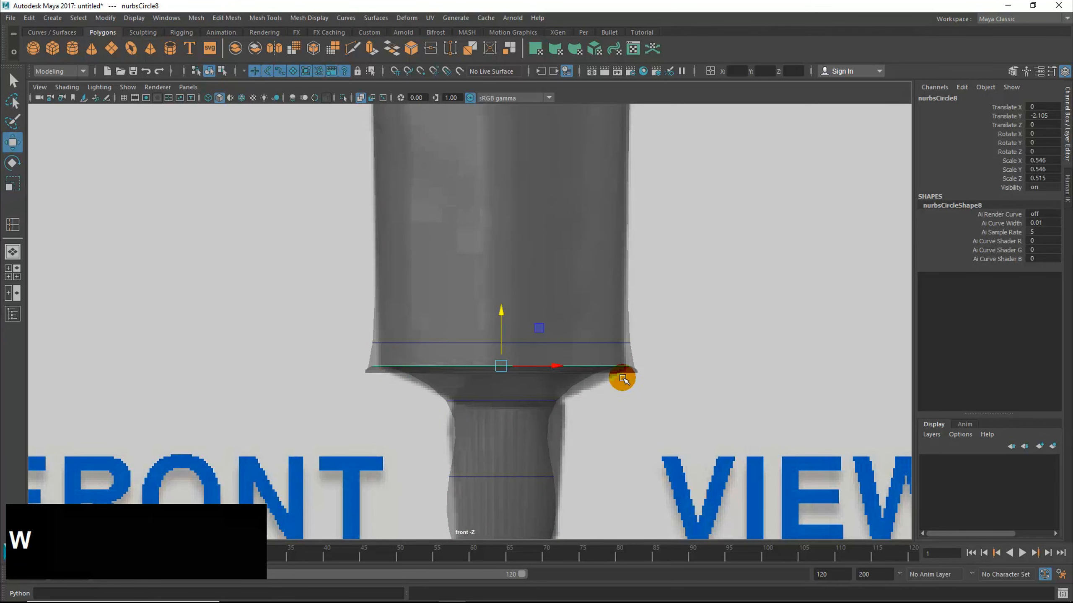
{"action": "left_click_drag", "start_coordinate": [503, 306], "coordinate": [503, 284]}
{"action": "left_click", "coordinate": [518, 342]}
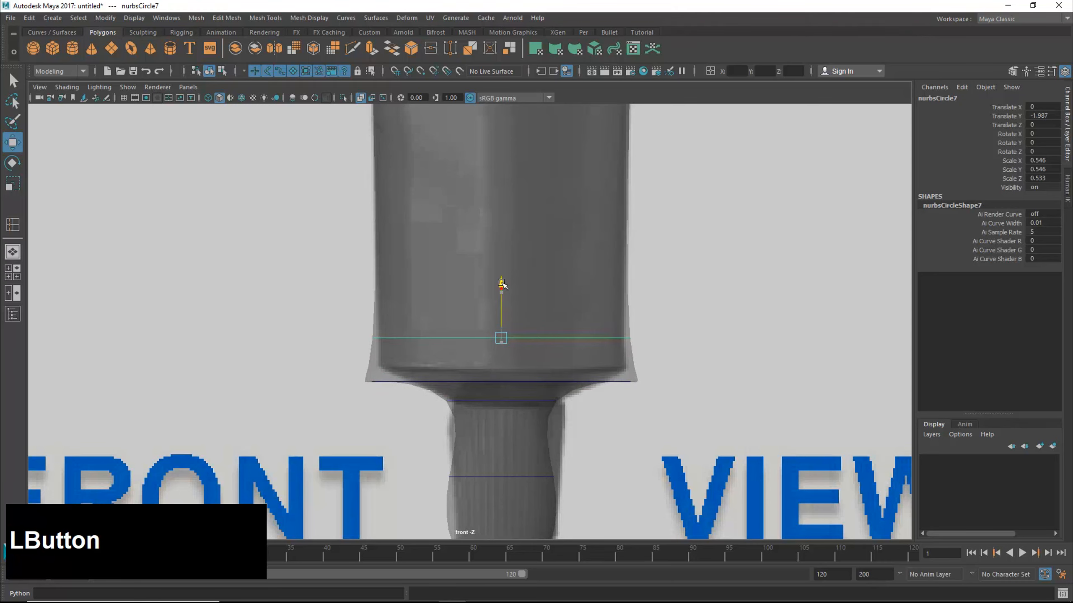
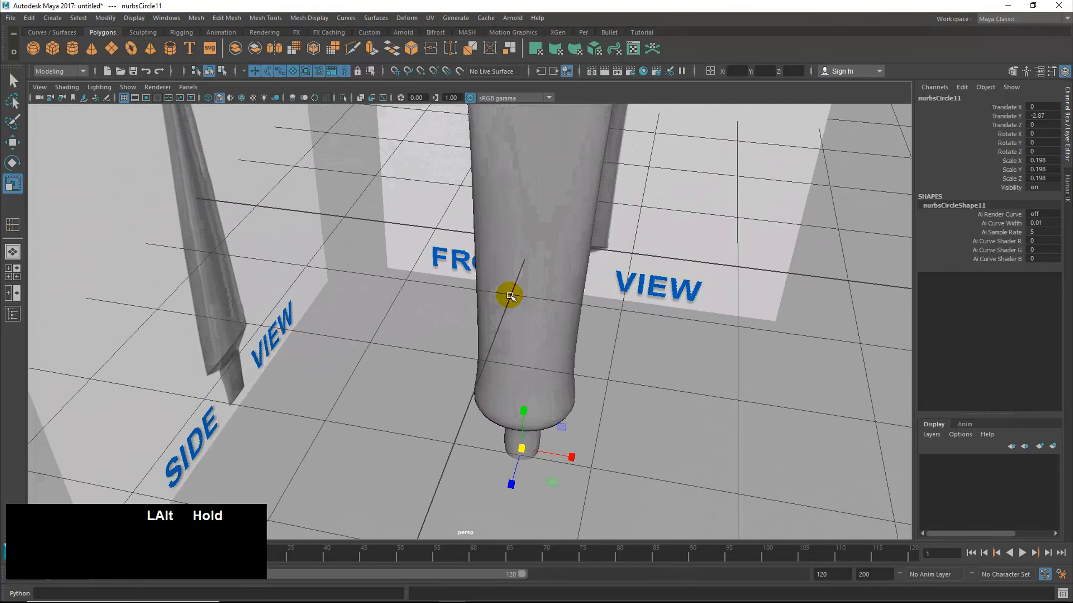
Step: Select the lofted surface and inspect the tube's shoulder and neck in perspective against the side and front references
{"action": "left_click", "coordinate": [387, 263]}
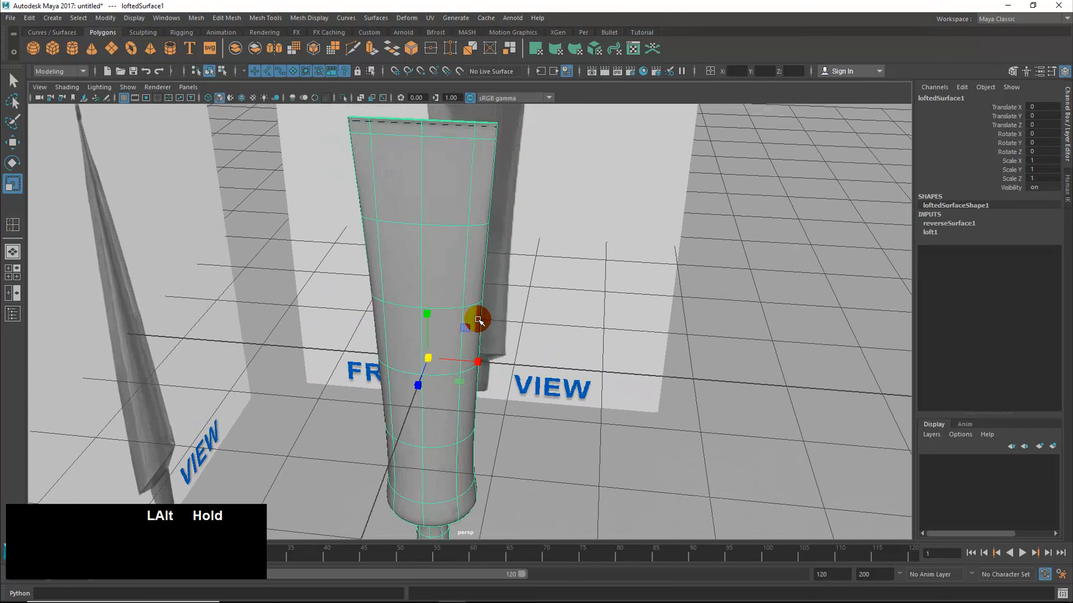
{"action": "left_click_drag", "start_coordinate": [455, 277], "coordinate": [463, 316], "text": "alt"}
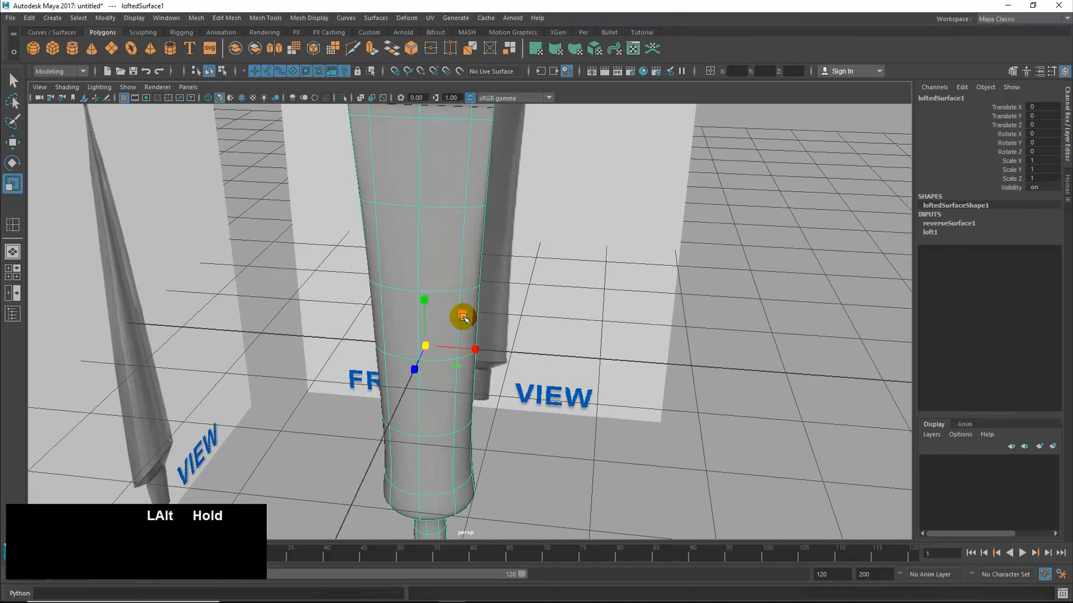
{"action": "middle_click_drag", "start_coordinate": [470, 297], "coordinate": [486, 344], "text": "alt"}
{"action": "right_click_drag", "start_coordinate": [495, 338], "coordinate": [555, 312], "text": "alt"}
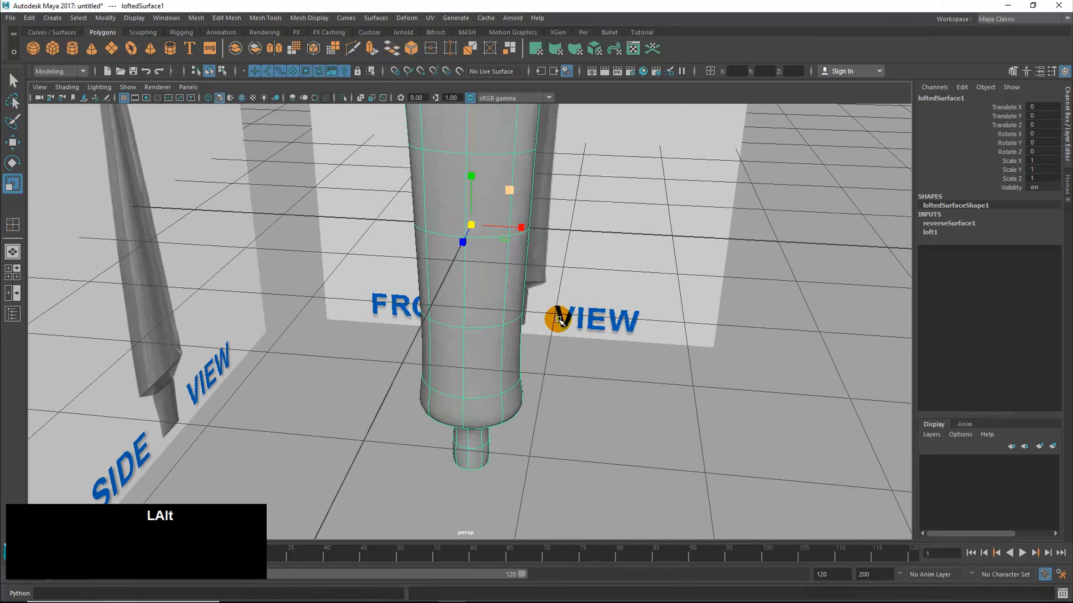
{"action": "left_click_drag", "start_coordinate": [555, 312], "coordinate": [539, 311], "text": "alt"}
{"action": "right_click_drag", "start_coordinate": [503, 323], "coordinate": [568, 323], "text": "alt"}
{"action": "middle_click_drag", "start_coordinate": [486, 321], "coordinate": [511, 397], "text": "alt"}
{"action": "left_click_drag", "start_coordinate": [511, 396], "coordinate": [510, 395], "text": "alt"}
{"action": "right_click_drag", "start_coordinate": [507, 398], "coordinate": [406, 399], "text": "alt"}
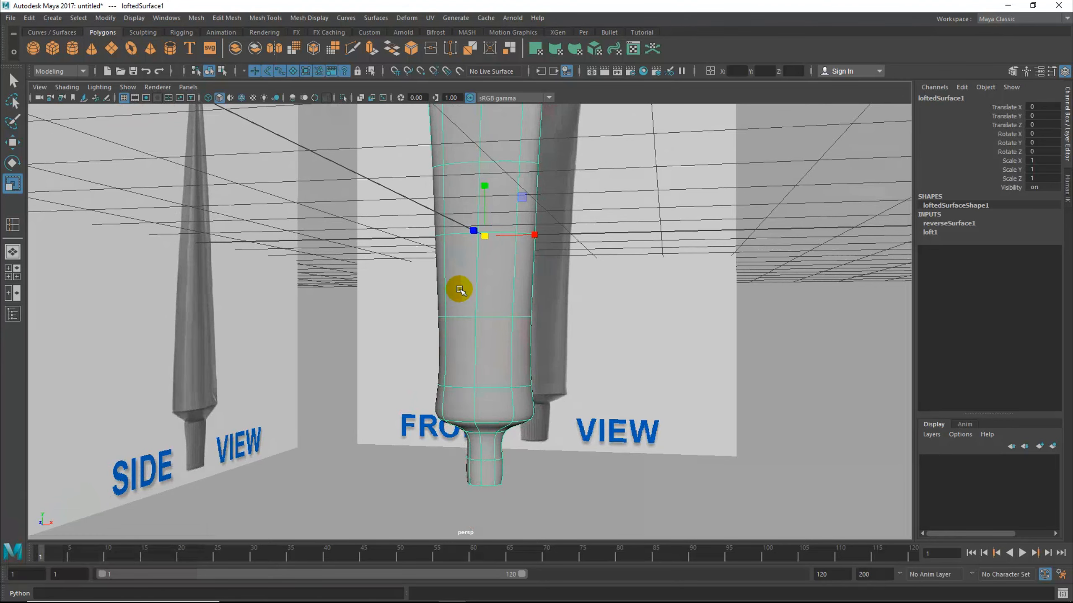
{"action": "left_click_drag", "start_coordinate": [469, 278], "coordinate": [471, 304], "text": "alt"}
Step: Switch the lofted surface to isoparm selection and pull an isoparm from the ring above the shoulder to just above the shoulder edge
{"action": "right_click", "coordinate": [438, 278]}
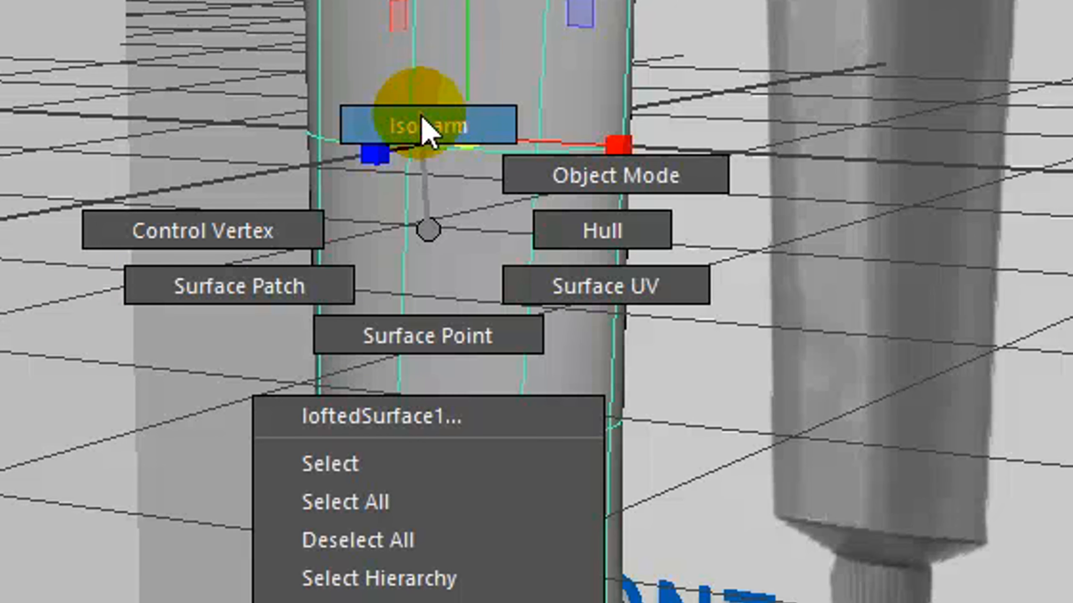
{"action": "right_click_drag", "start_coordinate": [423, 127], "coordinate": [424, 127]}
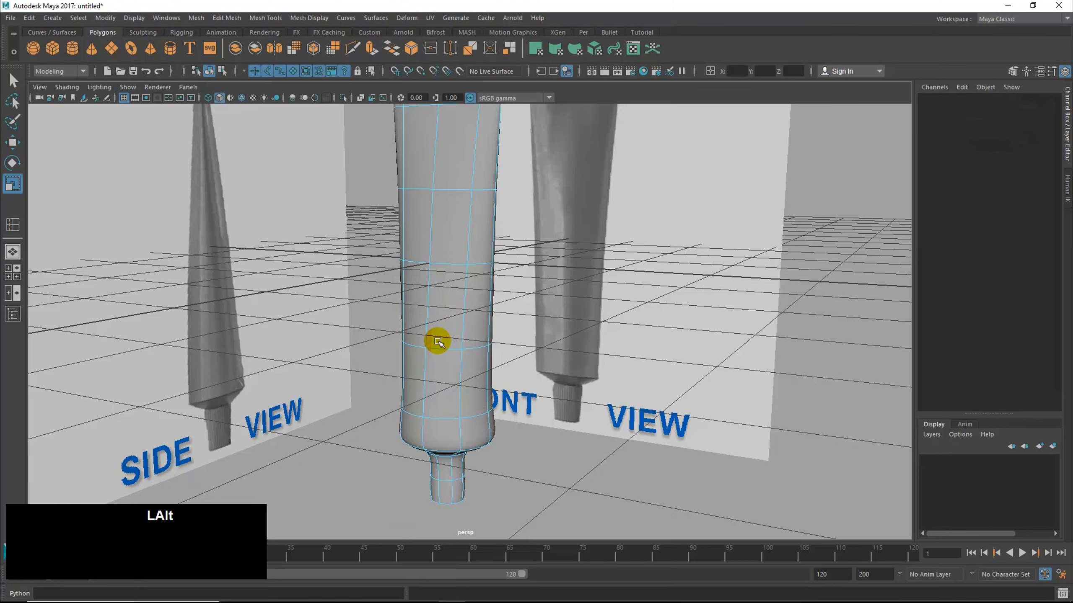
{"action": "left_click_drag", "start_coordinate": [437, 342], "coordinate": [471, 327], "text": "alt"}
{"action": "middle_click_drag", "start_coordinate": [485, 354], "coordinate": [447, 333], "text": "alt"}
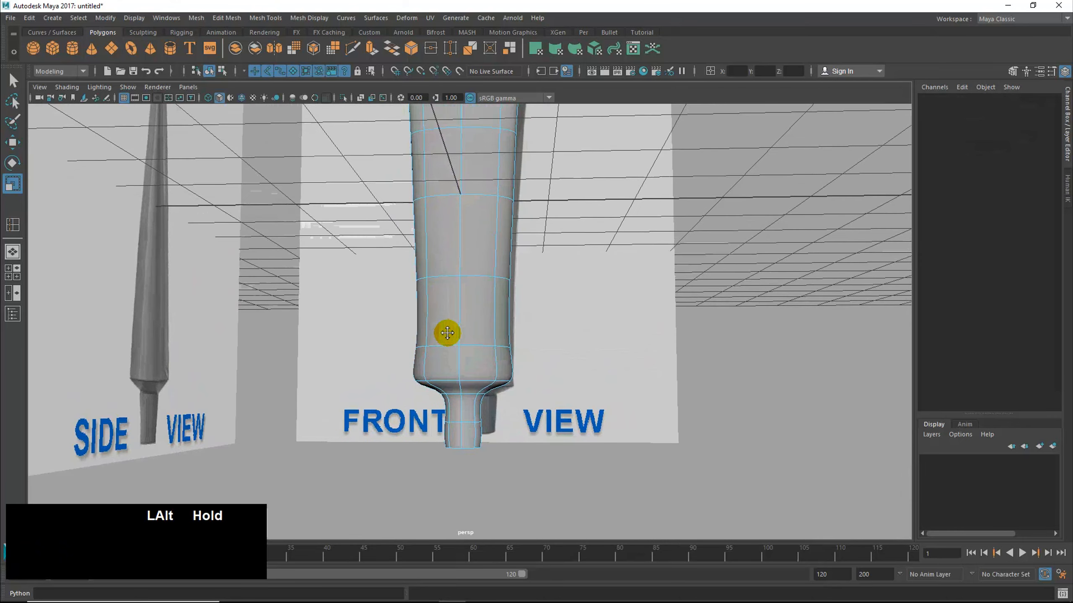
{"action": "right_click_drag", "start_coordinate": [447, 333], "coordinate": [534, 362], "text": "alt"}
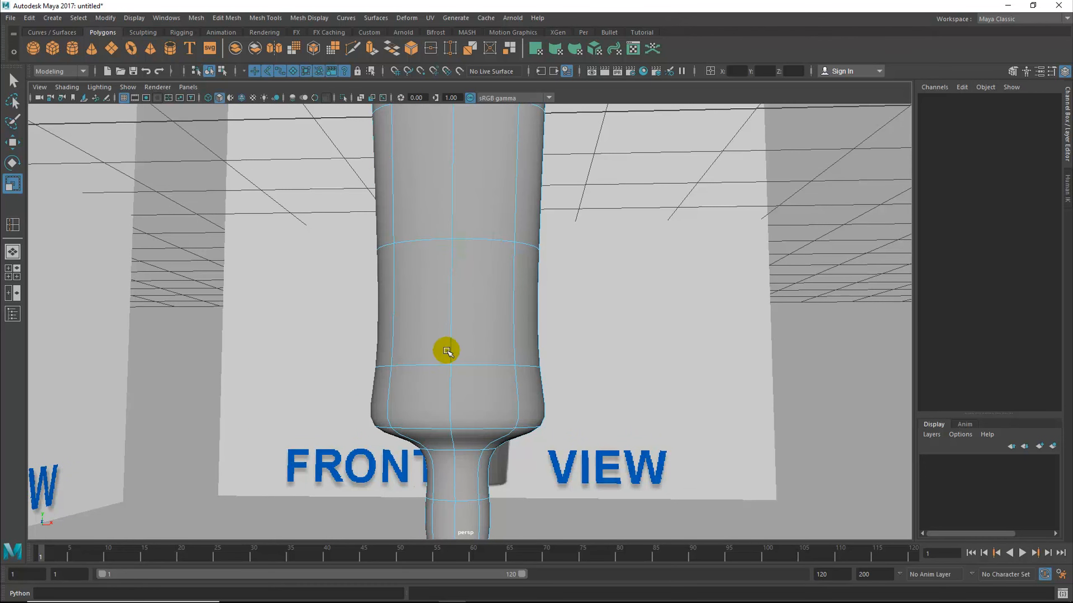
{"action": "left_click_drag", "start_coordinate": [471, 365], "coordinate": [472, 381]}
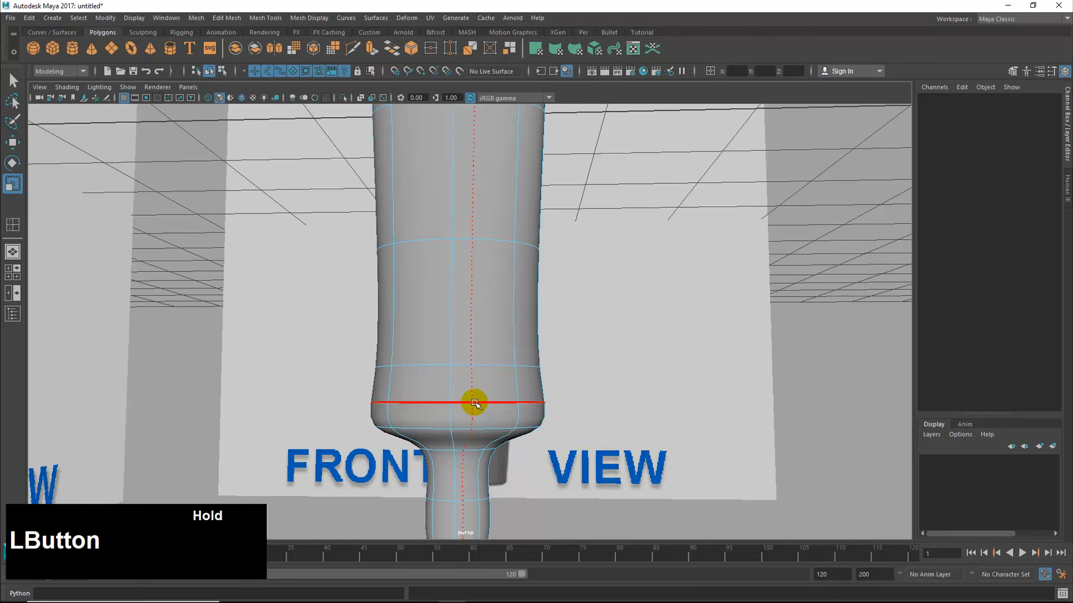
{"action": "left_click_drag", "start_coordinate": [475, 404], "coordinate": [507, 412]}
Step: Examine the picked isoparm's position above the shoulder from several angles against the side and front references
{"action": "middle_click_drag", "start_coordinate": [507, 411], "coordinate": [501, 353], "text": "alt"}
{"action": "left_click_drag", "start_coordinate": [501, 352], "coordinate": [451, 374], "text": "alt"}
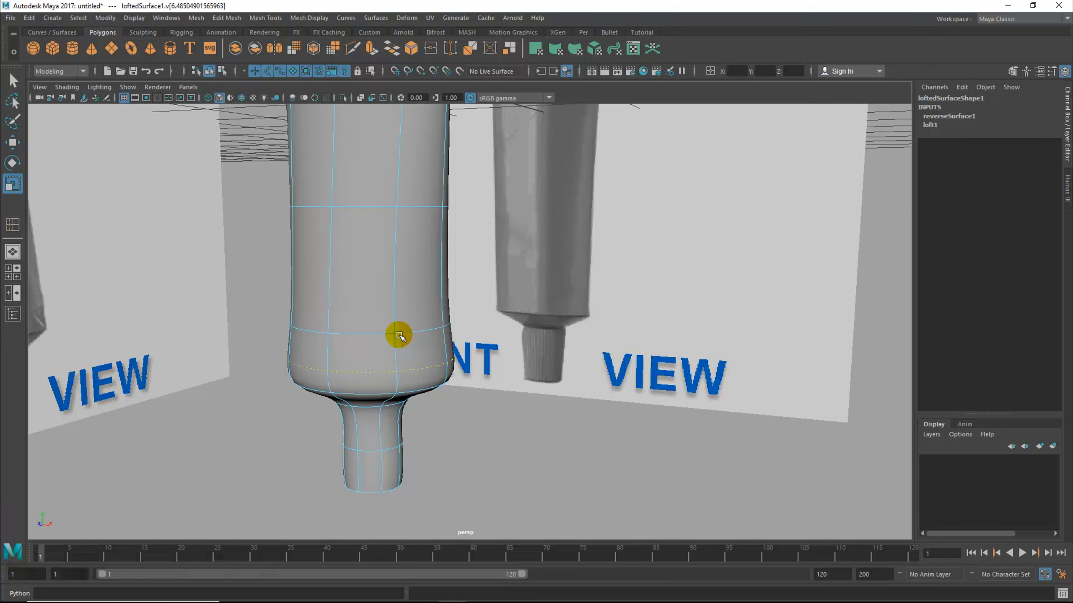
{"action": "right_click_drag", "start_coordinate": [527, 364], "coordinate": [436, 307], "text": "alt"}
{"action": "middle_click_drag", "start_coordinate": [435, 307], "coordinate": [423, 376], "text": "alt"}
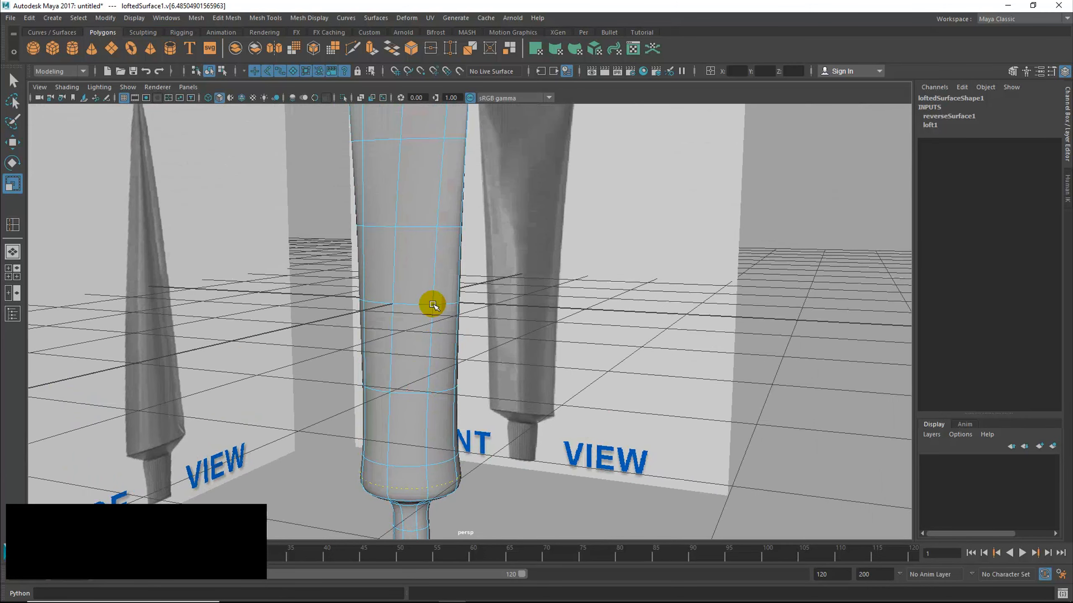
{"action": "left_click_drag", "start_coordinate": [434, 291], "coordinate": [412, 309], "text": "alt"}
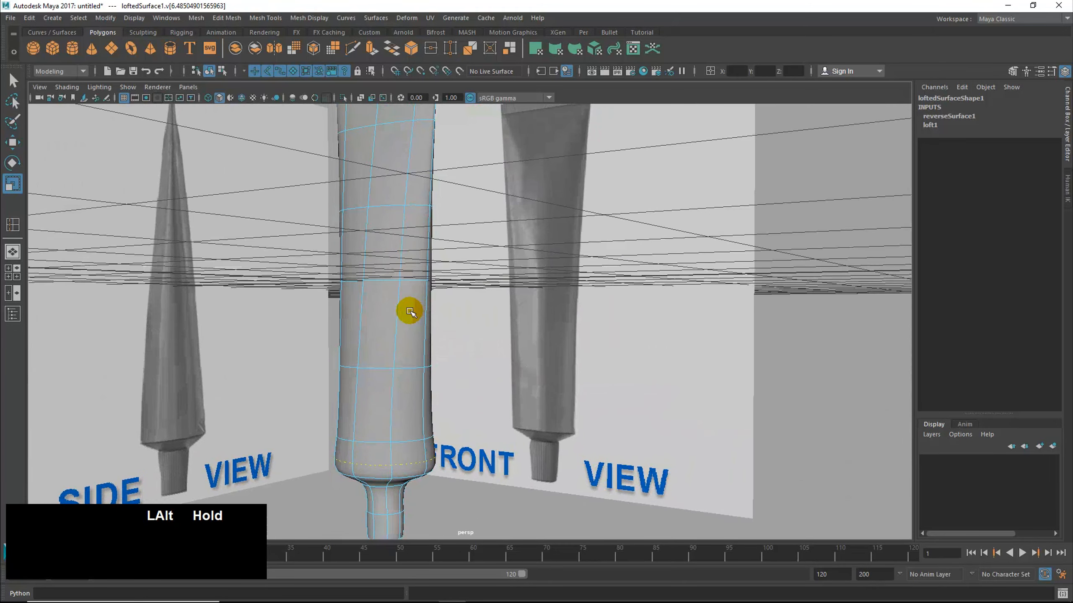
{"action": "right_click_drag", "start_coordinate": [401, 340], "coordinate": [513, 386], "text": "alt"}
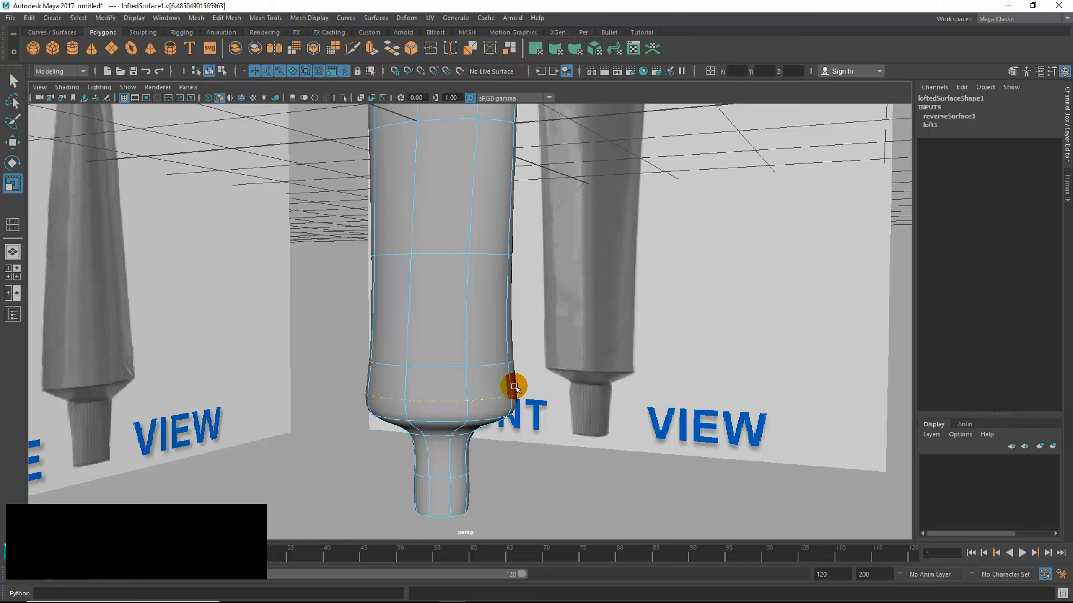
{"action": "left_click_drag", "start_coordinate": [510, 406], "coordinate": [487, 411], "text": "alt"}
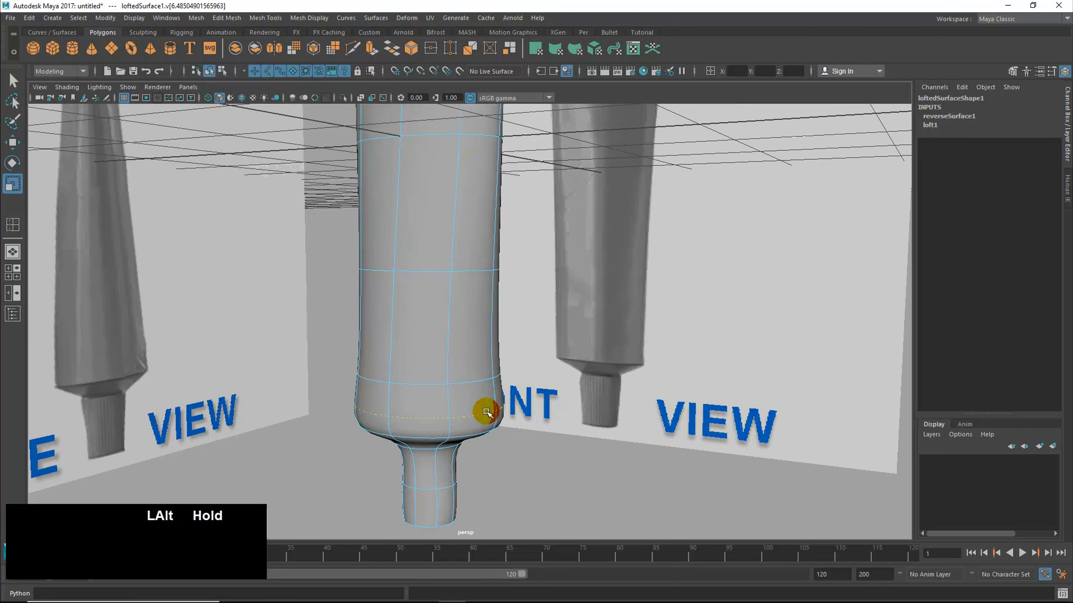
Step: Clear the picked isoparm, pull another from the ring above the shoulder down towards the shoulder, and clear it as well
{"action": "left_click", "coordinate": [536, 465]}
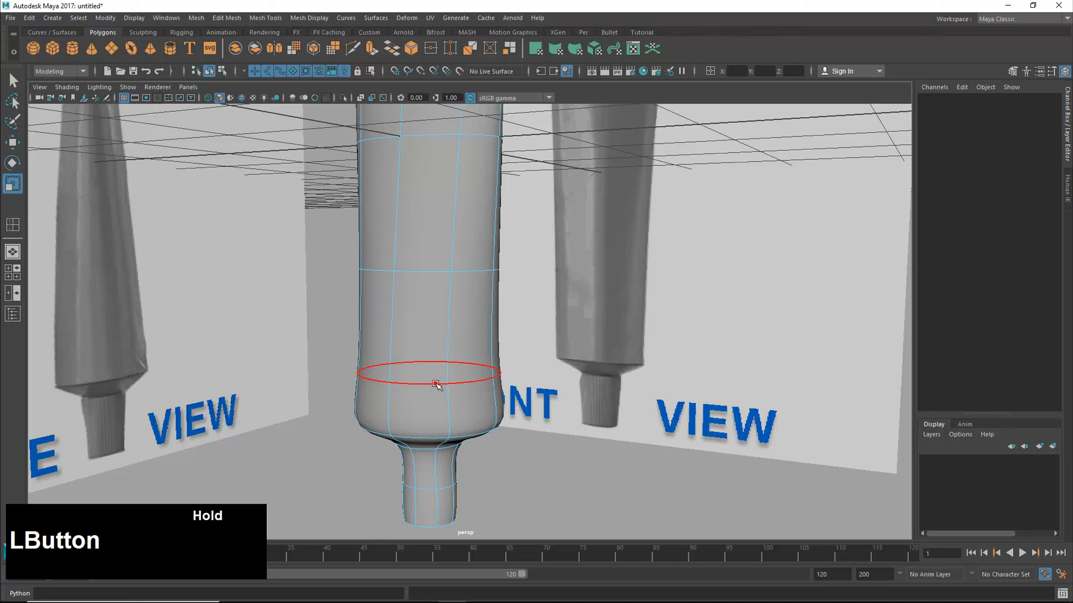
{"action": "left_click_drag", "start_coordinate": [436, 384], "coordinate": [440, 418]}
{"action": "left_click", "coordinate": [541, 477]}
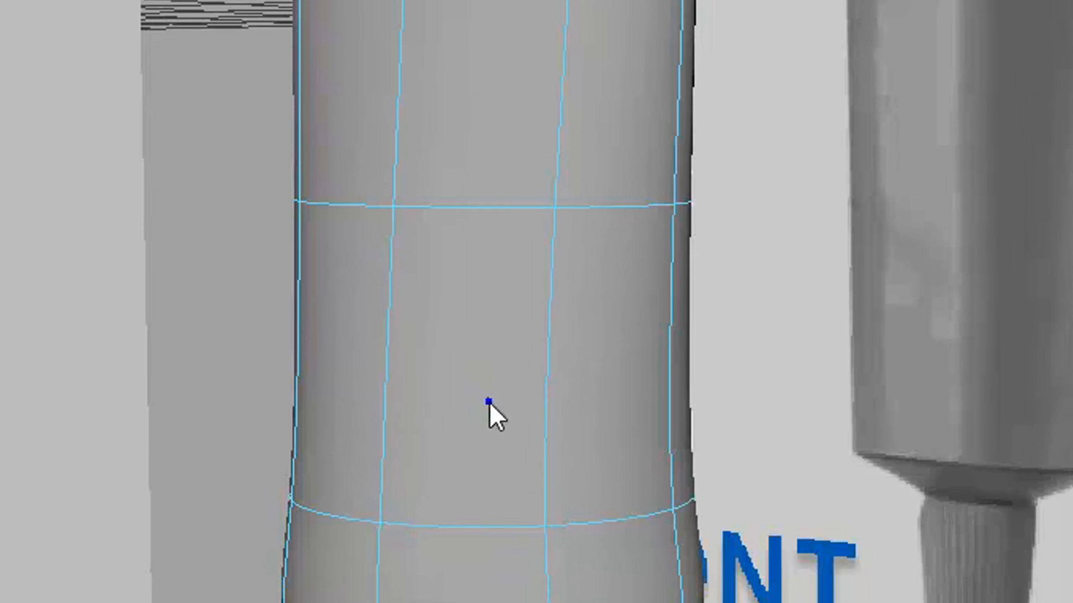
Step: Return the lofted surface to object mode and deselect it
{"action": "right_click", "coordinate": [488, 402]}
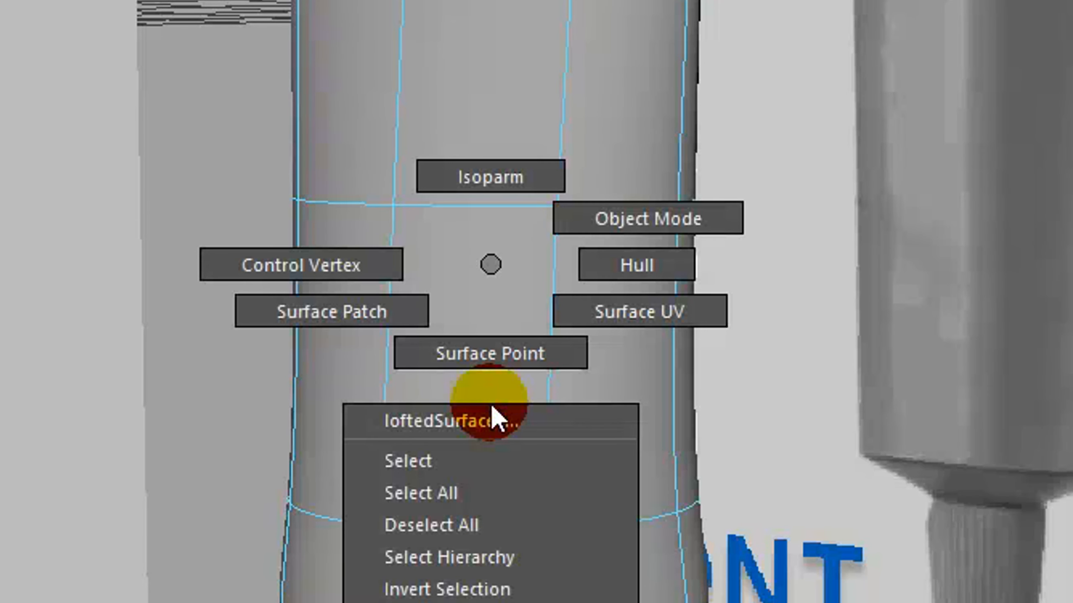
{"action": "right_click", "coordinate": [477, 178]}
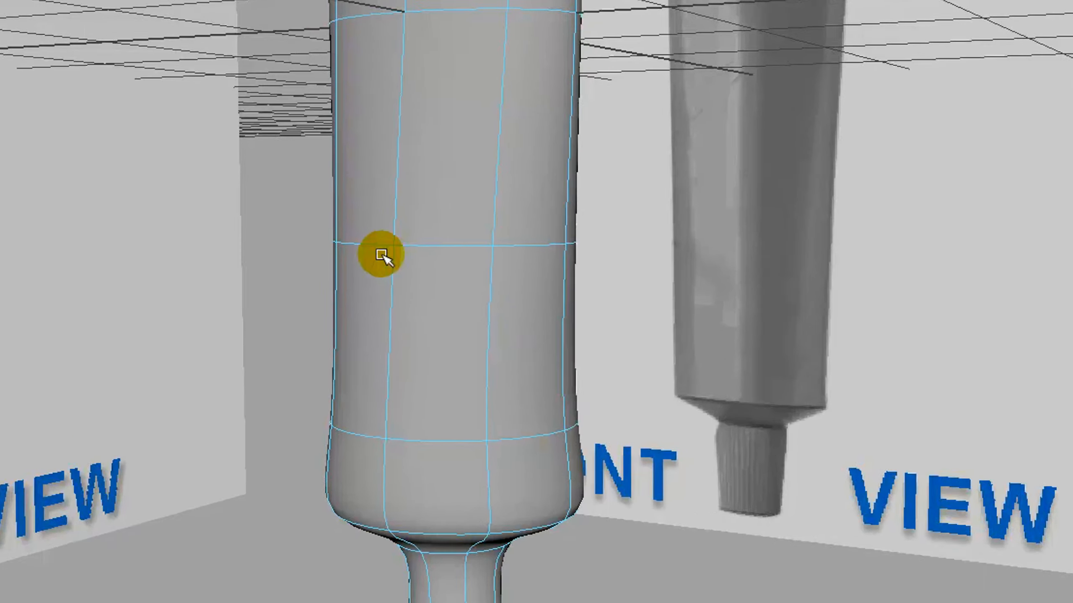
{"action": "right_click_drag", "start_coordinate": [386, 277], "coordinate": [422, 261]}
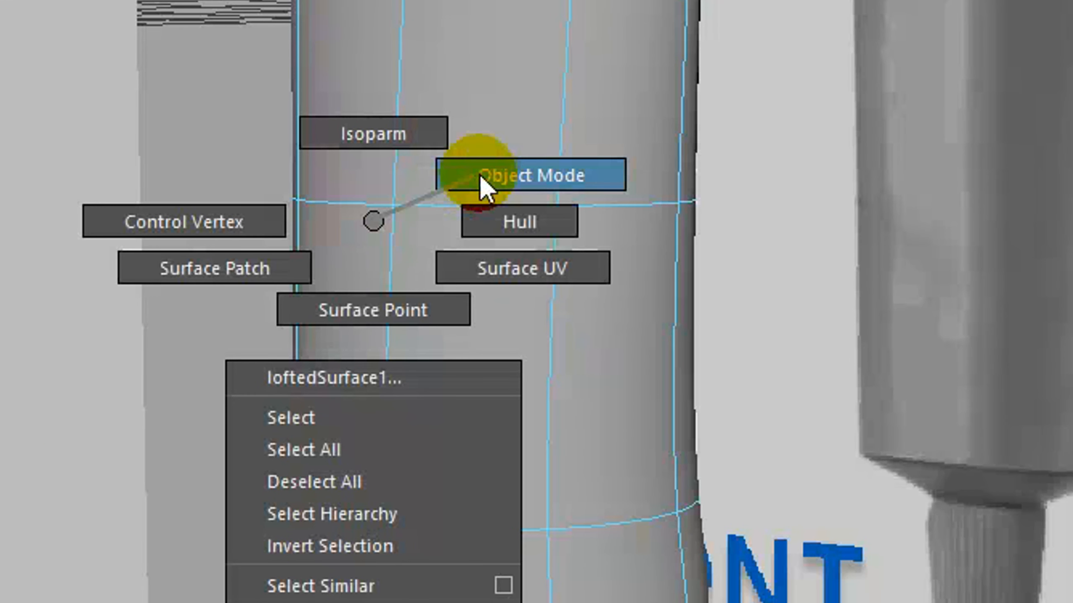
{"action": "right_click_drag", "start_coordinate": [479, 174], "coordinate": [479, 174]}
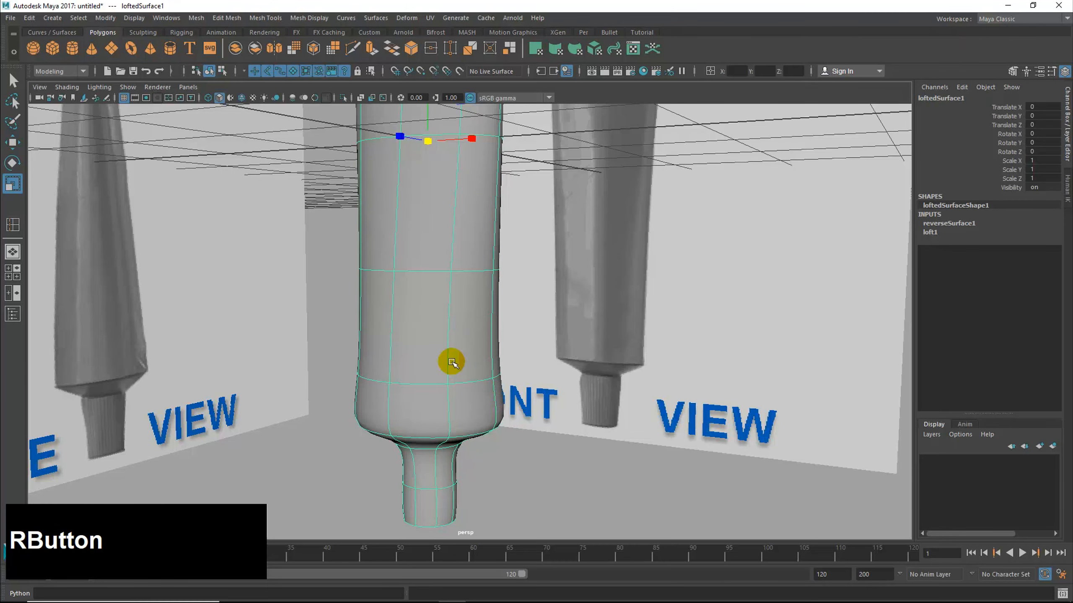
{"action": "left_click", "coordinate": [522, 497]}
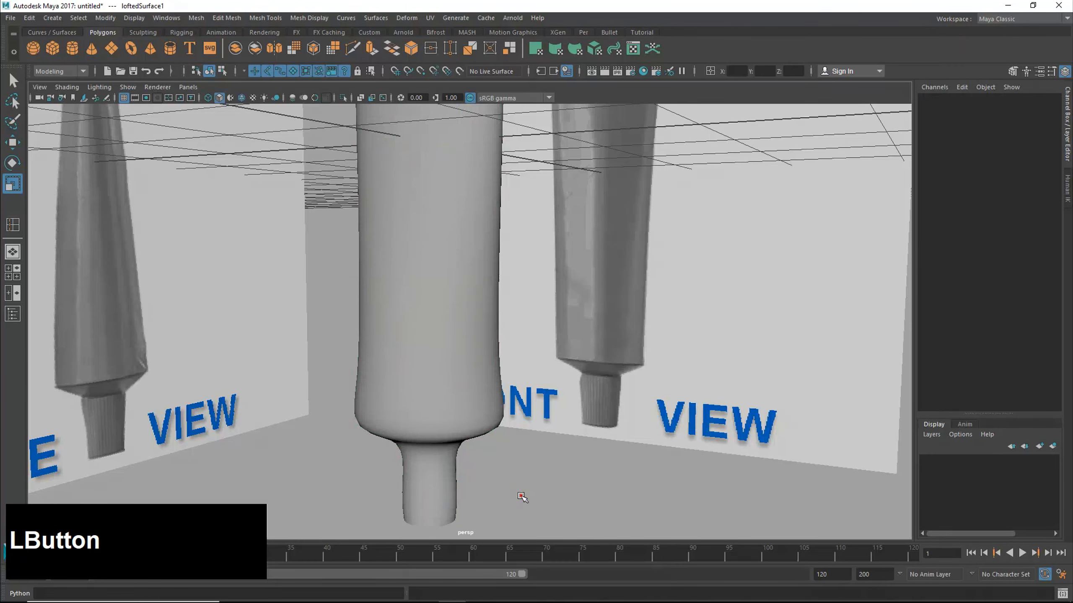
Step: Pull an isoparm on the lofted surface to just above the shoulder edge, and insert a new isoparm there
{"action": "left_click", "coordinate": [425, 299]}
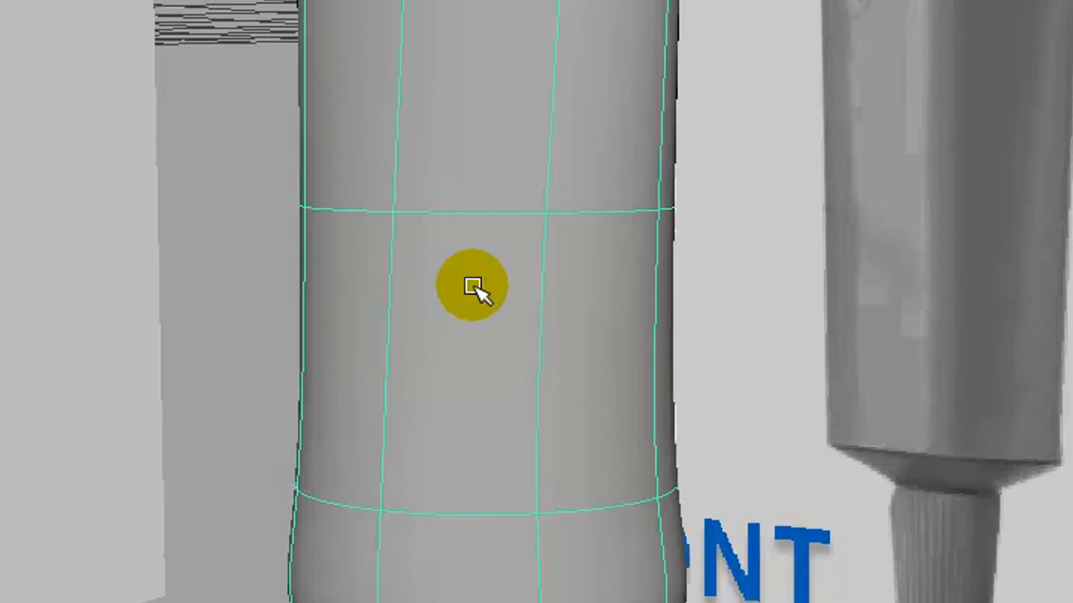
{"action": "right_click_drag", "start_coordinate": [422, 292], "coordinate": [416, 254]}
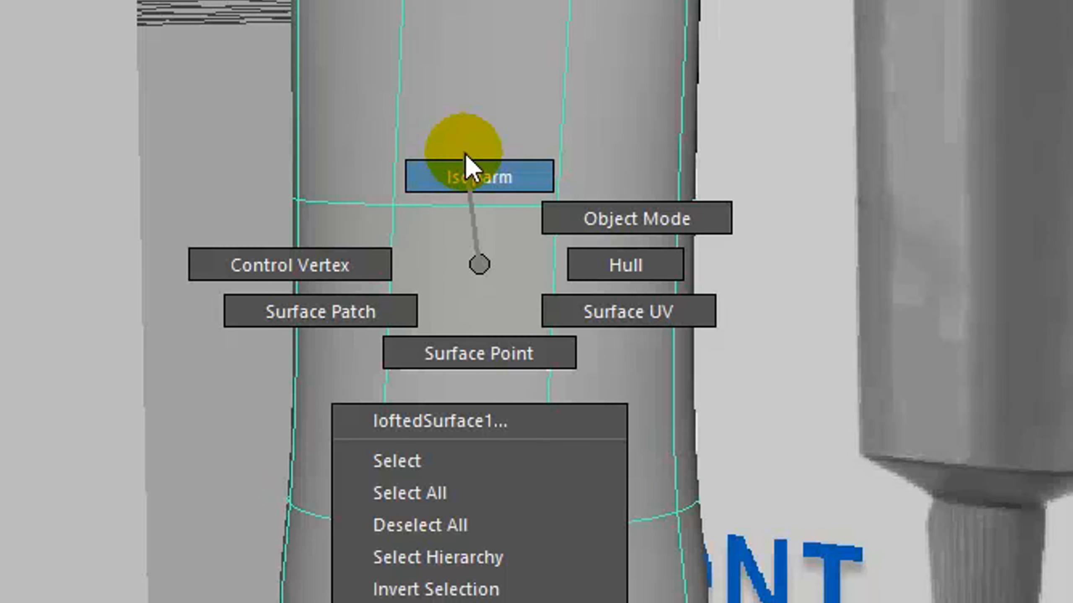
{"action": "right_click_drag", "start_coordinate": [466, 158], "coordinate": [466, 158]}
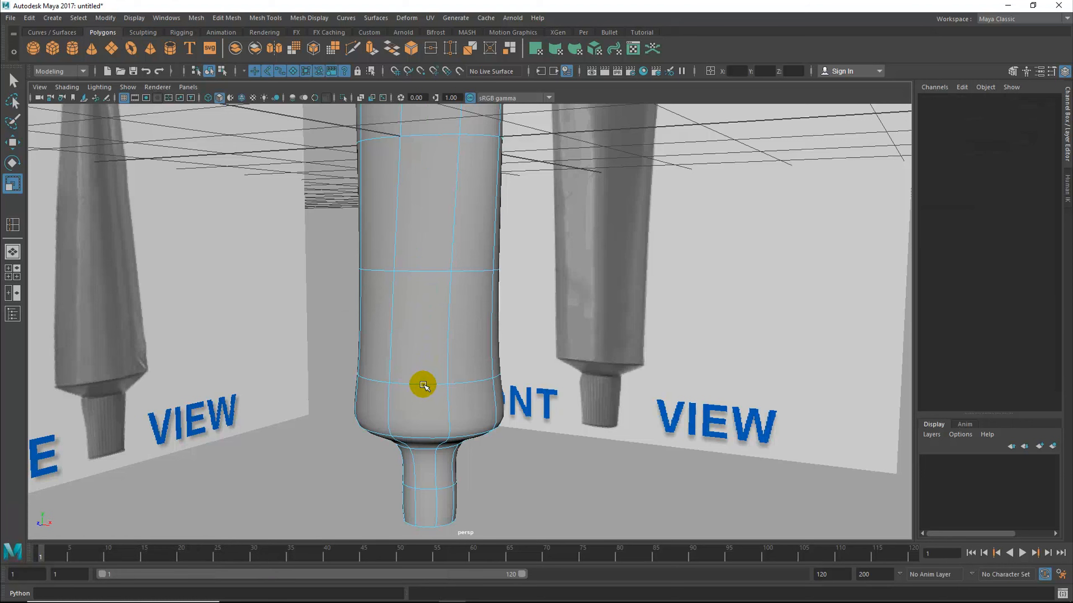
{"action": "left_click_drag", "start_coordinate": [422, 385], "coordinate": [421, 417]}
{"action": "key", "text": "space"}
{"action": "key", "text": "space"}
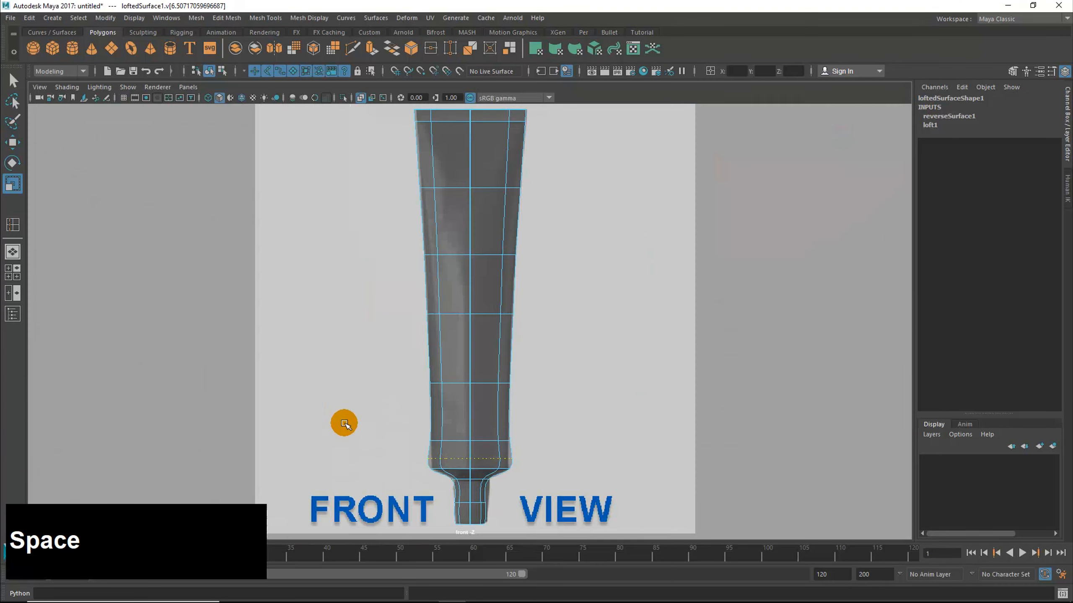
{"action": "right_click_drag", "start_coordinate": [384, 388], "coordinate": [551, 391], "text": "alt"}
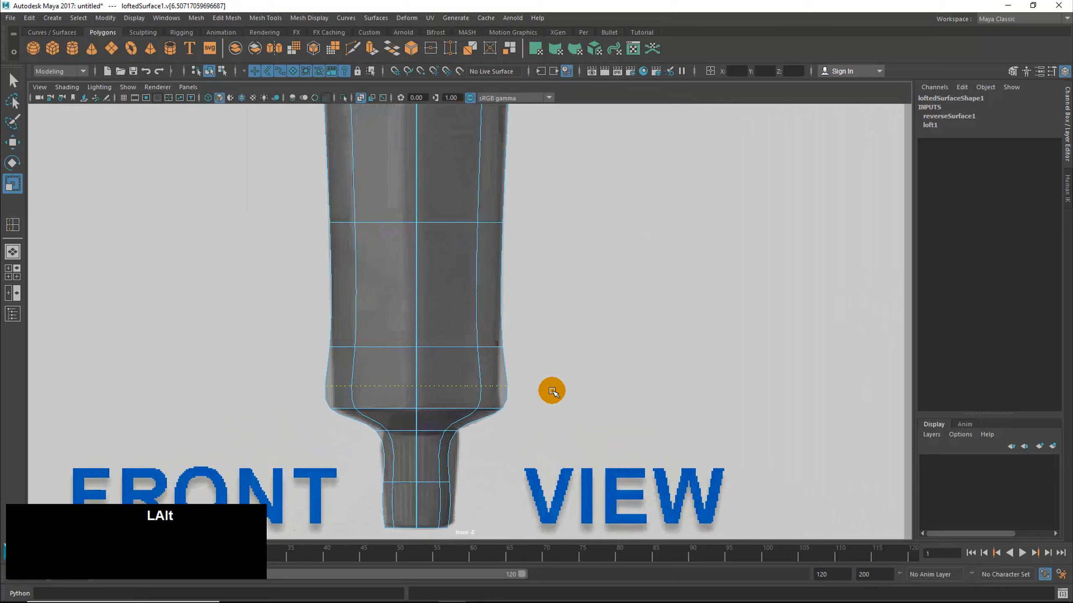
{"action": "middle_click_drag", "start_coordinate": [552, 391], "coordinate": [594, 352], "text": "alt"}
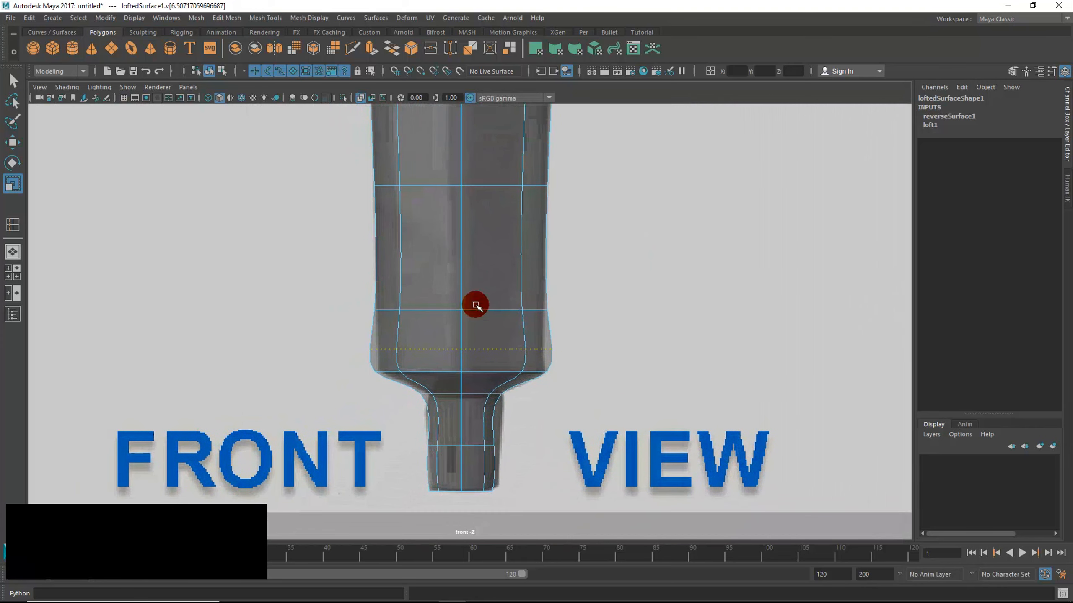
{"action": "left_click", "coordinate": [376, 18]}
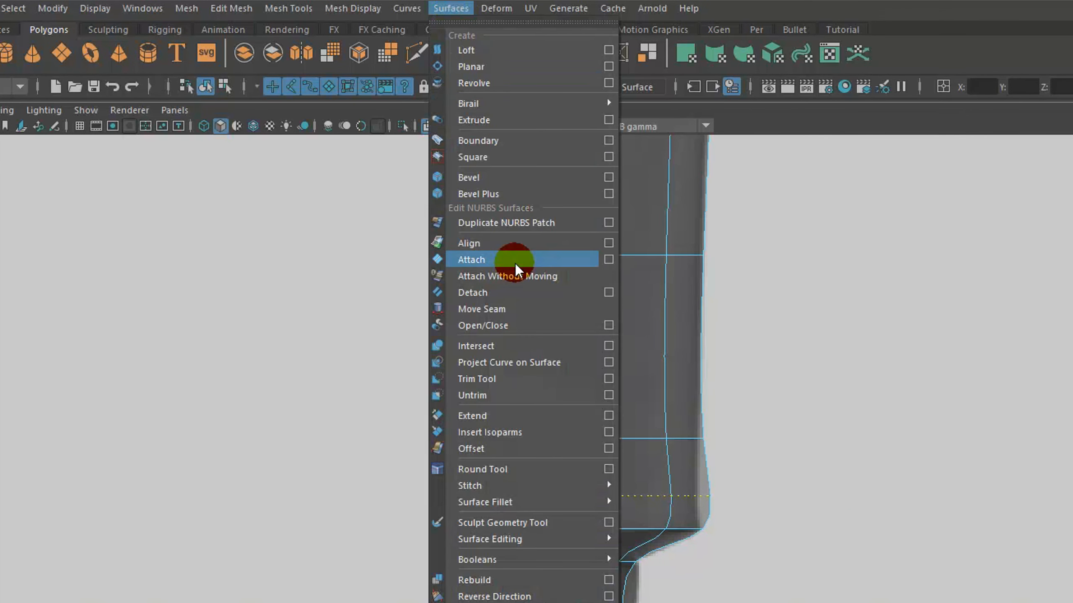
{"action": "left_click", "coordinate": [524, 431]}
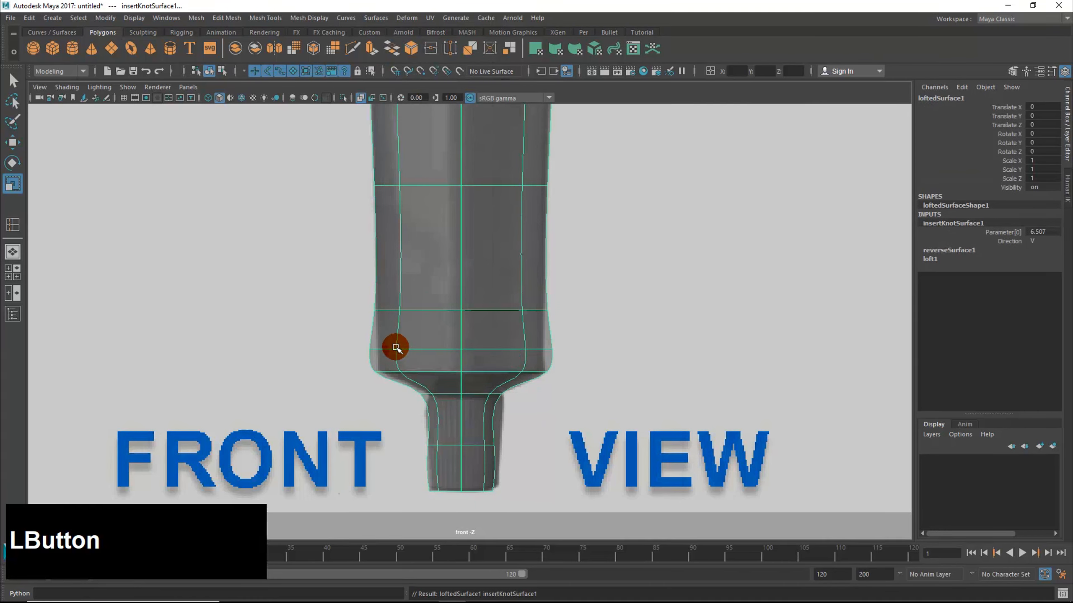
Step: Switch the surface to hull selection and scale the hull ring at the inserted isoparm narrower in X to match the front reference
{"action": "right_click", "coordinate": [377, 350]}
{"action": "mouse_move", "coordinate": [377, 351]}
{"action": "right_mouse_down"}
{"action": "mouse_move", "coordinate": [359, 363]}
{"action": "mouse_move", "coordinate": [333, 353]}
{"action": "mouse_move", "coordinate": [379, 353]}
{"action": "right_mouse_up"}
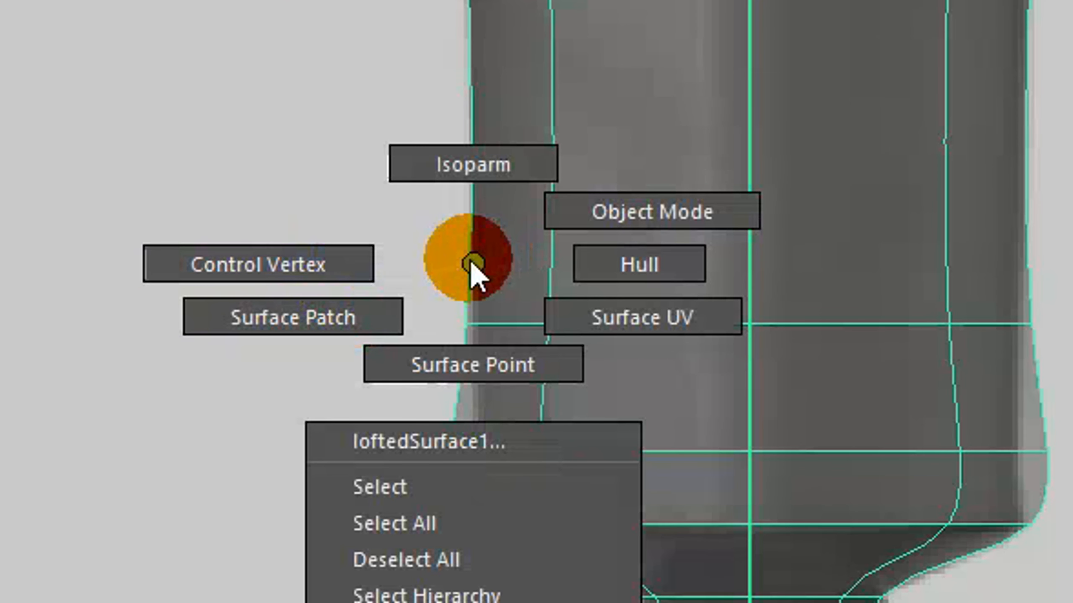
{"action": "right_click_drag", "start_coordinate": [472, 265], "coordinate": [627, 274]}
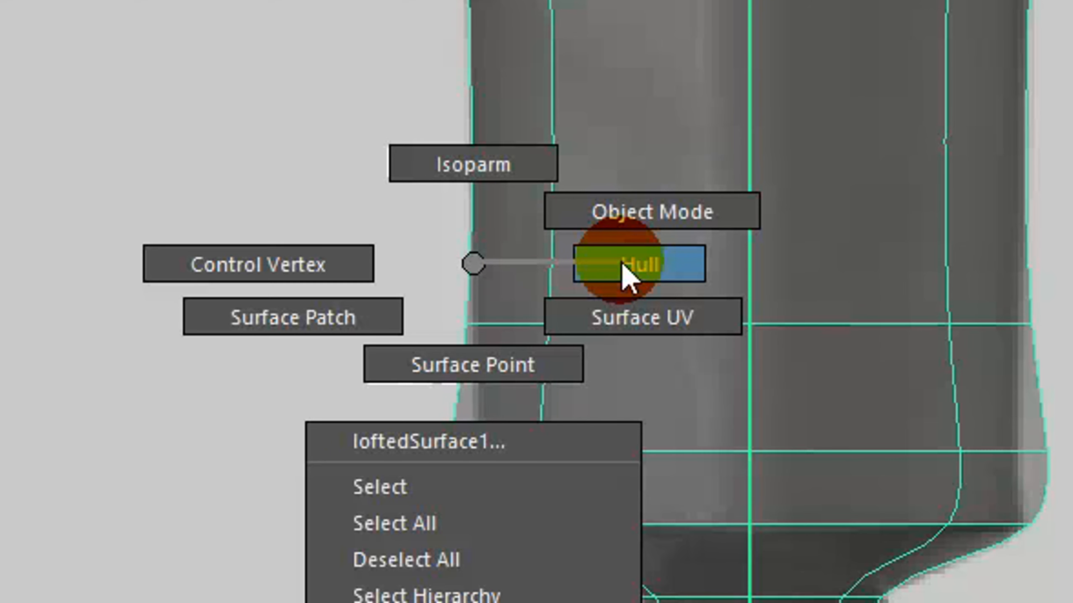
{"action": "right_click_drag", "start_coordinate": [627, 274], "coordinate": [627, 274]}
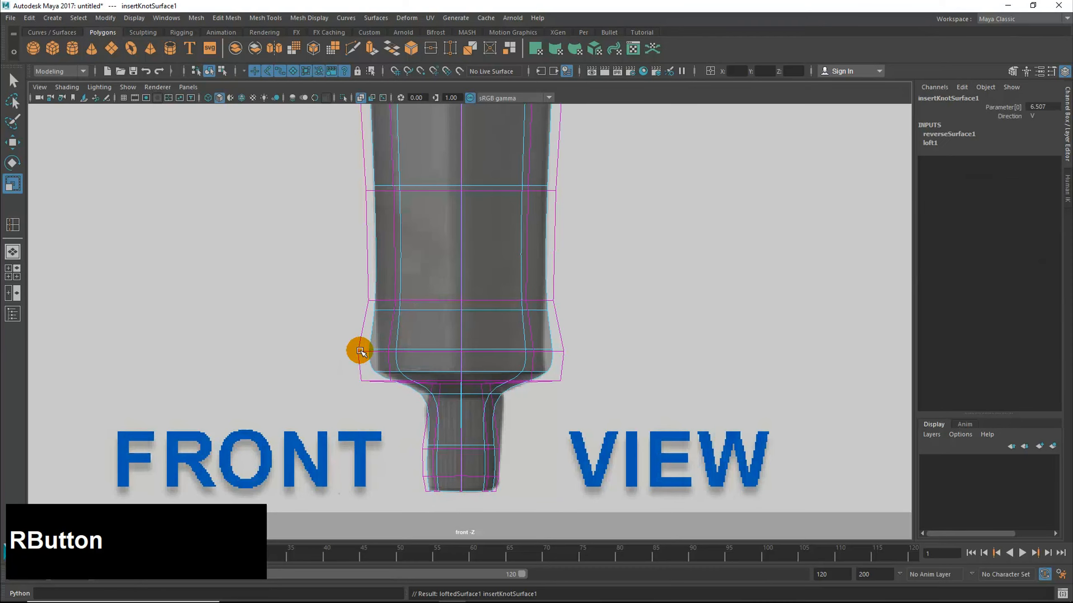
{"action": "left_click", "coordinate": [360, 351]}
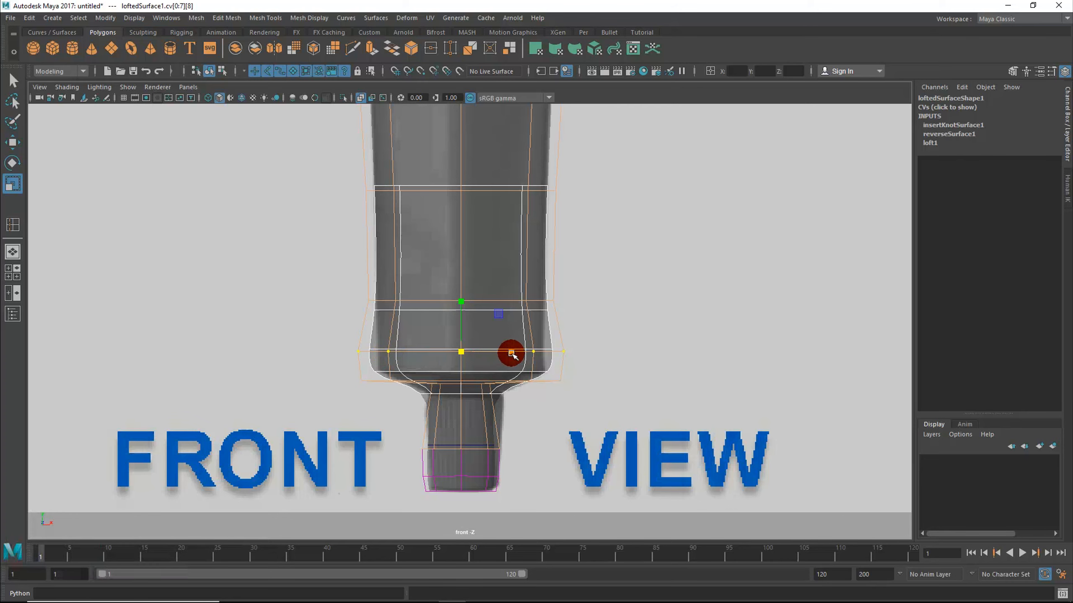
{"action": "left_click_drag", "start_coordinate": [513, 354], "coordinate": [508, 354]}
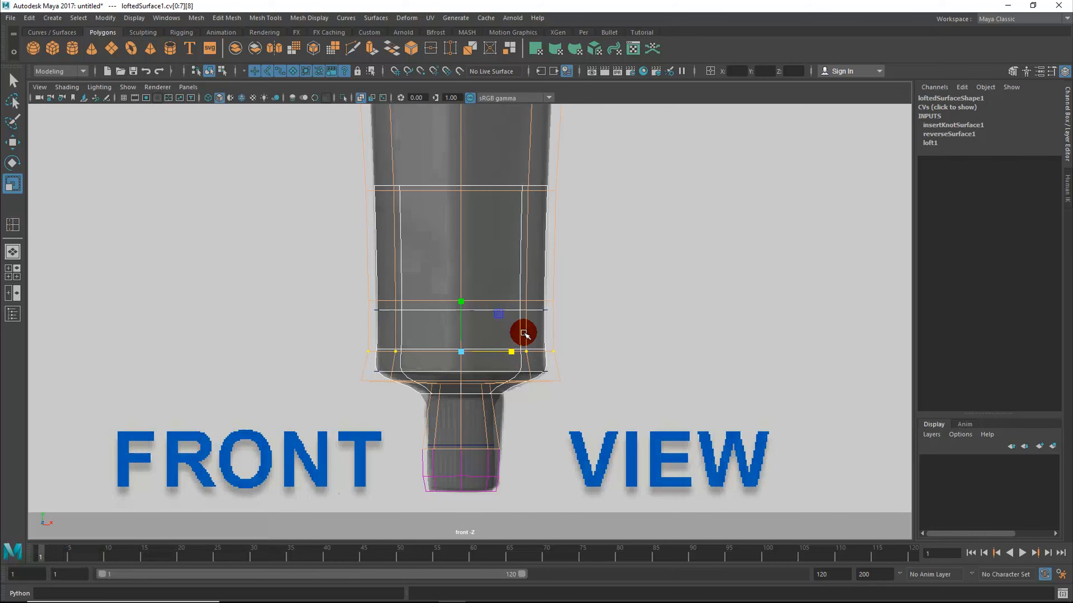
Step: Check the narrowed hull ring in perspective and fine-tune its X scale against the front reference
{"action": "key", "text": "space"}
{"action": "left_click_drag", "start_coordinate": [677, 220], "coordinate": [665, 247]}
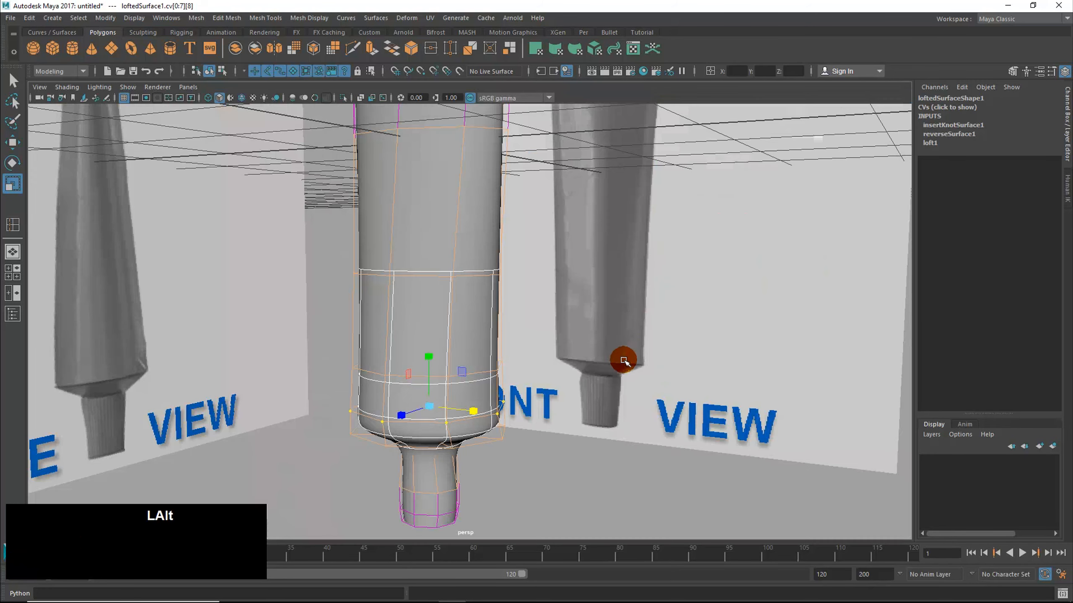
{"action": "left_click_drag", "start_coordinate": [620, 361], "coordinate": [671, 354], "text": "alt"}
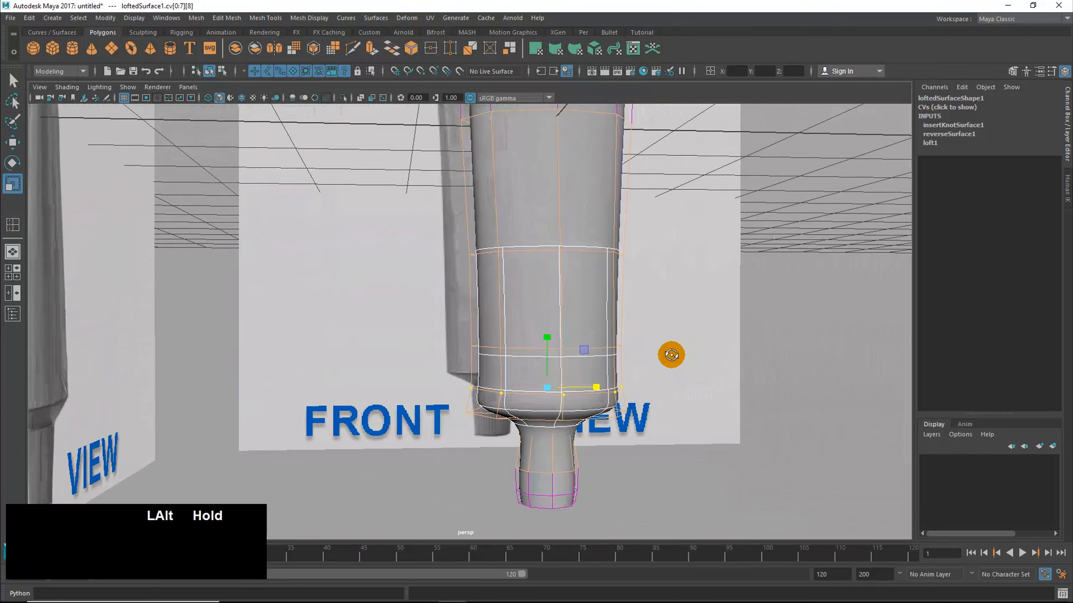
{"action": "key", "text": "space"}
{"action": "left_click_drag", "start_coordinate": [424, 445], "coordinate": [419, 429]}
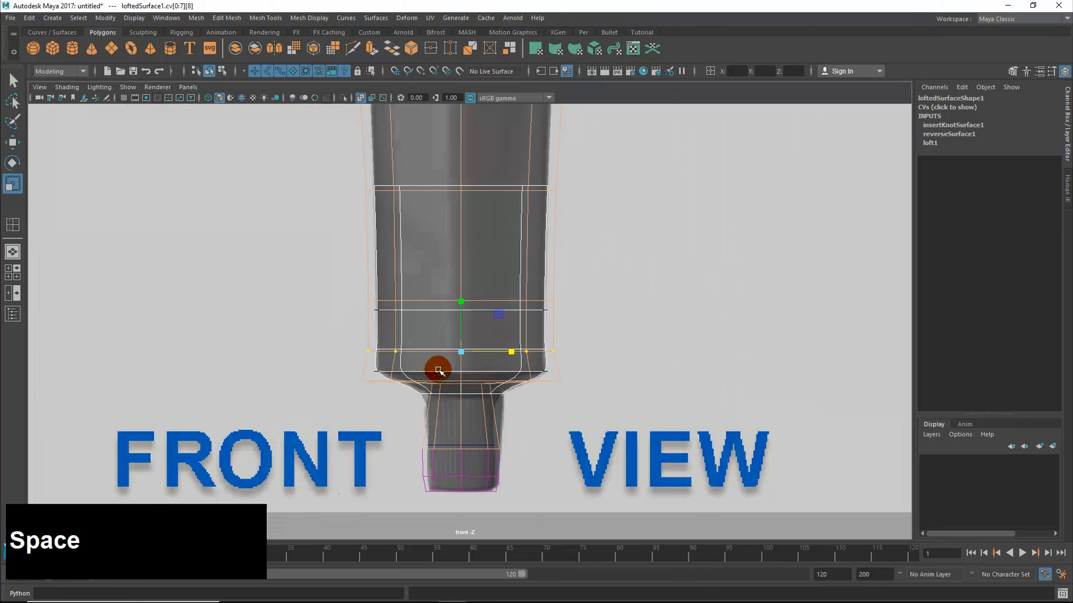
{"action": "middle_click_drag", "start_coordinate": [448, 368], "coordinate": [704, 376], "text": "alt"}
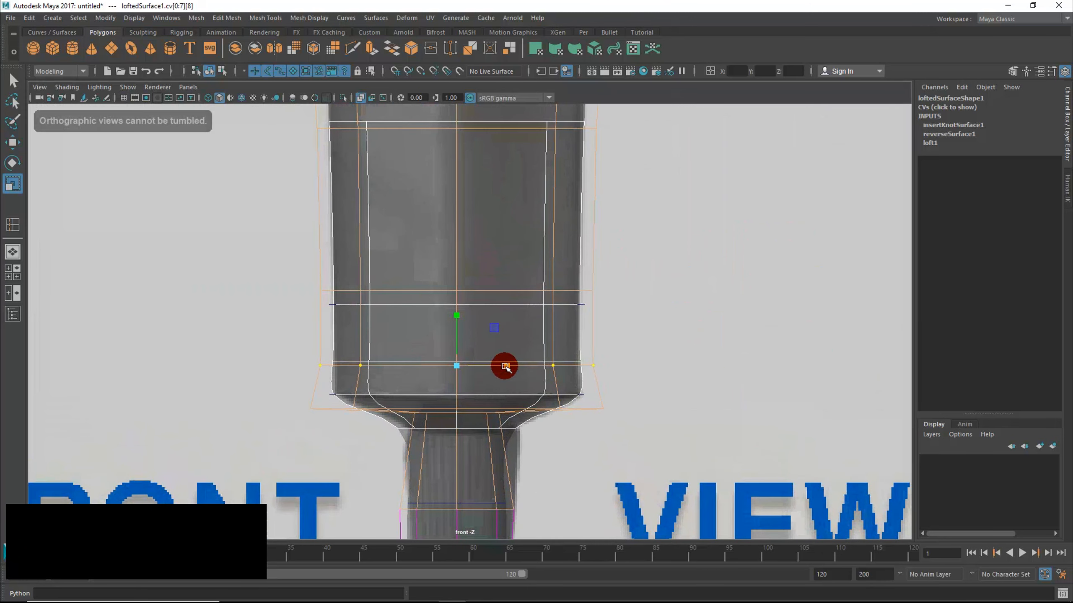
{"action": "left_click_drag", "start_coordinate": [505, 366], "coordinate": [507, 368]}
Step: Turn on X-Ray shading in the side view and scale the same hull ring narrower in Z to match the side reference
{"action": "key", "text": "space"}
{"action": "key", "text": "space"}
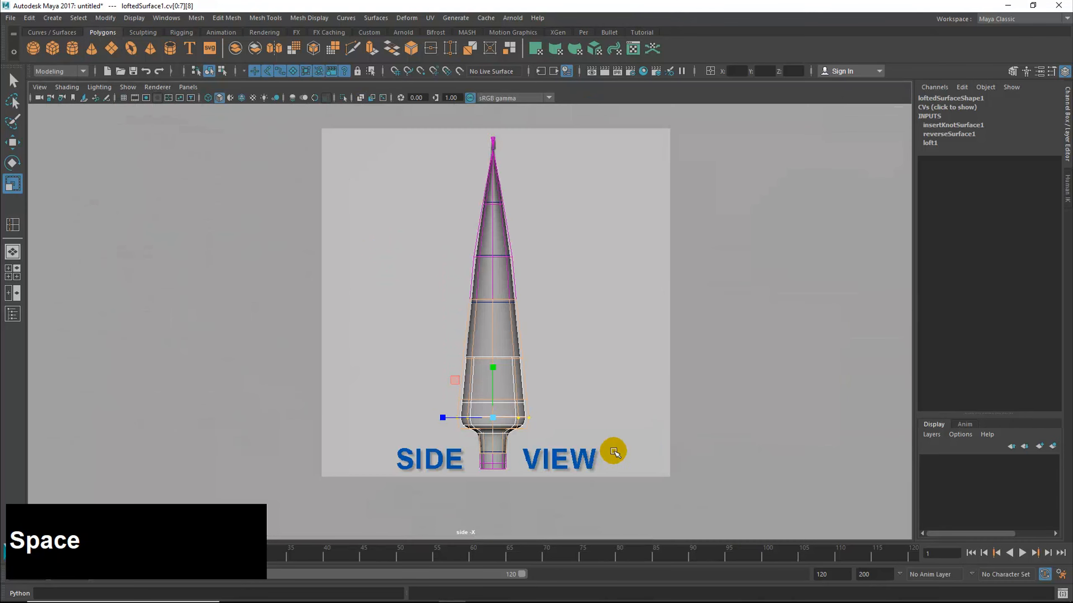
{"action": "middle_click_drag", "start_coordinate": [529, 395], "coordinate": [807, 395], "text": "alt"}
{"action": "middle_click_drag", "start_coordinate": [665, 440], "coordinate": [1071, 313], "text": "alt"}
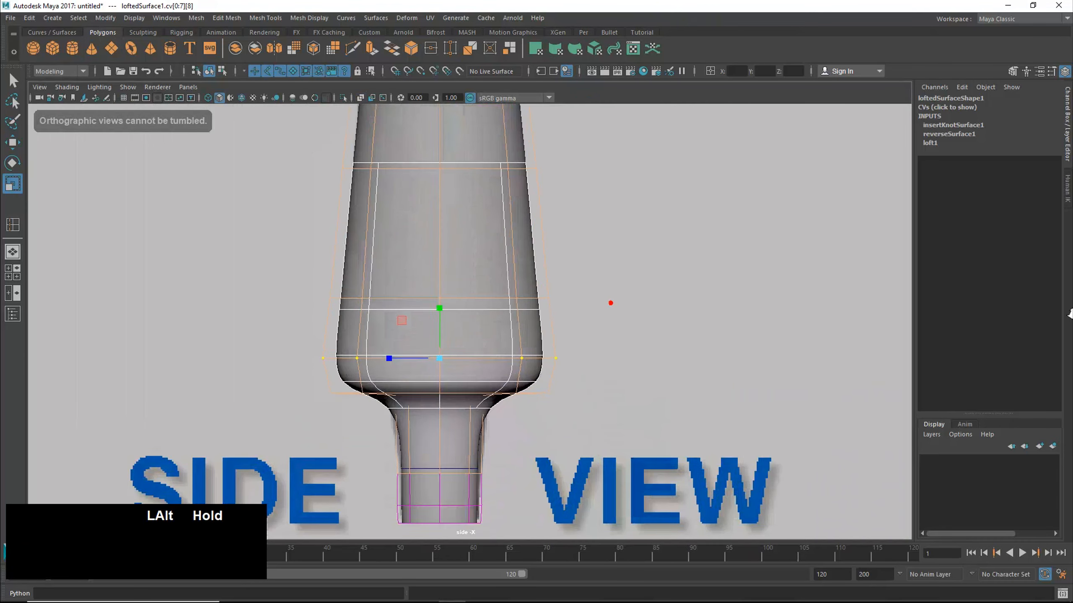
{"action": "middle_click_drag", "start_coordinate": [603, 366], "coordinate": [874, 354], "text": "alt"}
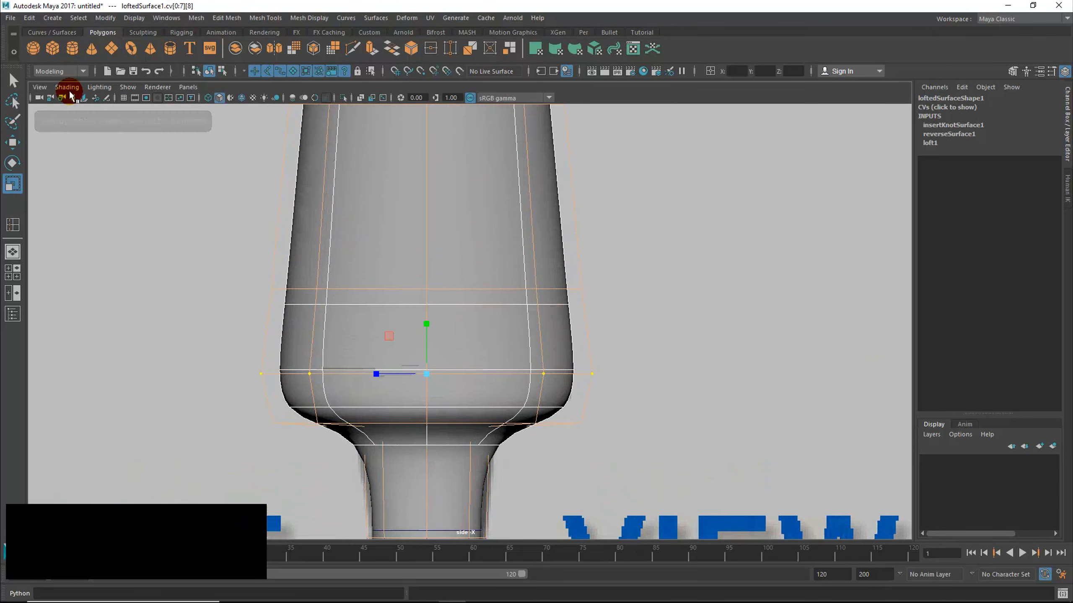
{"action": "left_click", "coordinate": [65, 87]}
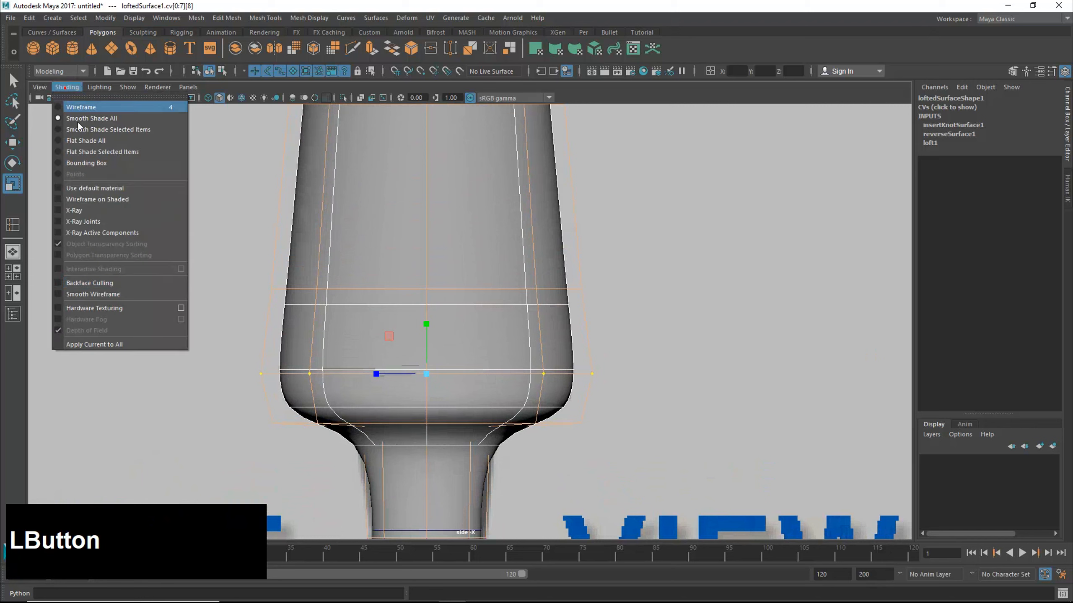
{"action": "left_click", "coordinate": [84, 211]}
{"action": "left_click", "coordinate": [287, 392]}
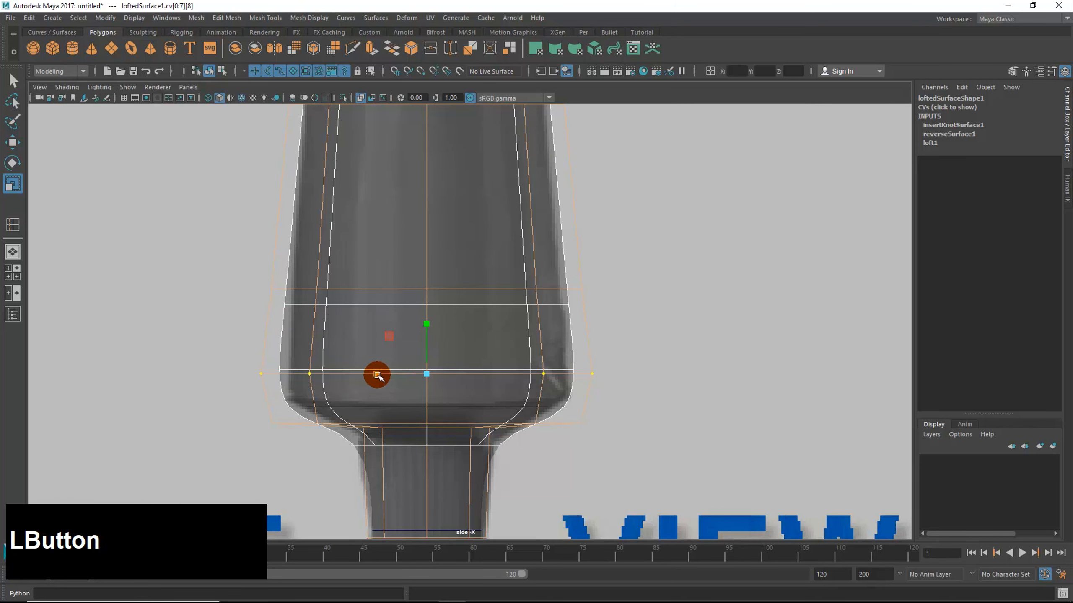
{"action": "left_click_drag", "start_coordinate": [377, 375], "coordinate": [377, 374]}
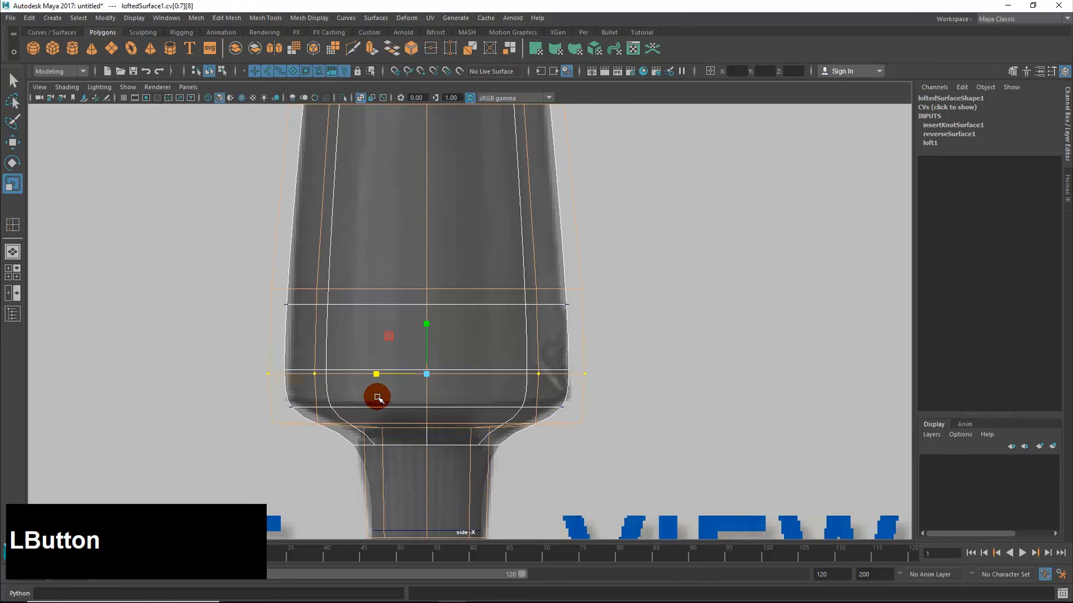
Step: Examine the reshaped area above the shoulder from several angles in the perspective view
{"action": "key", "text": "space"}
{"action": "key", "text": "space"}
{"action": "left_click_drag", "start_coordinate": [536, 338], "coordinate": [522, 342], "text": "alt"}
{"action": "right_click_drag", "start_coordinate": [541, 342], "coordinate": [638, 366], "text": "alt"}
{"action": "middle_click_drag", "start_coordinate": [637, 366], "coordinate": [615, 309], "text": "alt"}
{"action": "right_click_drag", "start_coordinate": [615, 309], "coordinate": [684, 313], "text": "alt"}
{"action": "left_click_drag", "start_coordinate": [567, 344], "coordinate": [567, 347], "text": "alt"}
{"action": "left_click_drag", "start_coordinate": [461, 385], "coordinate": [453, 381], "text": "alt"}
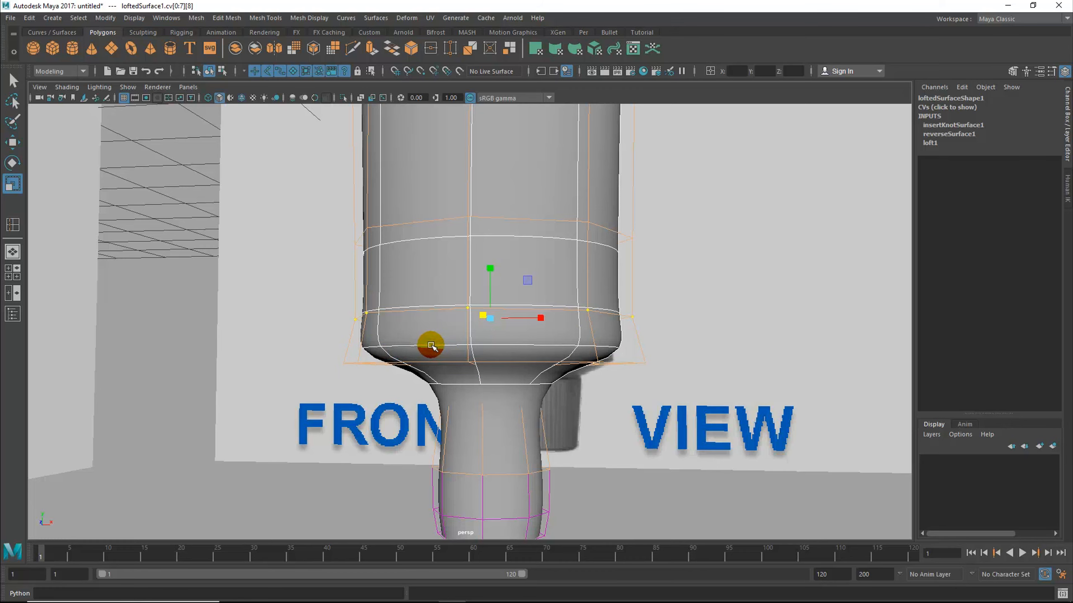
{"action": "left_click_drag", "start_coordinate": [437, 359], "coordinate": [423, 369], "text": "alt"}
{"action": "left_click_drag", "start_coordinate": [281, 409], "coordinate": [262, 386], "text": "alt"}
Step: Select the hull ring at the shoulder edge and step the selection between the neighbouring hull rings, ending back on the shoulder ring
{"action": "left_click", "coordinate": [258, 380]}
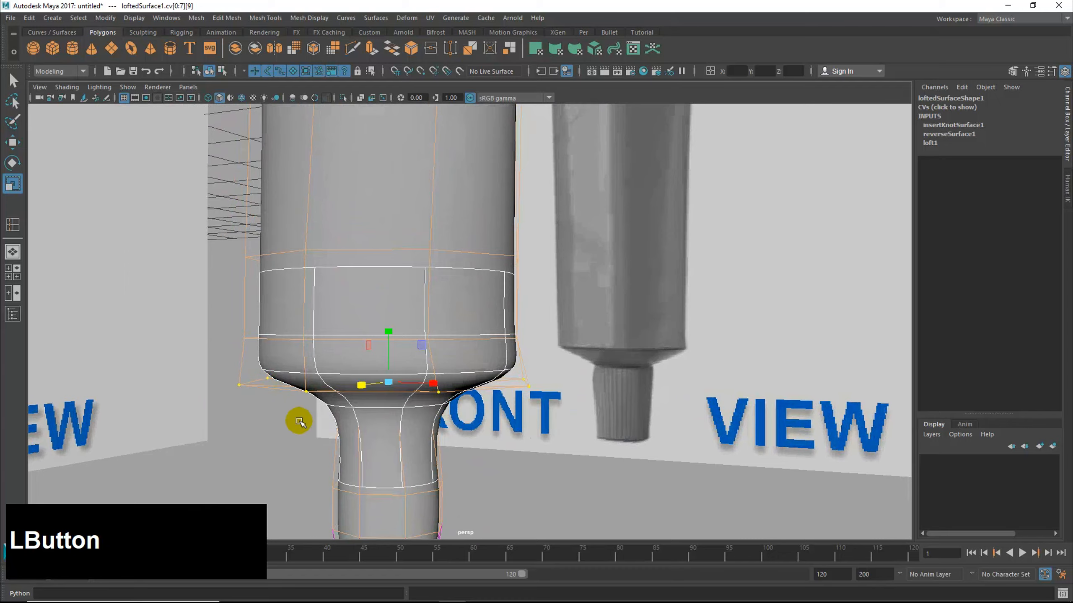
{"action": "left_click_drag", "start_coordinate": [299, 421], "coordinate": [227, 366], "text": "alt"}
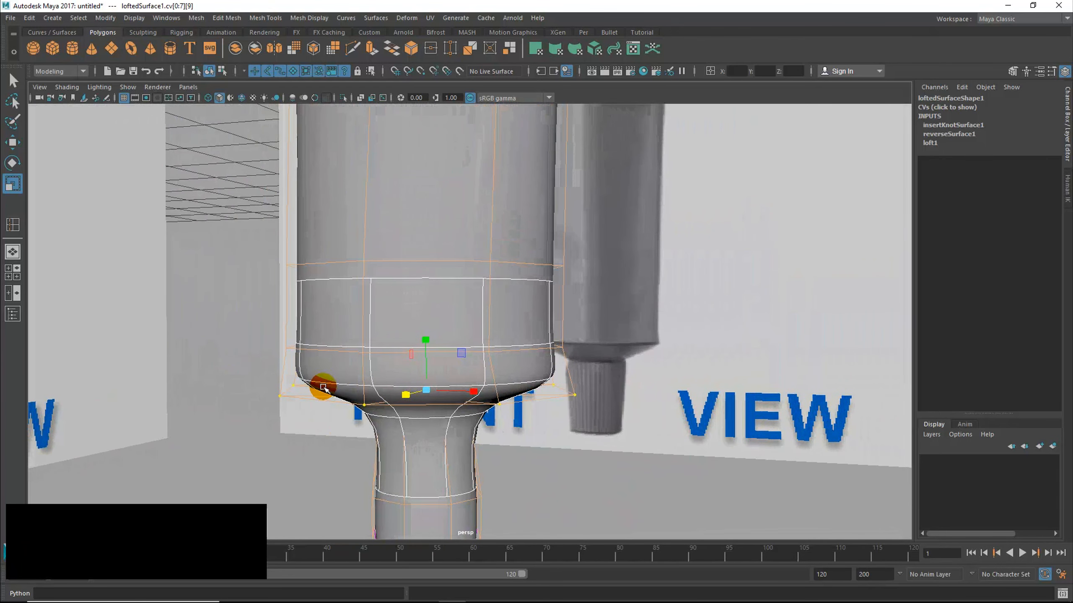
{"action": "left_click", "coordinate": [312, 348]}
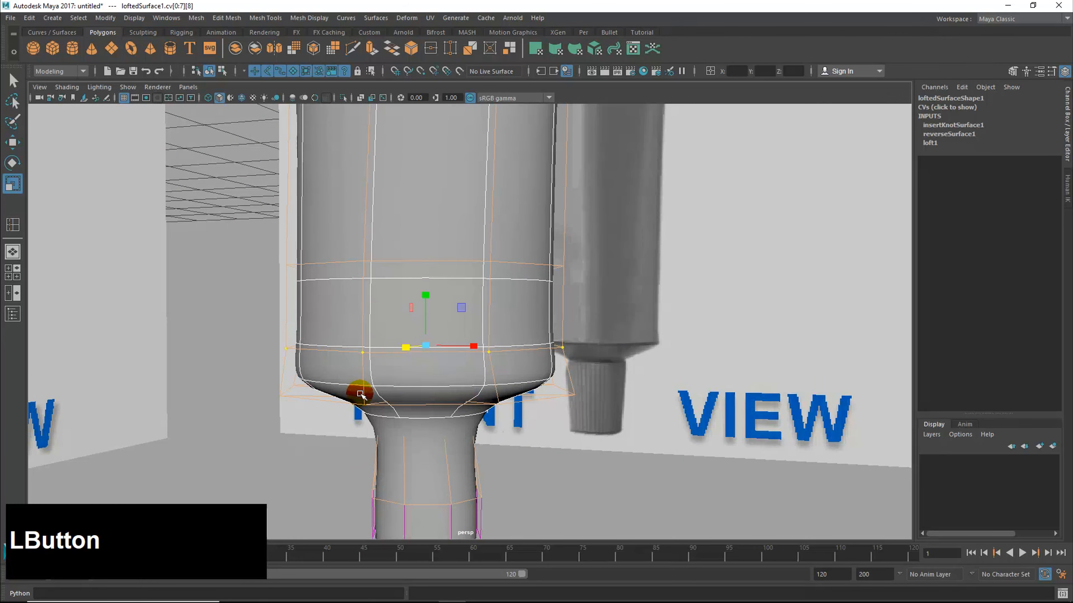
{"action": "key", "text": "Up"}
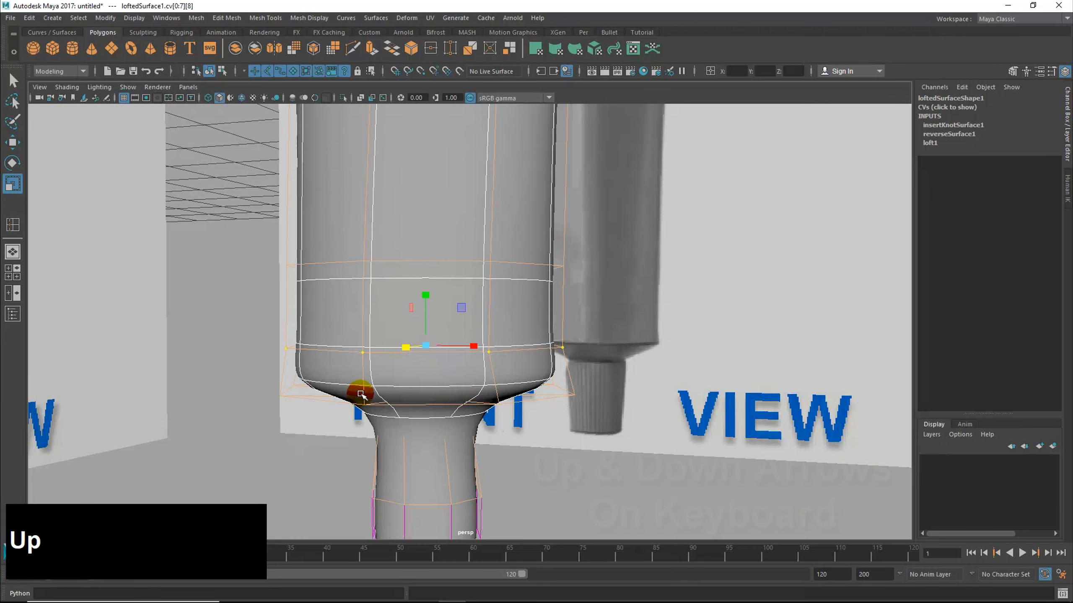
{"action": "key", "text": "Down"}
{"action": "key", "text": "Down"}
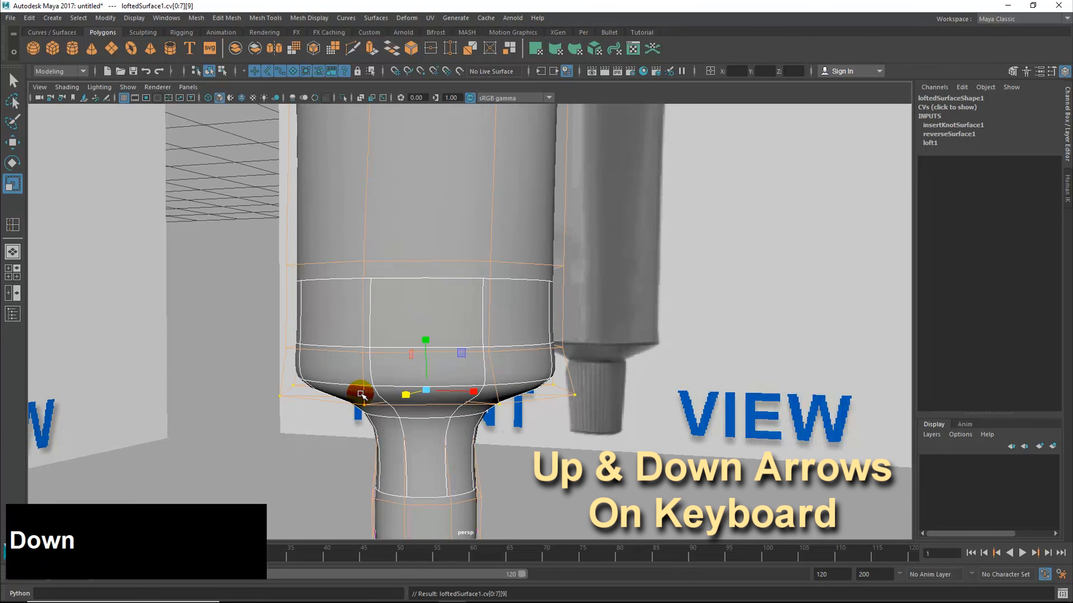
{"action": "key", "text": "Up"}
{"action": "key", "text": "Up"}
{"action": "key", "text": "Up"}
{"action": "key", "text": "Down"}
{"action": "key", "text": "Down"}
{"action": "key", "text": "Down"}
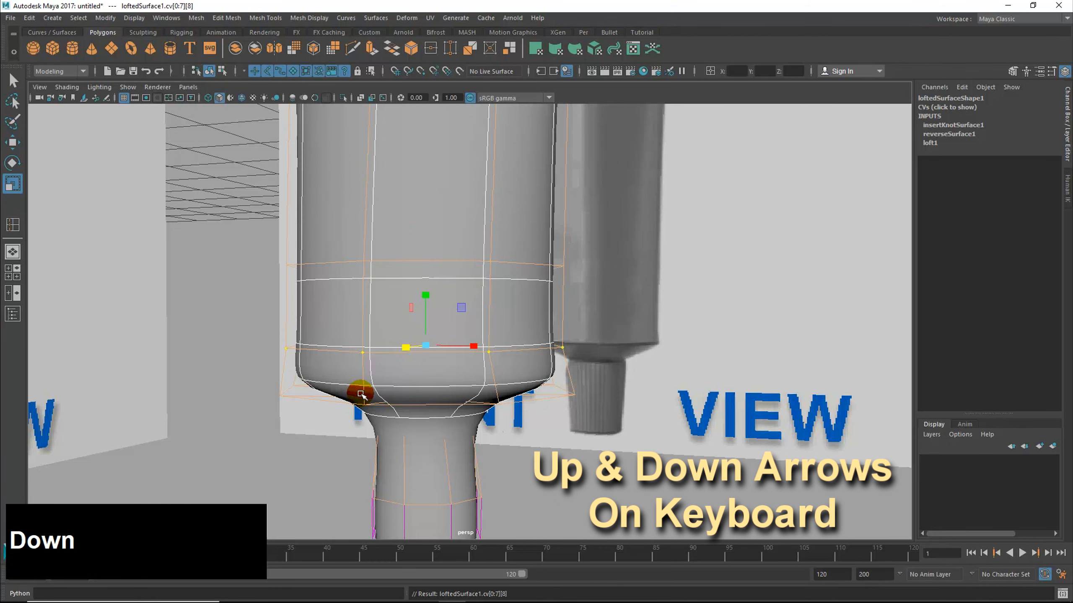
{"action": "key", "text": "Up"}
{"action": "key", "text": "Down"}
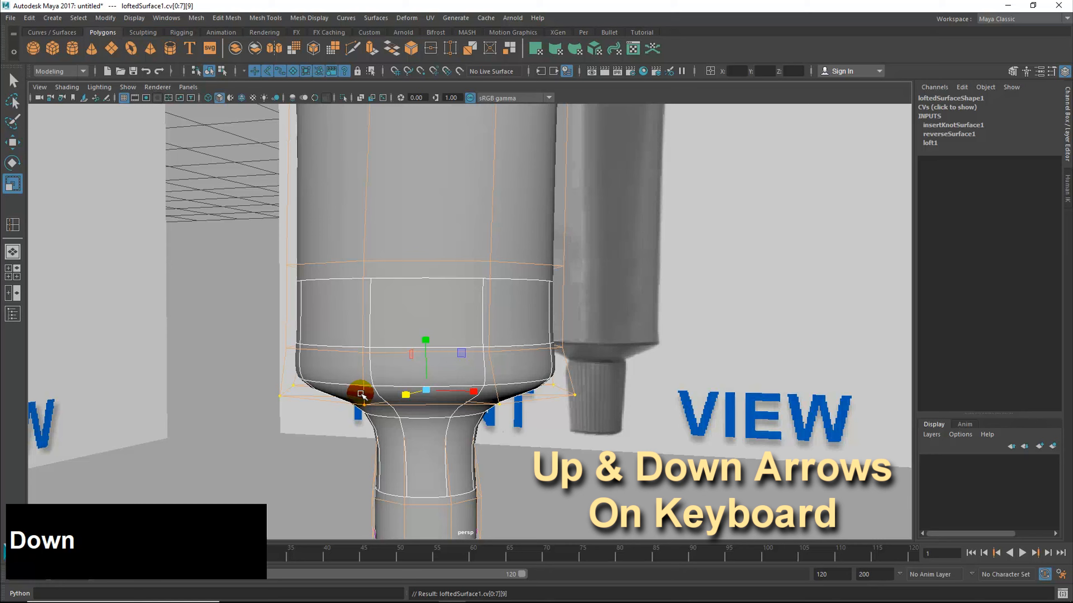
{"action": "key", "text": "Up"}
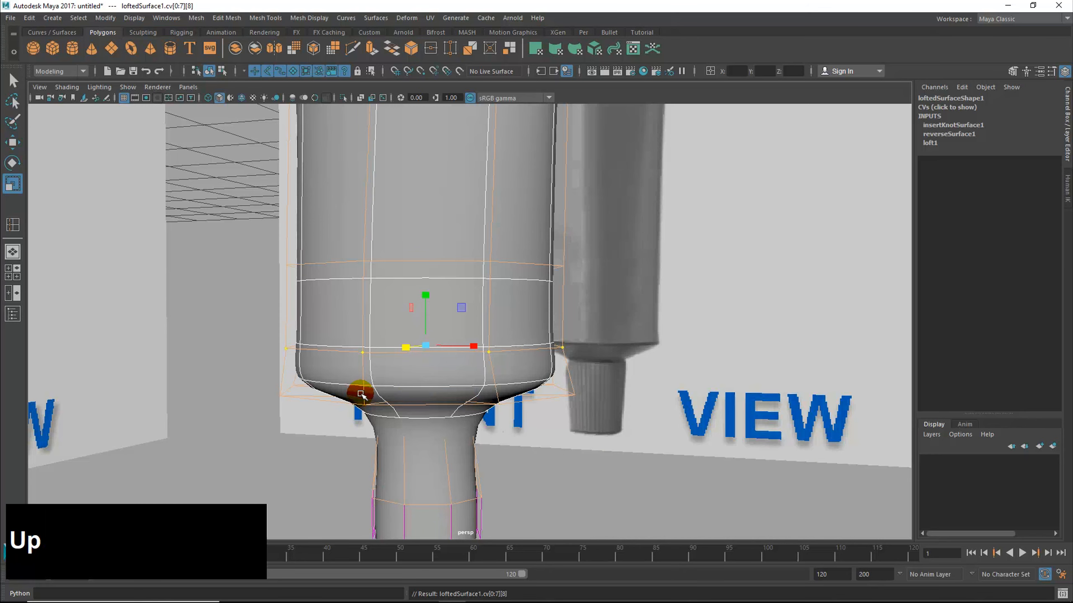
{"action": "key", "text": "Up"}
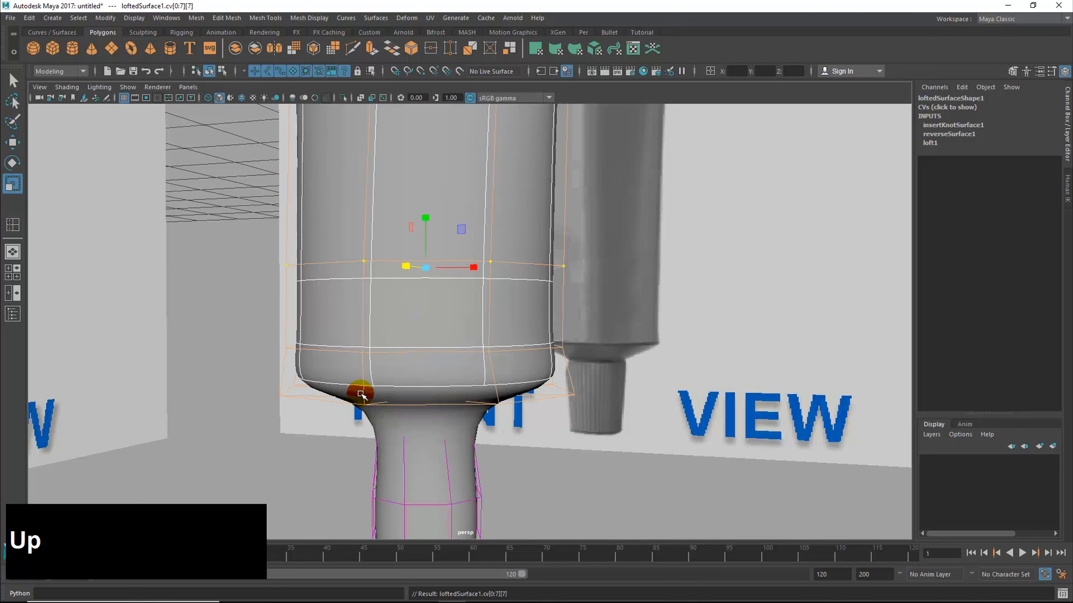
{"action": "key", "text": "Down"}
{"action": "key", "text": "Down"}
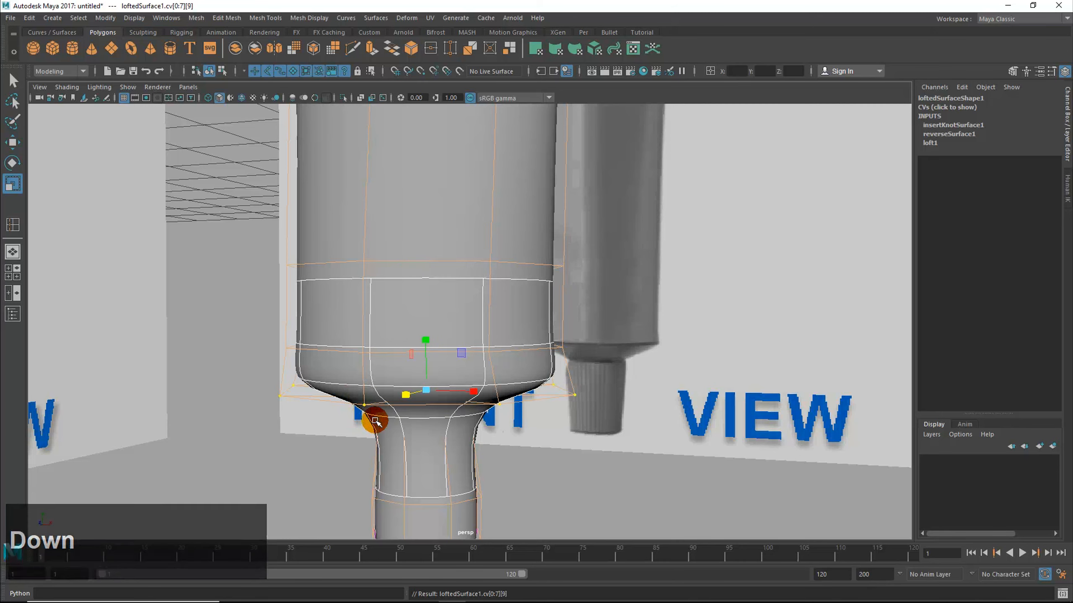
{"action": "key", "text": "space"}
{"action": "key", "text": "space"}
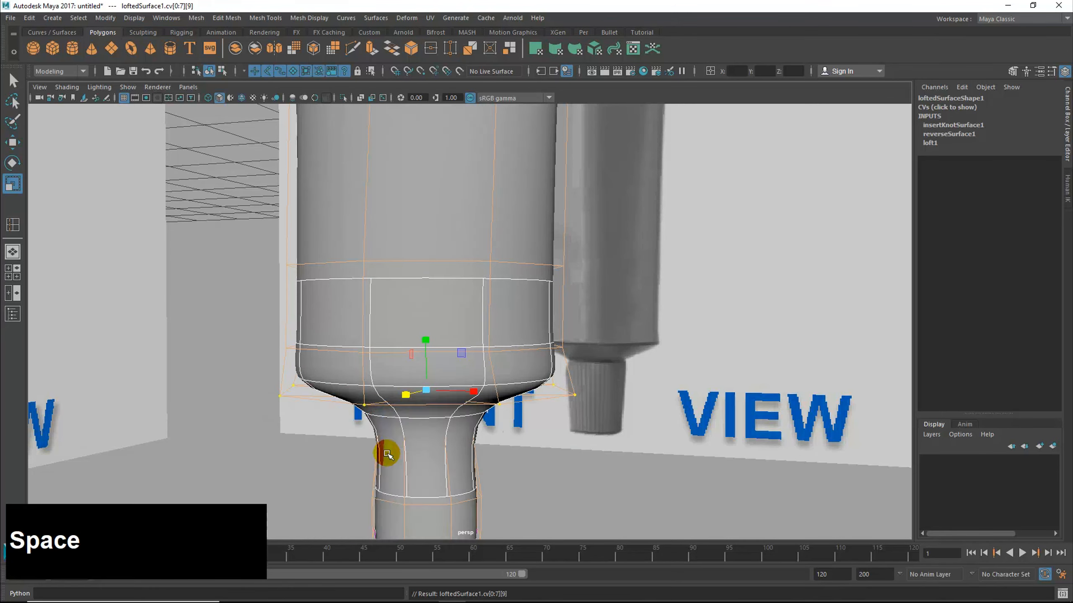
Step: Compare the shoulder-edge hull ring with the front reference and scale it uniformly smaller to match the tube's outline
{"action": "left_click", "coordinate": [407, 440]}
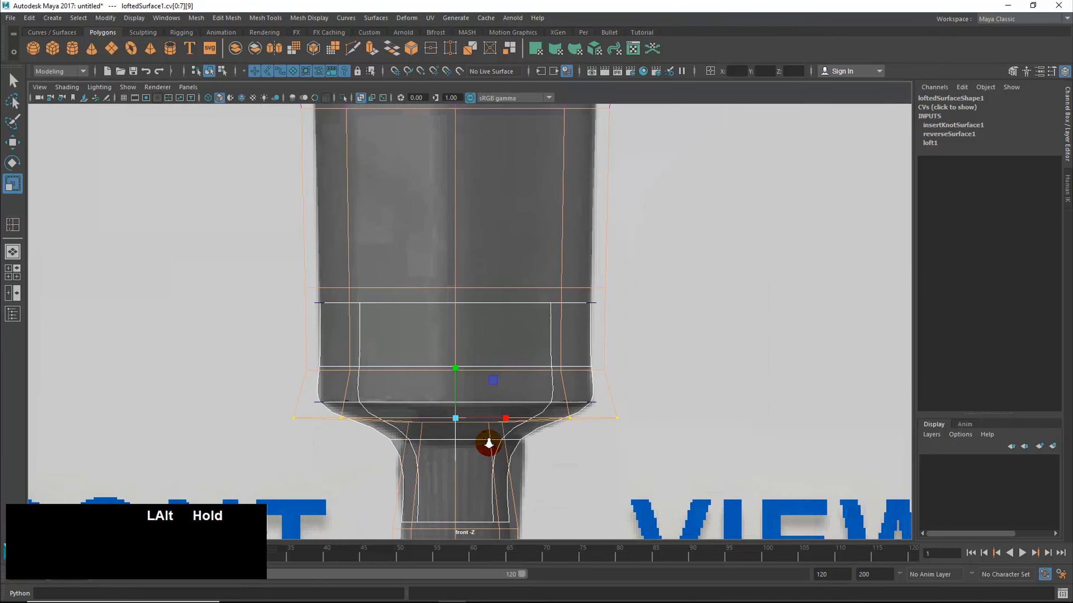
{"action": "key", "text": "space"}
{"action": "key", "text": "space"}
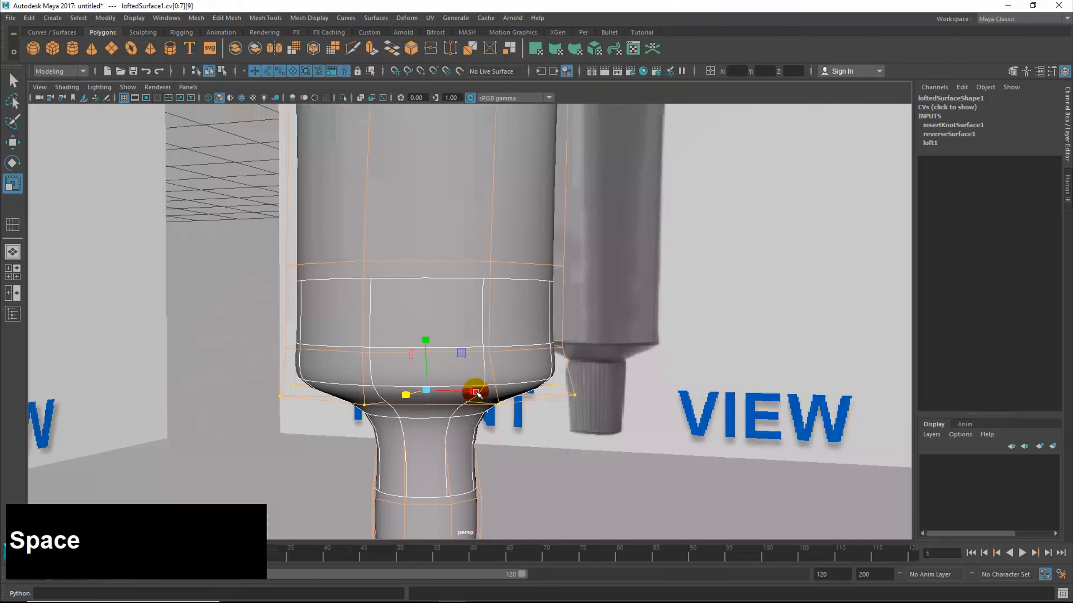
{"action": "left_click", "coordinate": [429, 391]}
{"action": "key", "text": "space"}
{"action": "key", "text": "space"}
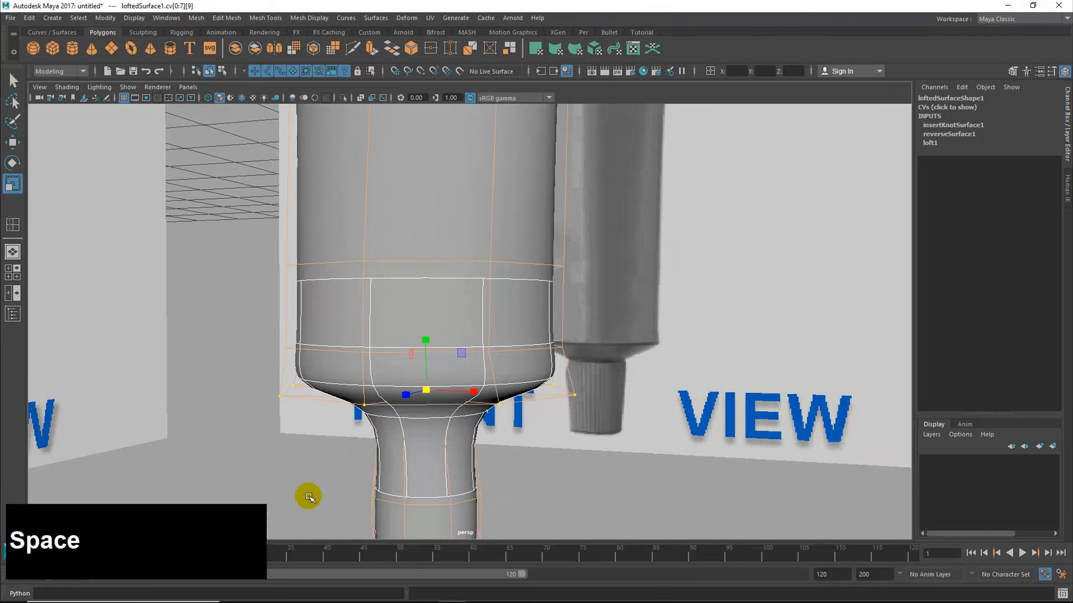
{"action": "left_click_drag", "start_coordinate": [454, 419], "coordinate": [460, 426]}
{"action": "key", "text": "space"}
{"action": "key", "text": "space"}
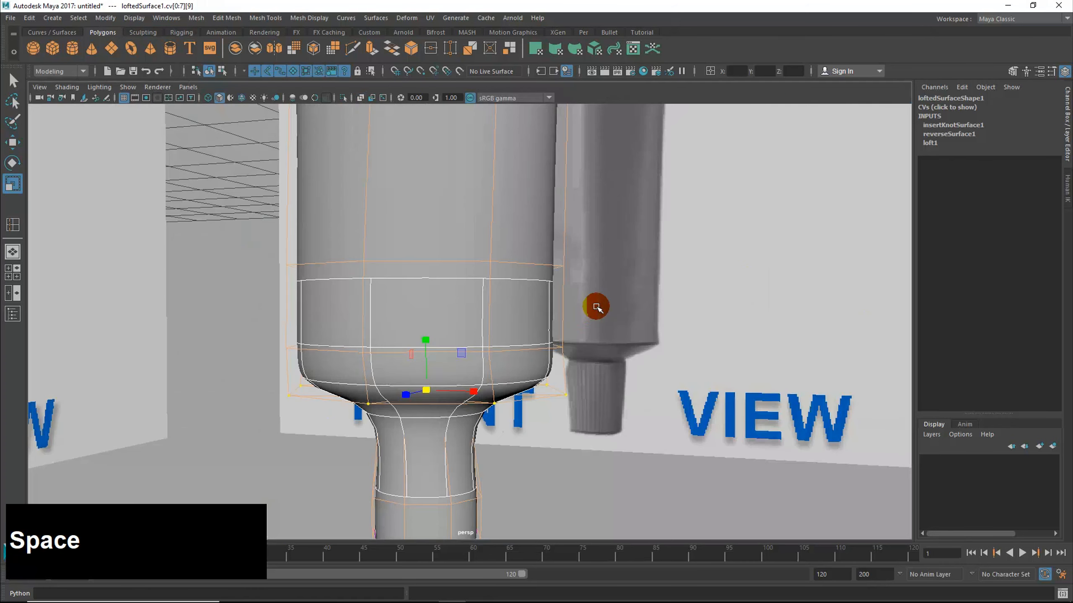
Step: Inspect the reshaped shoulder from several angles, returning to object mode and deselecting the surface for a clear look
{"action": "left_click_drag", "start_coordinate": [591, 305], "coordinate": [560, 318], "text": "alt"}
{"action": "left_click_drag", "start_coordinate": [651, 371], "coordinate": [675, 338], "text": "alt"}
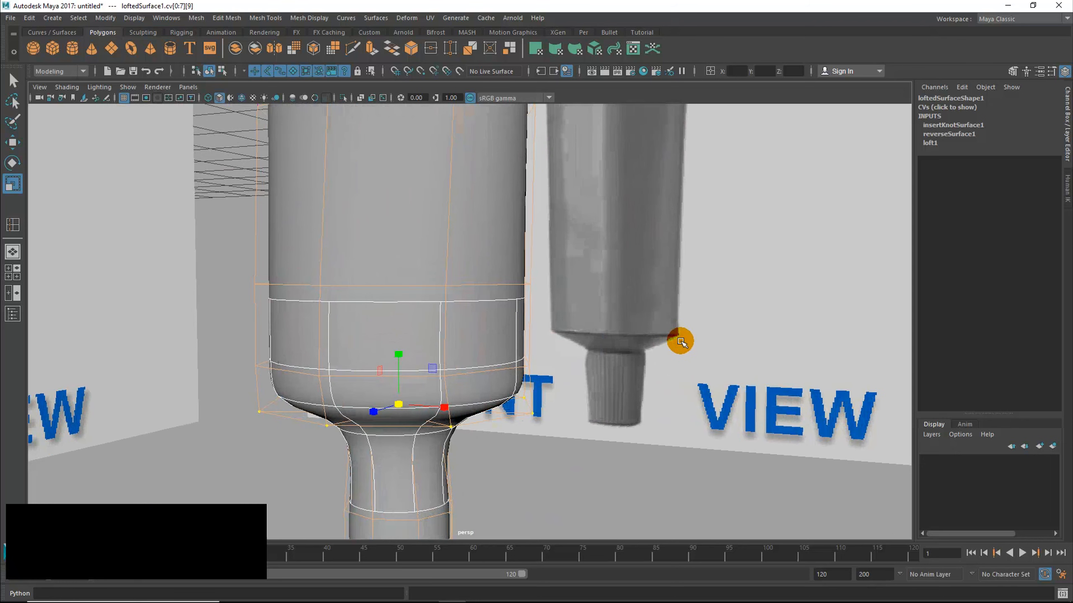
{"action": "left_click_drag", "start_coordinate": [546, 402], "coordinate": [562, 310], "text": "alt"}
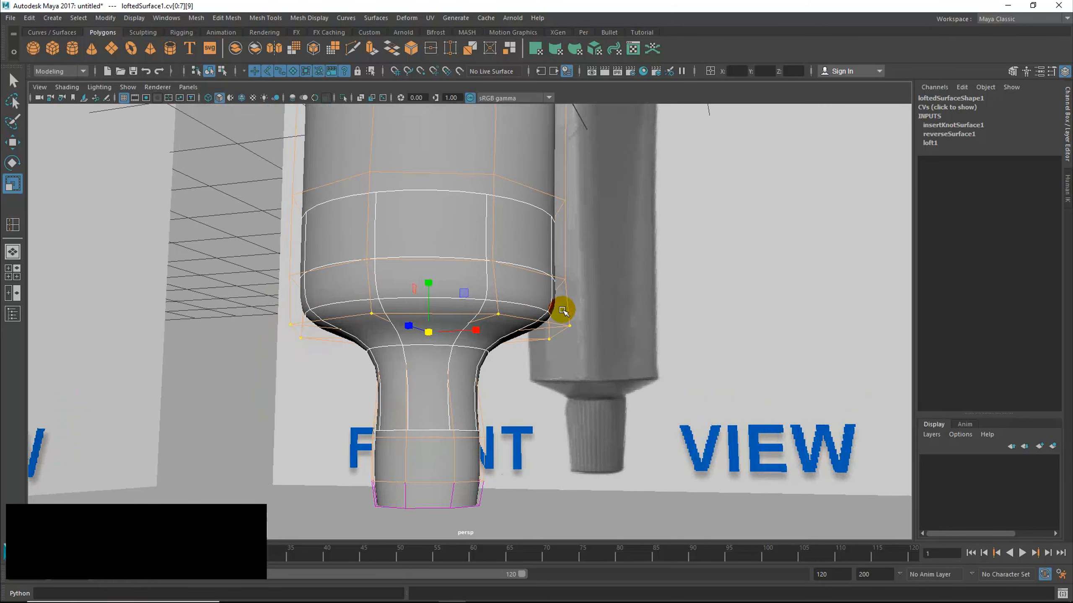
{"action": "key", "text": "space"}
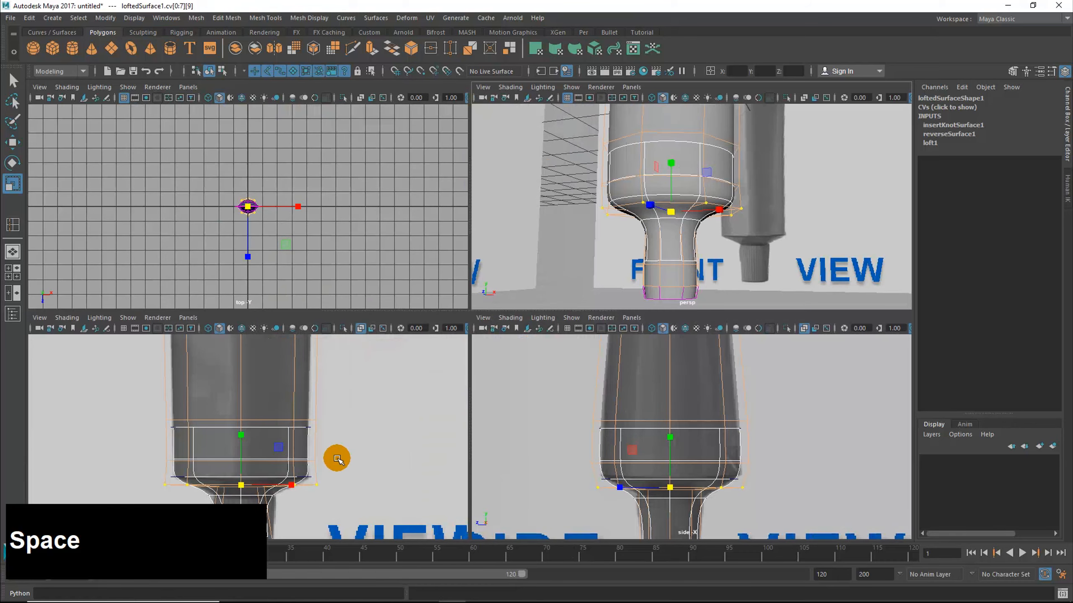
{"action": "key", "text": "space"}
{"action": "left_click_drag", "start_coordinate": [574, 281], "coordinate": [555, 290], "text": "alt"}
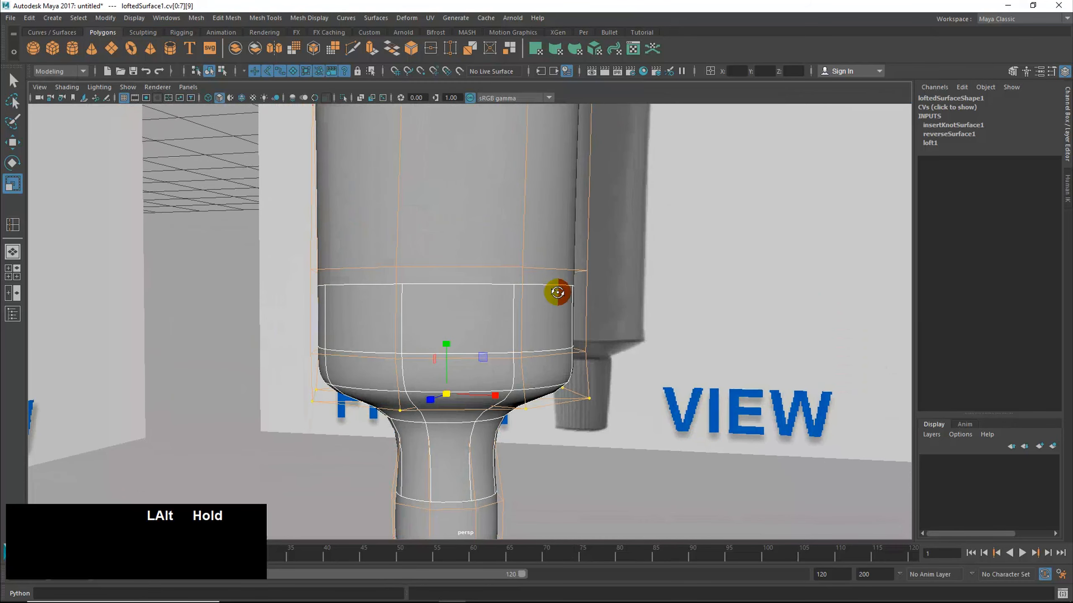
{"action": "right_click_drag", "start_coordinate": [433, 196], "coordinate": [483, 180]}
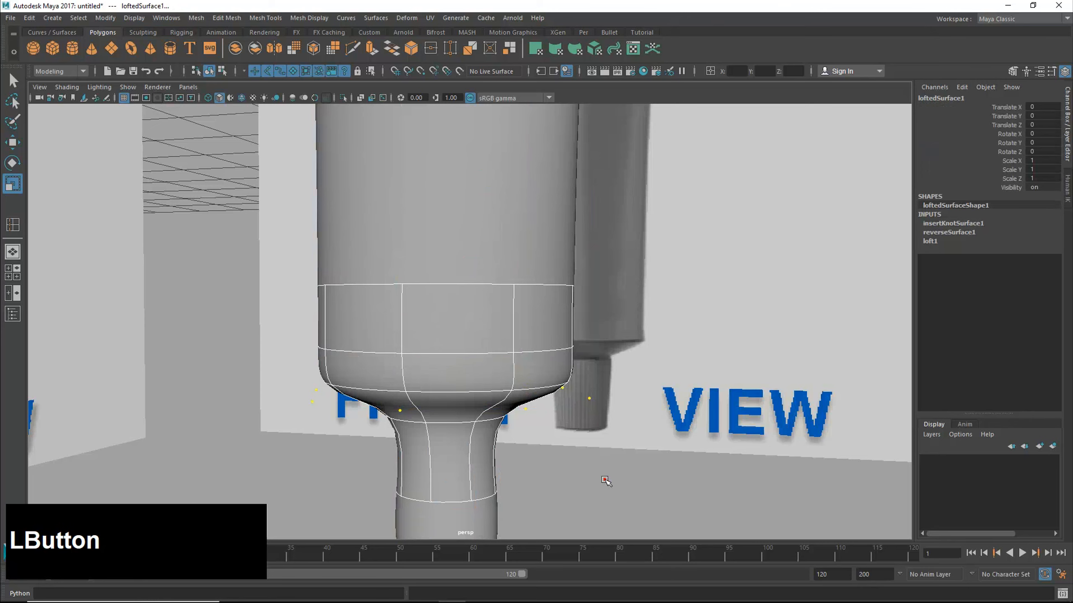
{"action": "left_click", "coordinate": [627, 495]}
{"action": "right_click_drag", "start_coordinate": [576, 425], "coordinate": [443, 431], "text": "alt"}
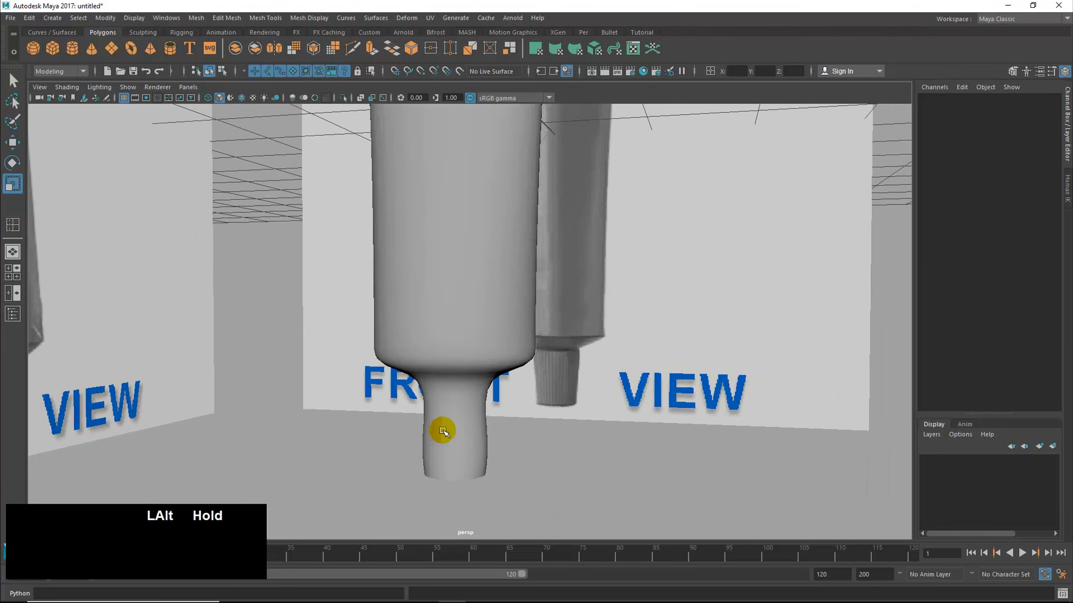
Step: Select the lofted tube surface and switch it to isoparm selection in a close front view of the shoulder
{"action": "left_click", "coordinate": [470, 355]}
{"action": "left_click_drag", "start_coordinate": [485, 423], "coordinate": [486, 432], "text": "alt"}
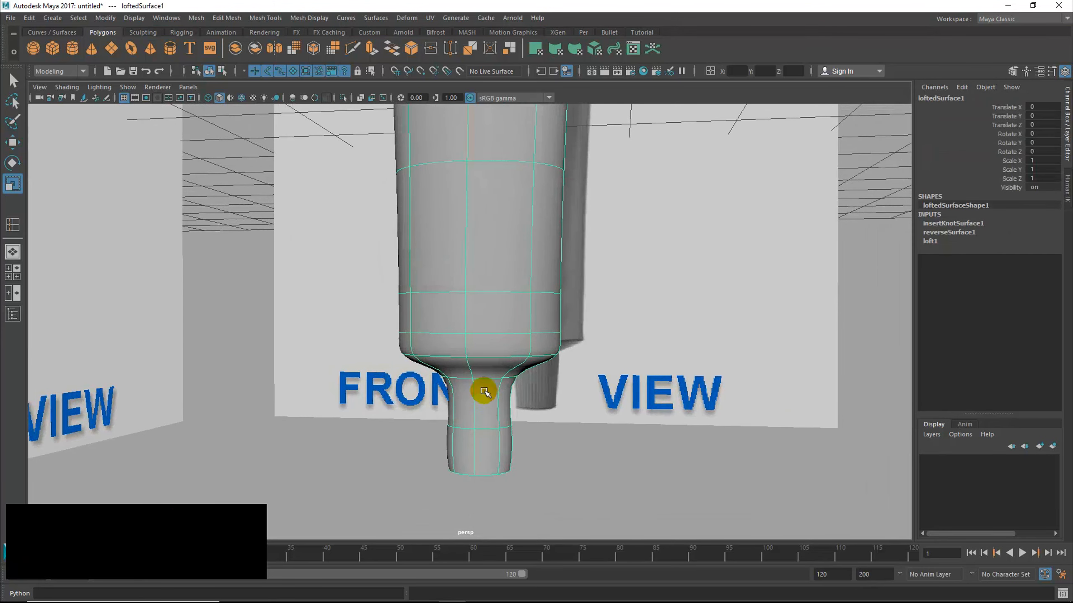
{"action": "right_click_drag", "start_coordinate": [488, 356], "coordinate": [486, 255]}
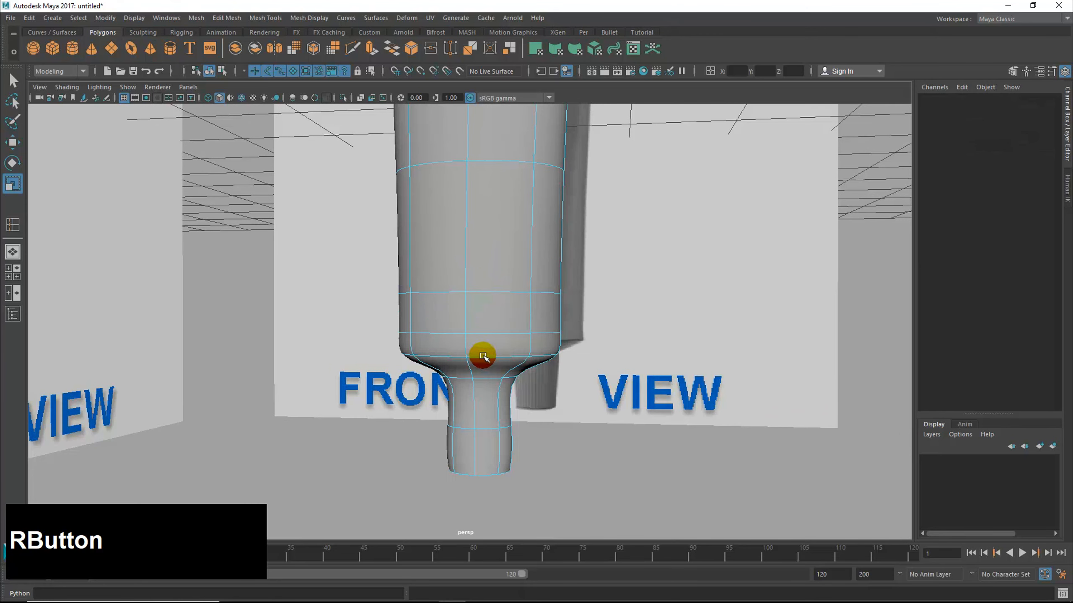
{"action": "key", "text": "space"}
{"action": "key", "text": "space"}
{"action": "right_click_drag", "start_coordinate": [411, 450], "coordinate": [559, 453], "text": "alt"}
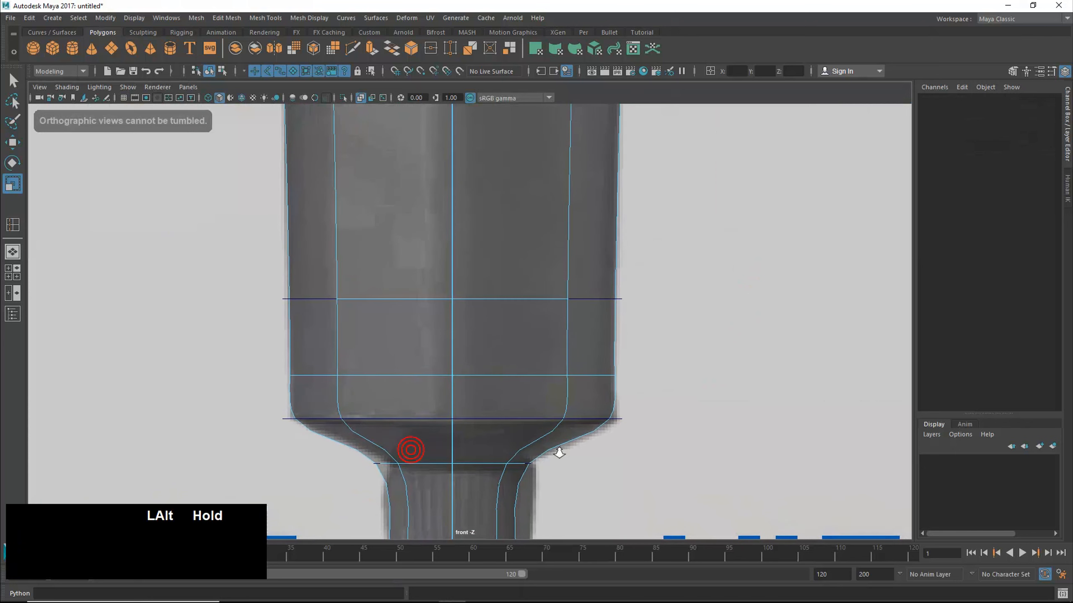
{"action": "left_click", "coordinate": [537, 432]}
{"action": "left_click_drag", "start_coordinate": [544, 438], "coordinate": [497, 424]}
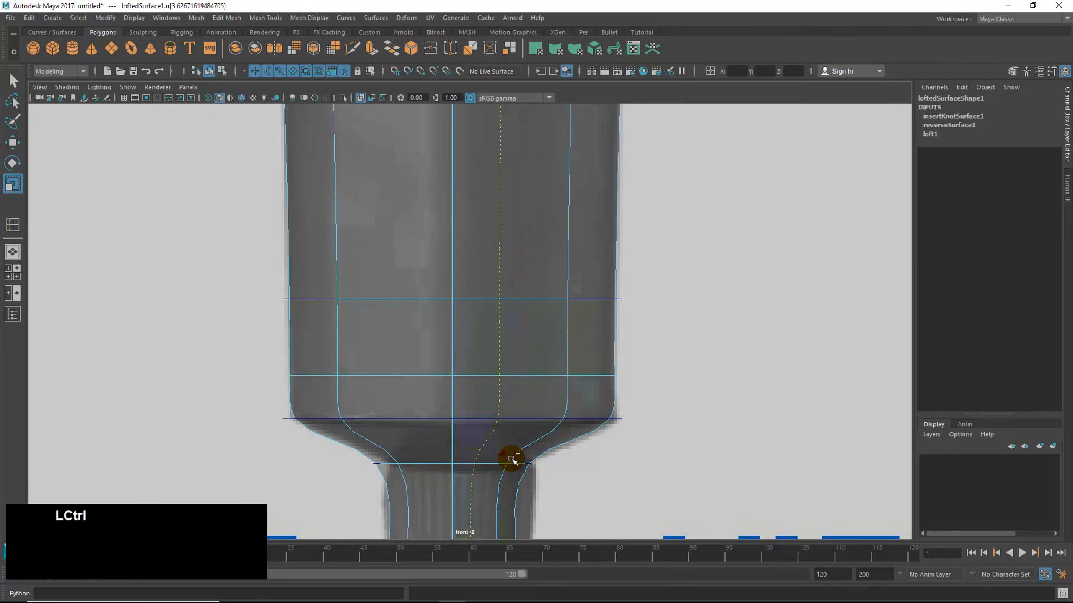
{"action": "key", "text": "z"}
Step: Insert a horizontal isoparm around the tube just below the shoulder edge, at V parameter about 7.212
{"action": "left_click_drag", "start_coordinate": [477, 376], "coordinate": [479, 423]}
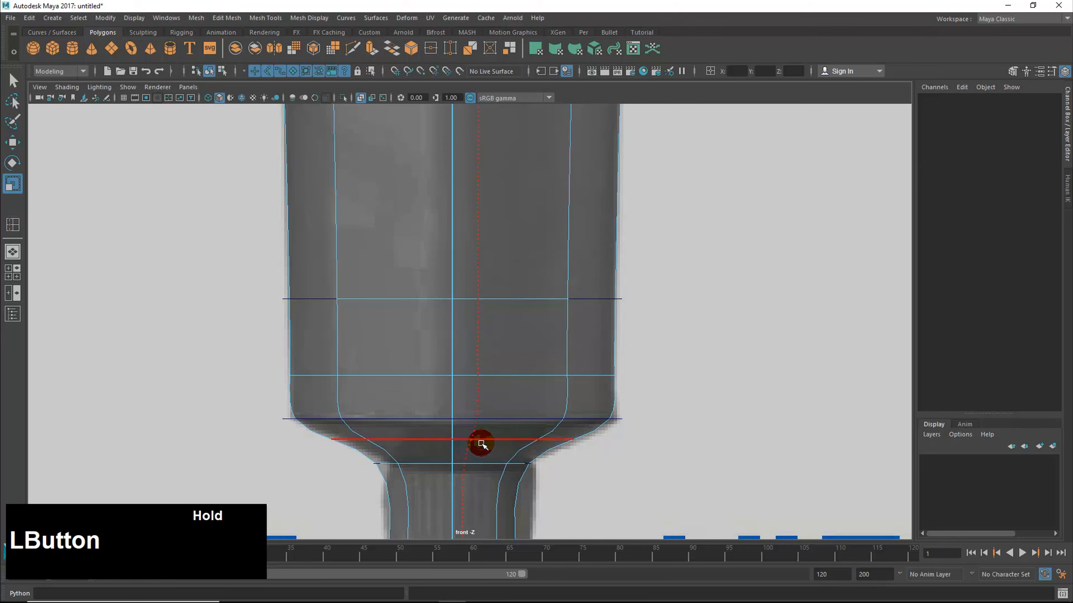
{"action": "mouse_move", "coordinate": [482, 438]}
{"action": "left_mouse_down"}
{"action": "mouse_move", "coordinate": [502, 189]}
{"action": "mouse_move", "coordinate": [503, 438]}
{"action": "left_mouse_up"}
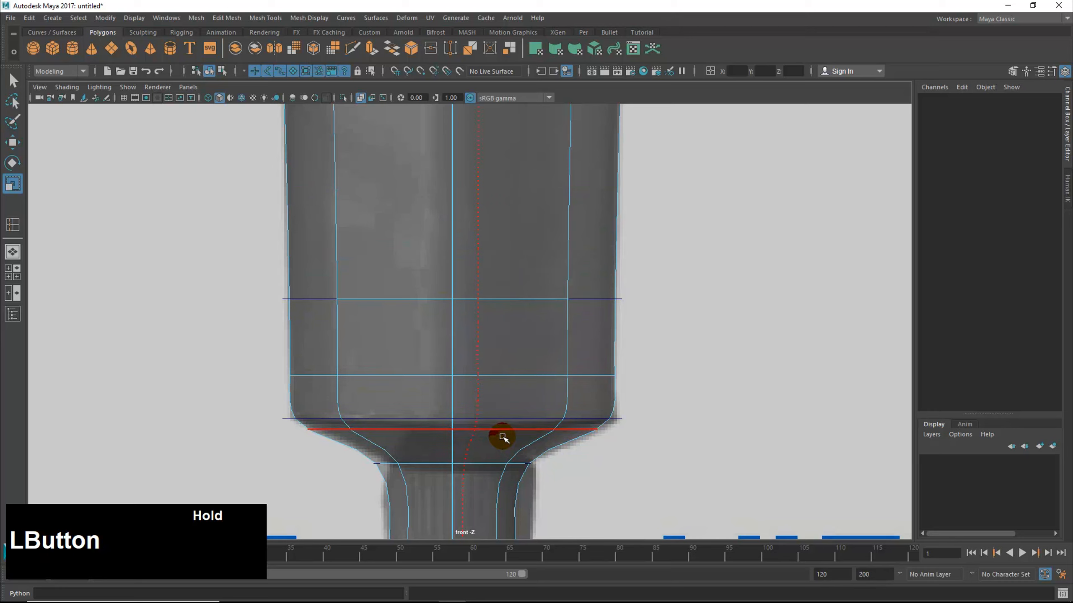
{"action": "left_click_drag", "start_coordinate": [502, 438], "coordinate": [503, 438]}
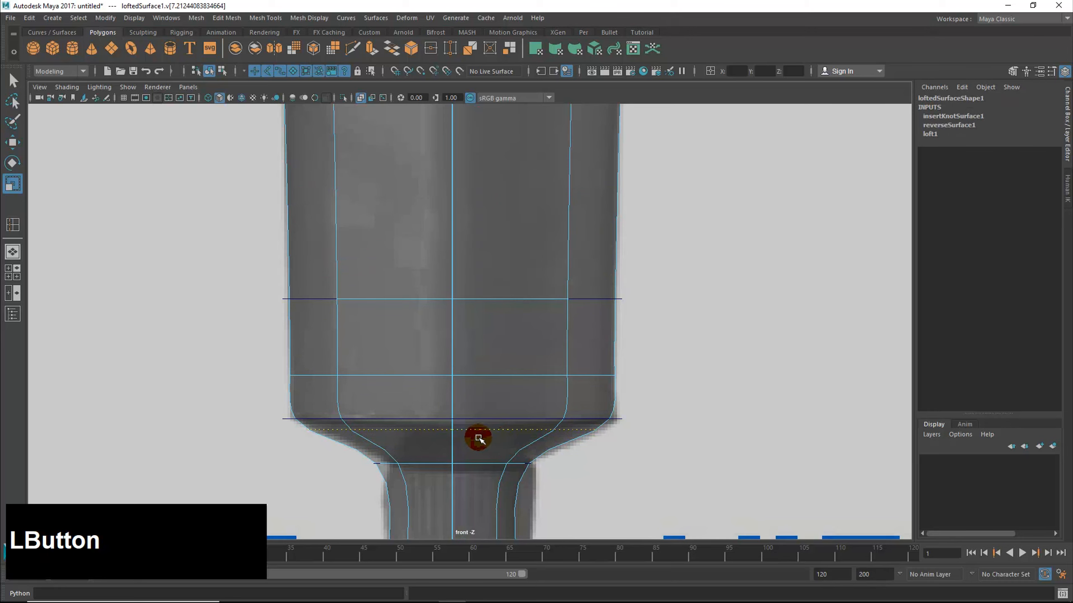
{"action": "left_click", "coordinate": [376, 19]}
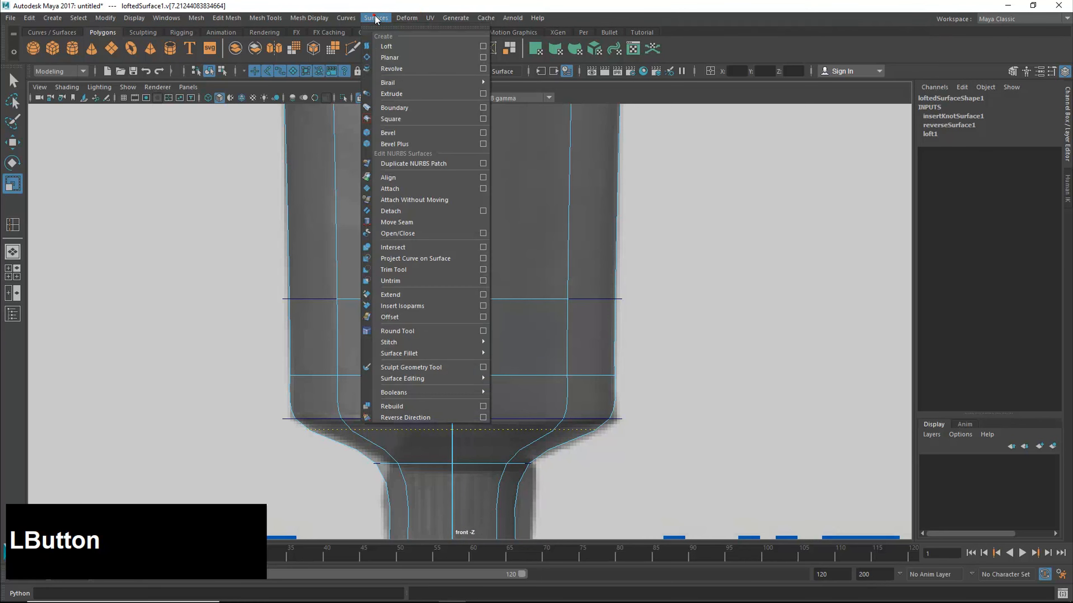
{"action": "left_click", "coordinate": [419, 305]}
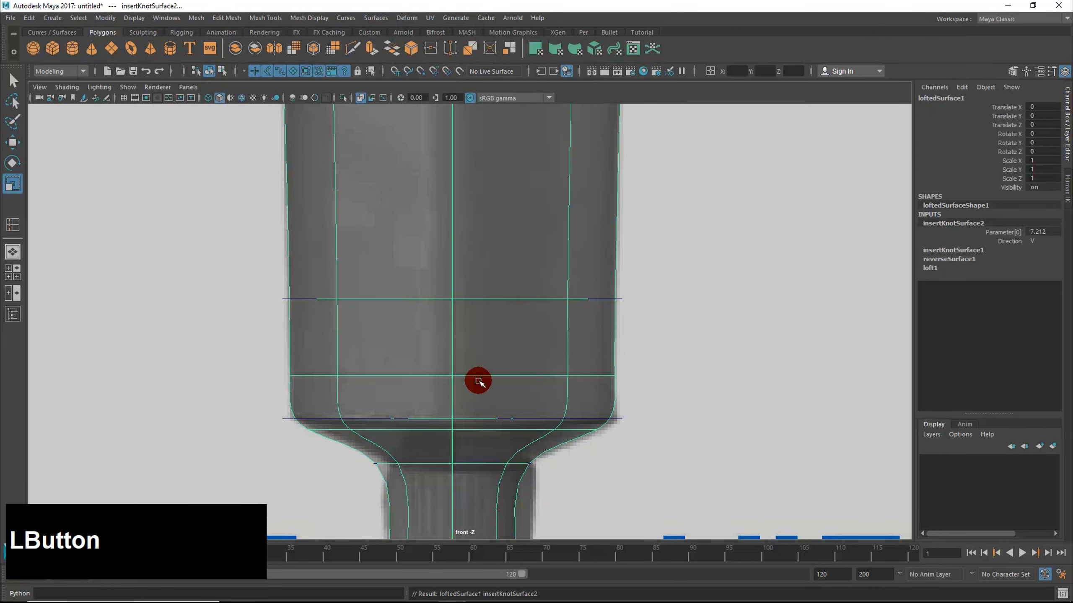
Step: Examine the tube's shoulder and neck surface in the perspective view, then return to the front view
{"action": "key", "text": "space"}
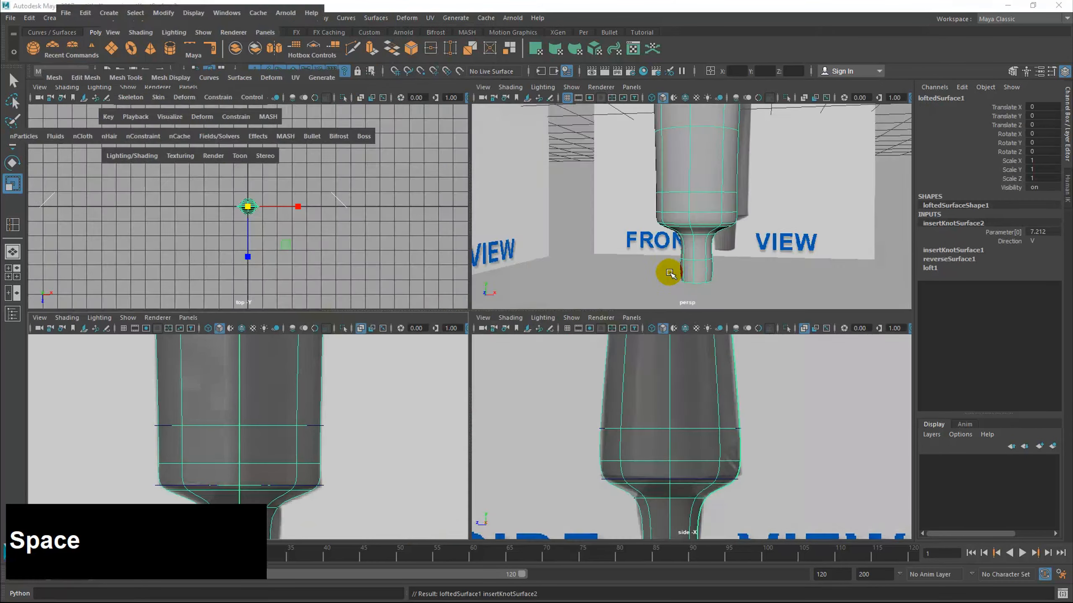
{"action": "key", "text": "space"}
{"action": "left_click_drag", "start_coordinate": [515, 330], "coordinate": [532, 331], "text": "alt"}
{"action": "right_click_drag", "start_coordinate": [510, 330], "coordinate": [764, 318], "text": "alt"}
{"action": "left_click_drag", "start_coordinate": [646, 372], "coordinate": [575, 376], "text": "alt"}
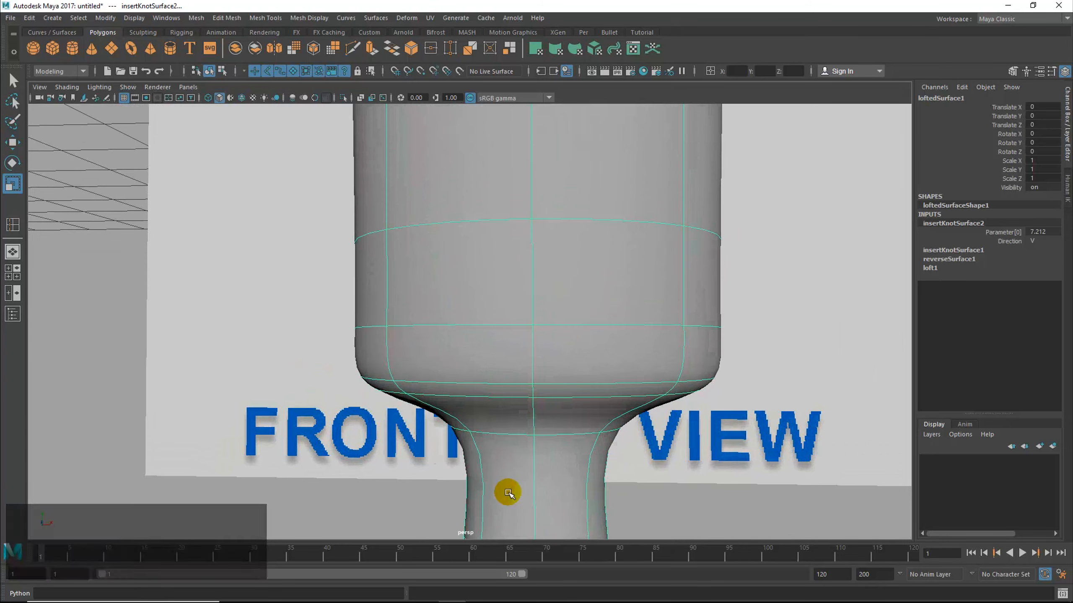
{"action": "key", "text": "space"}
{"action": "key", "text": "space"}
Step: Select the control vertex row just below the tube's shoulder edge, scale it in slightly and raise it towards that edge
{"action": "right_click_drag", "start_coordinate": [435, 386], "coordinate": [596, 382], "text": "alt"}
{"action": "middle_click_drag", "start_coordinate": [597, 382], "coordinate": [612, 309], "text": "alt"}
{"action": "right_click_drag", "start_coordinate": [612, 309], "coordinate": [724, 311], "text": "alt"}
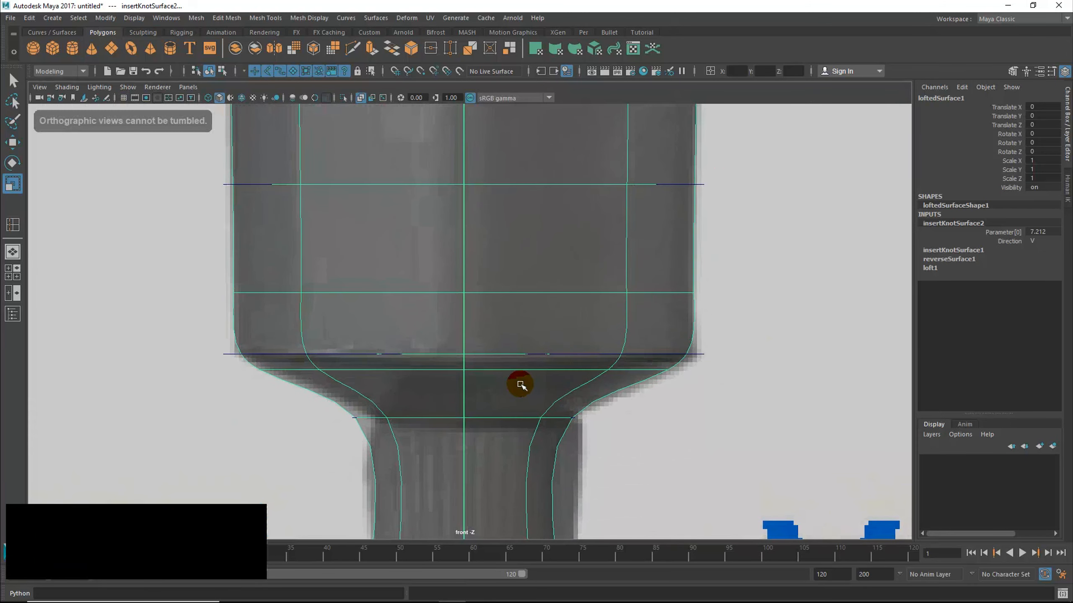
{"action": "right_click_drag", "start_coordinate": [511, 294], "coordinate": [558, 292]}
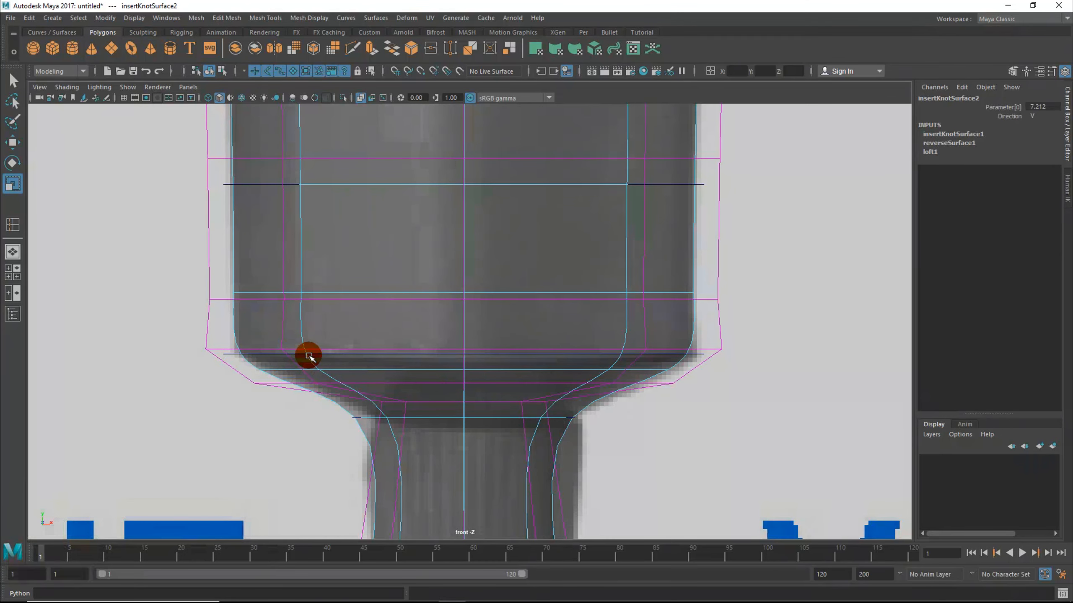
{"action": "left_click", "coordinate": [216, 351]}
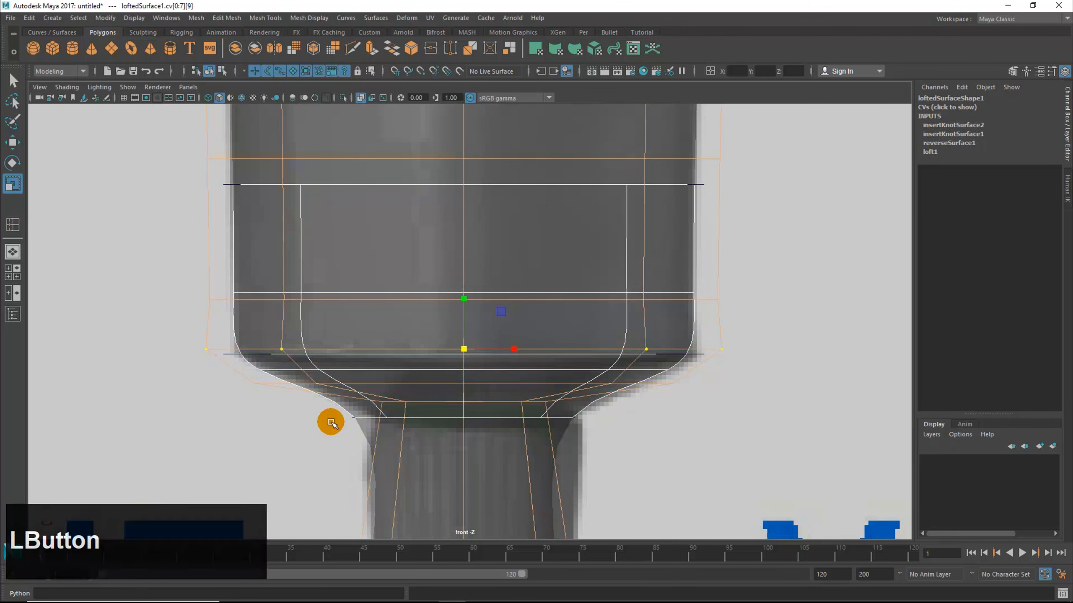
{"action": "key", "text": "Down"}
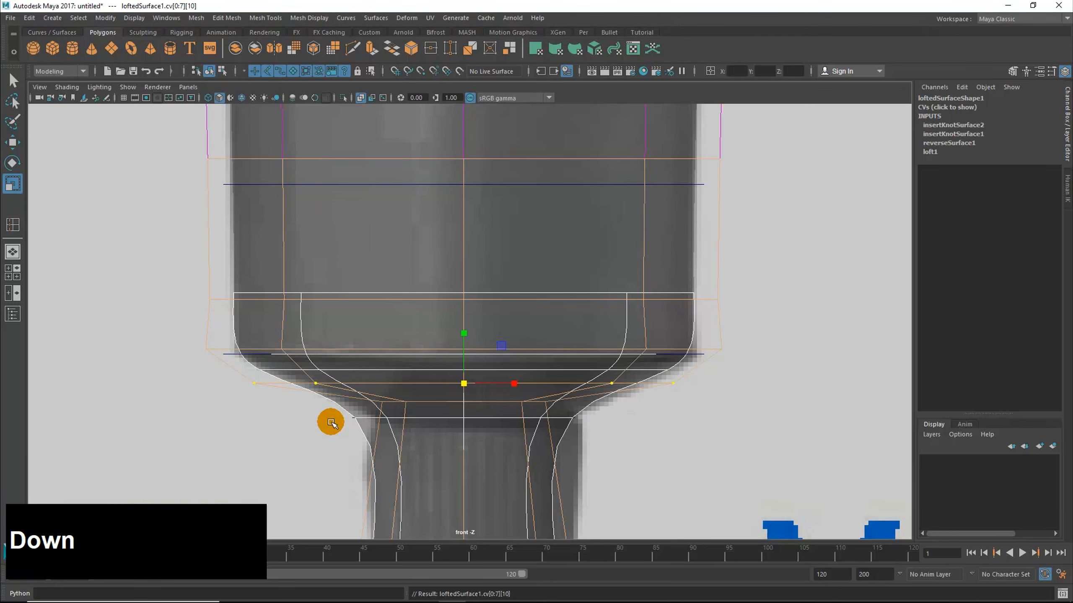
{"action": "mouse_move", "coordinate": [463, 383]}
{"action": "left_mouse_down"}
{"action": "mouse_move", "coordinate": [445, 389]}
{"action": "mouse_move", "coordinate": [462, 389]}
{"action": "left_mouse_up"}
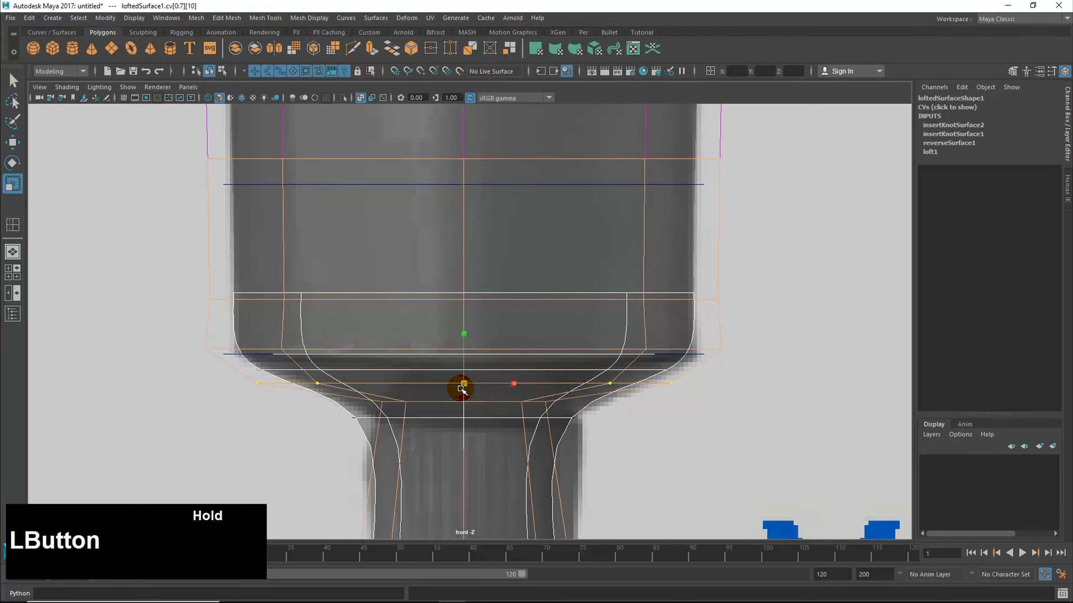
{"action": "key", "text": "w"}
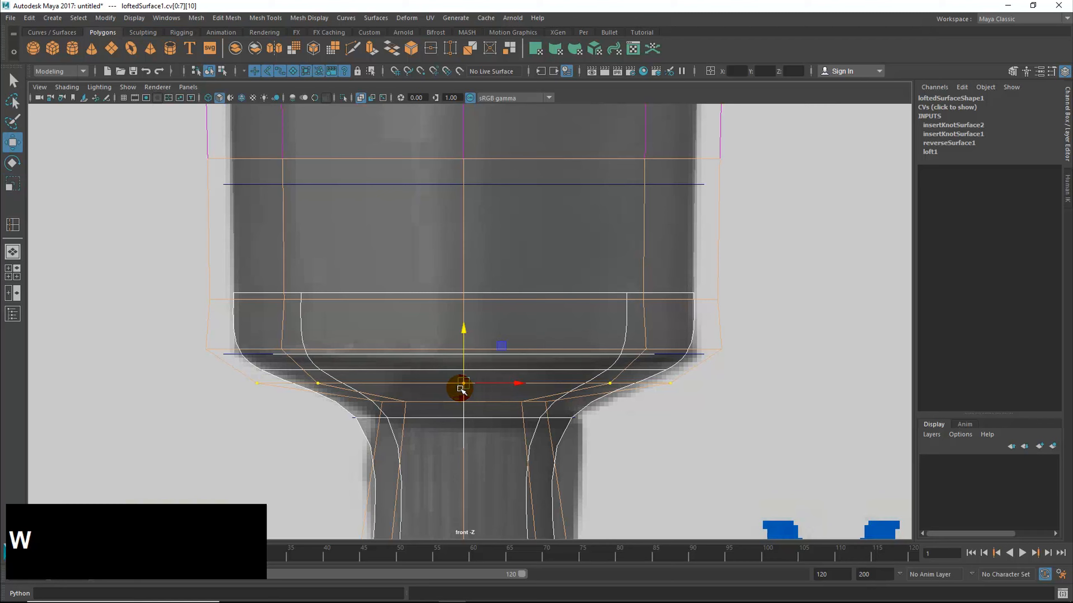
{"action": "left_click_drag", "start_coordinate": [464, 333], "coordinate": [463, 312]}
Step: Scale the selected vertex row out to nearly the width of the row above and nudge it up to sharpen the shoulder edge
{"action": "key", "text": "r"}
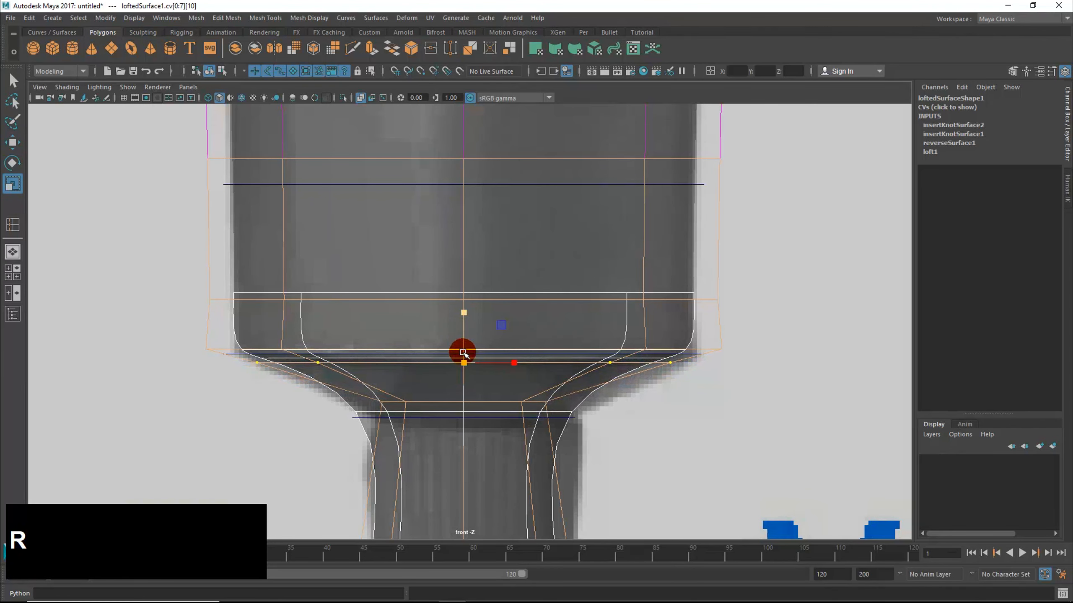
{"action": "left_click_drag", "start_coordinate": [463, 364], "coordinate": [523, 354]}
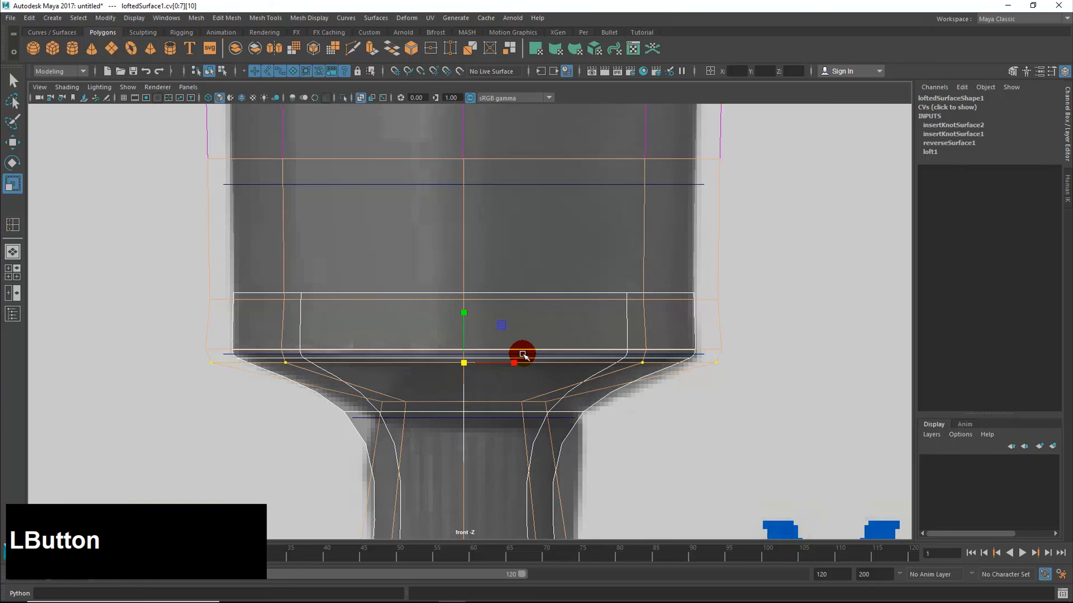
{"action": "key", "text": "w"}
{"action": "left_click_drag", "start_coordinate": [464, 307], "coordinate": [462, 305]}
{"action": "key", "text": "space"}
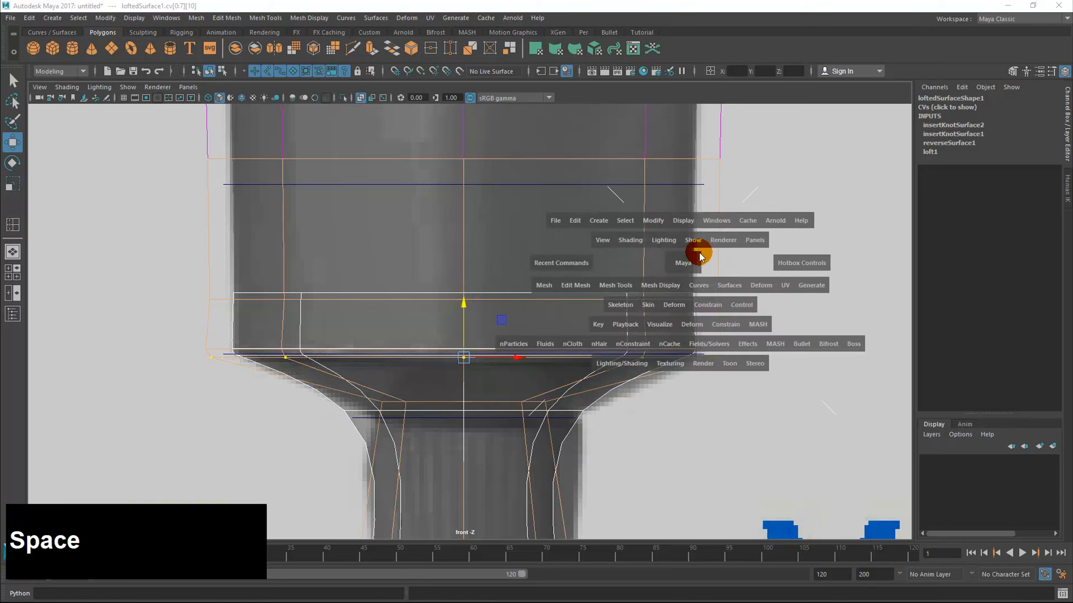
{"action": "key", "text": "space"}
{"action": "left_click_drag", "start_coordinate": [661, 299], "coordinate": [636, 325], "text": "alt"}
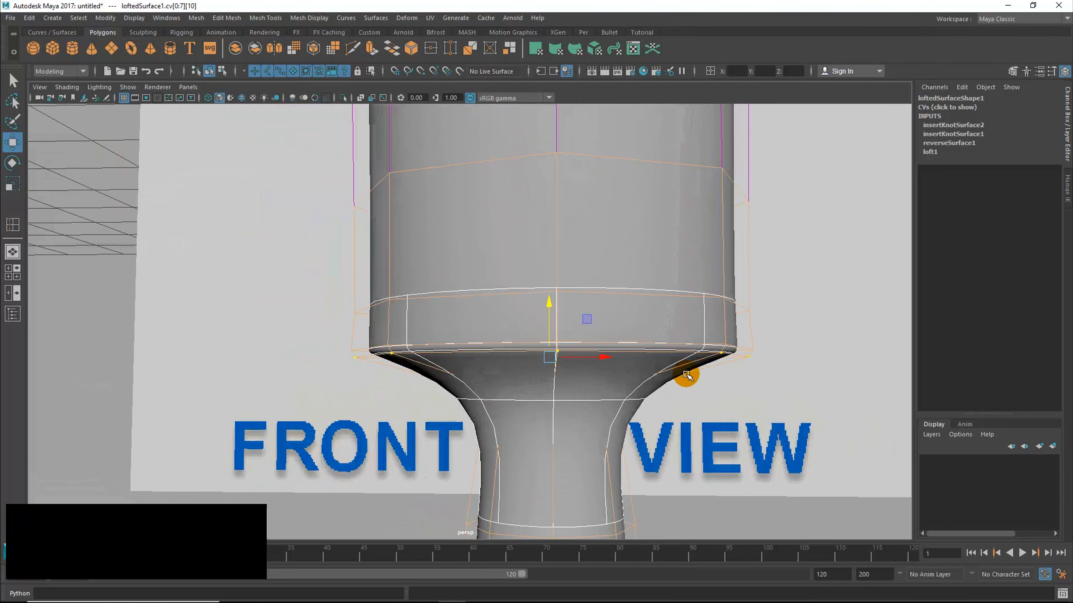
{"action": "key", "text": "space"}
{"action": "key", "text": "space"}
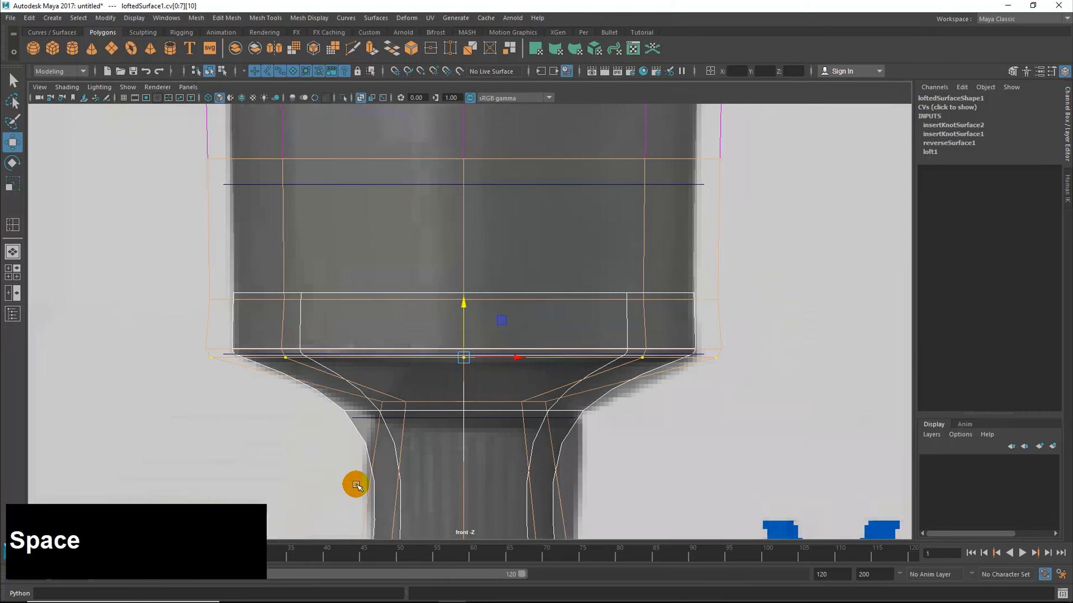
Step: Reselect the lofted tube surface and compare its shoulder and neck with the front reference image
{"action": "middle_click_drag", "start_coordinate": [354, 484], "coordinate": [501, 415], "text": "alt"}
{"action": "right_click_drag", "start_coordinate": [501, 415], "coordinate": [582, 427], "text": "alt"}
{"action": "middle_click_drag", "start_coordinate": [581, 428], "coordinate": [581, 415], "text": "alt"}
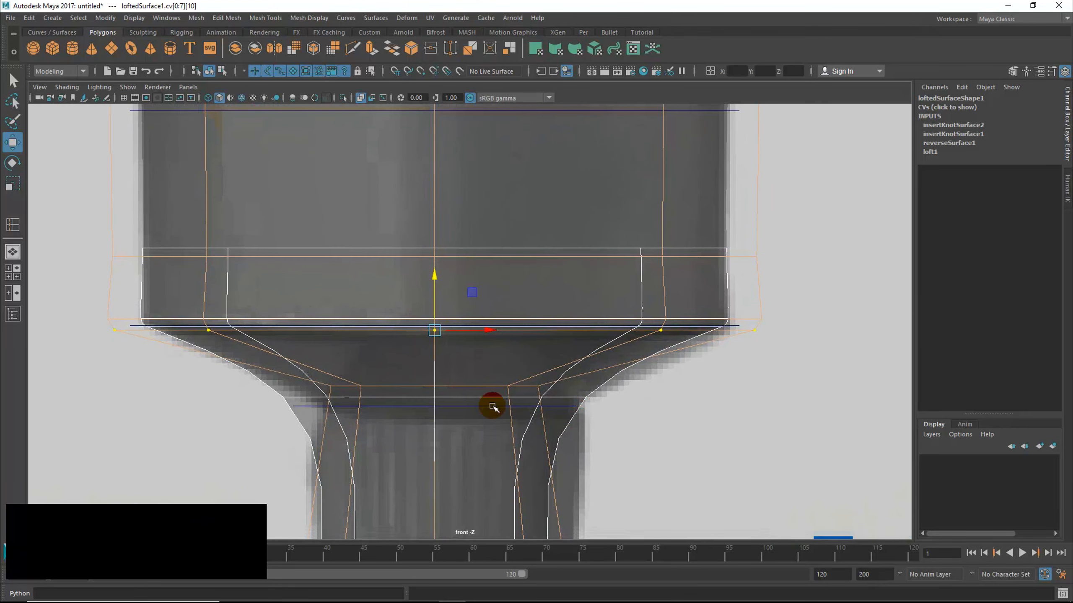
{"action": "left_click", "coordinate": [677, 433]}
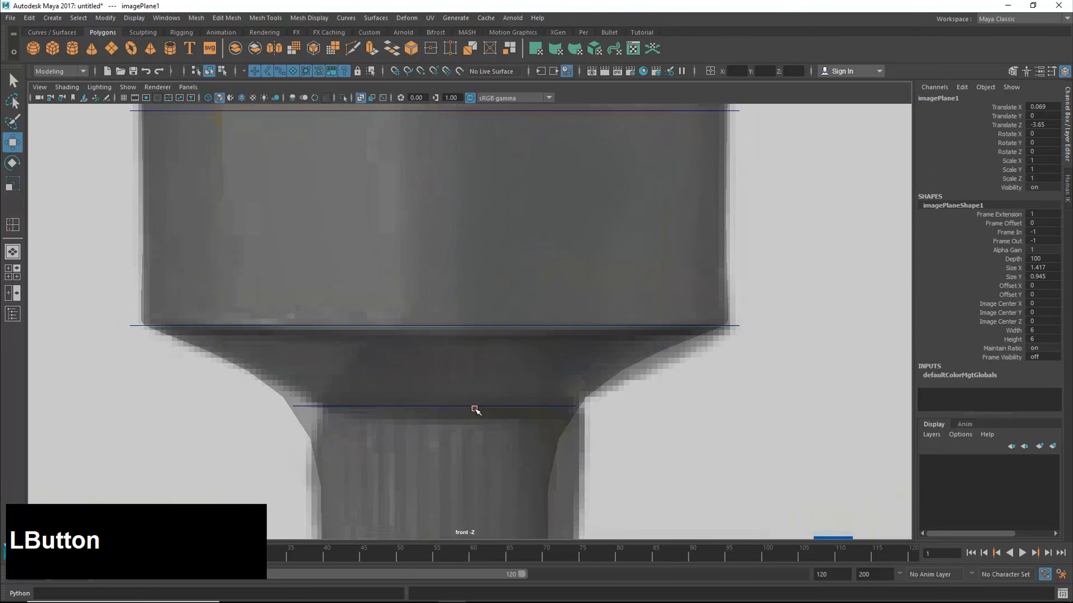
{"action": "left_click", "coordinate": [471, 405]}
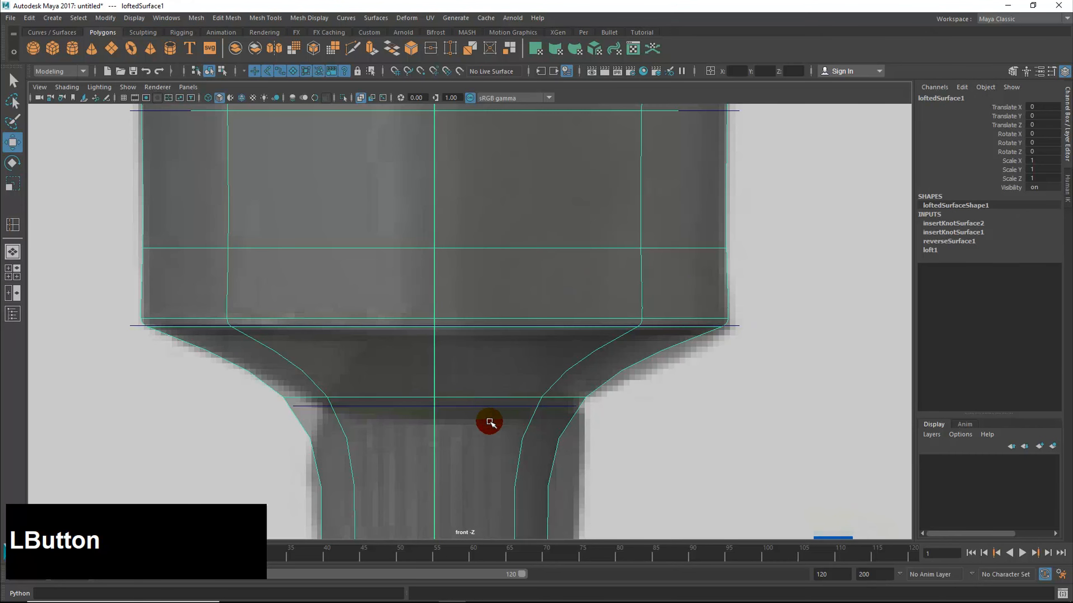
{"action": "middle_click_drag", "start_coordinate": [489, 422], "coordinate": [496, 366], "text": "alt"}
{"action": "right_click_drag", "start_coordinate": [496, 366], "coordinate": [482, 375], "text": "alt"}
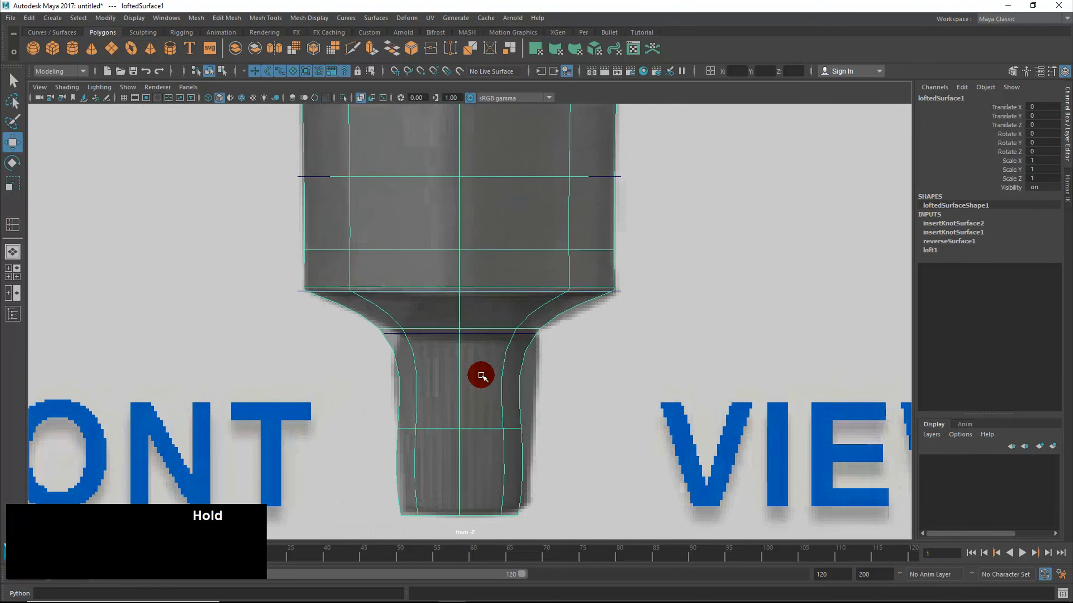
{"action": "right_click_drag", "start_coordinate": [587, 436], "coordinate": [428, 471], "text": "alt"}
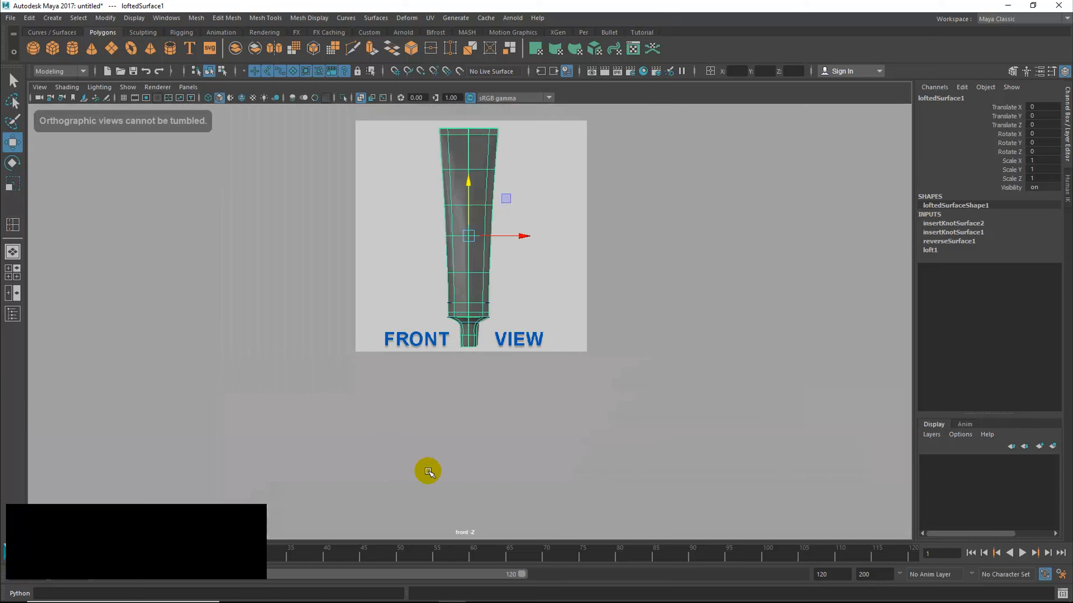
{"action": "left_click", "coordinate": [428, 471]}
{"action": "right_click_drag", "start_coordinate": [438, 402], "coordinate": [942, 413], "text": "alt"}
{"action": "right_click_drag", "start_coordinate": [488, 421], "coordinate": [783, 446], "text": "alt"}
{"action": "right_click_drag", "start_coordinate": [468, 338], "coordinate": [519, 275]}
{"action": "left_click", "coordinate": [487, 313]}
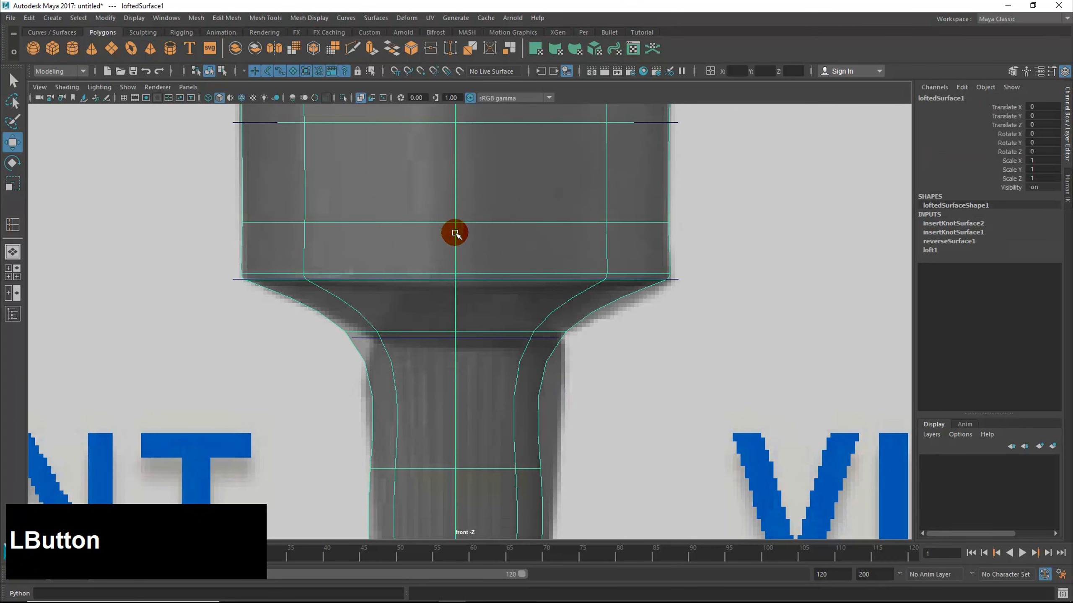
Step: Insert a horizontal isoparm on the sloping shoulder, between the shoulder edge and the neck, at about V parameter 7.775
{"action": "left_click", "coordinate": [375, 18]}
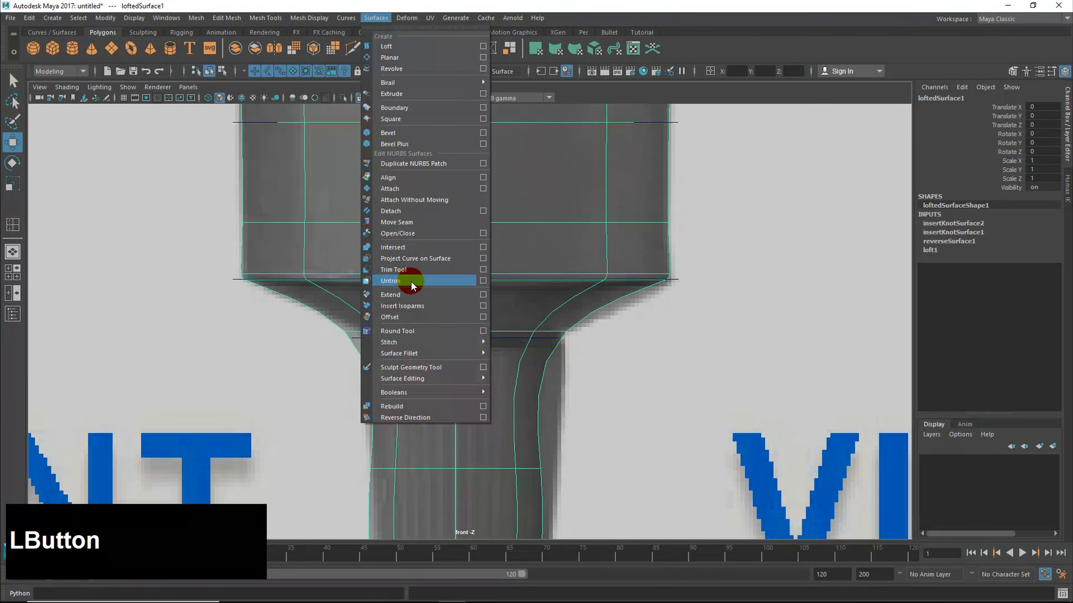
{"action": "left_click", "coordinate": [408, 307]}
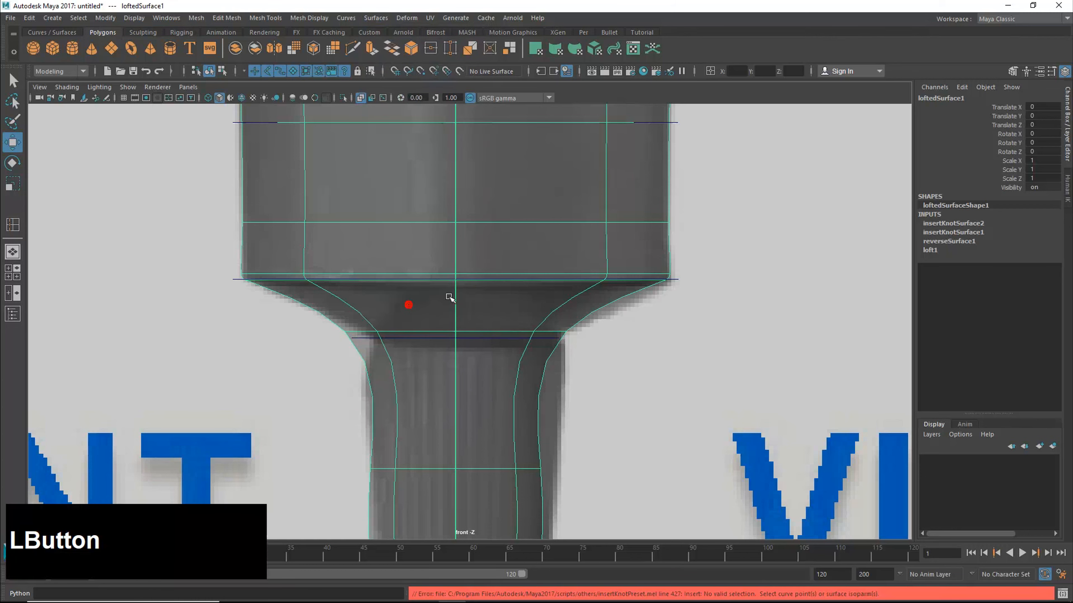
{"action": "right_click", "coordinate": [438, 333]}
{"action": "right_click_drag", "start_coordinate": [472, 277], "coordinate": [439, 260]}
{"action": "left_click_drag", "start_coordinate": [435, 280], "coordinate": [436, 281]}
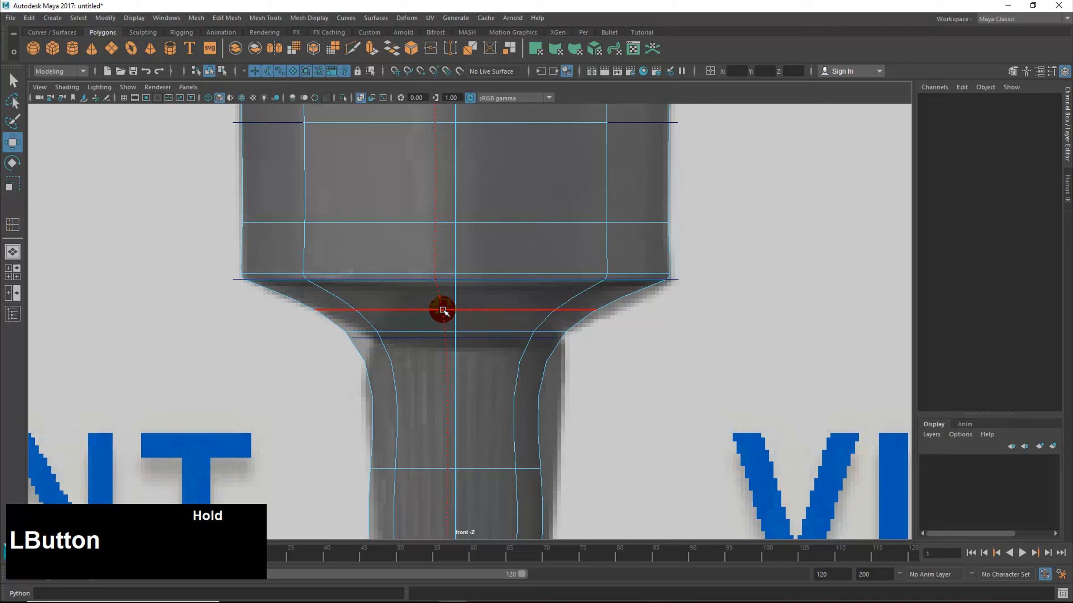
{"action": "left_click_drag", "start_coordinate": [442, 310], "coordinate": [443, 313]}
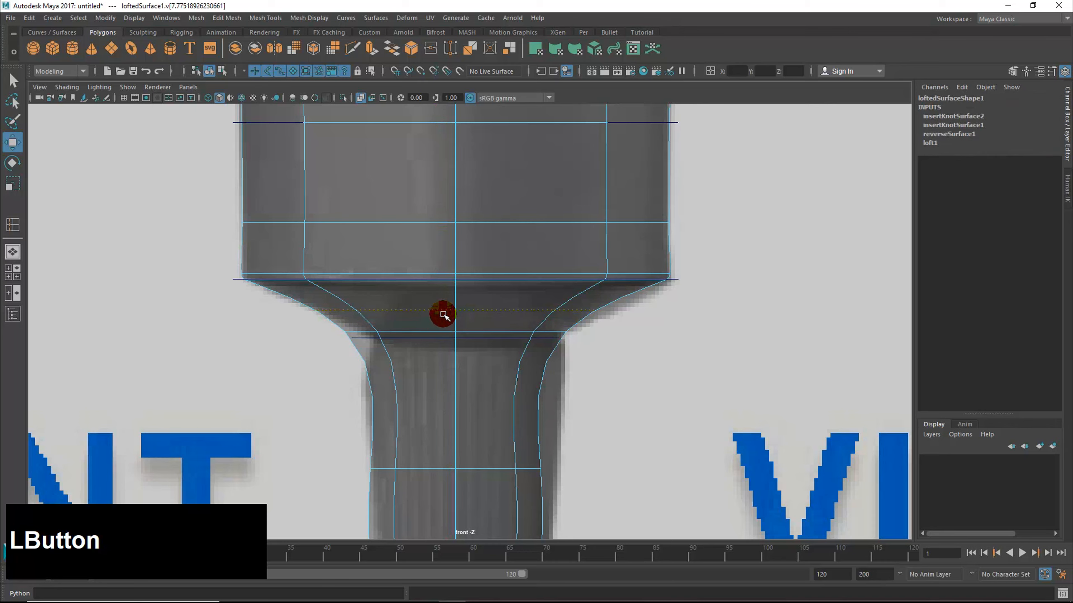
{"action": "left_click", "coordinate": [385, 21]}
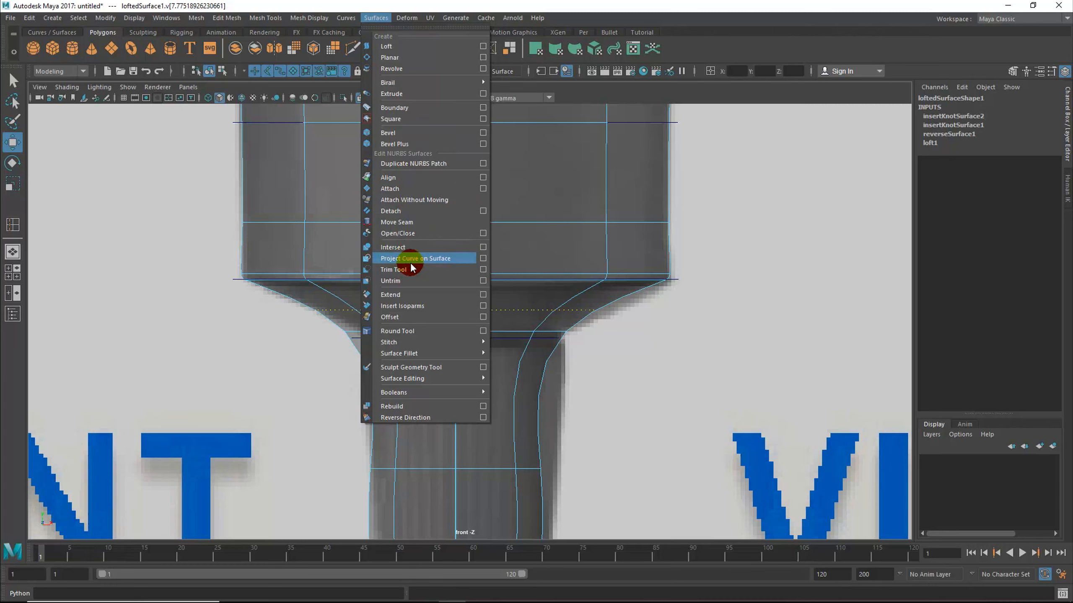
{"action": "left_click", "coordinate": [412, 306]}
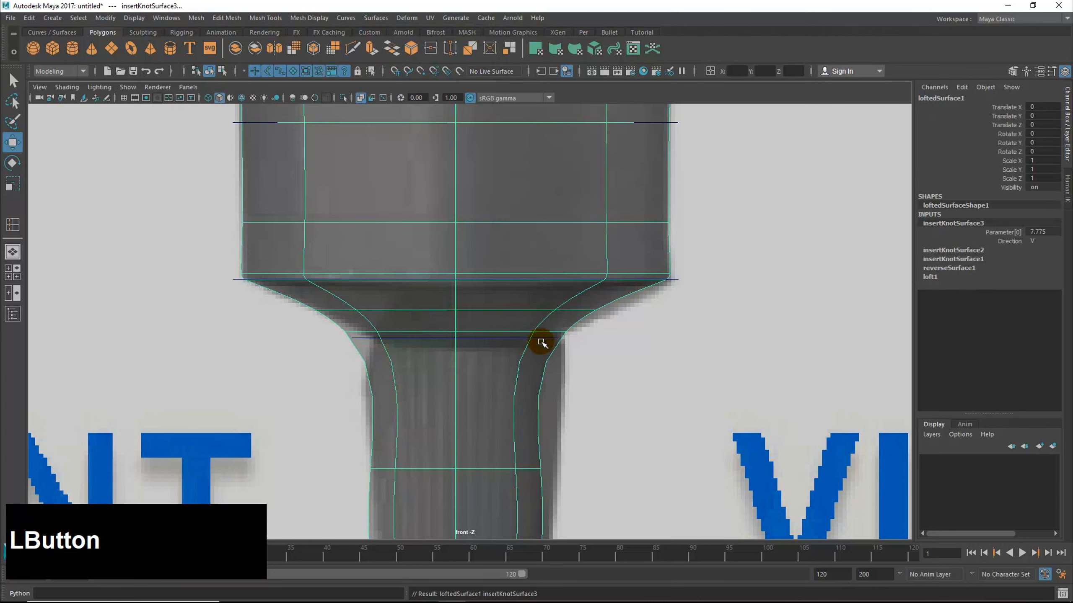
Step: Select the control vertex row on the sloping shoulder and scale it outward to follow the reference silhouette
{"action": "key", "text": "space"}
{"action": "key", "text": "space"}
{"action": "left_click_drag", "start_coordinate": [596, 313], "coordinate": [603, 316], "text": "alt"}
{"action": "left_click", "coordinate": [559, 373]}
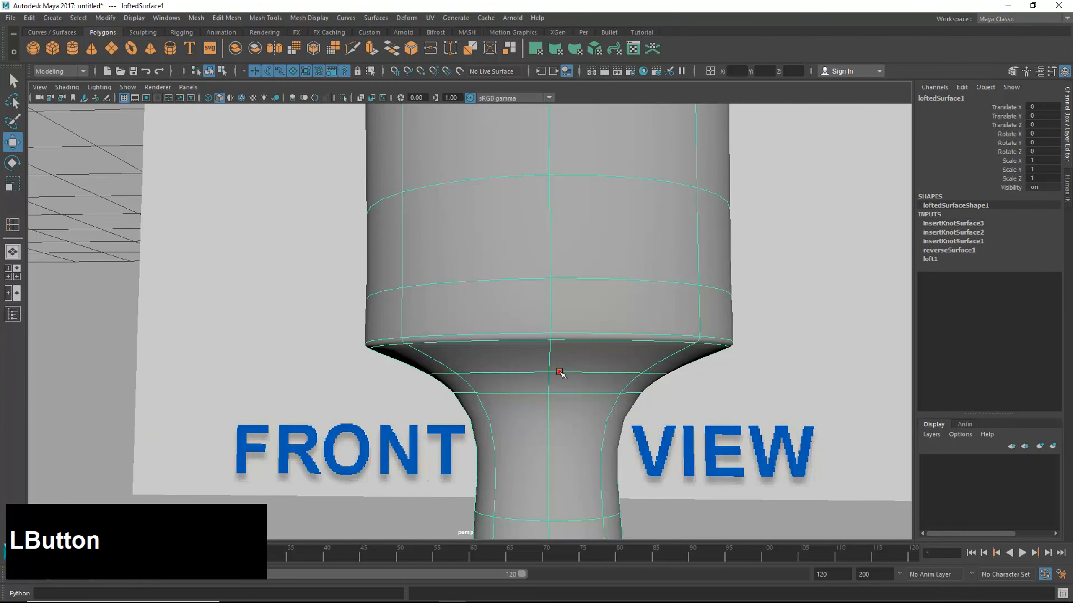
{"action": "right_click_drag", "start_coordinate": [560, 373], "coordinate": [602, 293]}
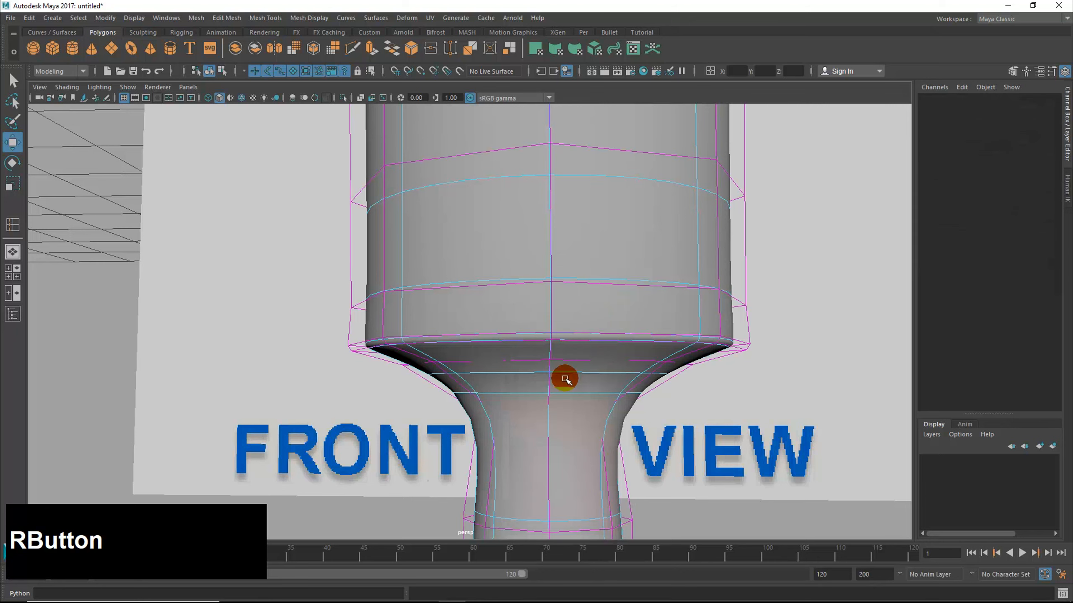
{"action": "left_click", "coordinate": [560, 361]}
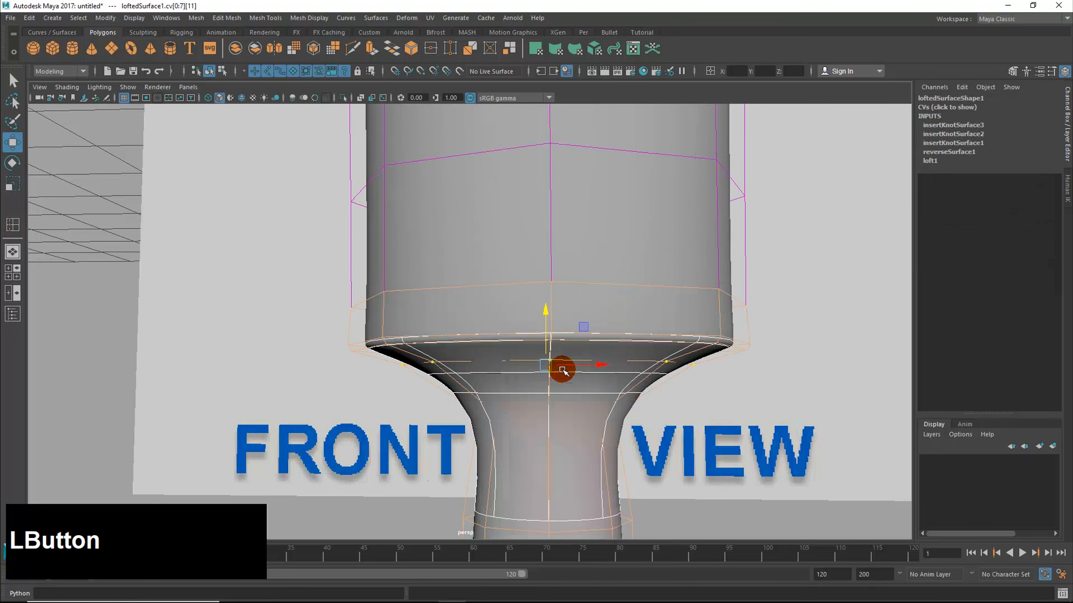
{"action": "key", "text": "space"}
{"action": "key", "text": "space"}
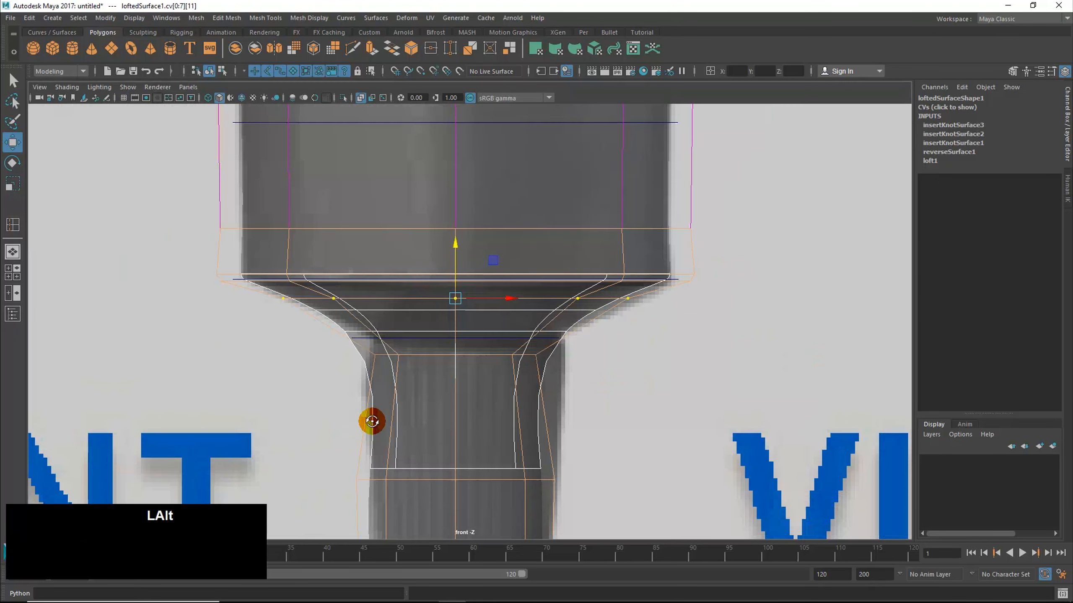
{"action": "left_click_drag", "start_coordinate": [371, 421], "coordinate": [373, 421], "text": "alt"}
{"action": "right_click_drag", "start_coordinate": [619, 405], "coordinate": [549, 350], "text": "alt"}
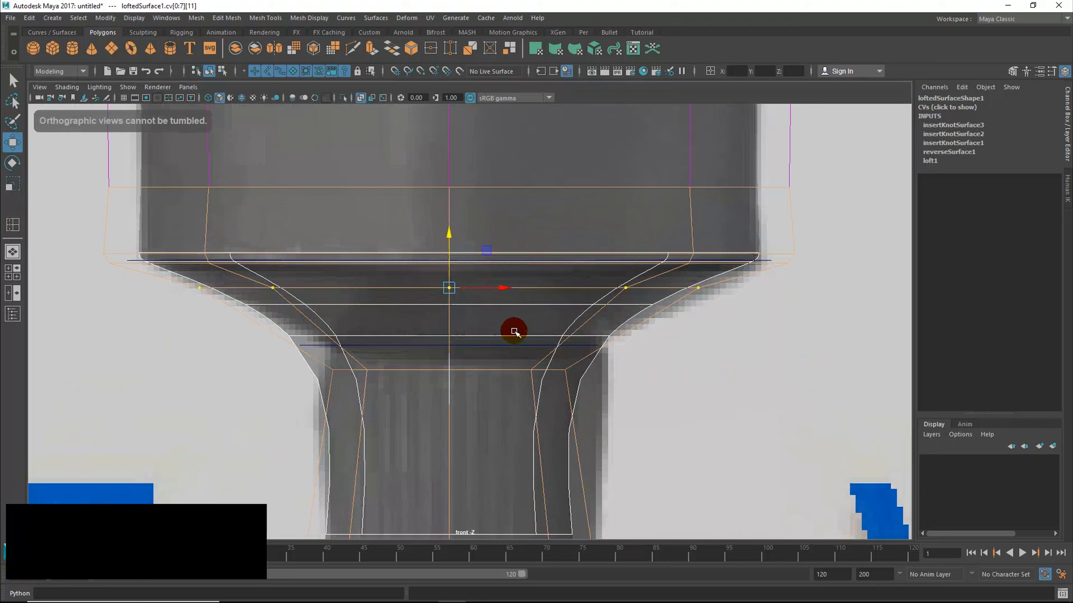
{"action": "key", "text": "r"}
{"action": "left_click_drag", "start_coordinate": [448, 289], "coordinate": [489, 287]}
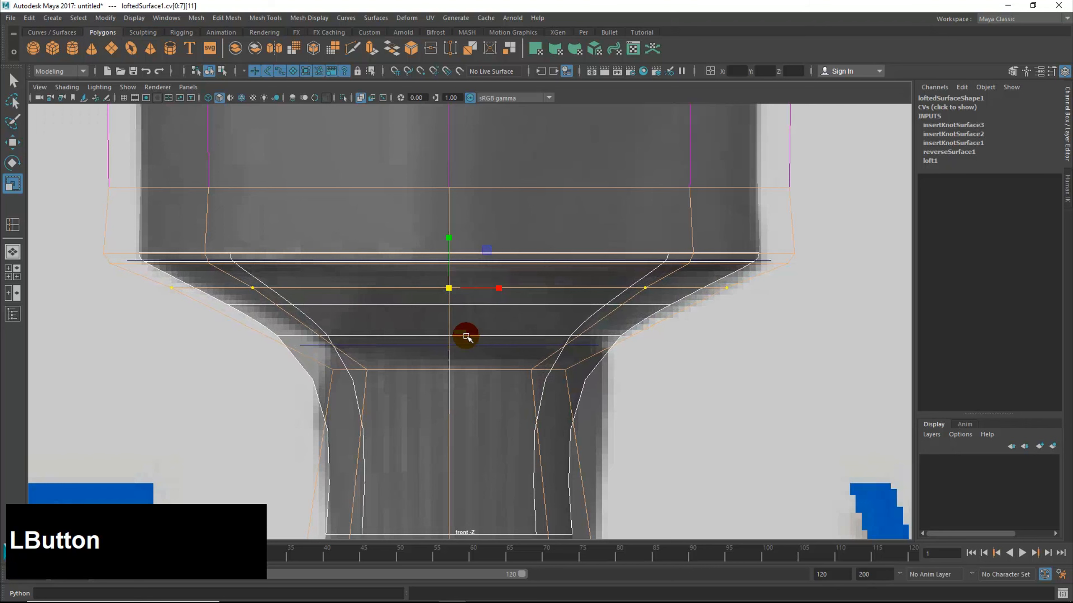
Step: Select the control vertex row at the top of the neck, scale it in slightly and raise it towards the shoulder
{"action": "key", "text": "Down"}
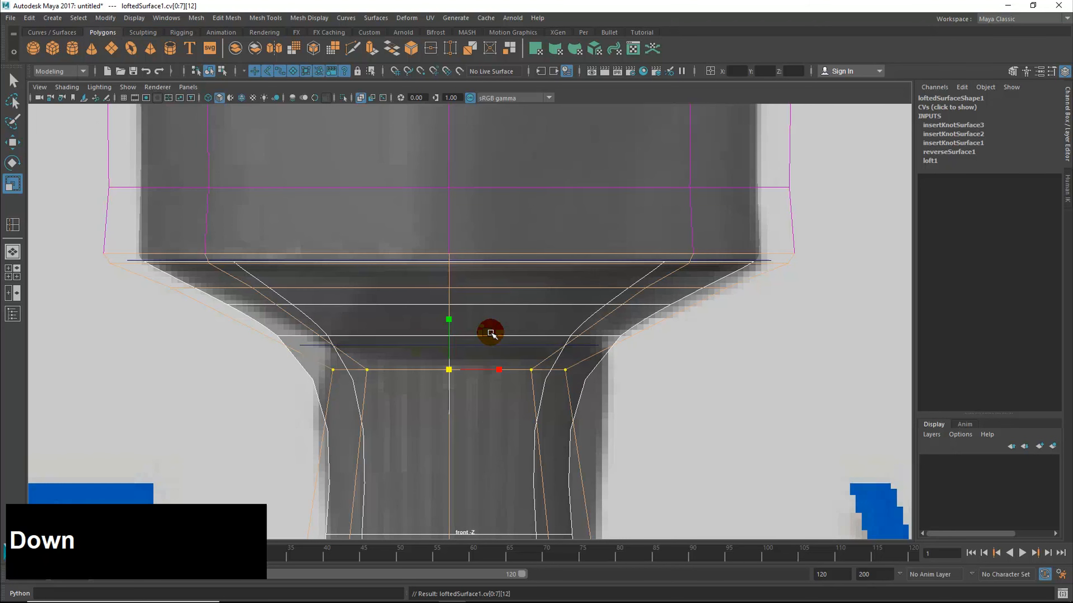
{"action": "mouse_move", "coordinate": [446, 367]}
{"action": "left_mouse_down"}
{"action": "mouse_move", "coordinate": [427, 383]}
{"action": "mouse_move", "coordinate": [446, 381]}
{"action": "left_mouse_up"}
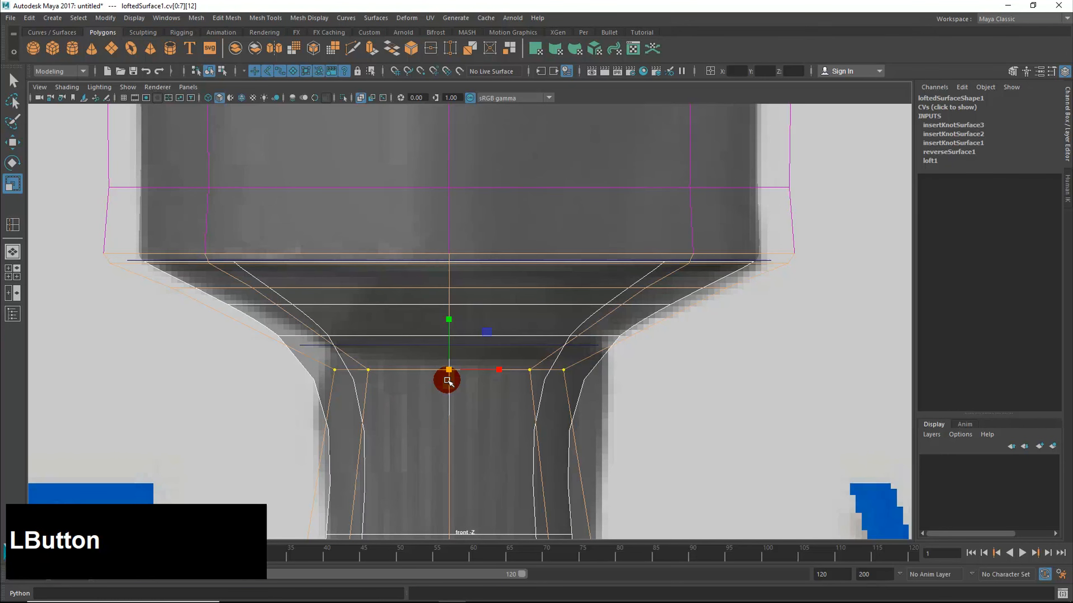
{"action": "key", "text": "w"}
{"action": "left_click_drag", "start_coordinate": [446, 315], "coordinate": [446, 296]}
{"action": "middle_click_drag", "start_coordinate": [534, 440], "coordinate": [587, 340], "text": "alt"}
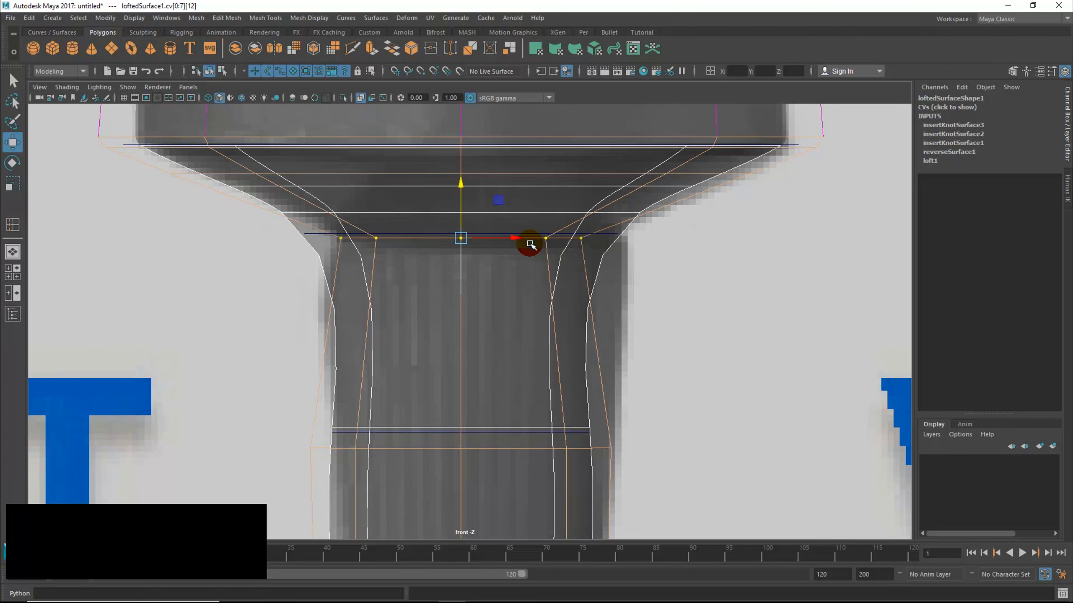
{"action": "key", "text": "space"}
{"action": "left_click_drag", "start_coordinate": [650, 259], "coordinate": [572, 345], "text": "alt"}
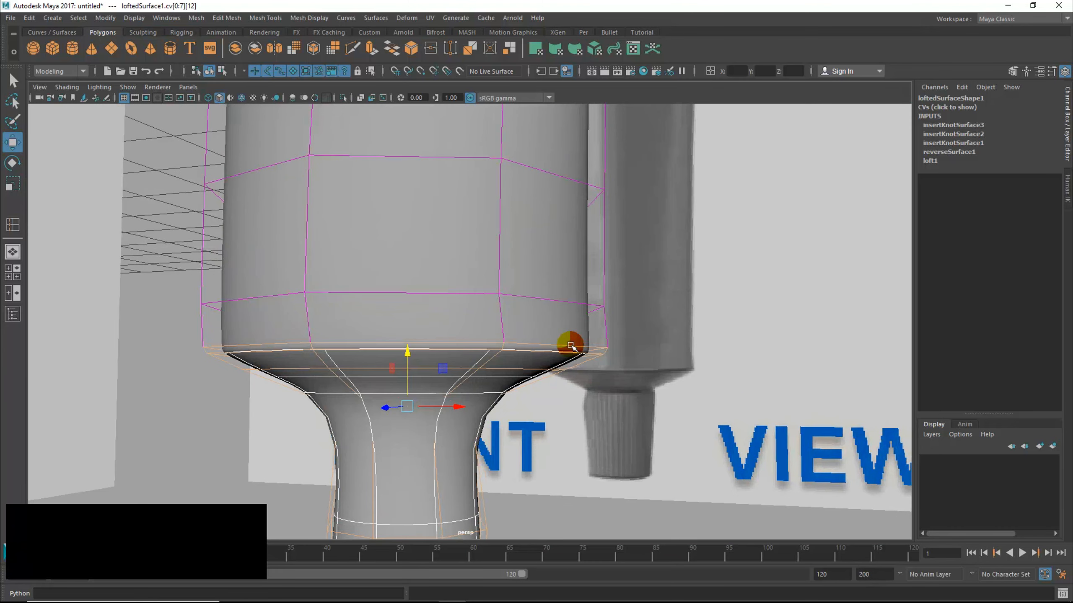
Step: Scale the selected control vertex row at the top of the neck slightly outward, checking it against the front reference
{"action": "key", "text": "r"}
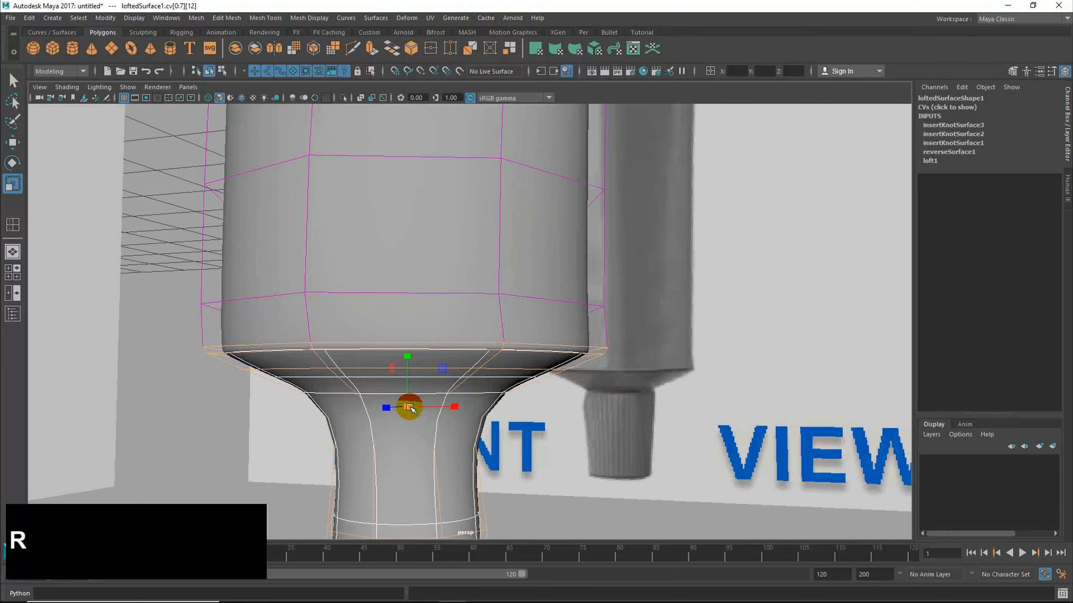
{"action": "left_click_drag", "start_coordinate": [409, 407], "coordinate": [432, 408]}
{"action": "key", "text": "space"}
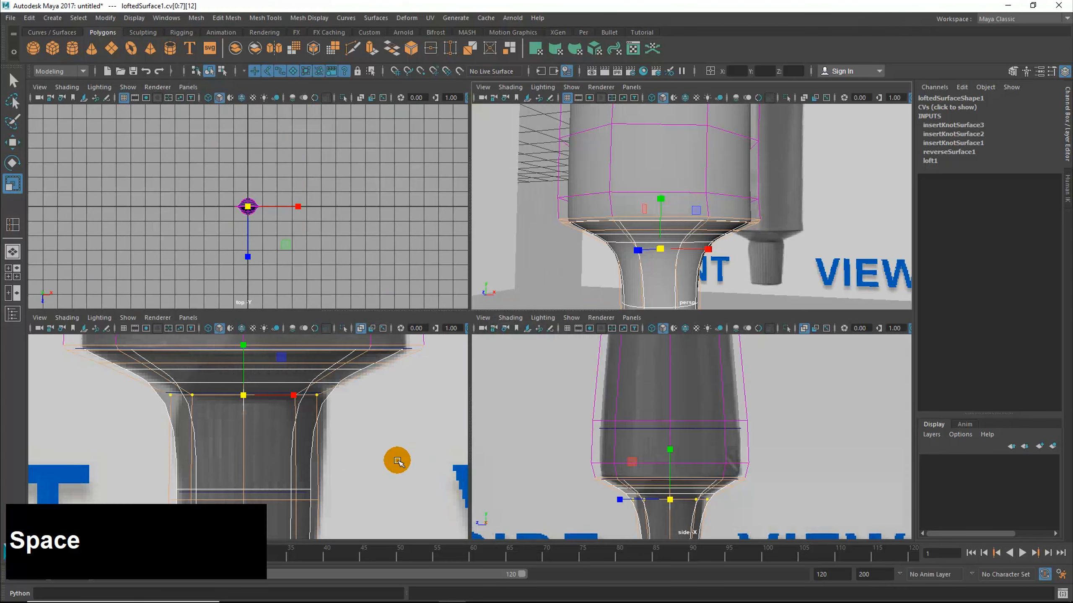
{"action": "key", "text": "space"}
{"action": "mouse_move", "coordinate": [465, 242]}
{"action": "left_mouse_down"}
{"action": "mouse_move", "coordinate": [474, 240]}
{"action": "mouse_move", "coordinate": [462, 242]}
{"action": "left_mouse_up"}
Step: Select the control vertex row around the middle of the neck and scale it slightly inward along X
{"action": "middle_click_drag", "start_coordinate": [498, 314], "coordinate": [517, 262], "text": "alt"}
{"action": "right_click_drag", "start_coordinate": [517, 263], "coordinate": [498, 284], "text": "alt"}
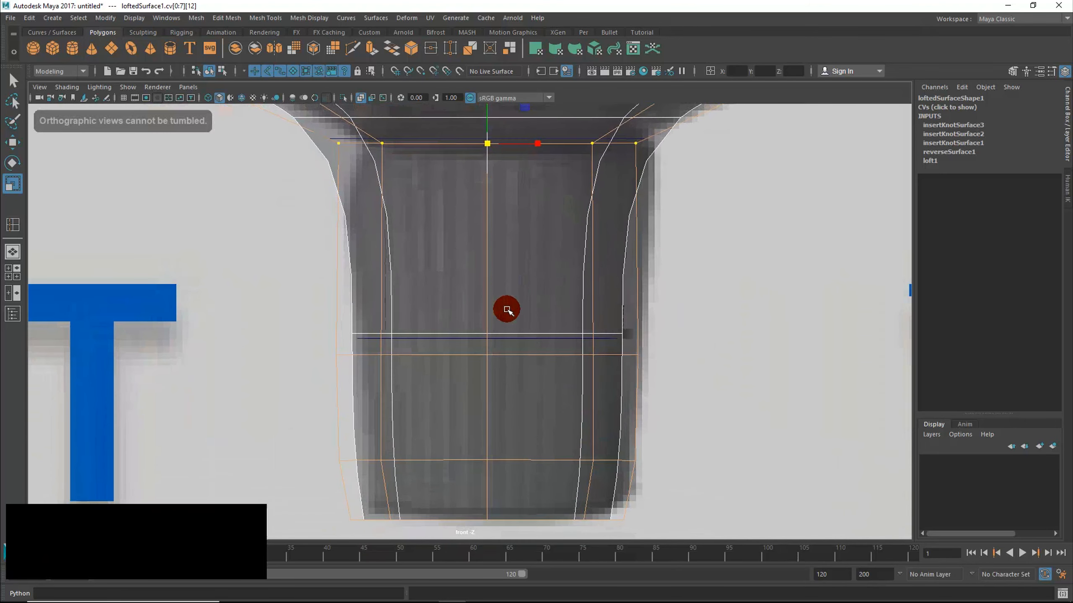
{"action": "left_click", "coordinate": [342, 353]}
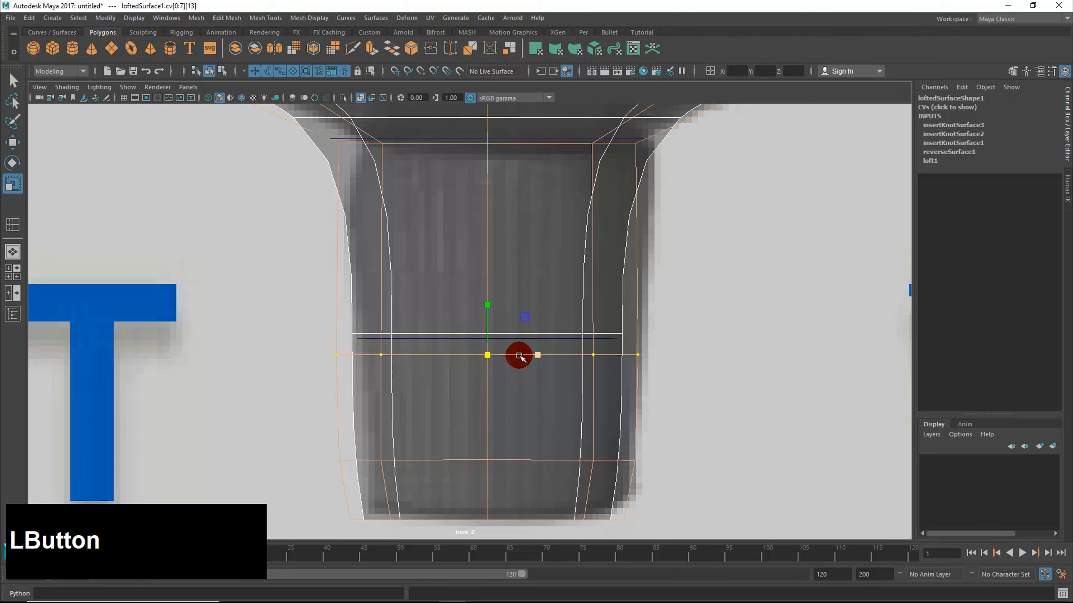
{"action": "left_click_drag", "start_coordinate": [540, 355], "coordinate": [538, 355]}
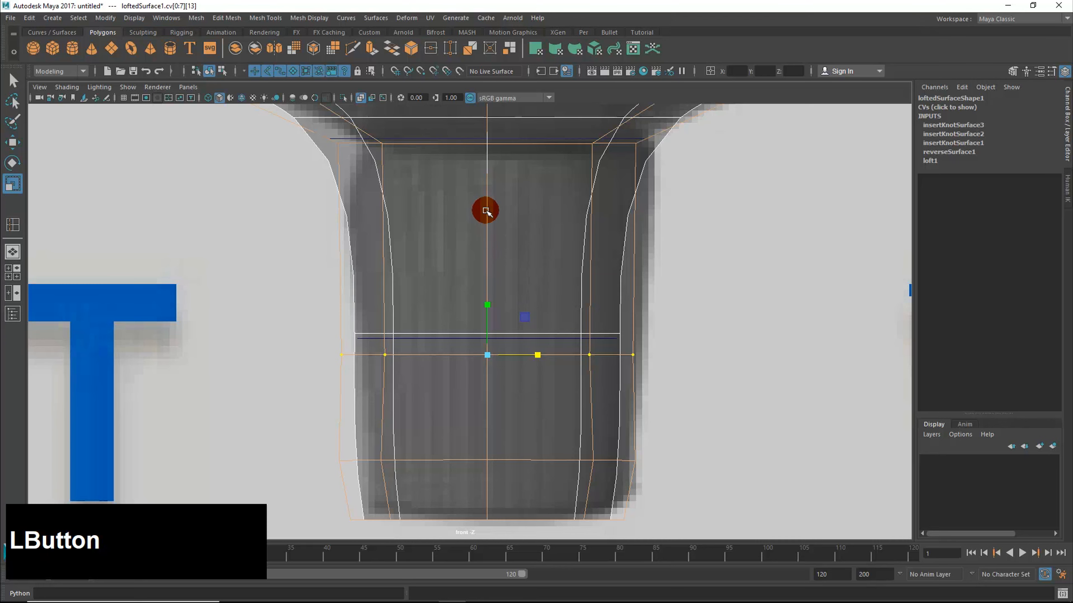
Step: Insert a horizontal isoparm at the top of the neck, just below the shoulder, at about V parameter 8.241
{"action": "middle_click_drag", "start_coordinate": [539, 203], "coordinate": [532, 294], "text": "alt"}
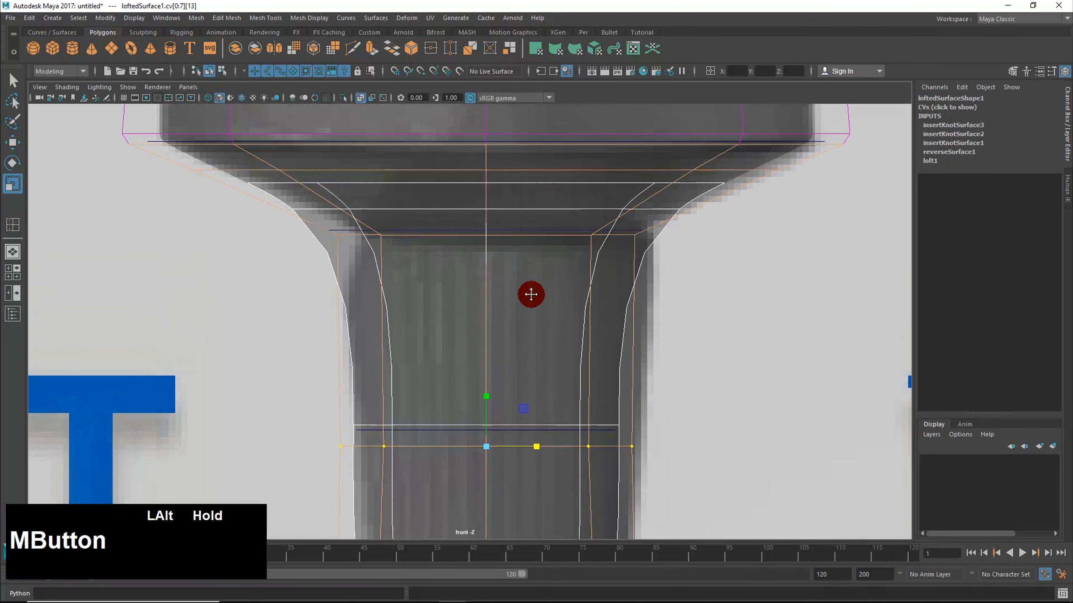
{"action": "right_click_drag", "start_coordinate": [531, 287], "coordinate": [501, 202]}
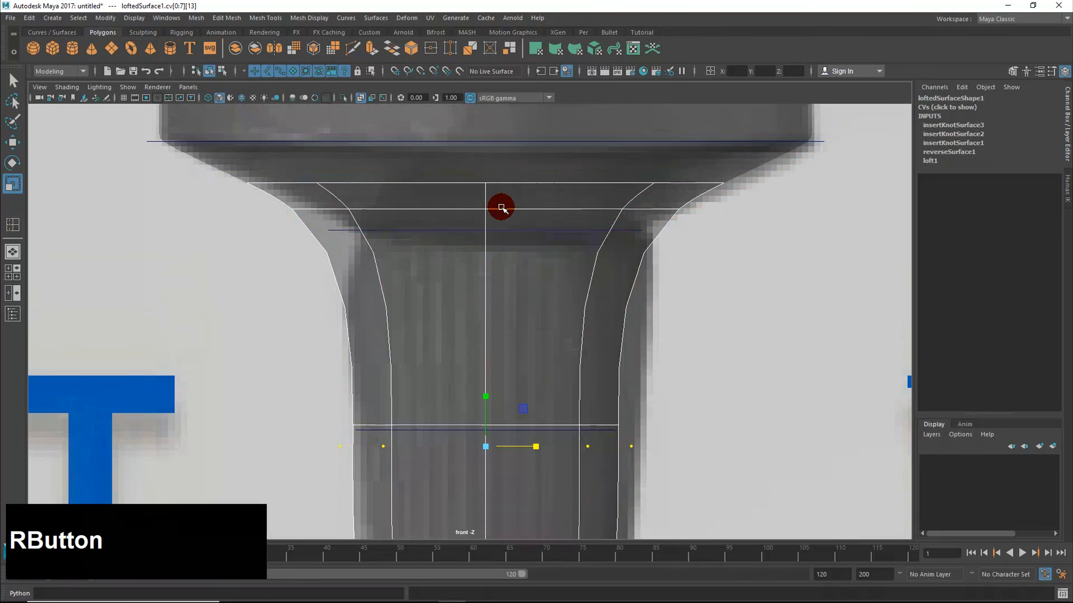
{"action": "left_click", "coordinate": [502, 209]}
{"action": "left_click_drag", "start_coordinate": [503, 254], "coordinate": [504, 296]}
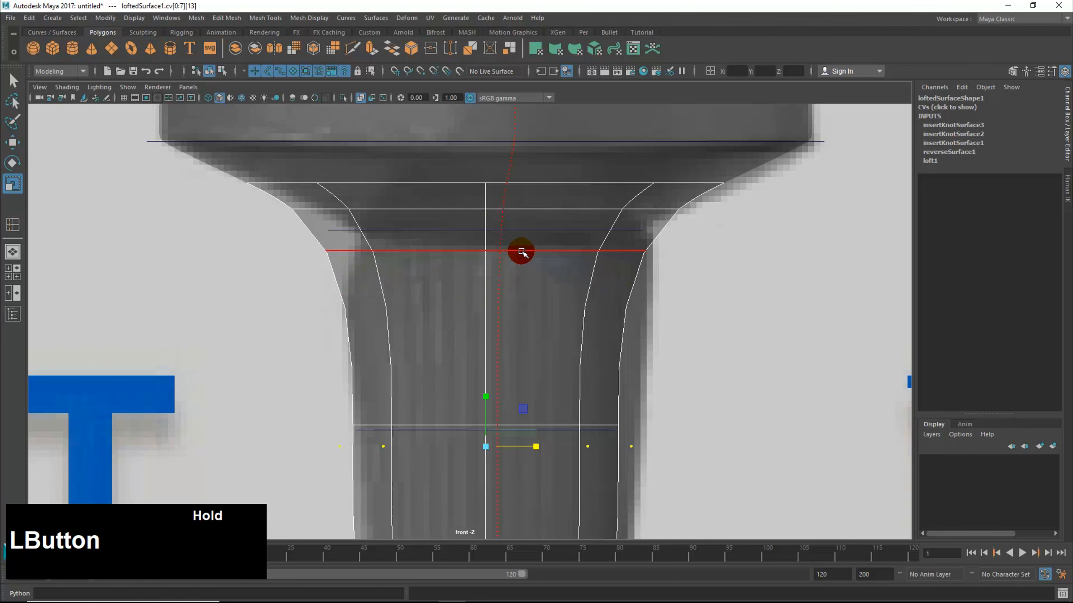
{"action": "left_click", "coordinate": [521, 252]}
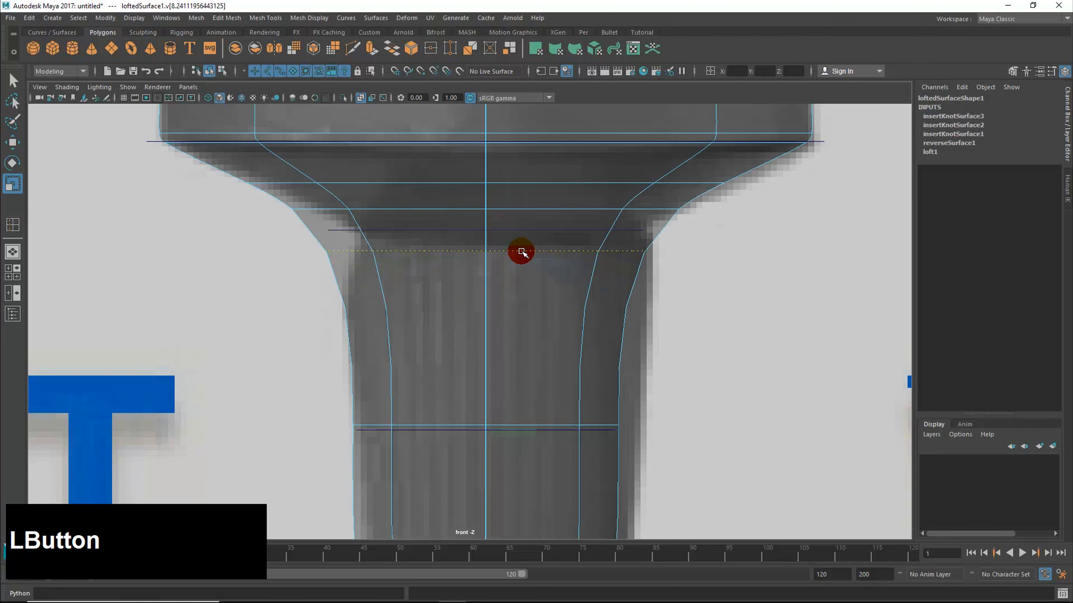
{"action": "left_click", "coordinate": [376, 17]}
{"action": "left_click", "coordinate": [412, 305]}
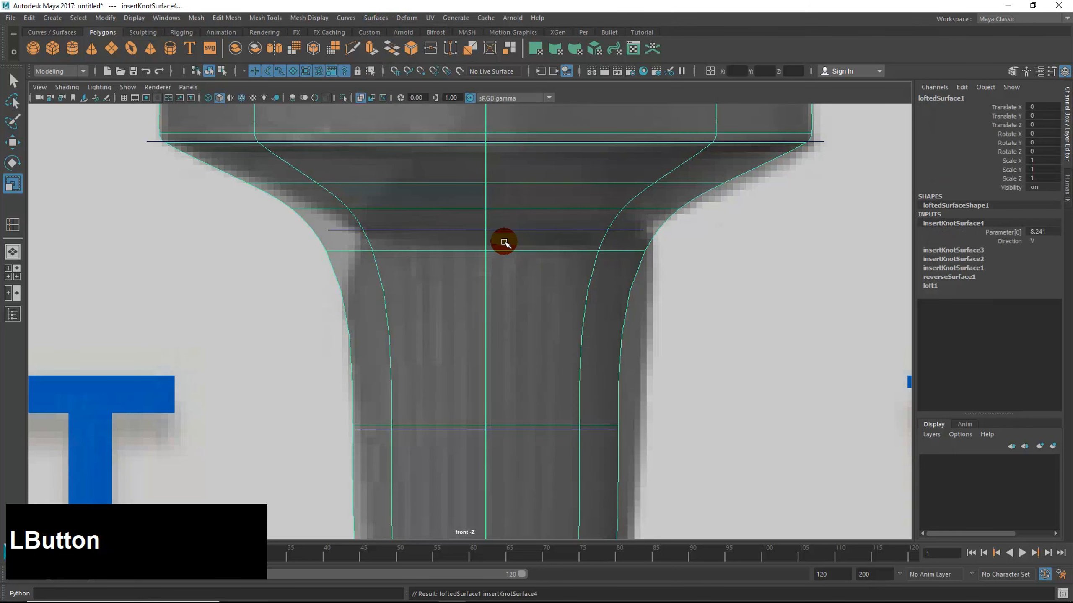
Step: Select the control vertex row just below the new isoparm and raise it to the junction between neck and shoulder
{"action": "right_click_drag", "start_coordinate": [509, 253], "coordinate": [528, 255]}
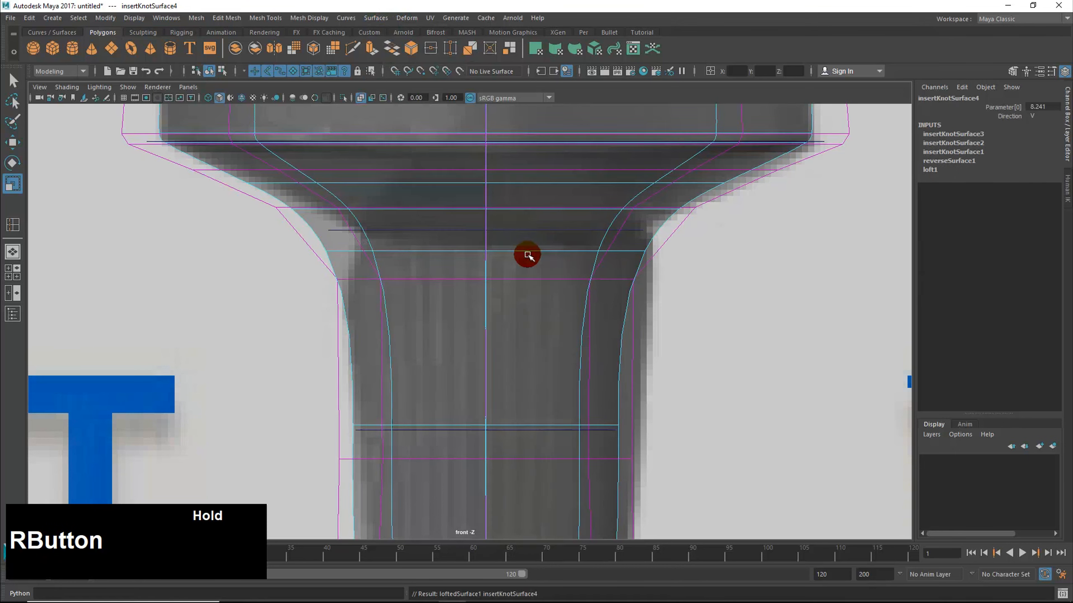
{"action": "left_click", "coordinate": [471, 281]}
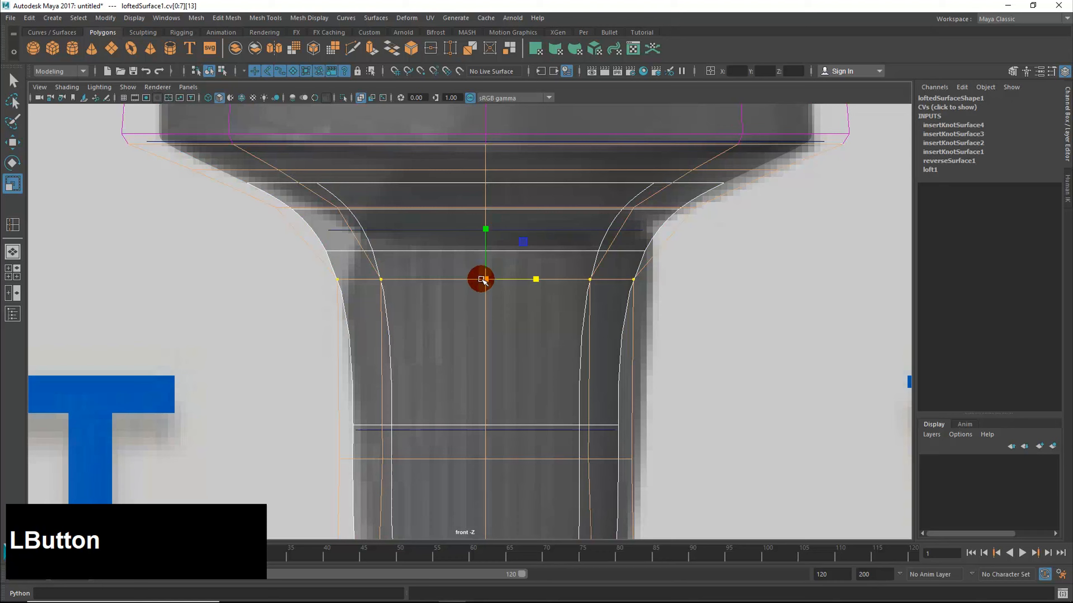
{"action": "key", "text": "w"}
{"action": "left_click_drag", "start_coordinate": [486, 228], "coordinate": [494, 191]}
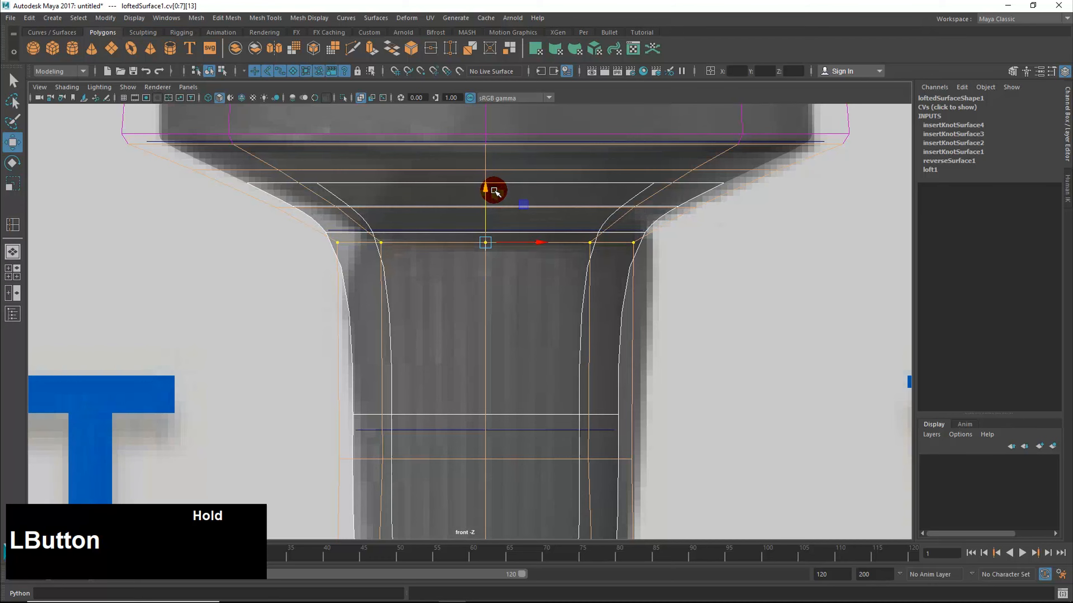
{"action": "key", "text": "space"}
{"action": "key", "text": "space"}
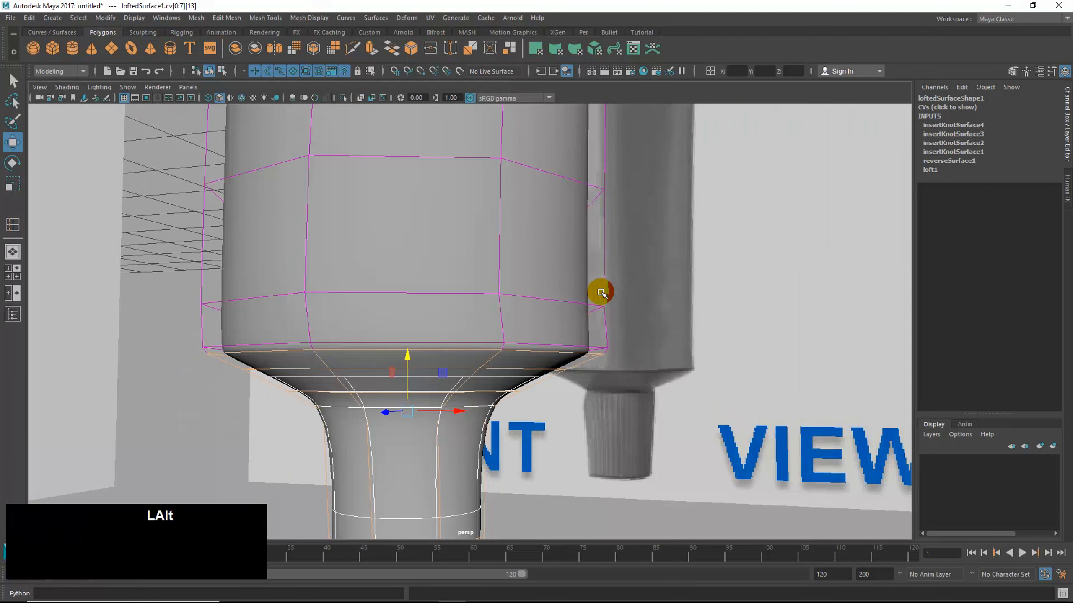
{"action": "left_click_drag", "start_coordinate": [599, 292], "coordinate": [628, 290], "text": "alt"}
Step: Scale the raised control vertex row uniformly outward to meet the neck's upper edges in the front reference image
{"action": "key", "text": "space"}
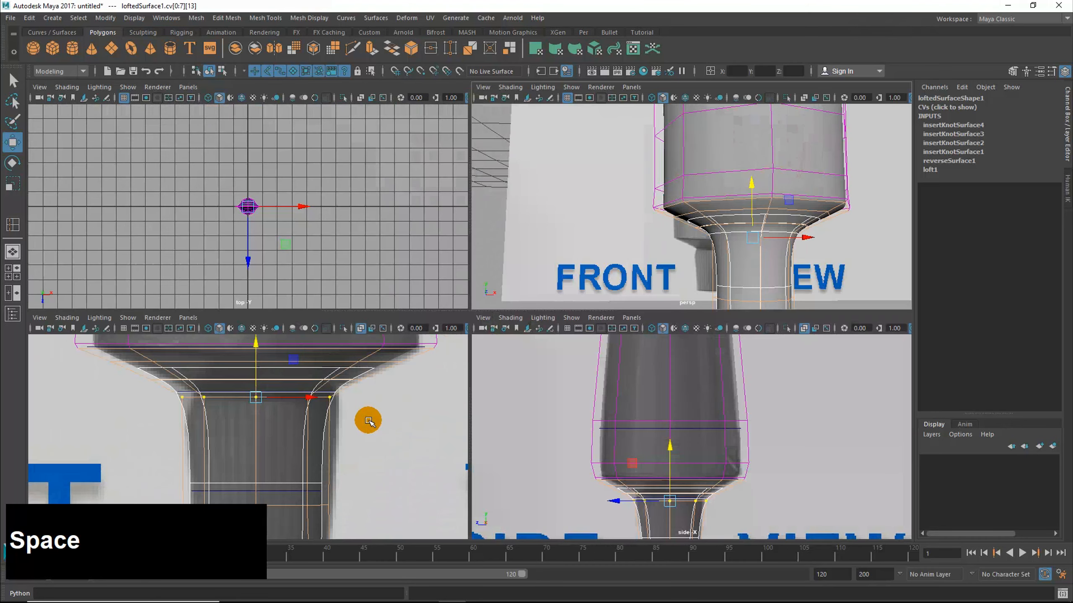
{"action": "key", "text": "space"}
{"action": "key", "text": "space"}
{"action": "key", "text": "space"}
{"action": "left_click_drag", "start_coordinate": [611, 292], "coordinate": [510, 418], "text": "alt"}
{"action": "key", "text": "r"}
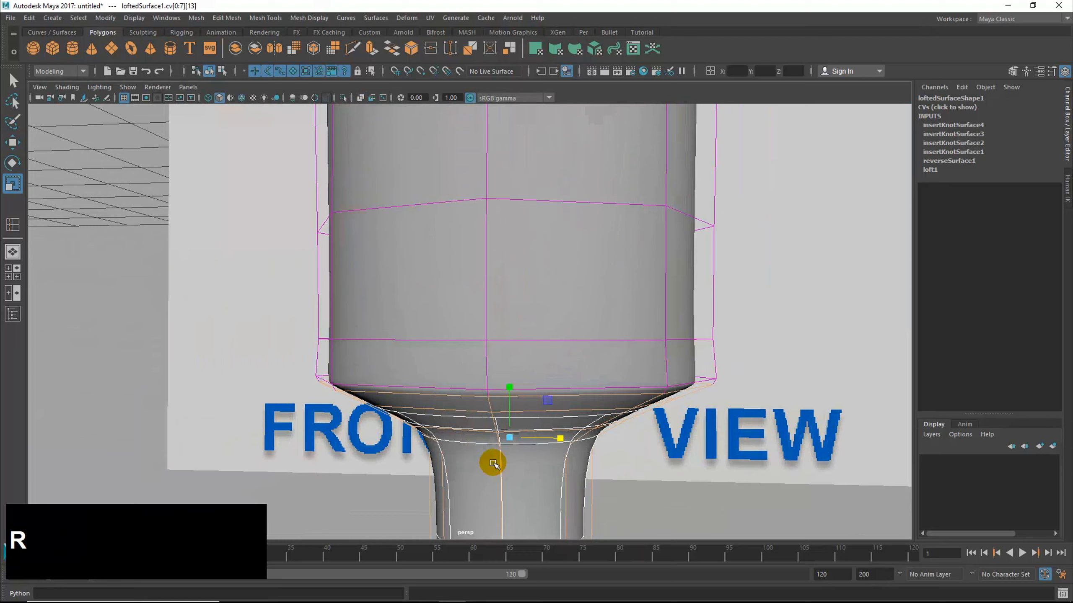
{"action": "left_click", "coordinate": [510, 438]}
{"action": "key", "text": "space"}
{"action": "key", "text": "space"}
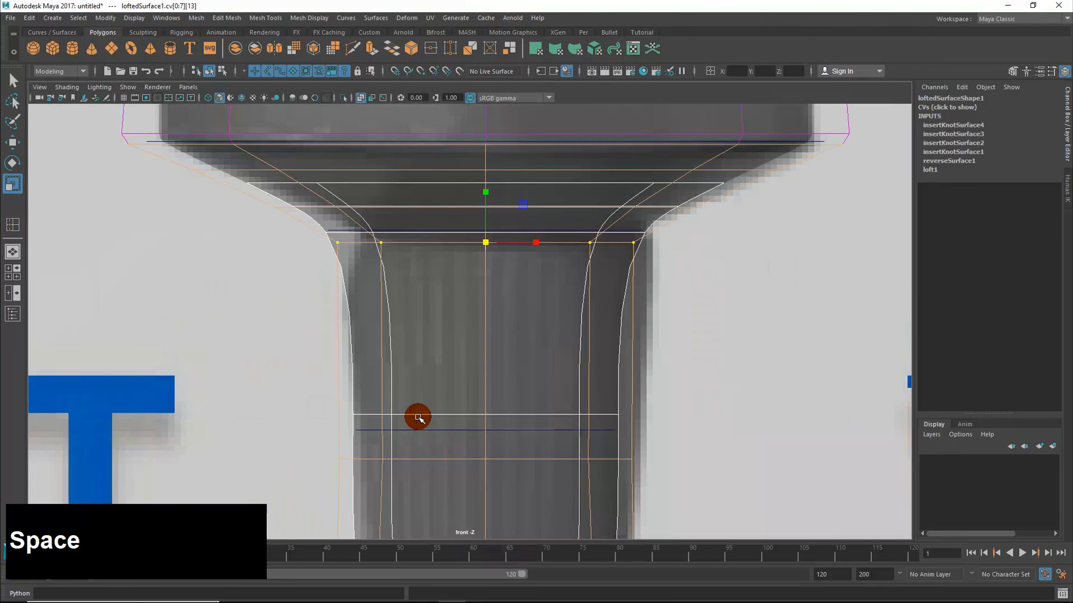
{"action": "middle_click_drag", "start_coordinate": [418, 416], "coordinate": [519, 415], "text": "alt"}
{"action": "left_click_drag", "start_coordinate": [492, 232], "coordinate": [521, 231]}
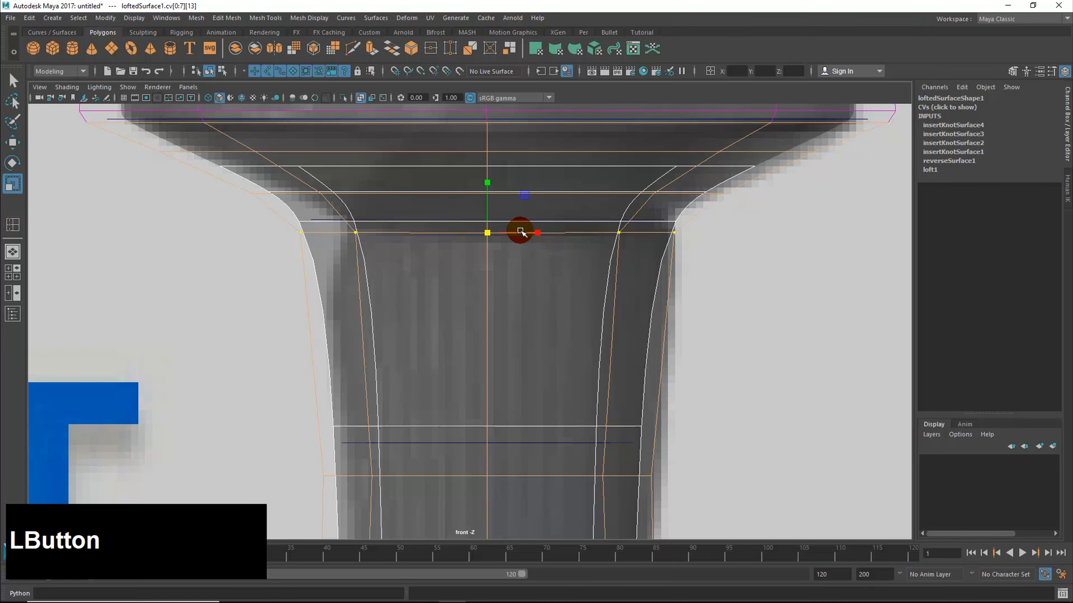
Step: Scale in the control vertex row just above the neck's open end and select the row on the end edge
{"action": "key", "text": "space"}
{"action": "key", "text": "space"}
{"action": "mouse_move", "coordinate": [598, 299]}
{"action": "left_mouse_down", "text": "alt"}
{"action": "mouse_move", "coordinate": [568, 275]}
{"action": "mouse_move", "coordinate": [505, 289]}
{"action": "mouse_move", "coordinate": [615, 299]}
{"action": "left_mouse_up", "text": "alt"}
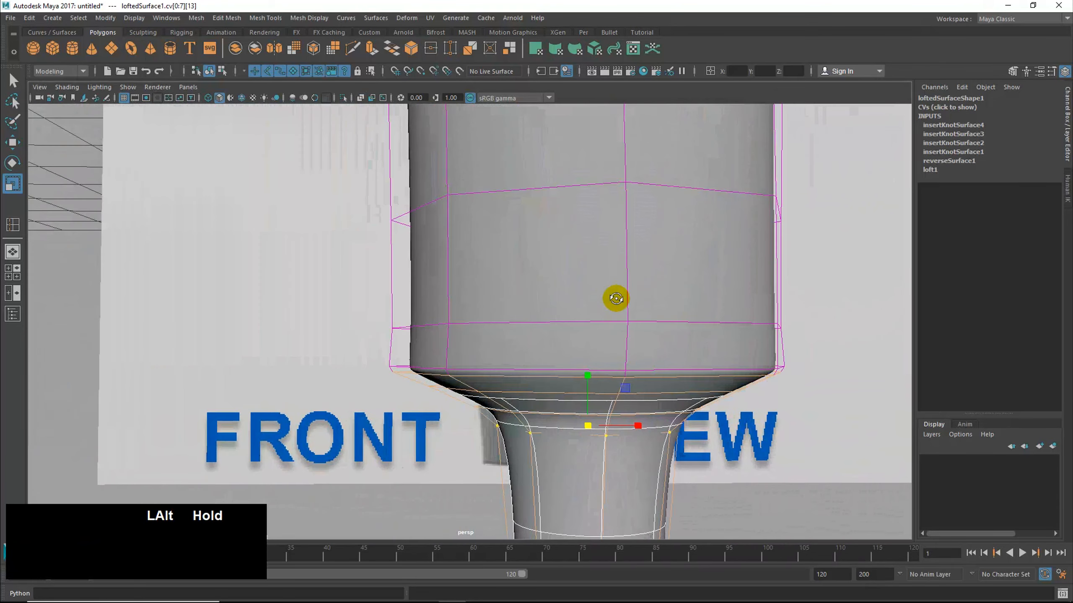
{"action": "middle_click_drag", "start_coordinate": [634, 338], "coordinate": [591, 295], "text": "alt"}
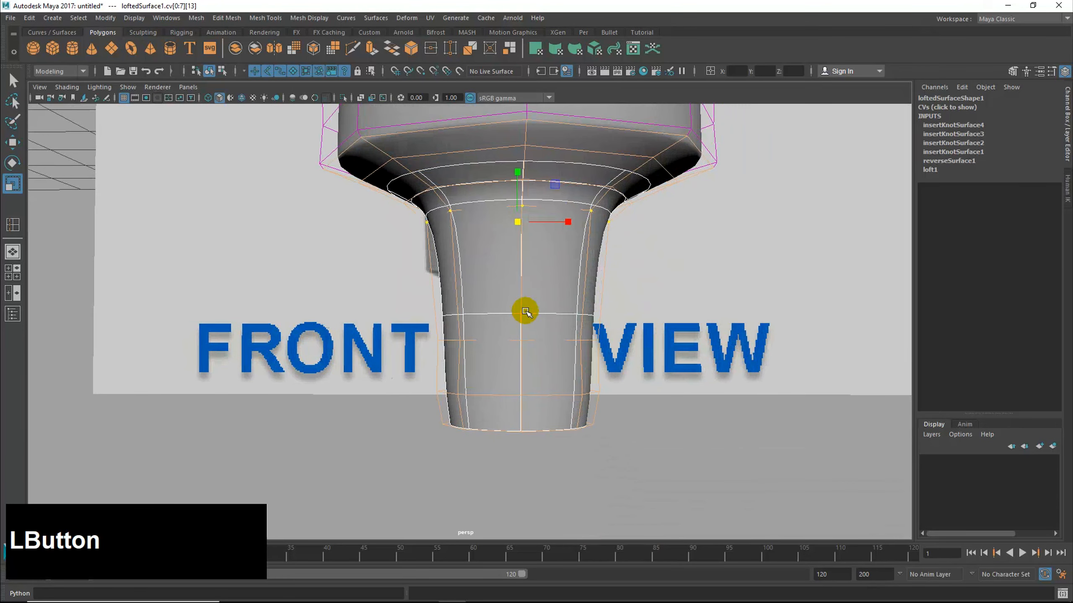
{"action": "left_click_drag", "start_coordinate": [522, 307], "coordinate": [504, 372], "text": "alt"}
{"action": "left_click", "coordinate": [522, 364]}
{"action": "left_click", "coordinate": [529, 410]}
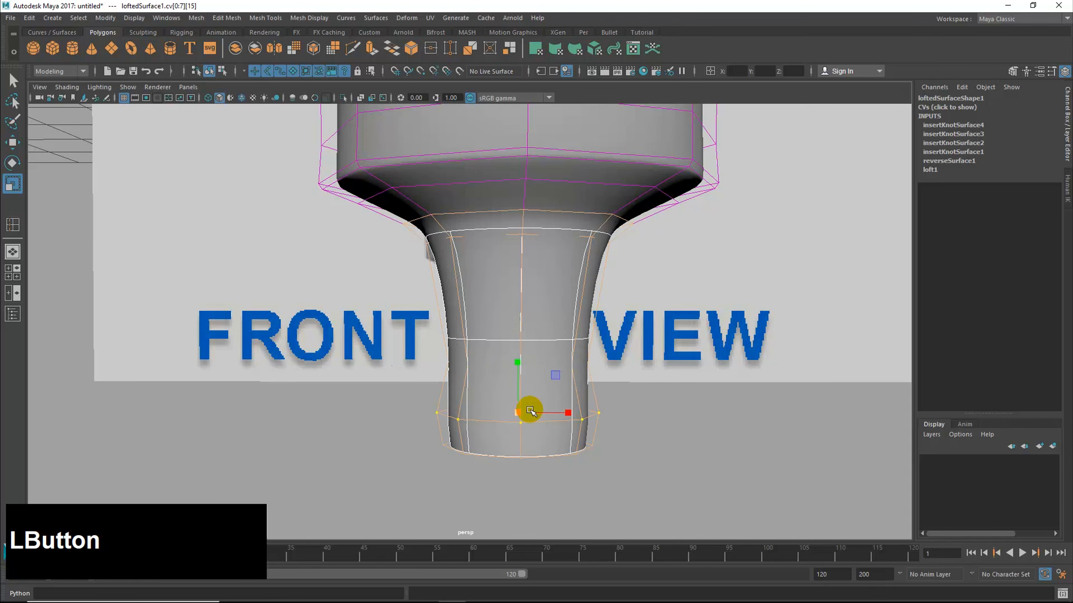
{"action": "left_click_drag", "start_coordinate": [517, 414], "coordinate": [504, 421]}
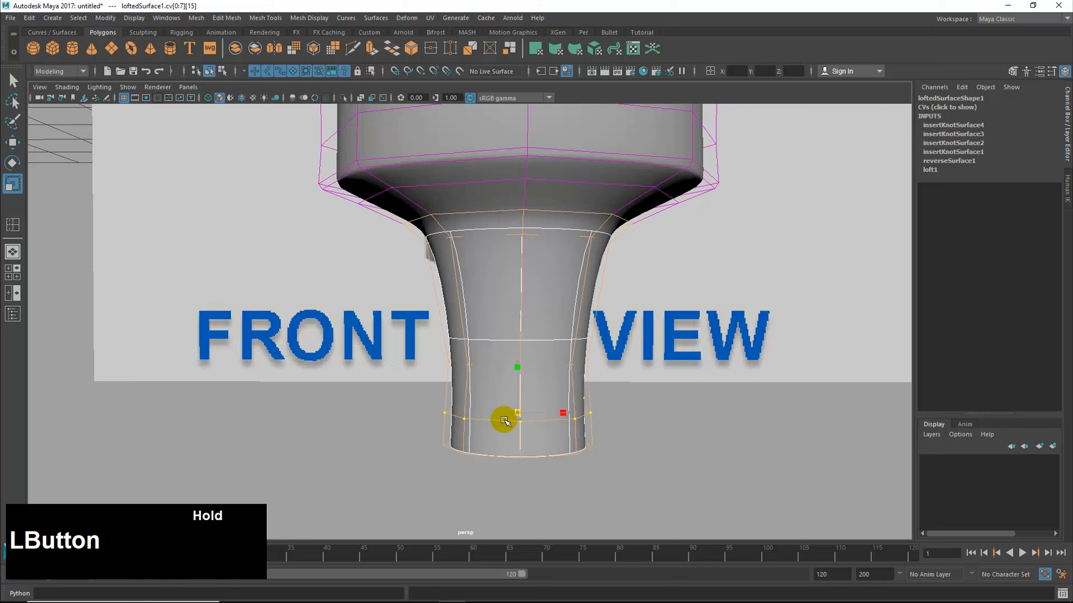
{"action": "left_click", "coordinate": [498, 456]}
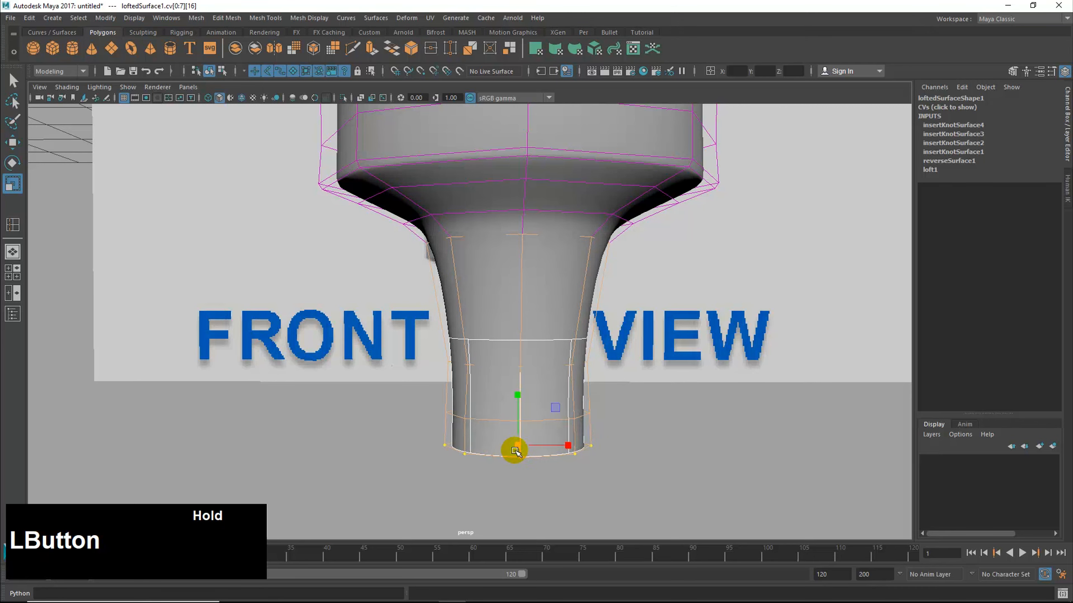
Step: Examine the shoulder and neck of the tube from several angles against the reference images
{"action": "scroll", "coordinate": [620, 333], "scroll_direction": "down", "scroll_amount": 5}
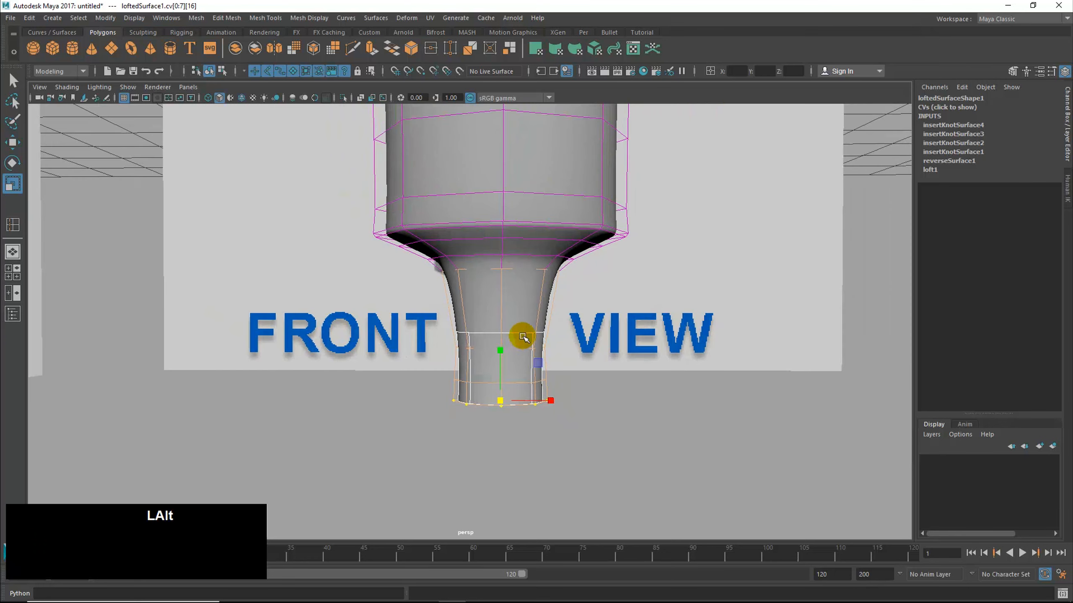
{"action": "middle_click_drag", "start_coordinate": [522, 336], "coordinate": [532, 409], "text": "alt"}
{"action": "left_click_drag", "start_coordinate": [550, 388], "coordinate": [582, 438], "text": "alt"}
{"action": "scroll", "coordinate": [582, 438], "scroll_direction": "down", "scroll_amount": 4}
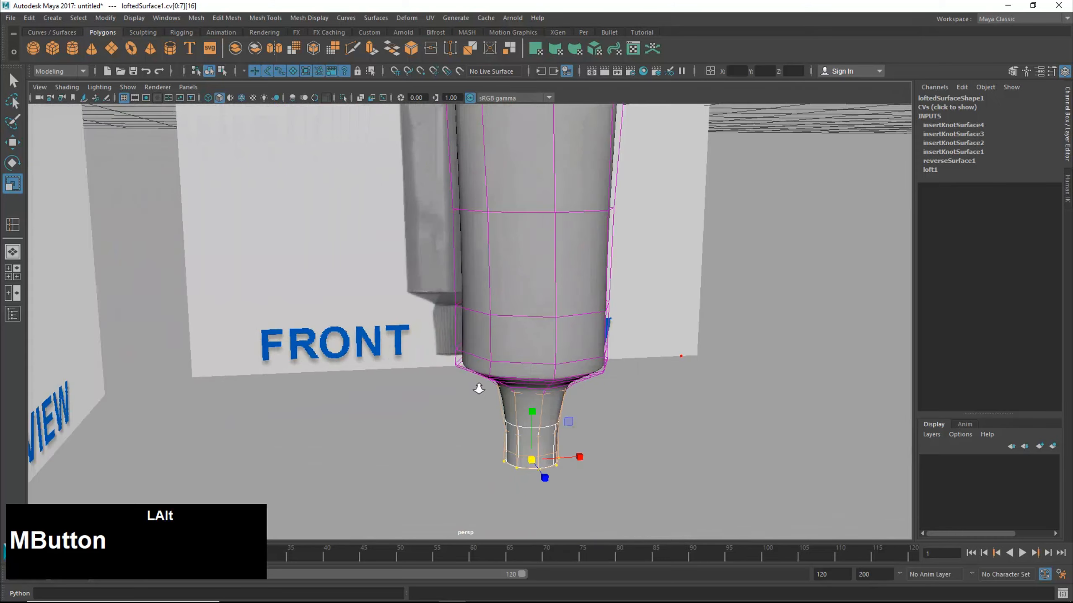
{"action": "middle_click_drag", "start_coordinate": [476, 388], "coordinate": [476, 450], "text": "alt"}
{"action": "left_click_drag", "start_coordinate": [561, 312], "coordinate": [480, 311], "text": "alt"}
{"action": "middle_click_drag", "start_coordinate": [495, 358], "coordinate": [539, 212], "text": "alt"}
{"action": "left_click_drag", "start_coordinate": [465, 331], "coordinate": [561, 331], "text": "alt"}
{"action": "right_click_drag", "start_coordinate": [510, 332], "coordinate": [765, 319], "text": "alt"}
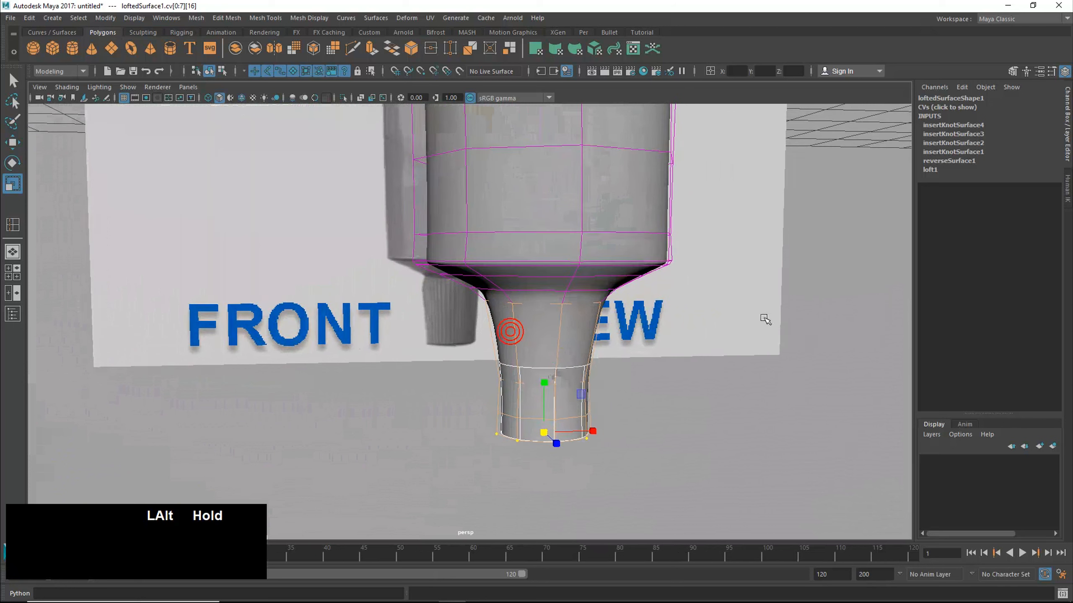
Step: Widen the middle control vertex row of the neck slightly and rescale the row just above its open end
{"action": "left_click", "coordinate": [522, 383]}
{"action": "left_click_drag", "start_coordinate": [541, 374], "coordinate": [550, 374]}
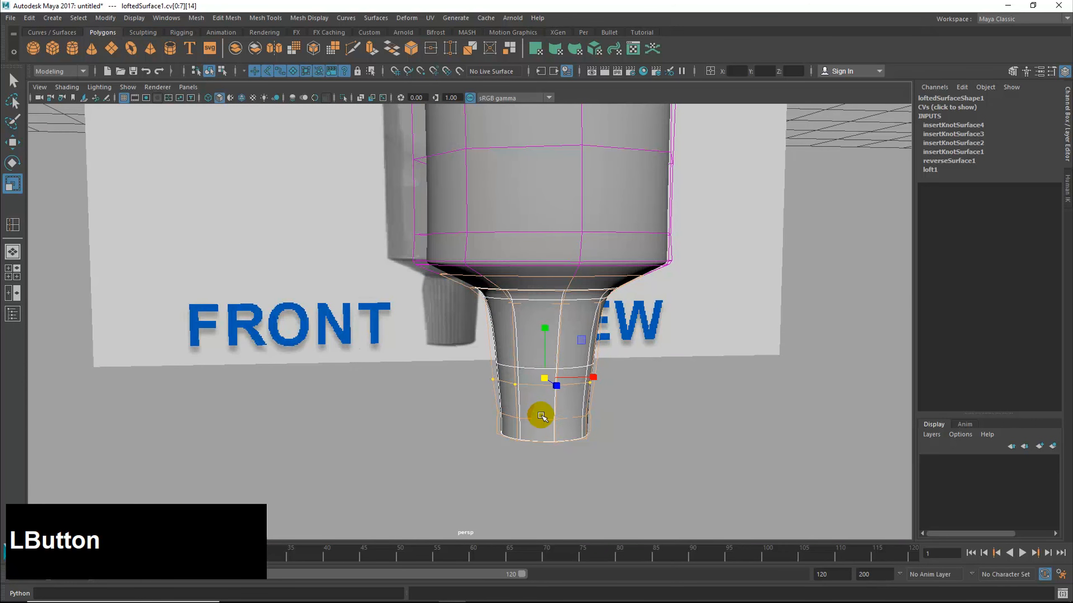
{"action": "left_click", "coordinate": [525, 419]}
{"action": "left_click_drag", "start_coordinate": [545, 411], "coordinate": [504, 419]}
{"action": "left_click", "coordinate": [533, 440]}
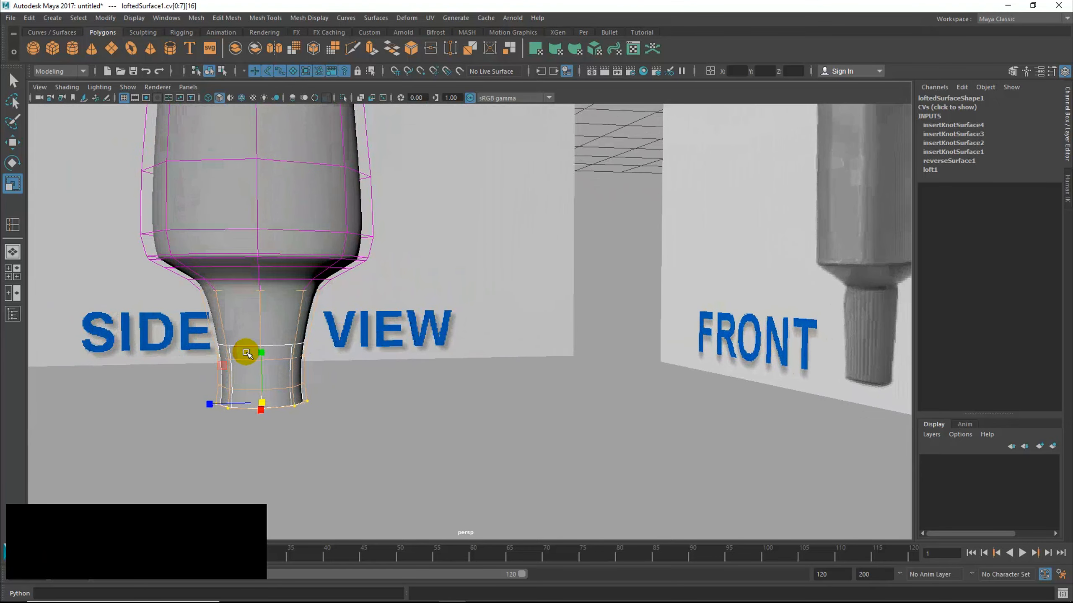
Step: Return the tube surface to object mode and clear the selection
{"action": "left_click_drag", "start_coordinate": [252, 351], "coordinate": [147, 311], "text": "alt"}
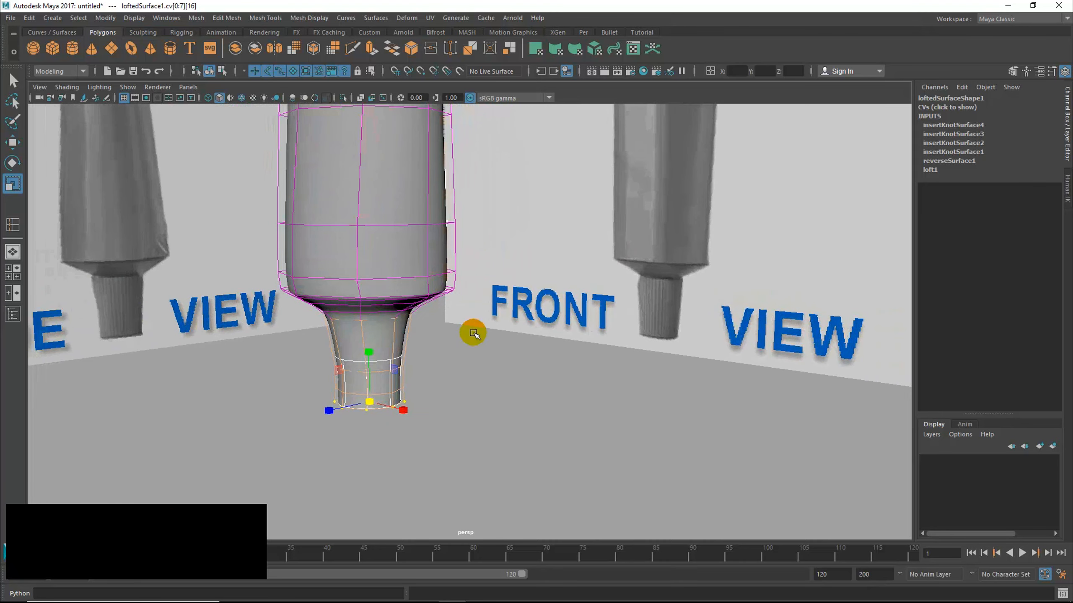
{"action": "scroll", "coordinate": [473, 334], "scroll_direction": "down", "scroll_amount": 3}
{"action": "middle_click_drag", "start_coordinate": [472, 333], "coordinate": [476, 416], "text": "alt"}
{"action": "right_click_drag", "start_coordinate": [379, 255], "coordinate": [429, 240]}
{"action": "left_click", "coordinate": [488, 434]}
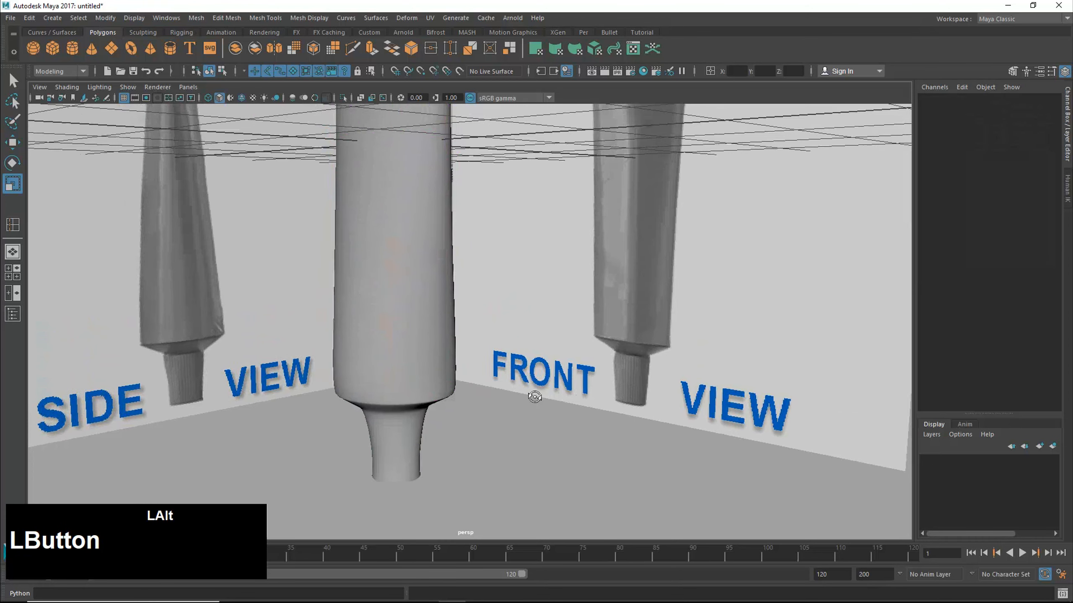
Step: Reselect the lofted tube surface and inspect its neck against the side reference image
{"action": "left_click_drag", "start_coordinate": [532, 396], "coordinate": [550, 307], "text": "alt"}
{"action": "left_click", "coordinate": [551, 306]}
{"action": "left_click_drag", "start_coordinate": [541, 359], "coordinate": [450, 424], "text": "alt"}
{"action": "middle_click_drag", "start_coordinate": [450, 423], "coordinate": [423, 395], "text": "alt"}
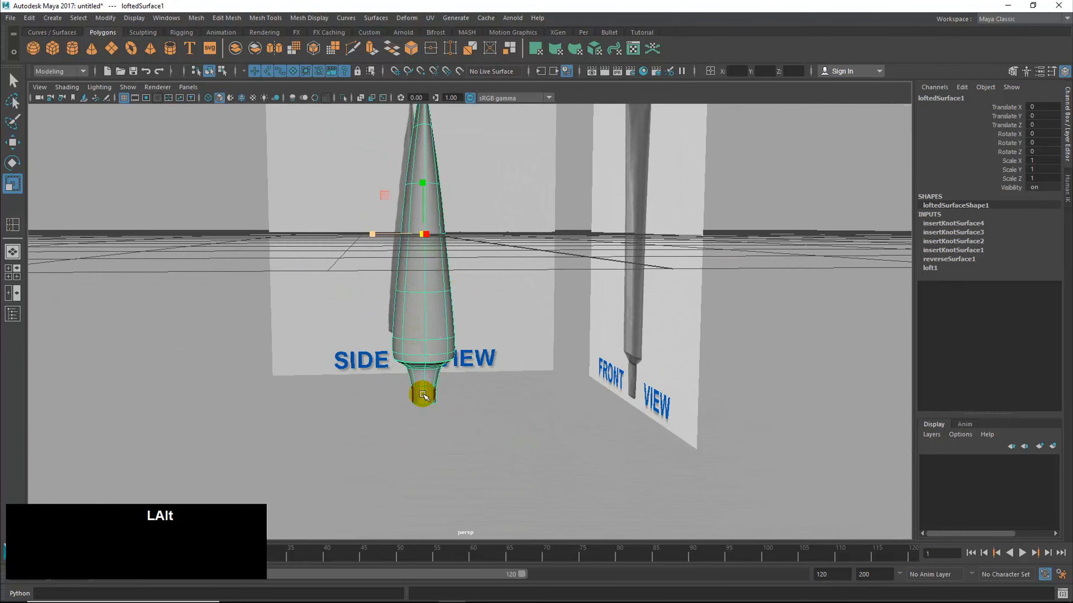
{"action": "right_click_drag", "start_coordinate": [414, 400], "coordinate": [688, 409], "text": "alt"}
{"action": "middle_click_drag", "start_coordinate": [374, 485], "coordinate": [436, 426], "text": "alt"}
{"action": "left_click_drag", "start_coordinate": [435, 436], "coordinate": [436, 425], "text": "alt"}
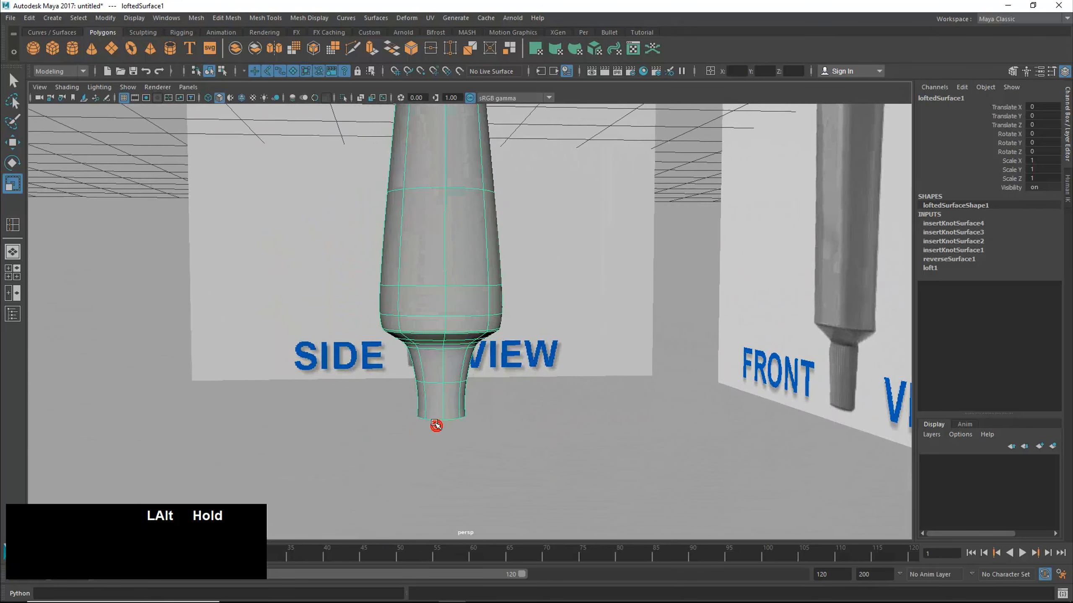
Step: Display the tube surface's hulls and raise the hull row at the top of the neck slightly
{"action": "right_click_drag", "start_coordinate": [433, 418], "coordinate": [433, 420]}
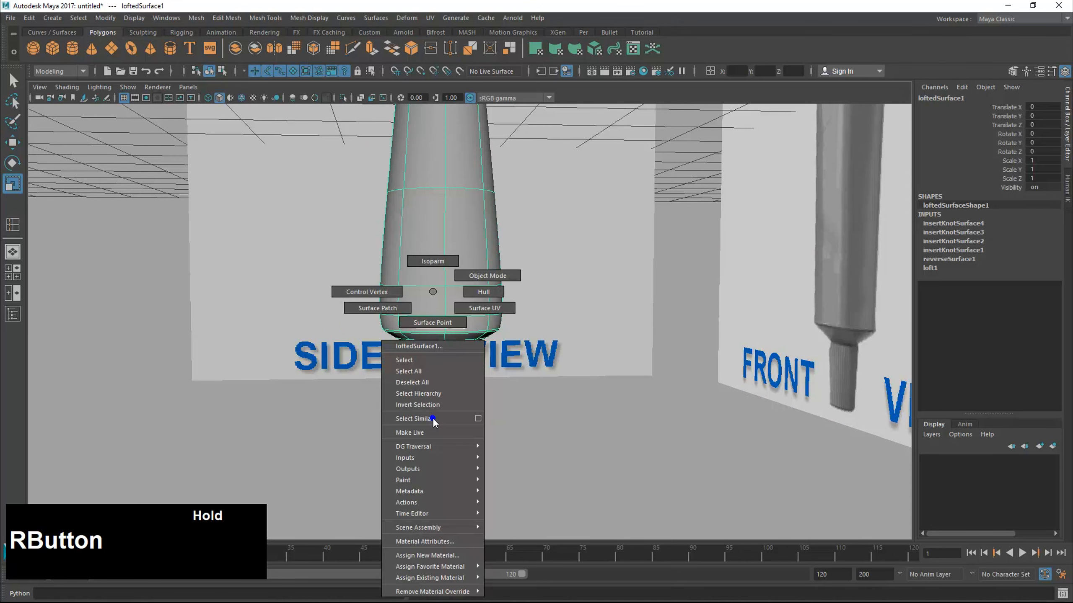
{"action": "right_click_drag", "start_coordinate": [474, 296], "coordinate": [483, 292]}
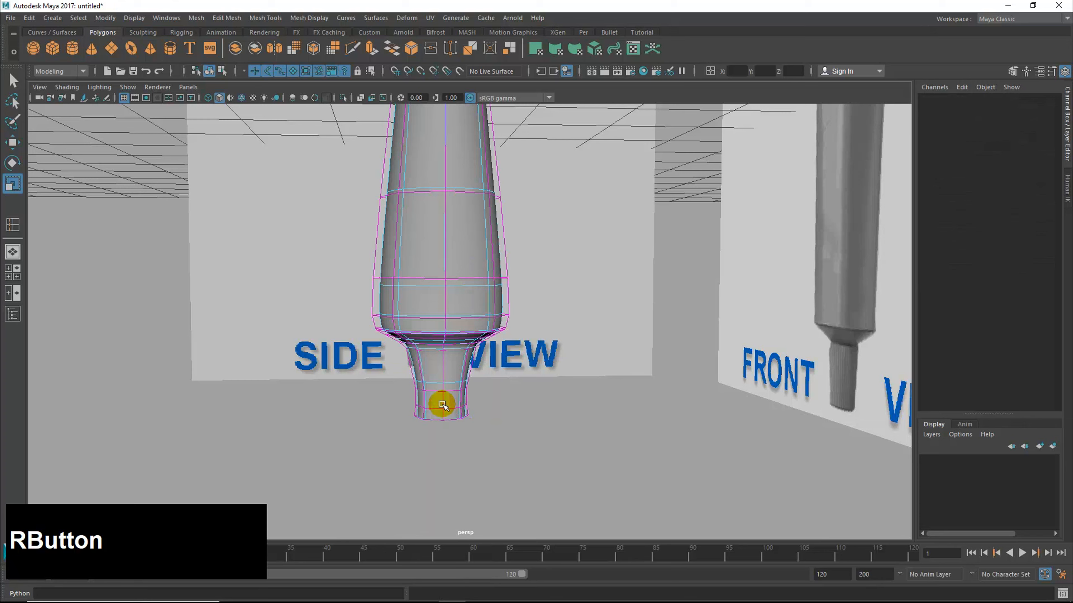
{"action": "left_click", "coordinate": [436, 390]}
{"action": "key", "text": "w"}
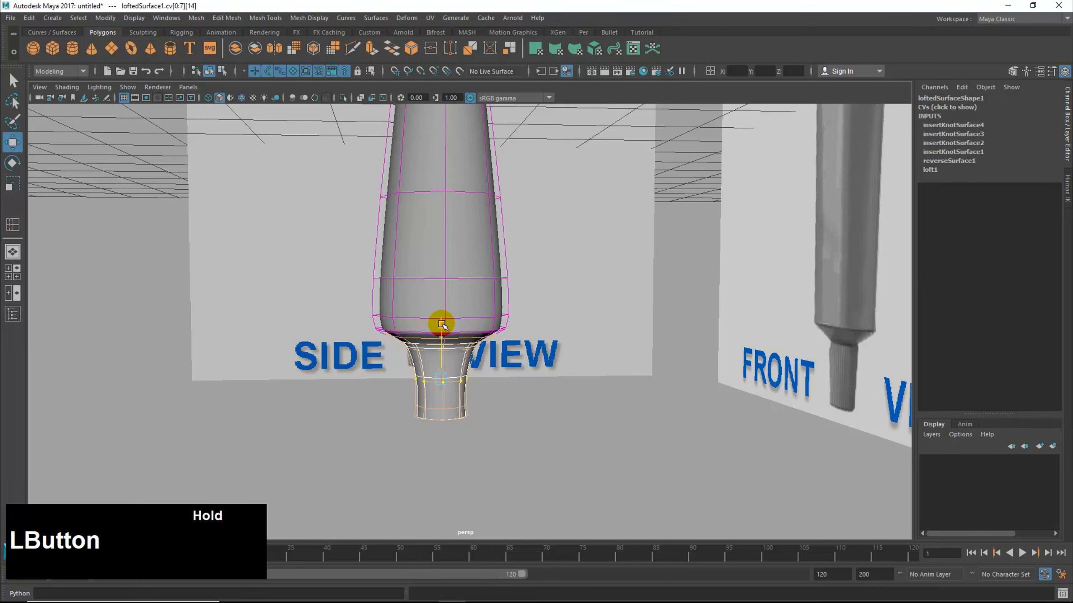
{"action": "key", "text": "r"}
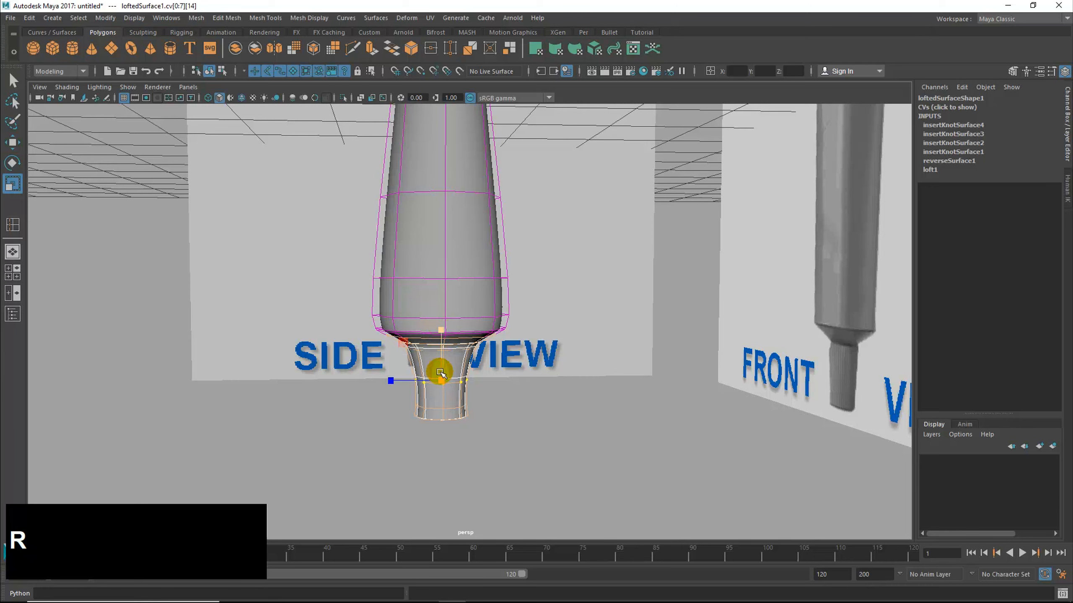
{"action": "left_click", "coordinate": [432, 356]}
{"action": "key", "text": "w"}
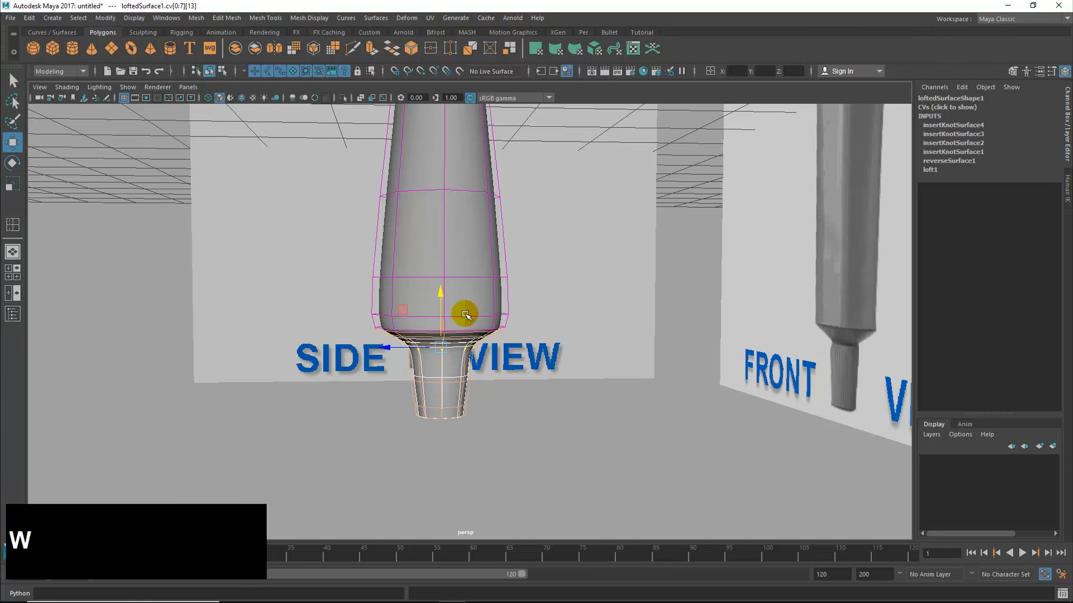
{"action": "left_click_drag", "start_coordinate": [439, 292], "coordinate": [439, 289]}
Step: Rescale the middle hull row of the neck slightly to match the front reference image
{"action": "left_click_drag", "start_coordinate": [442, 412], "coordinate": [585, 431], "text": "alt"}
{"action": "left_click", "coordinate": [438, 381]}
{"action": "key", "text": "r"}
{"action": "left_click", "coordinate": [533, 380]}
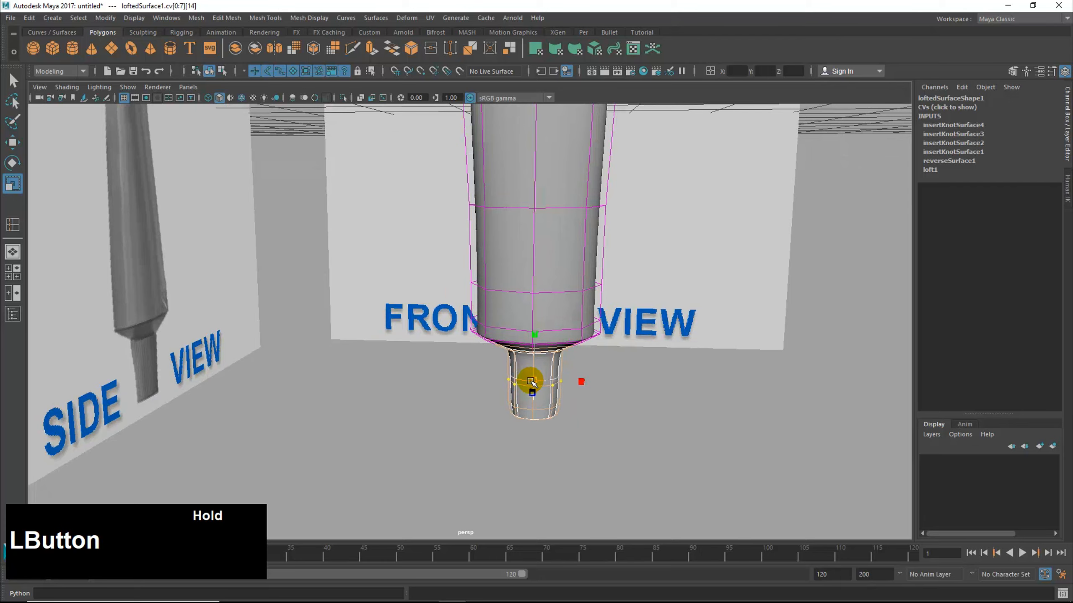
{"action": "left_click_drag", "start_coordinate": [533, 383], "coordinate": [547, 442]}
Step: Return the tube surface to object mode, clear the selection and compare the whole shape with both reference images
{"action": "right_click_drag", "start_coordinate": [639, 444], "coordinate": [338, 450], "text": "alt"}
{"action": "middle_click_drag", "start_coordinate": [504, 364], "coordinate": [493, 486], "text": "alt"}
{"action": "right_click_drag", "start_coordinate": [493, 486], "coordinate": [461, 490], "text": "alt"}
{"action": "left_click_drag", "start_coordinate": [462, 486], "coordinate": [414, 429], "text": "alt"}
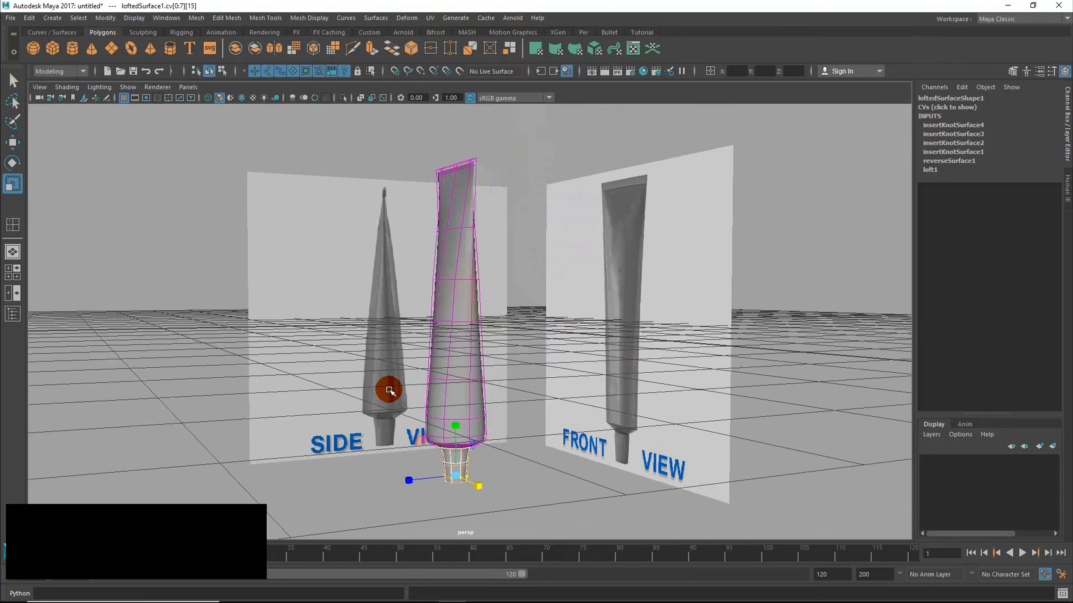
{"action": "left_click_drag", "start_coordinate": [577, 443], "coordinate": [594, 452], "text": "alt"}
{"action": "key", "text": "F8"}
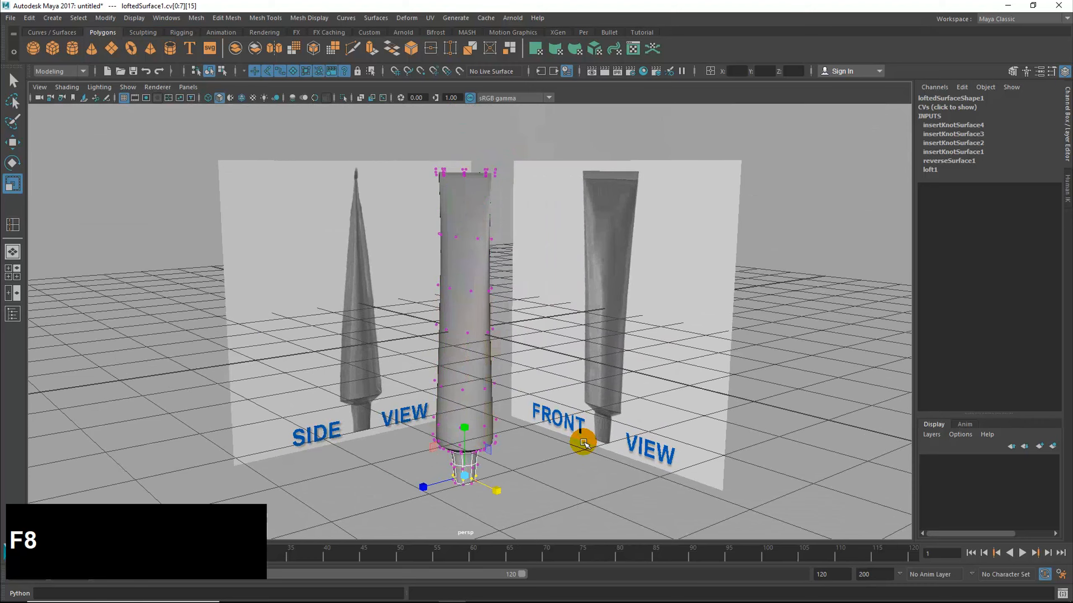
{"action": "left_click", "coordinate": [538, 481]}
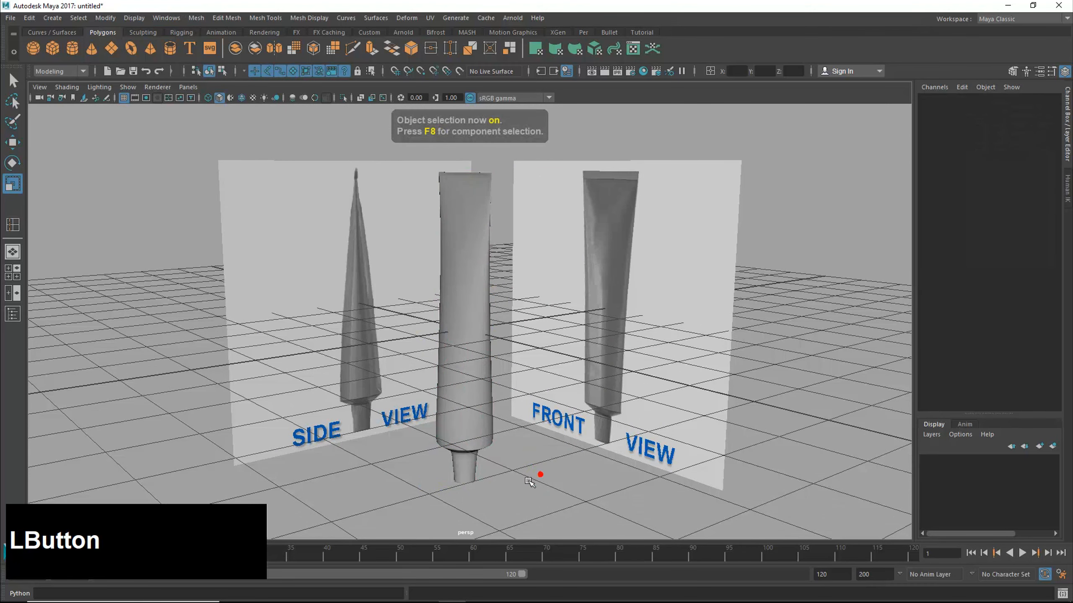
{"action": "left_click_drag", "start_coordinate": [536, 475], "coordinate": [507, 472], "text": "alt"}
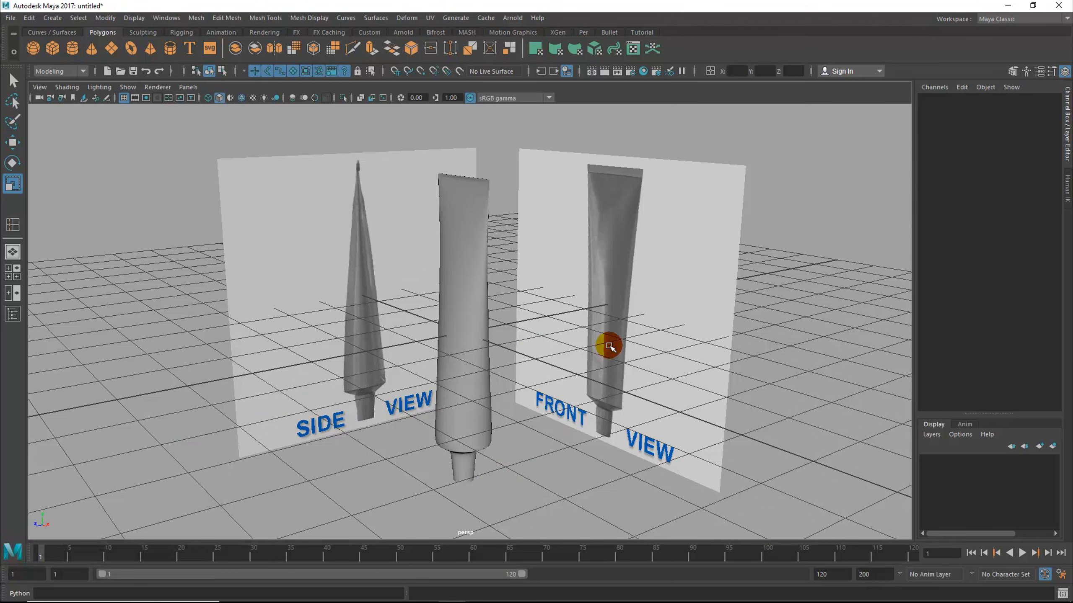
Step: Insert an isoparm just below the flat upper end of the tube surface and select a control vertex row there
{"action": "right_click_drag", "start_coordinate": [554, 222], "coordinate": [779, 224], "text": "alt"}
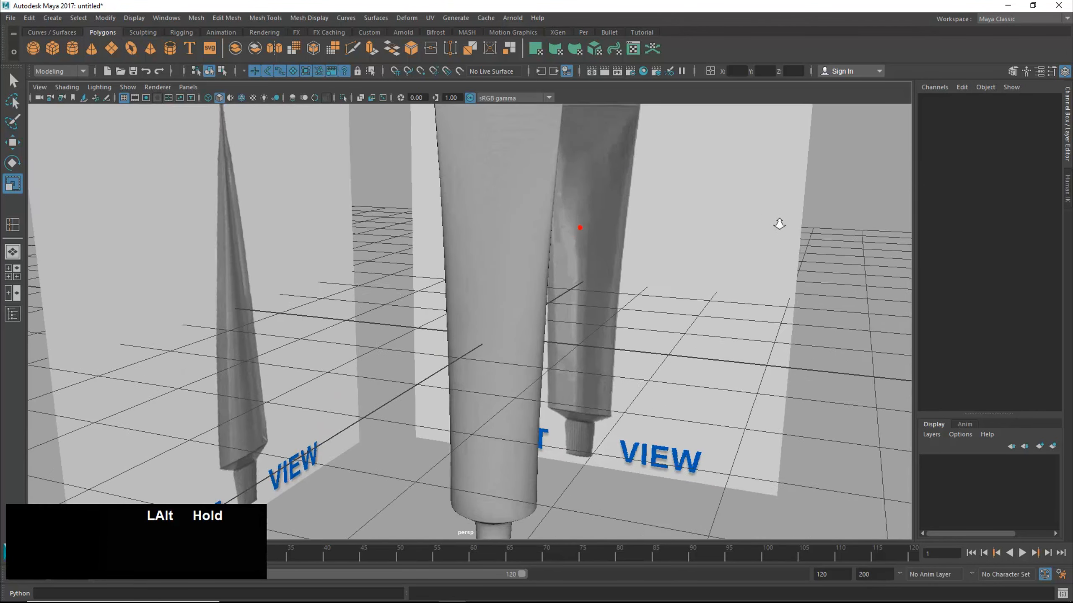
{"action": "middle_click_drag", "start_coordinate": [554, 242], "coordinate": [534, 388], "text": "alt"}
{"action": "right_click_drag", "start_coordinate": [534, 388], "coordinate": [711, 374], "text": "alt"}
{"action": "left_click_drag", "start_coordinate": [711, 375], "coordinate": [653, 373], "text": "alt"}
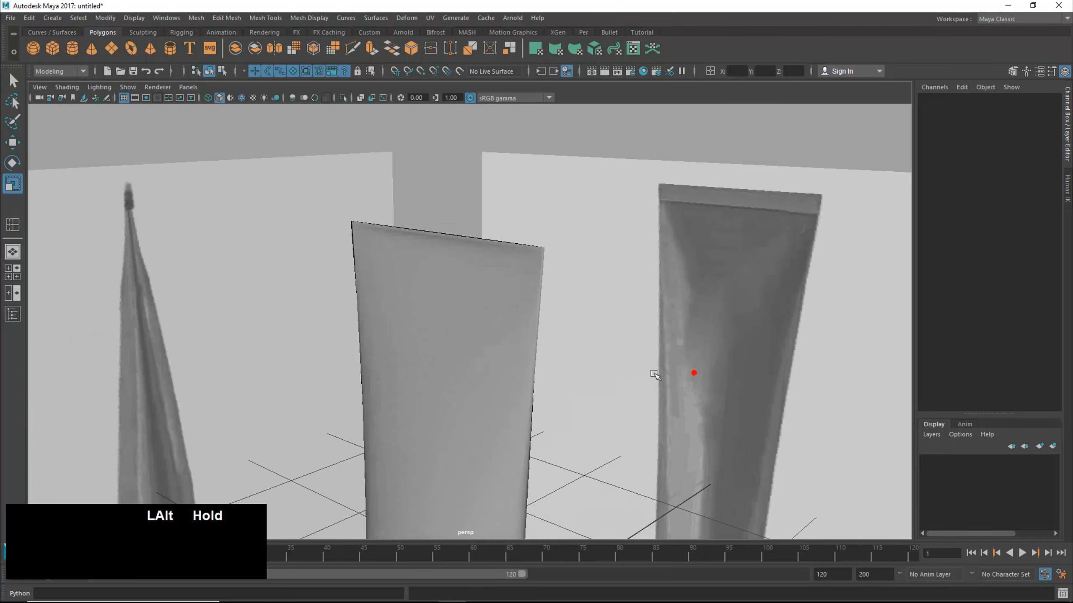
{"action": "left_click", "coordinate": [486, 264]}
{"action": "left_click_drag", "start_coordinate": [479, 280], "coordinate": [457, 286], "text": "alt"}
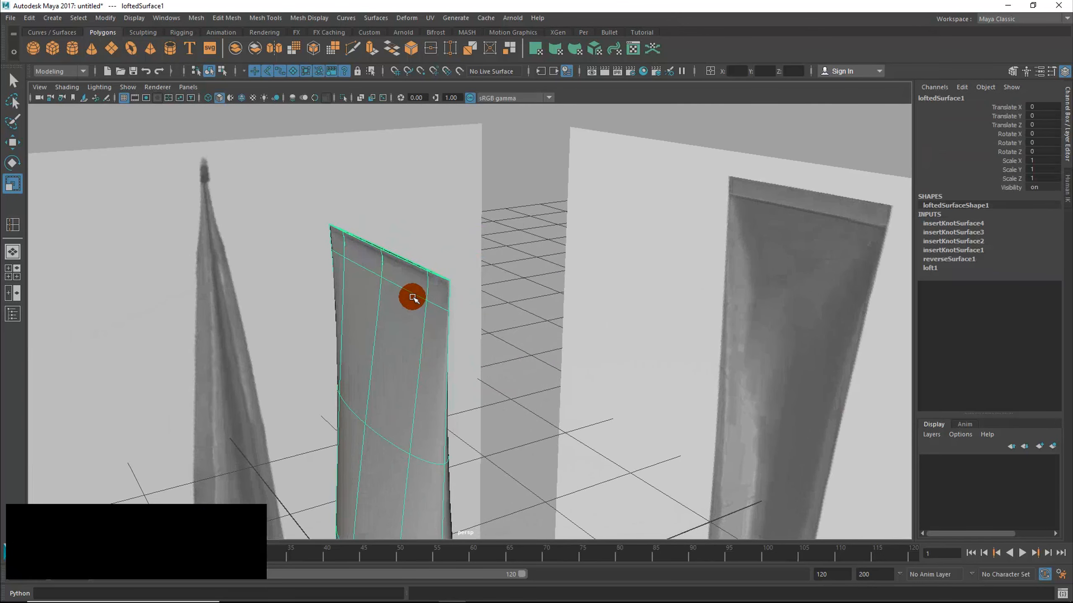
{"action": "key", "text": "Down"}
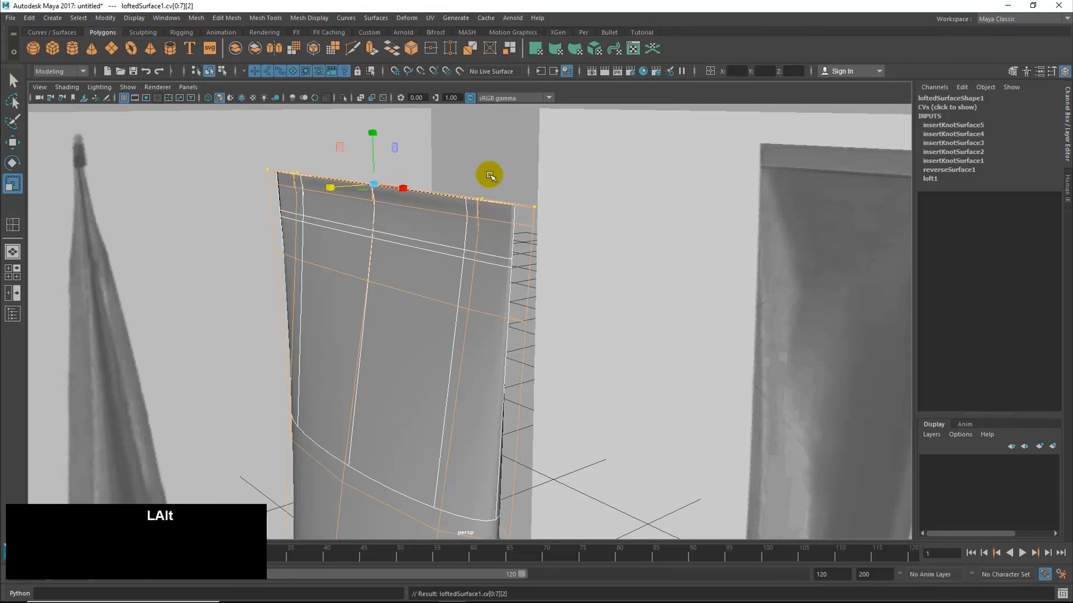
Step: Leave component editing at the tube's upper end and deselect the surface
{"action": "right_click_drag", "start_coordinate": [491, 175], "coordinate": [112, 240], "text": "alt"}
{"action": "left_click_drag", "start_coordinate": [113, 240], "coordinate": [383, 336], "text": "alt"}
{"action": "key", "text": "F8"}
{"action": "left_click", "coordinate": [468, 201]}
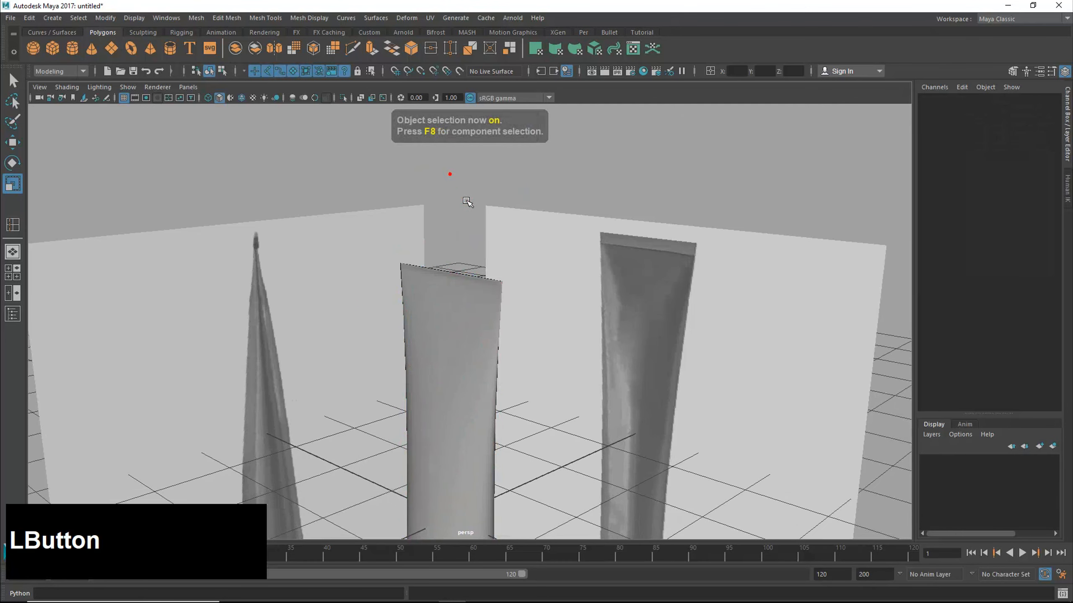
{"action": "left_click_drag", "start_coordinate": [572, 289], "coordinate": [440, 400], "text": "alt"}
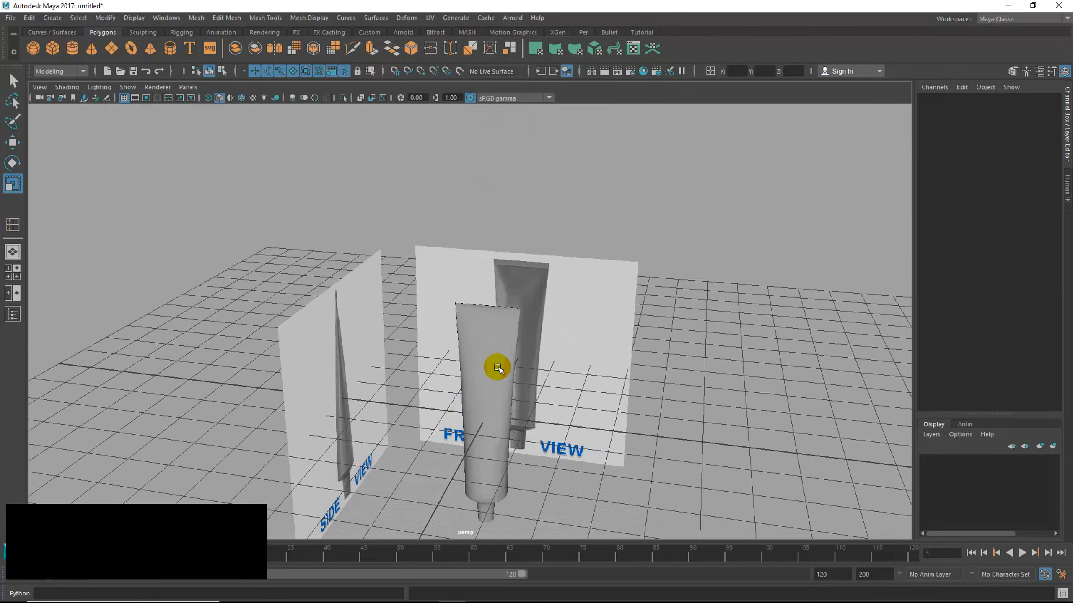
Step: Select the tube surface and examine its isoparm layout and overall shape from several angles against the reference images
{"action": "left_click", "coordinate": [498, 367]}
{"action": "left_click_drag", "start_coordinate": [515, 407], "coordinate": [486, 410], "text": "alt"}
{"action": "middle_click_drag", "start_coordinate": [510, 406], "coordinate": [501, 306], "text": "alt"}
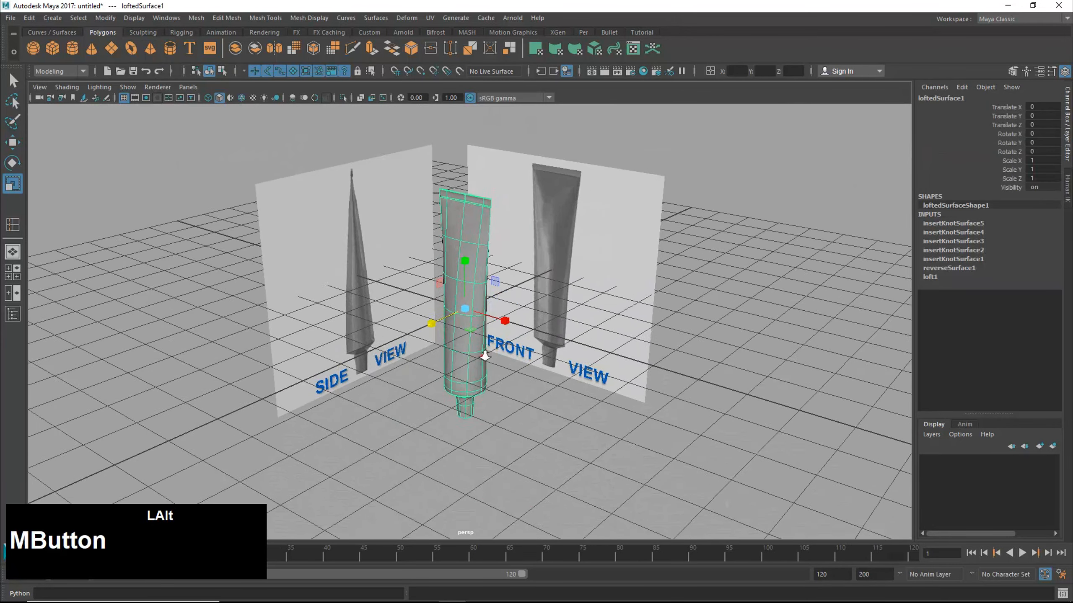
{"action": "right_click_drag", "start_coordinate": [482, 357], "coordinate": [683, 371], "text": "alt"}
{"action": "left_click_drag", "start_coordinate": [451, 399], "coordinate": [599, 396], "text": "alt"}
{"action": "right_click_drag", "start_coordinate": [597, 397], "coordinate": [490, 409], "text": "alt"}
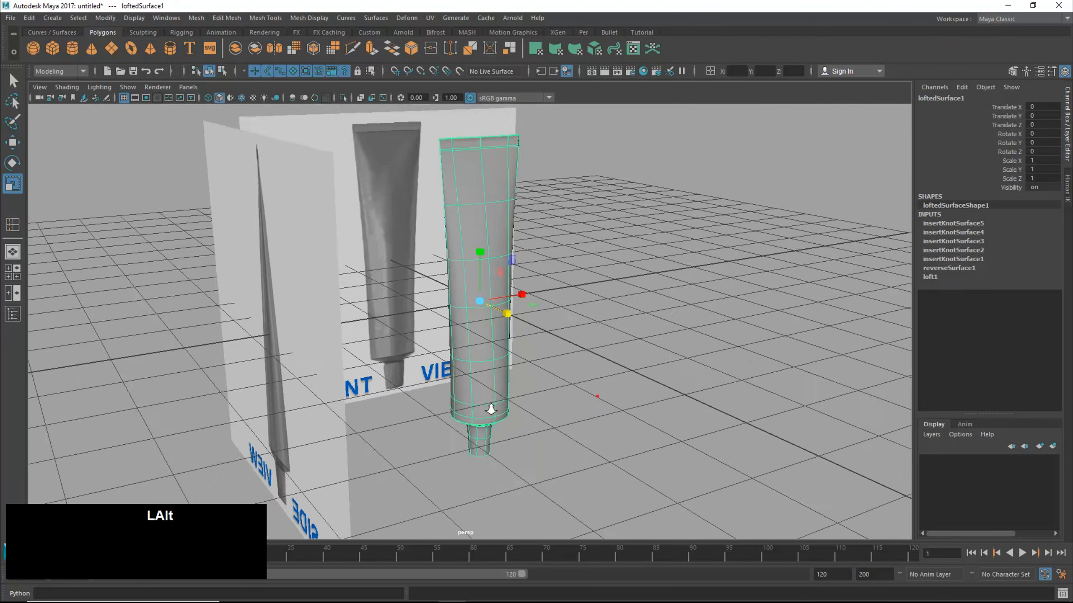
{"action": "left_click_drag", "start_coordinate": [490, 409], "coordinate": [459, 389], "text": "alt"}
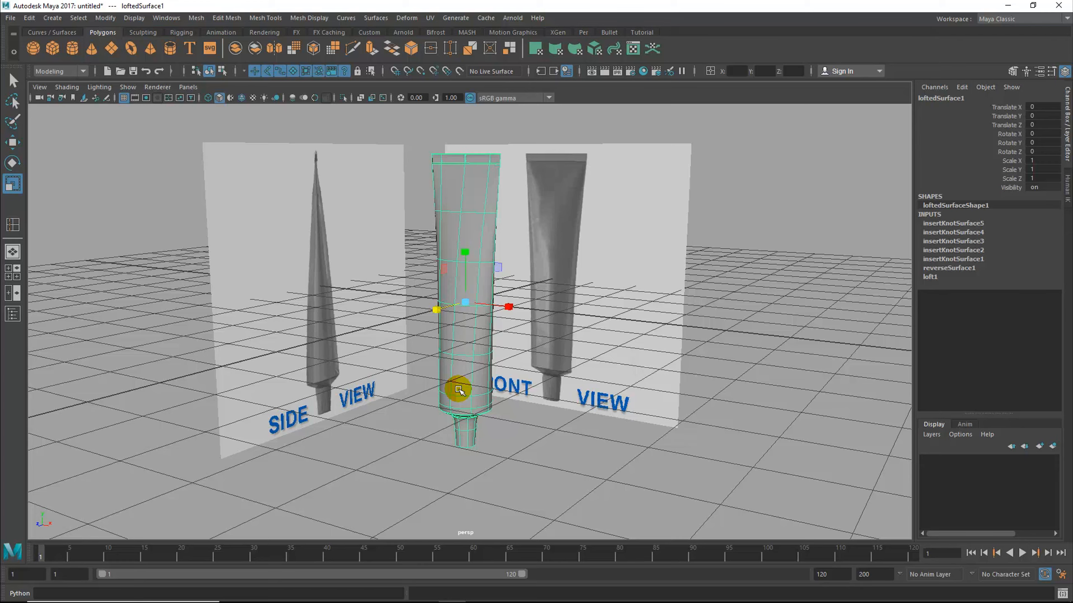
{"action": "left_click_drag", "start_coordinate": [532, 383], "coordinate": [506, 414], "text": "alt"}
{"action": "left_click_drag", "start_coordinate": [582, 392], "coordinate": [502, 403], "text": "alt"}
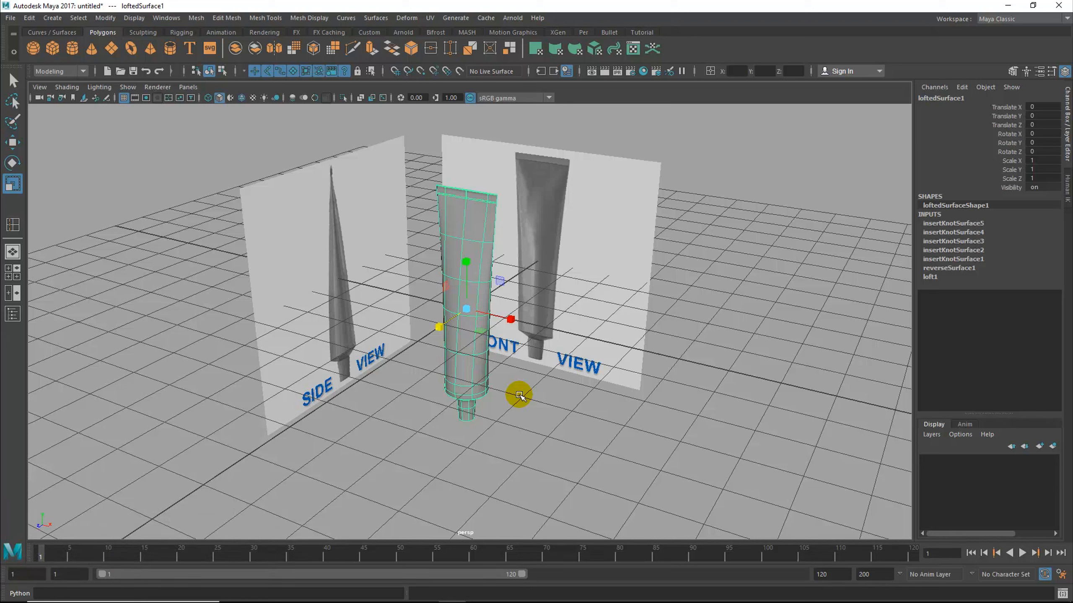
{"action": "left_click", "coordinate": [387, 17]}
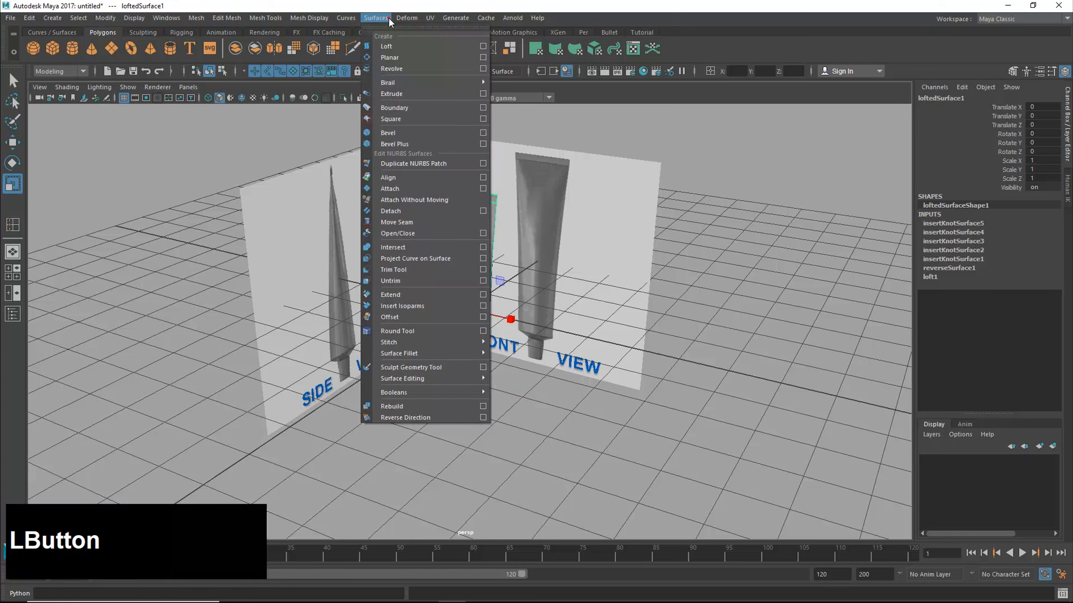
{"action": "left_click", "coordinate": [399, 48]}
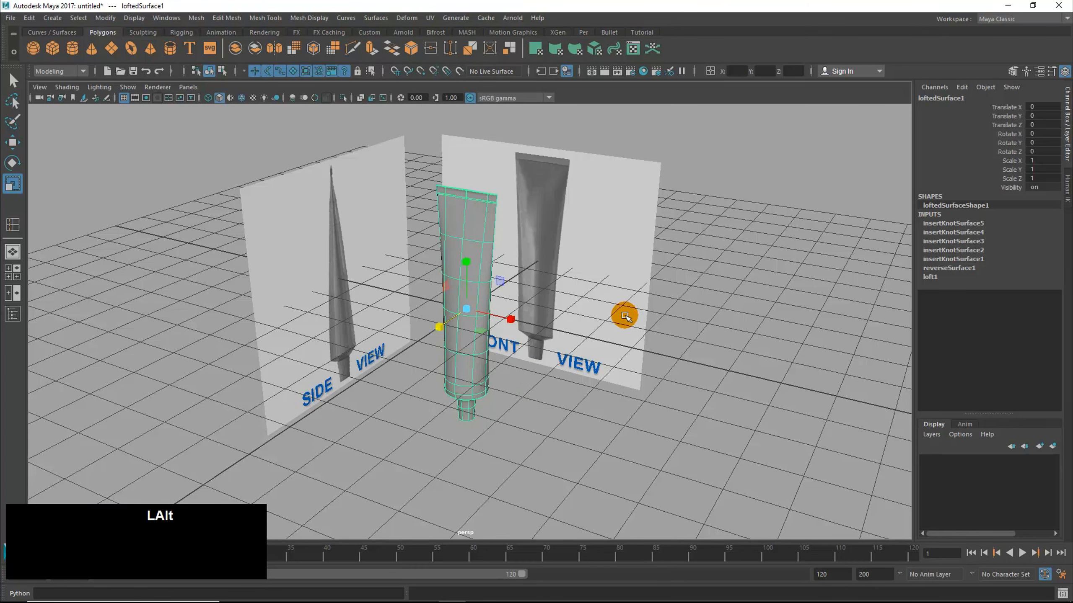
{"action": "left_click_drag", "start_coordinate": [624, 311], "coordinate": [615, 312], "text": "alt"}
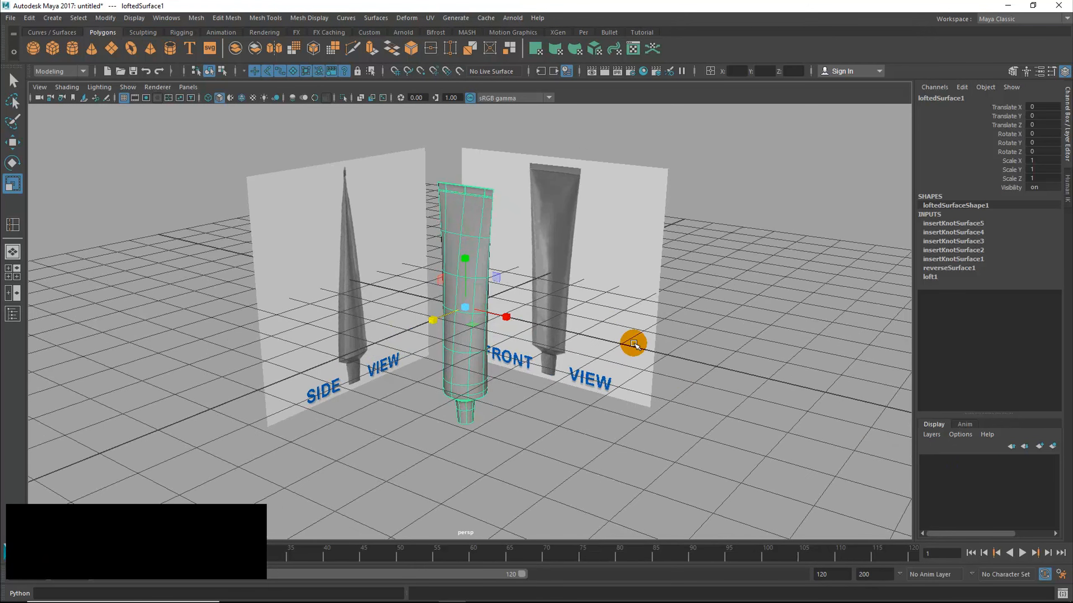
Step: Clear the selection, create an empty display layer and name it ToothPaste
{"action": "left_click", "coordinate": [692, 304]}
{"action": "left_click_drag", "start_coordinate": [618, 359], "coordinate": [620, 375], "text": "alt"}
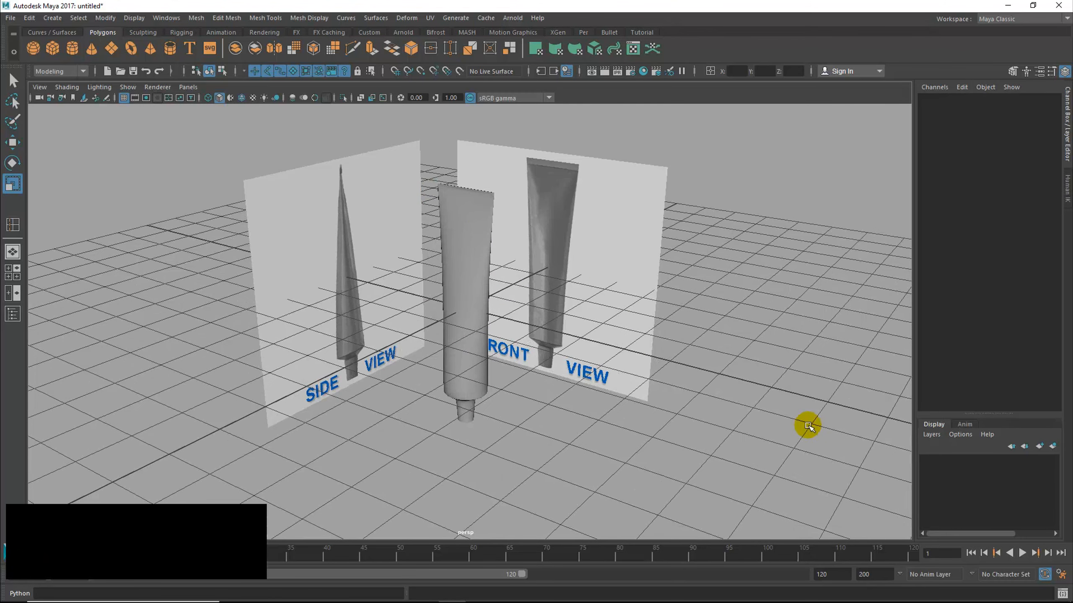
{"action": "left_click", "coordinate": [1052, 448]}
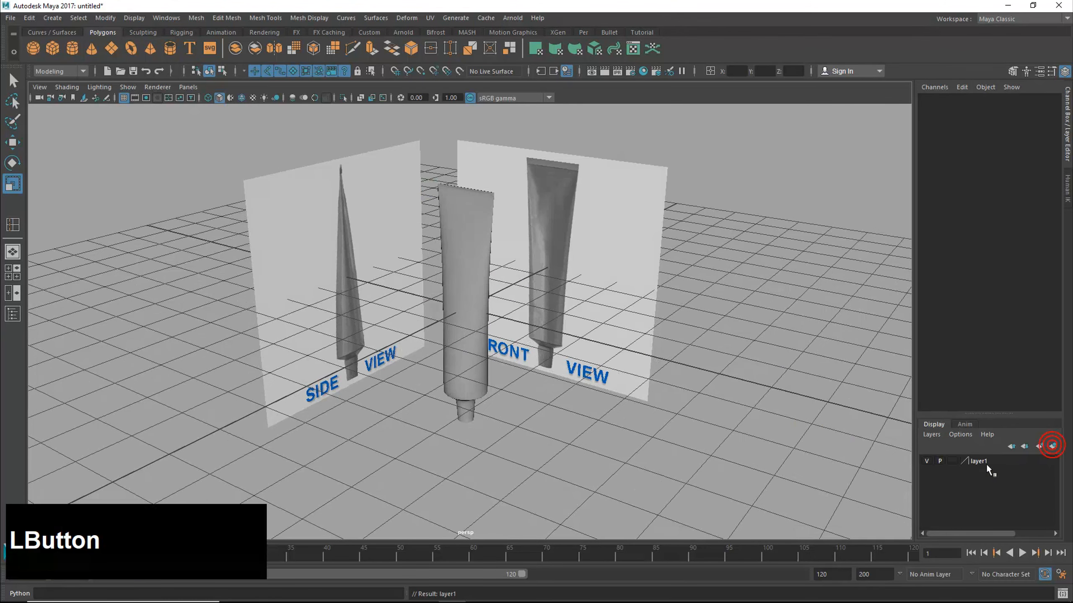
{"action": "double_click", "coordinate": [981, 460]}
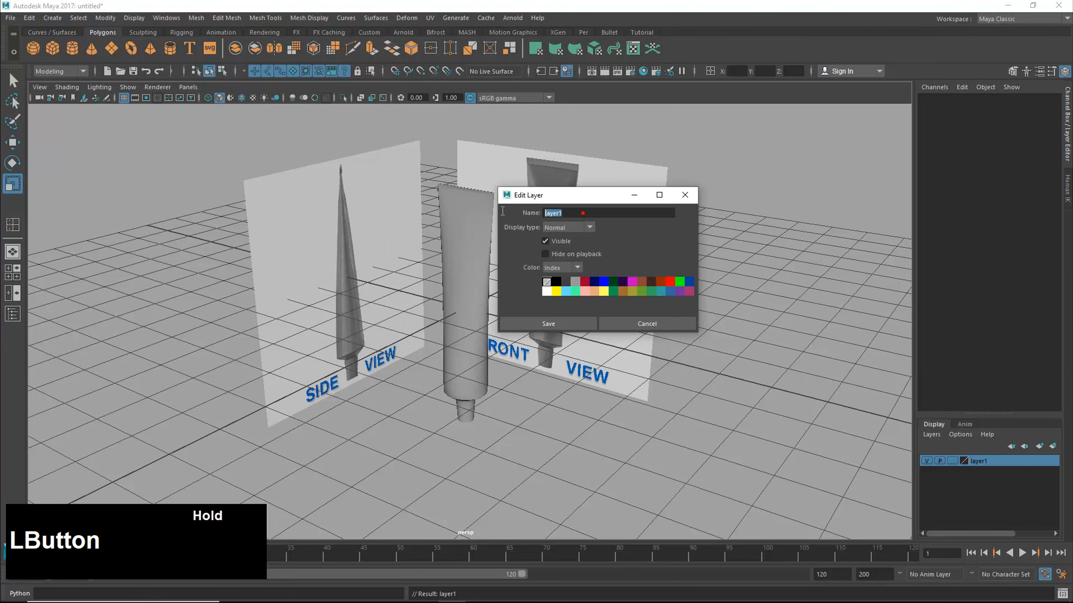
{"action": "type", "text": "Tooth"}
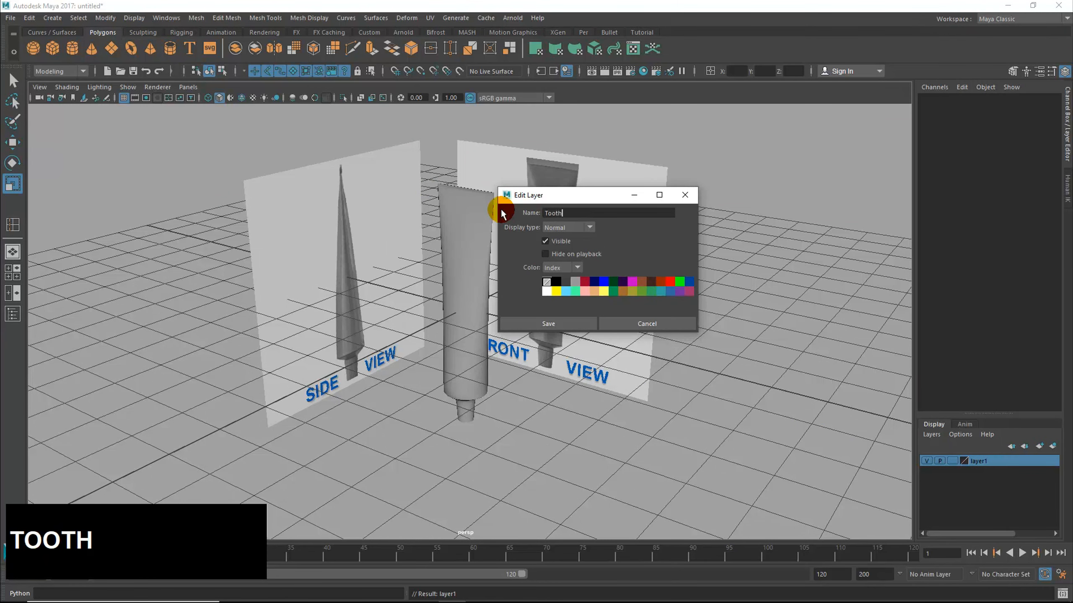
{"action": "type", "text": "Paste"}
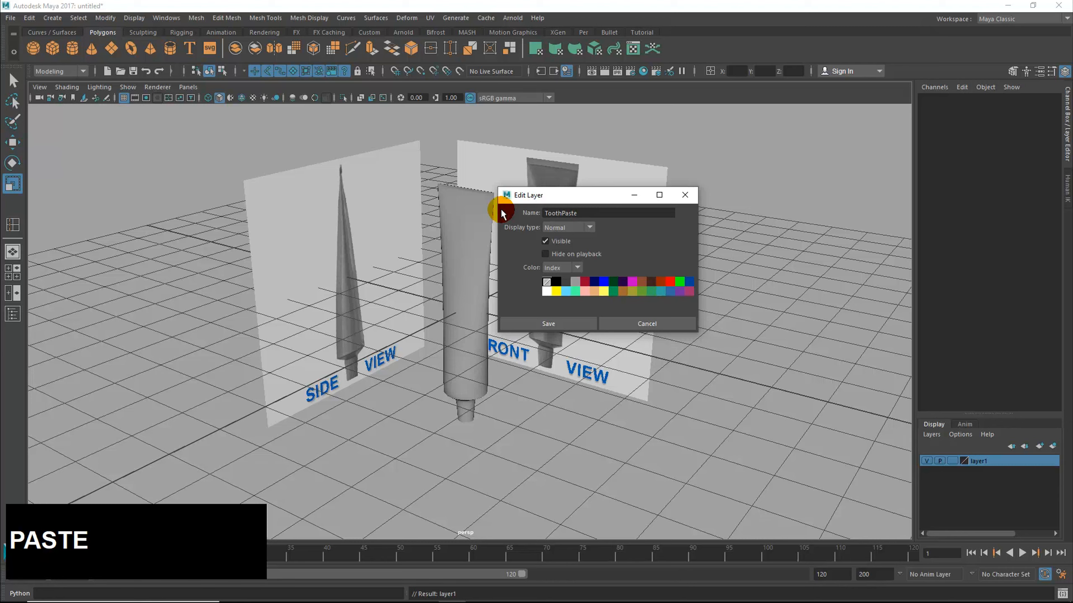
{"action": "left_click", "coordinate": [550, 324]}
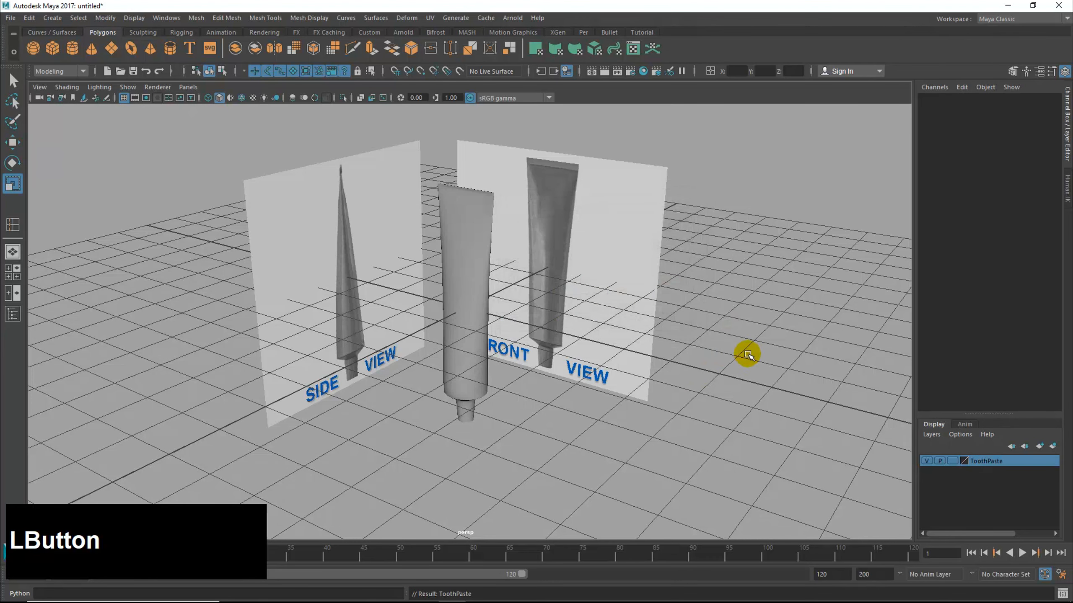
Step: Make NURBS curves visible in the perspective view and deselect the tube surface
{"action": "left_click", "coordinate": [464, 224]}
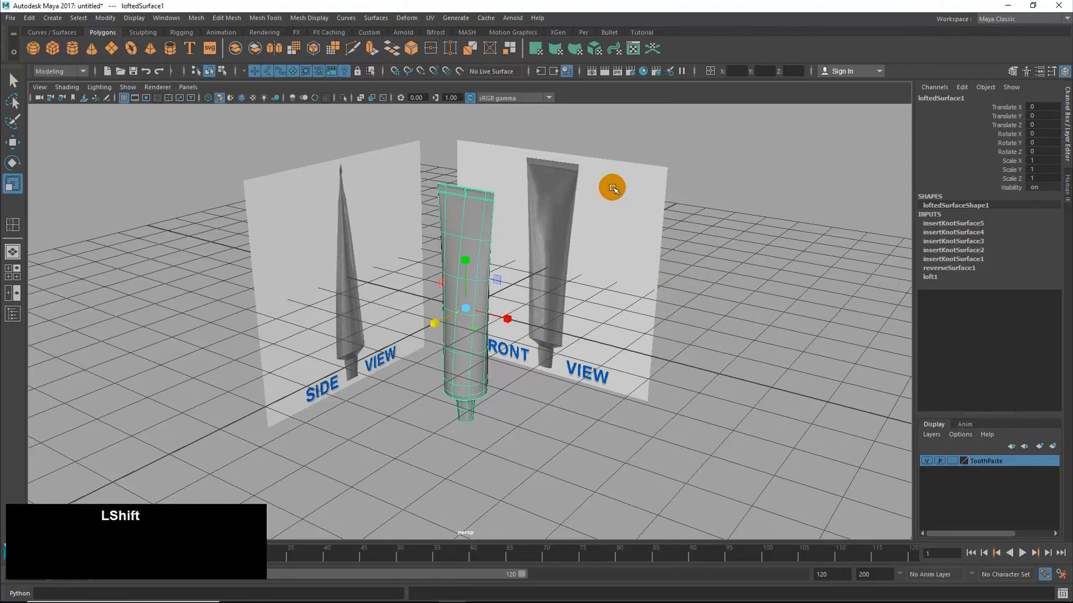
{"action": "left_click", "coordinate": [128, 86]}
{"action": "left_click", "coordinate": [175, 152]}
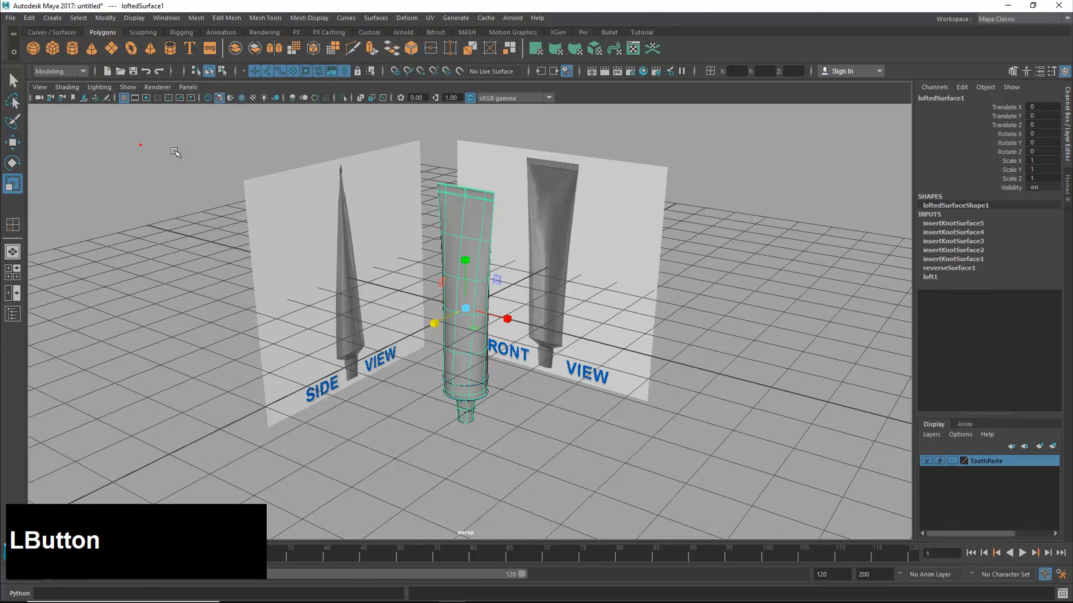
{"action": "left_click", "coordinate": [721, 211]}
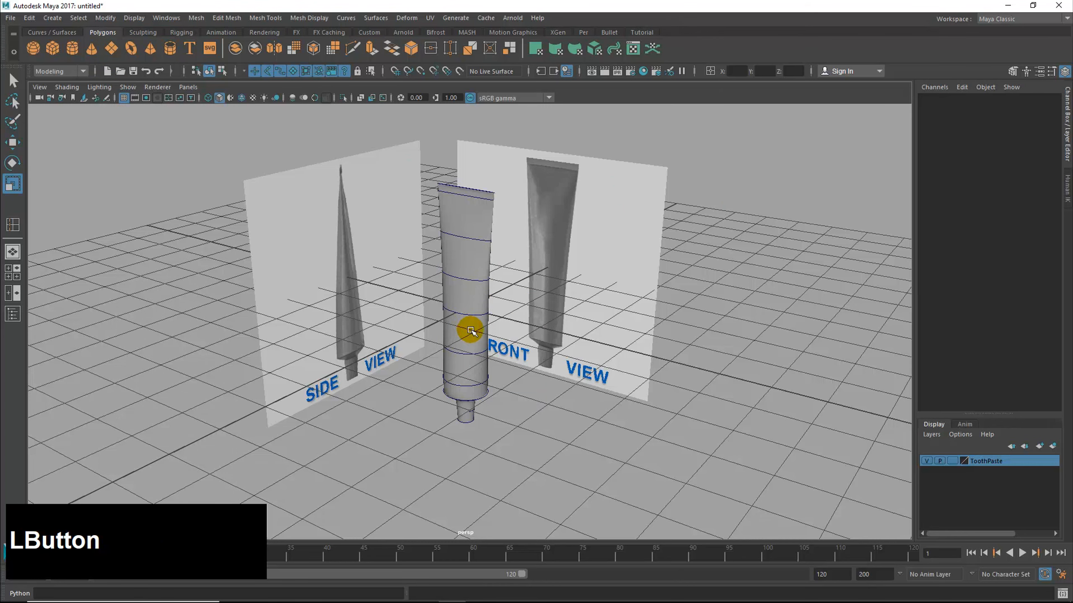
Step: Select the tube surface together with all of its profile curves
{"action": "left_click_drag", "start_coordinate": [469, 297], "coordinate": [472, 297], "text": "alt"}
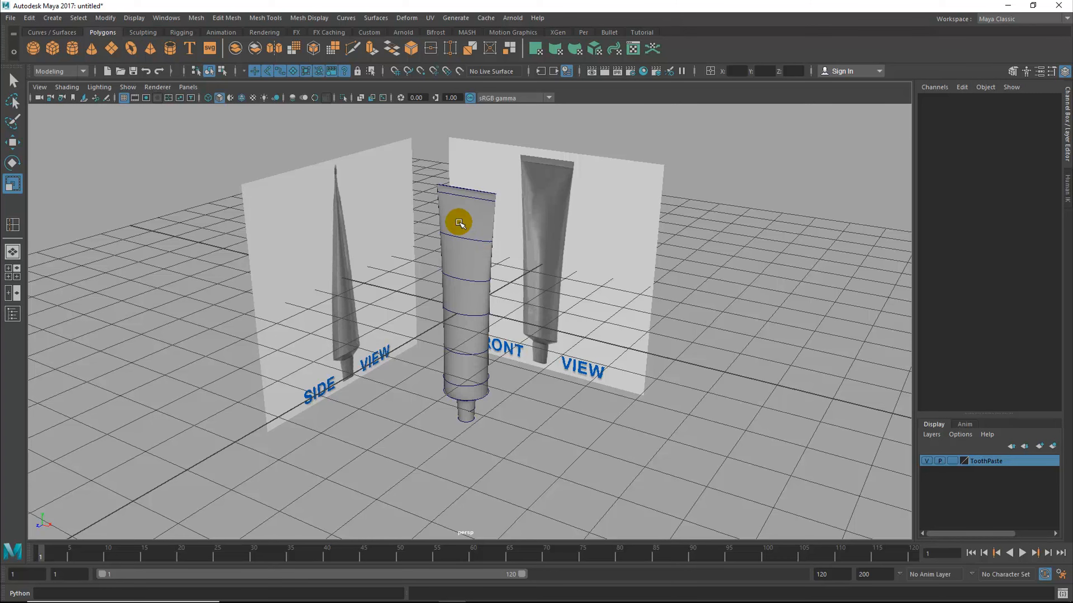
{"action": "left_click_drag", "start_coordinate": [455, 220], "coordinate": [489, 252], "text": "alt"}
{"action": "left_click_drag", "start_coordinate": [455, 191], "coordinate": [488, 300], "text": "alt"}
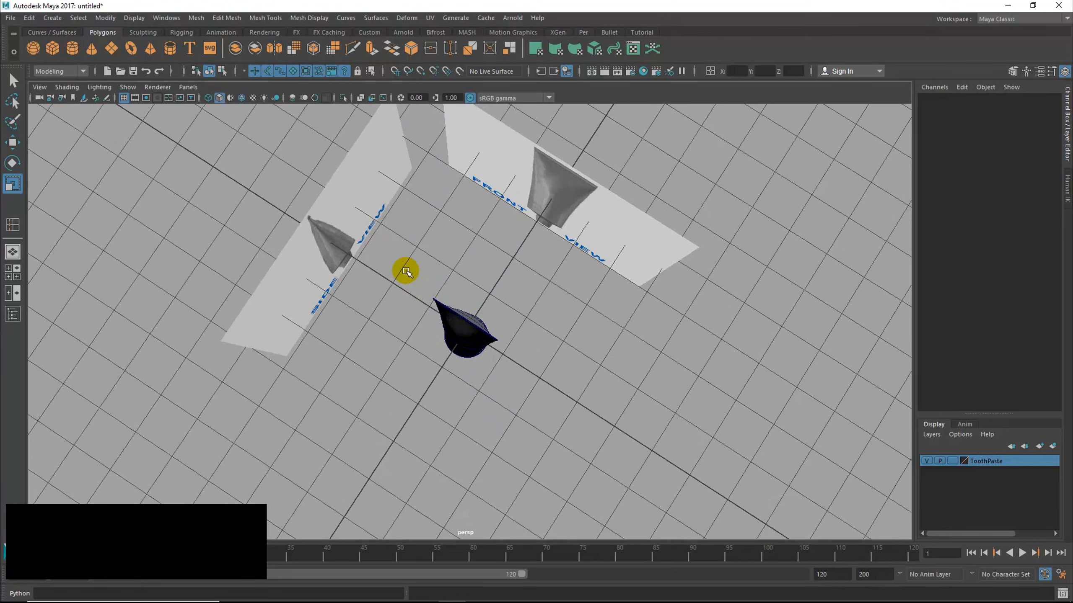
{"action": "left_click_drag", "start_coordinate": [405, 270], "coordinate": [548, 352]}
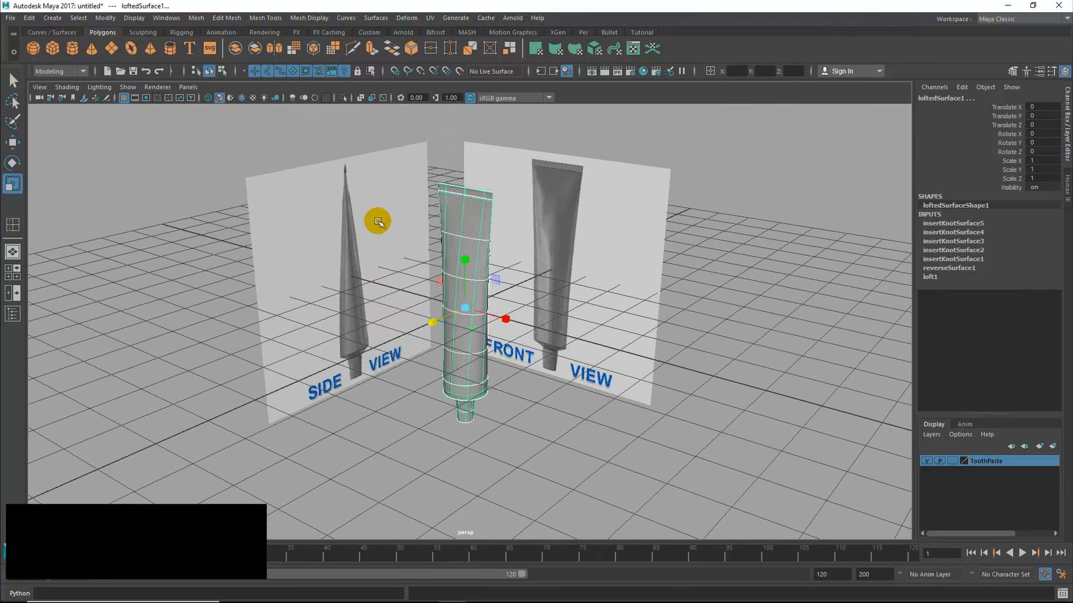
Step: Add both reference image planes to the selected tube and curves and assign everything to the ToothPaste layer
{"action": "left_click", "coordinate": [381, 159], "text": "shift"}
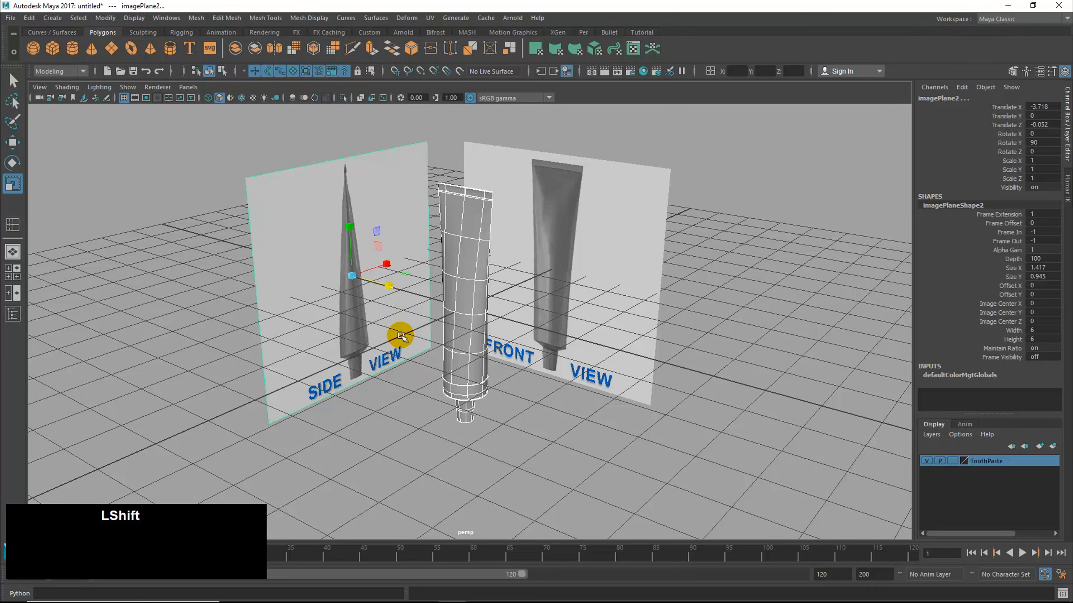
{"action": "left_click", "coordinate": [615, 171], "text": "shift"}
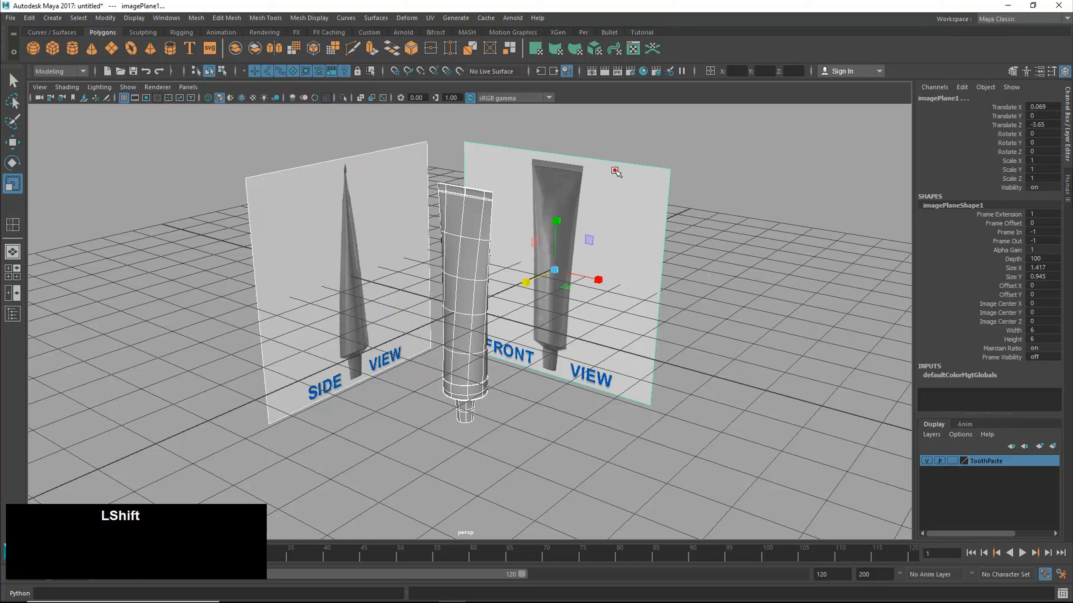
{"action": "right_click", "coordinate": [987, 461]}
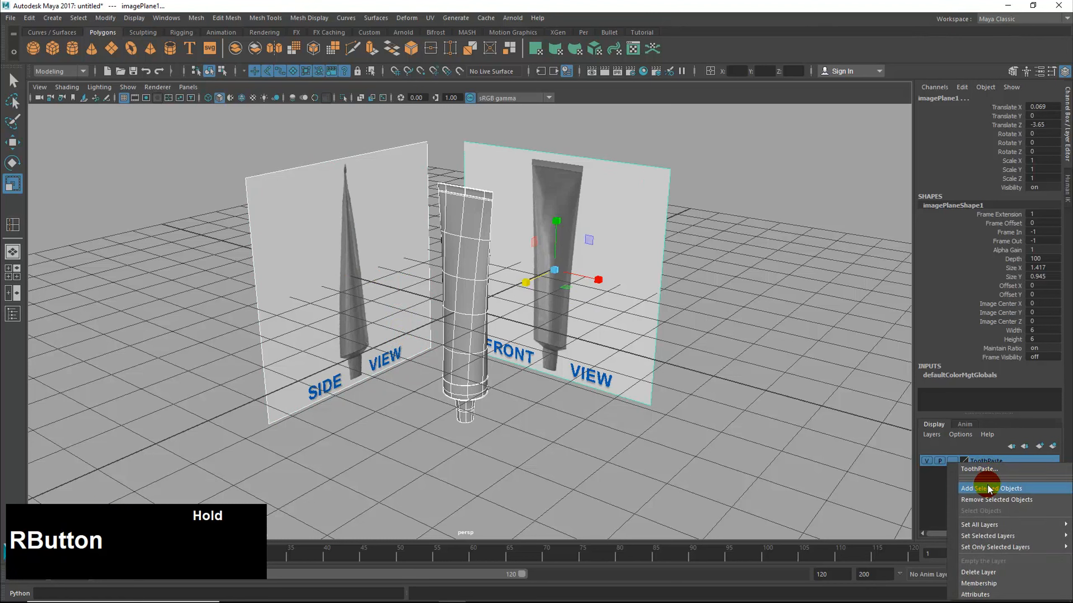
{"action": "right_click_drag", "start_coordinate": [987, 487], "coordinate": [987, 487]}
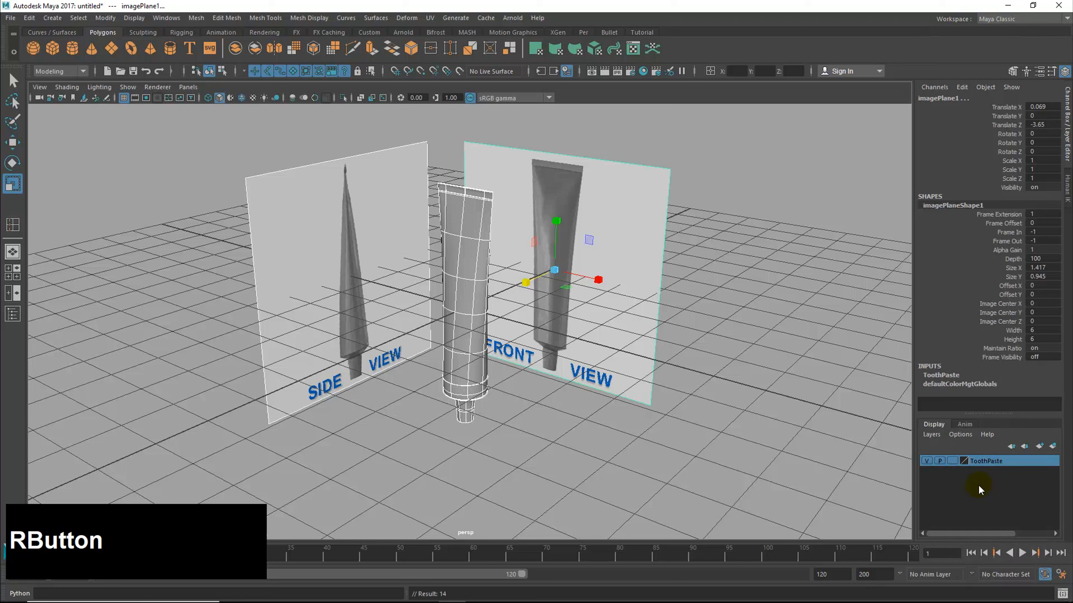
Step: Test the ToothPaste layer's visibility, leave the layer hidden and clear the selection
{"action": "left_click", "coordinate": [928, 461]}
{"action": "left_click_drag", "start_coordinate": [434, 290], "coordinate": [458, 295], "text": "alt"}
{"action": "left_click", "coordinate": [926, 460]}
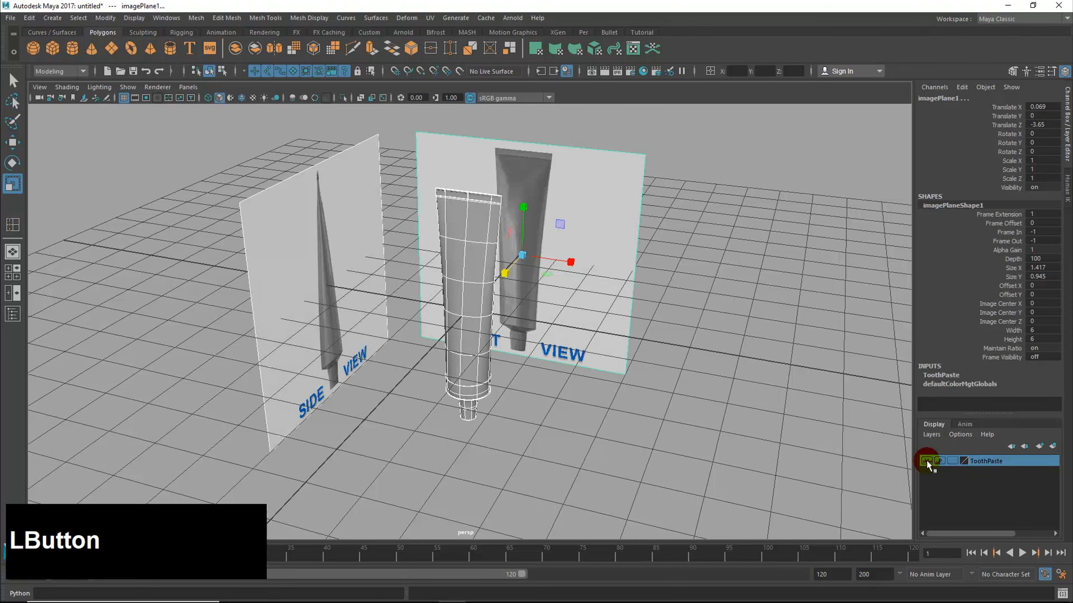
{"action": "left_click", "coordinate": [926, 461]}
{"action": "left_click", "coordinate": [927, 461]}
{"action": "left_click", "coordinate": [927, 461]}
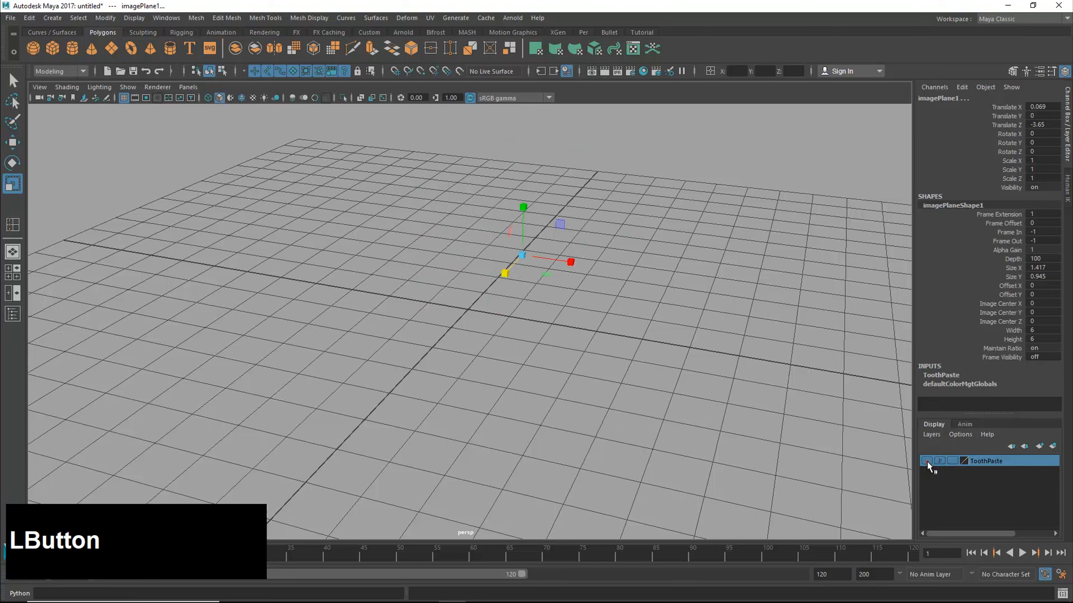
{"action": "left_click", "coordinate": [927, 461]}
{"action": "left_click", "coordinate": [927, 461]}
{"action": "left_click", "coordinate": [538, 357]}
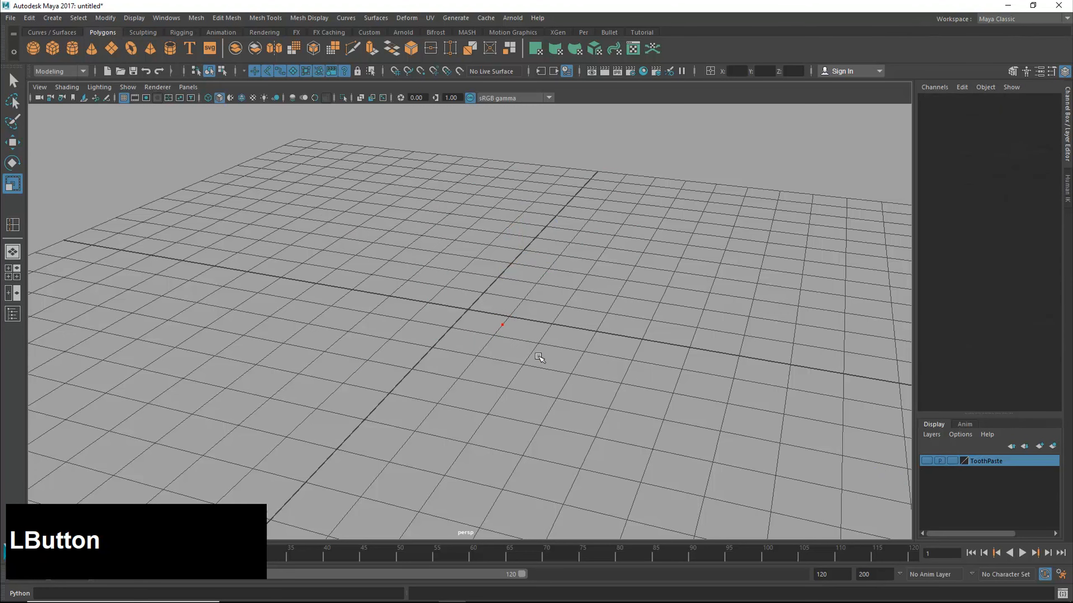
{"action": "middle_click_drag", "start_coordinate": [598, 283], "coordinate": [421, 307], "text": "alt"}
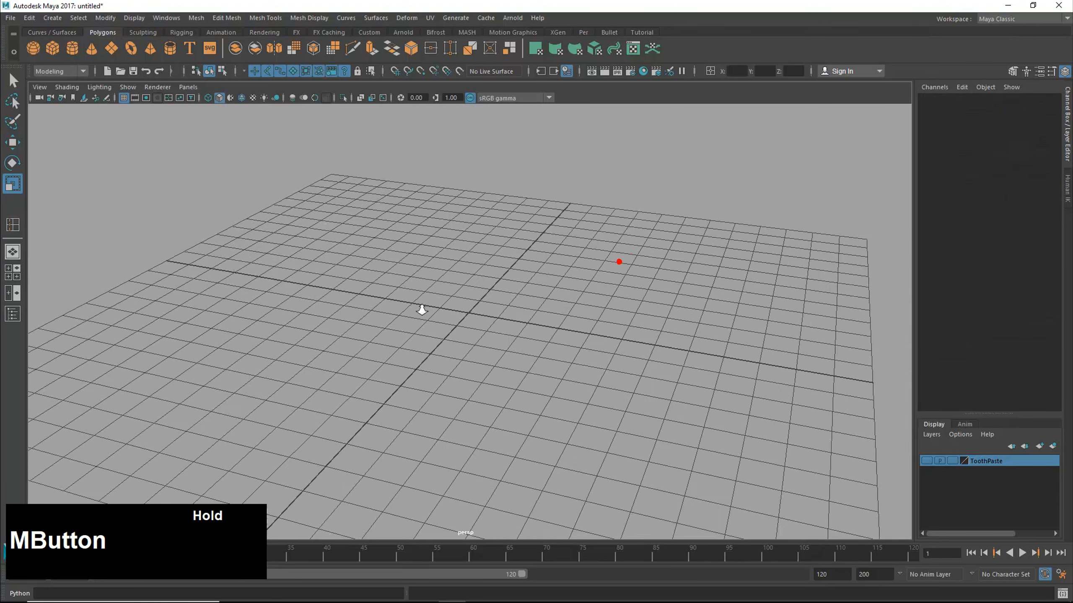
{"action": "left_click_drag", "start_coordinate": [421, 307], "coordinate": [547, 364], "text": "alt"}
{"action": "middle_click_drag", "start_coordinate": [547, 364], "coordinate": [553, 316], "text": "alt"}
{"action": "left_click_drag", "start_coordinate": [554, 317], "coordinate": [553, 315], "text": "alt"}
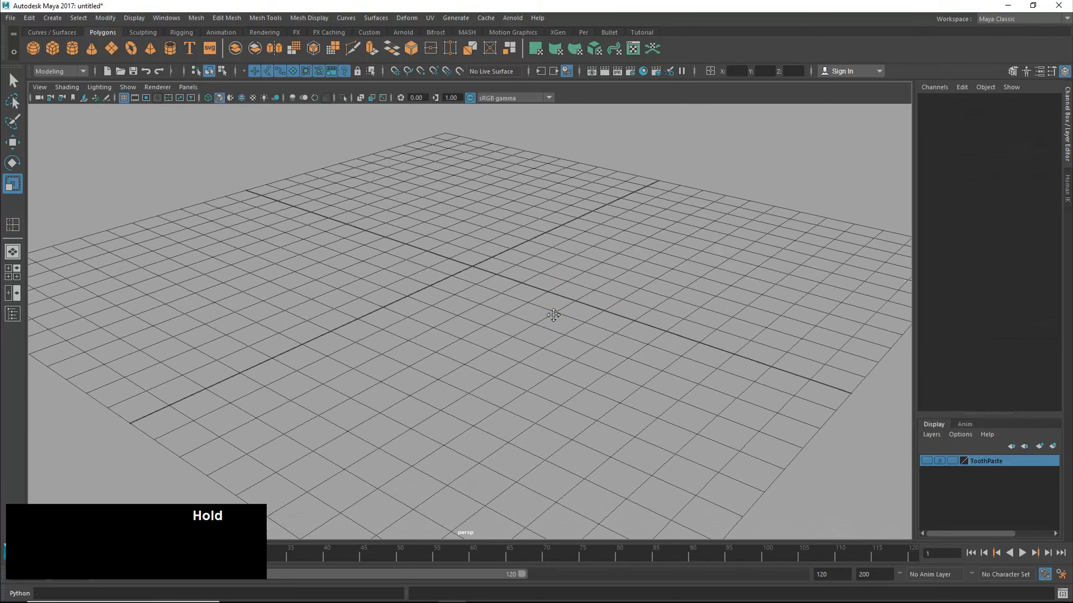
{"action": "right_click_drag", "start_coordinate": [553, 315], "coordinate": [528, 324], "text": "alt"}
{"action": "middle_click_drag", "start_coordinate": [528, 324], "coordinate": [515, 343], "text": "alt"}
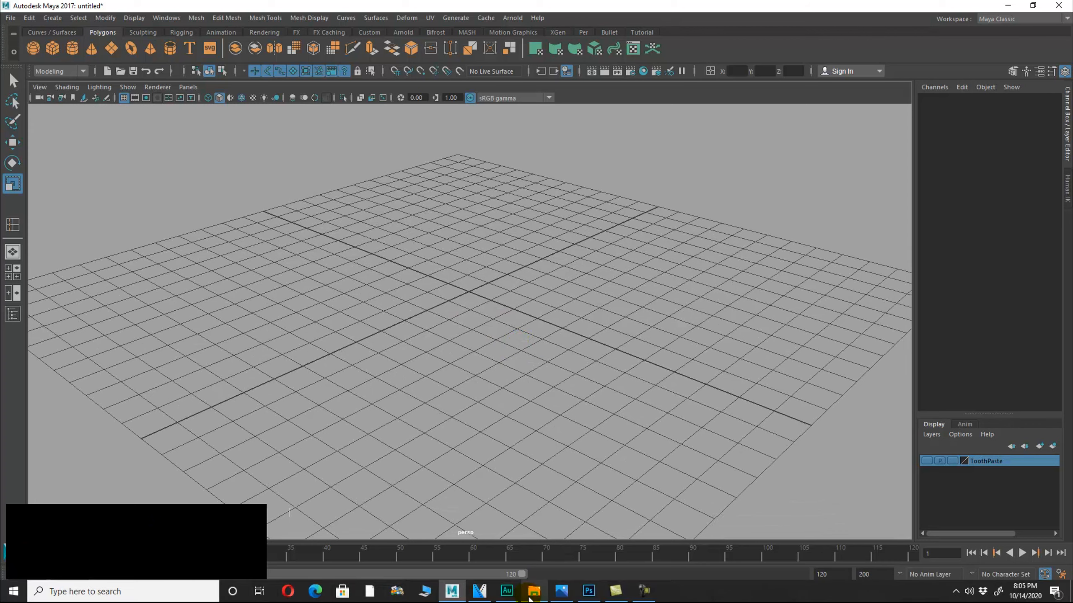
Step: Show the four-view layout, examine the Goblet.jpg reference in Photos and minimise its window
{"action": "key", "text": "space"}
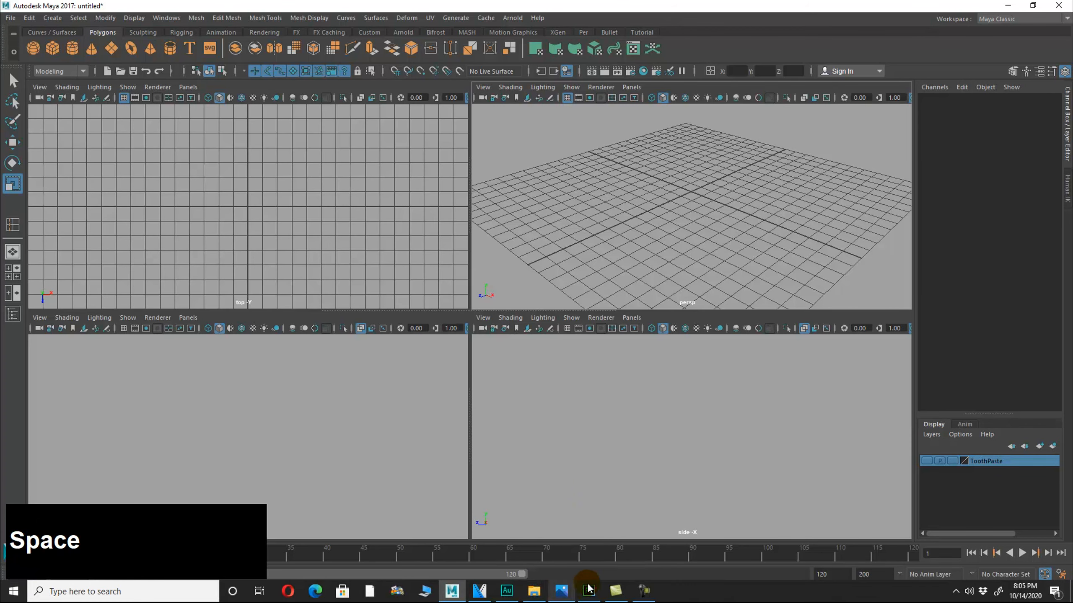
{"action": "left_click", "coordinate": [560, 595]}
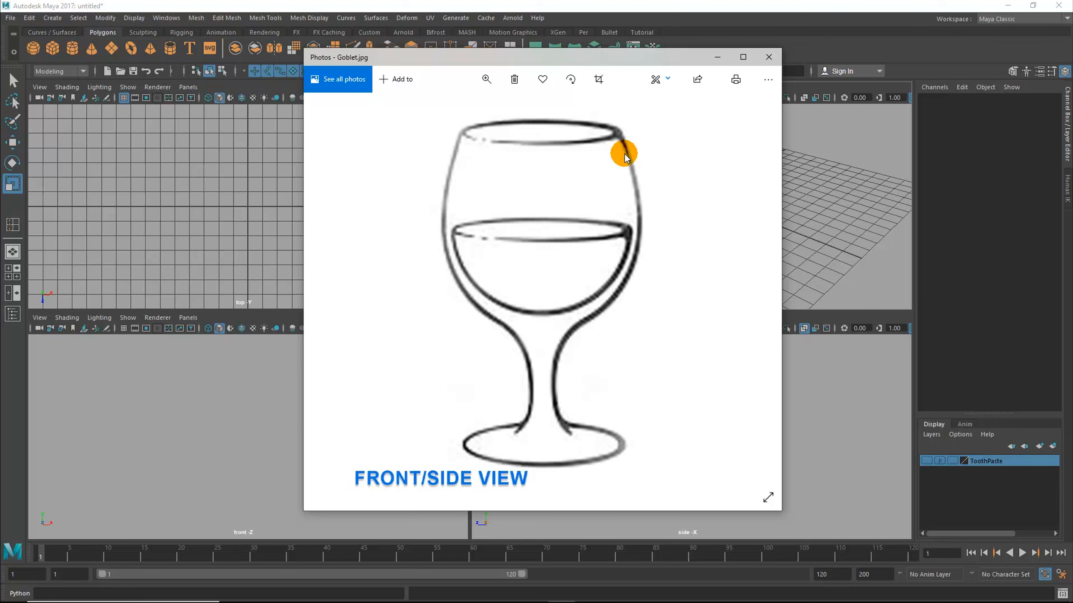
{"action": "left_click", "coordinate": [716, 56]}
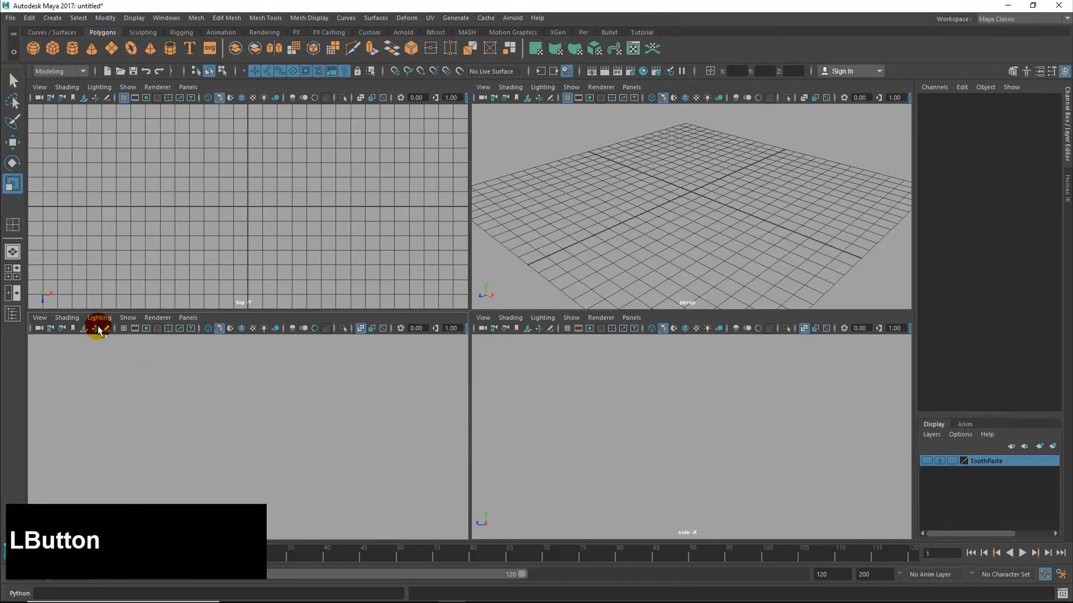
Step: Show the grid in the front and side views
{"action": "left_click", "coordinate": [123, 330]}
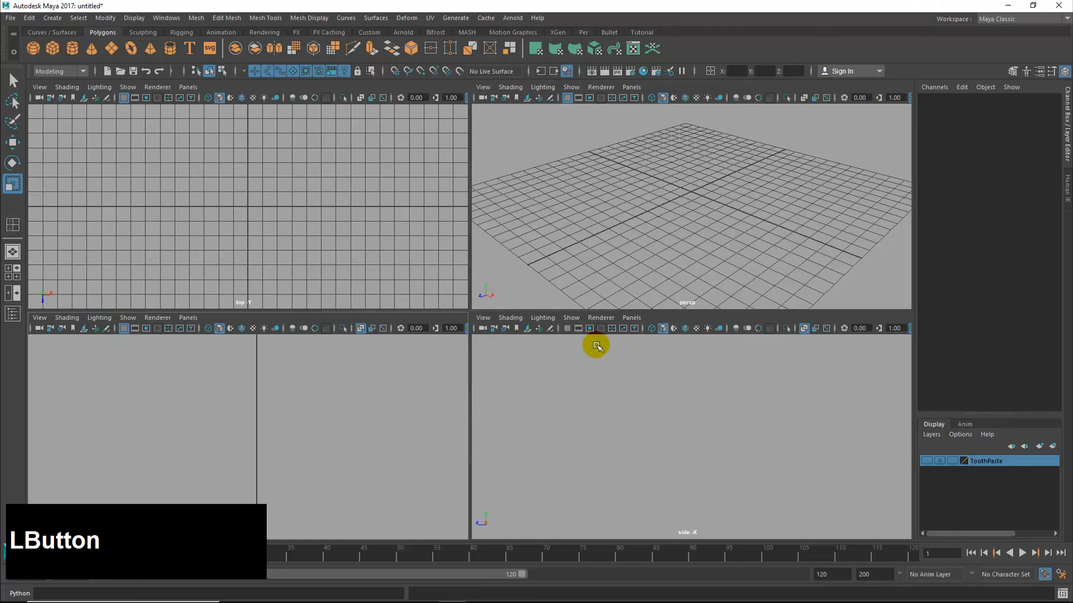
{"action": "left_click", "coordinate": [568, 329]}
{"action": "left_click", "coordinate": [340, 456]}
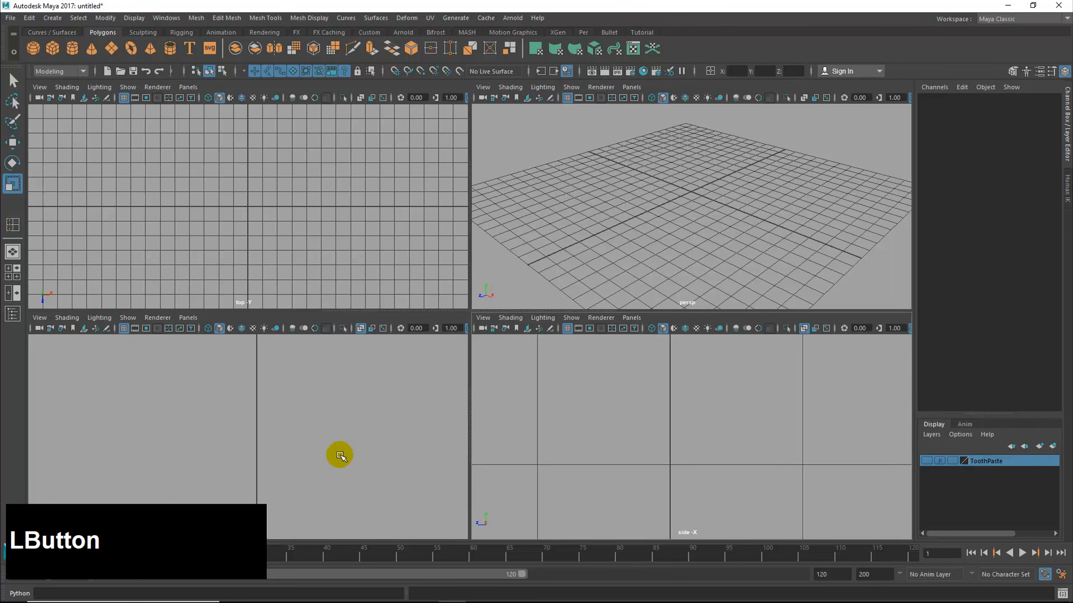
Step: Reset the front, side and perspective views to their default framing
{"action": "key", "text": "alt"}
{"action": "key", "text": "alt"}
{"action": "key", "text": "b"}
{"action": "key", "text": "b"}
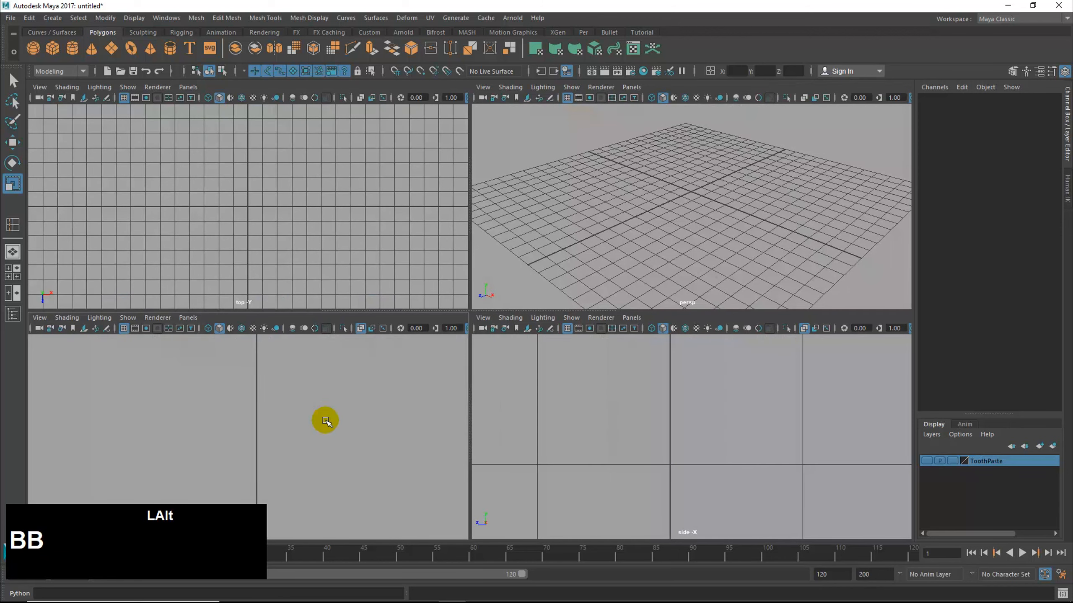
{"action": "key", "text": "Home"}
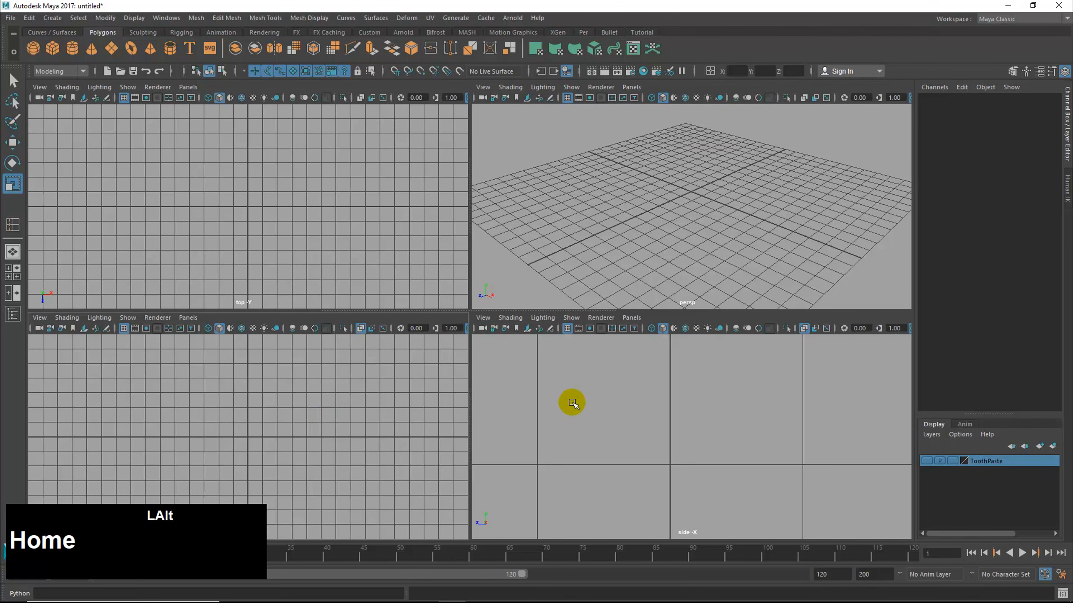
{"action": "key", "text": "Home"}
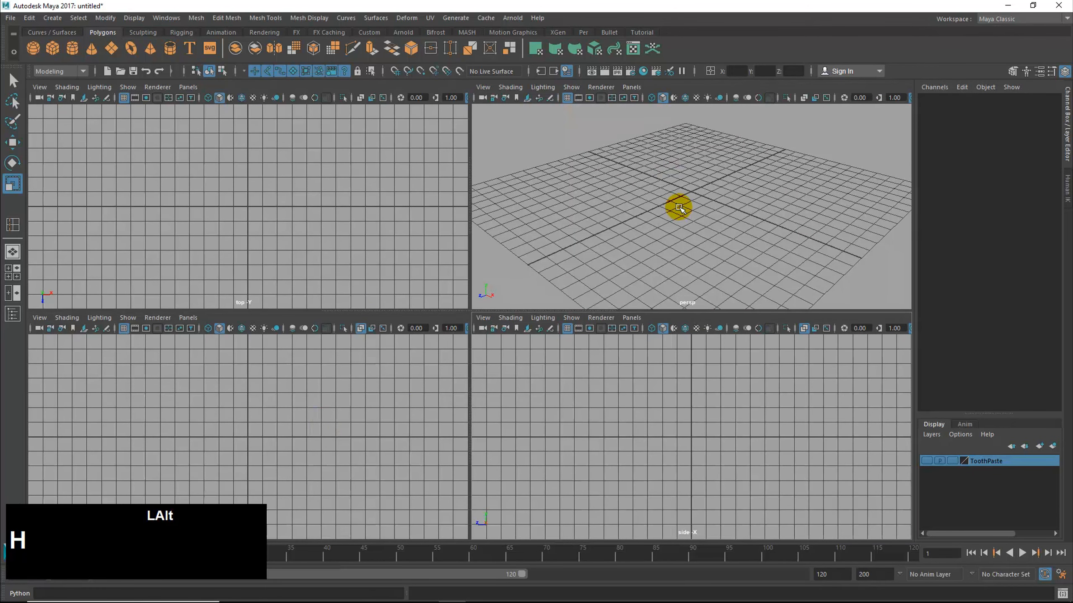
{"action": "key", "text": "Home"}
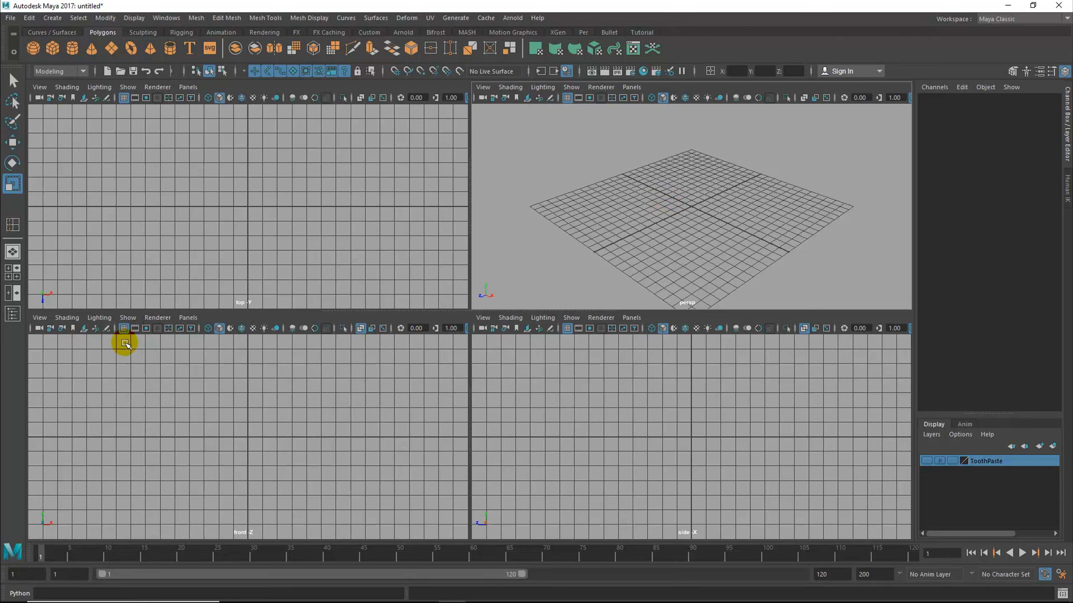
Step: Import Goblet.jpg from the Source Images folder under Youtube_Teaching as an image plane in the front view
{"action": "left_click", "coordinate": [40, 317]}
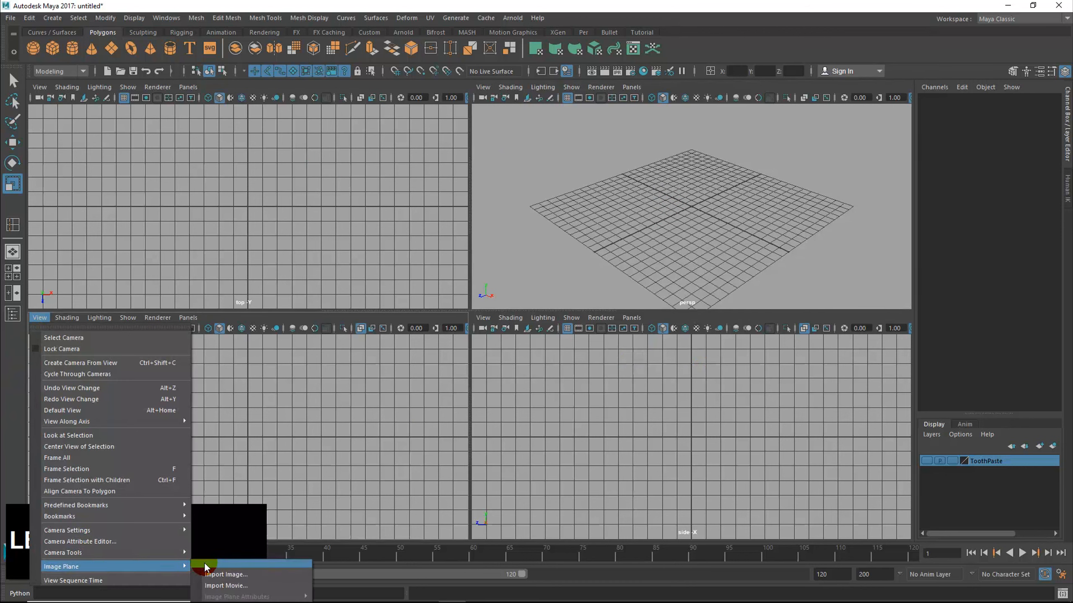
{"action": "left_click", "coordinate": [186, 6]}
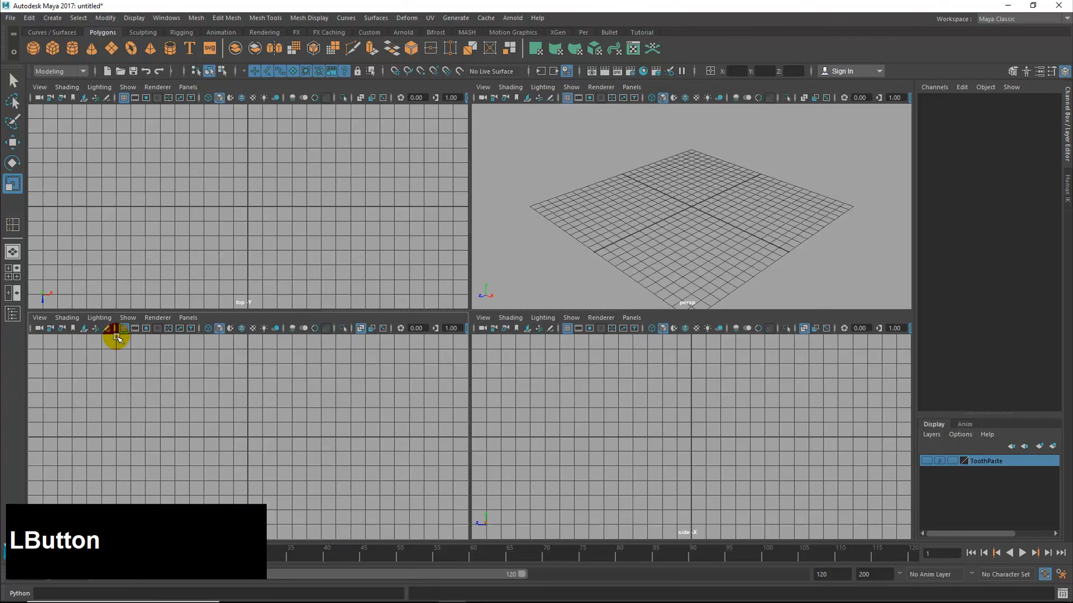
{"action": "left_click", "coordinate": [84, 332]}
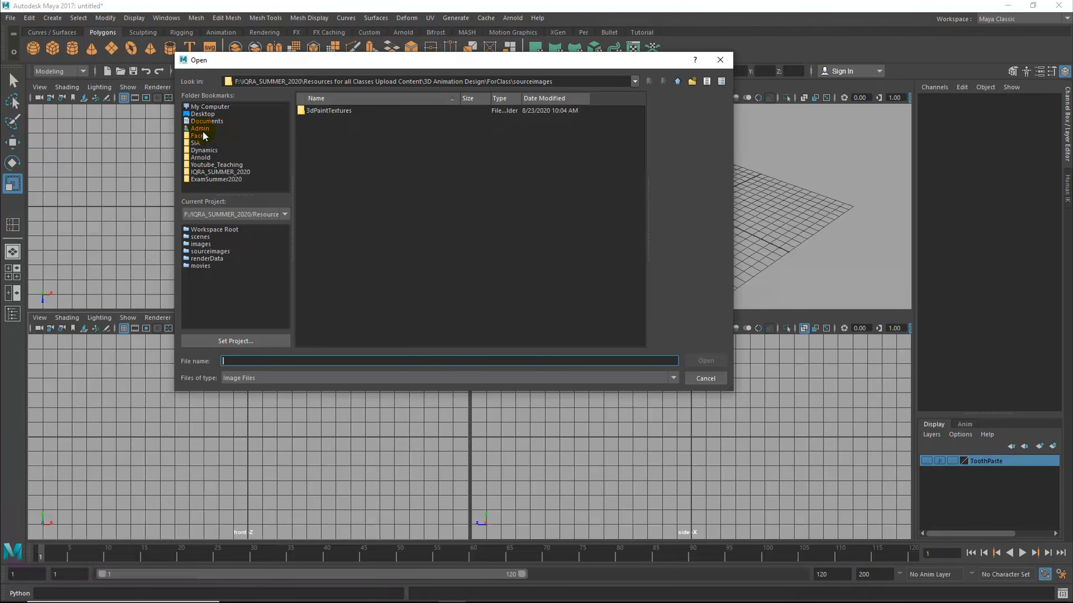
{"action": "left_click", "coordinate": [197, 166]}
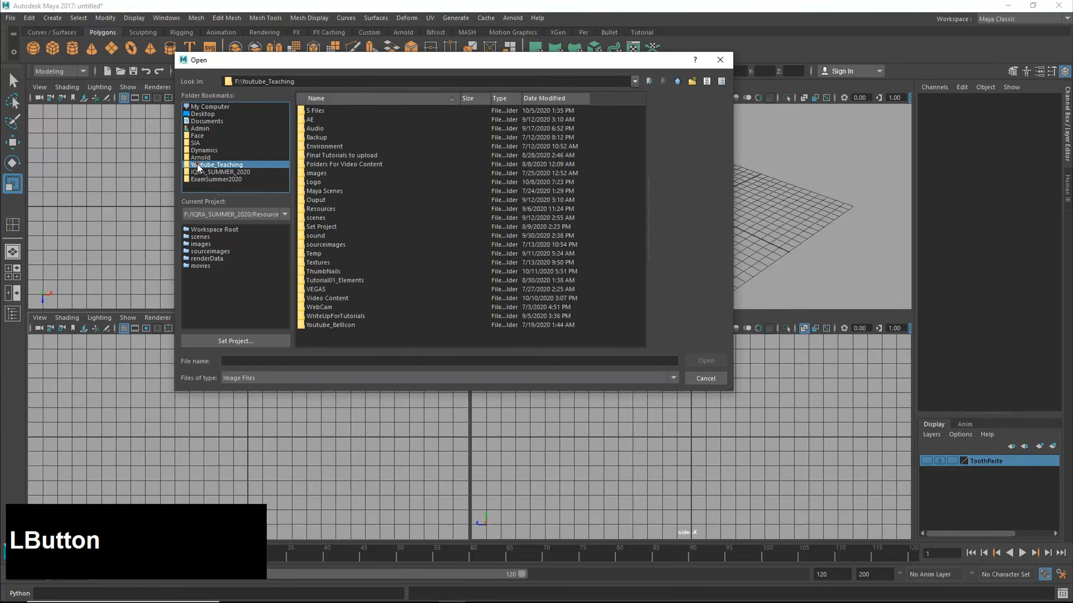
{"action": "double_click", "coordinate": [332, 185]}
{"action": "double_click", "coordinate": [318, 113]}
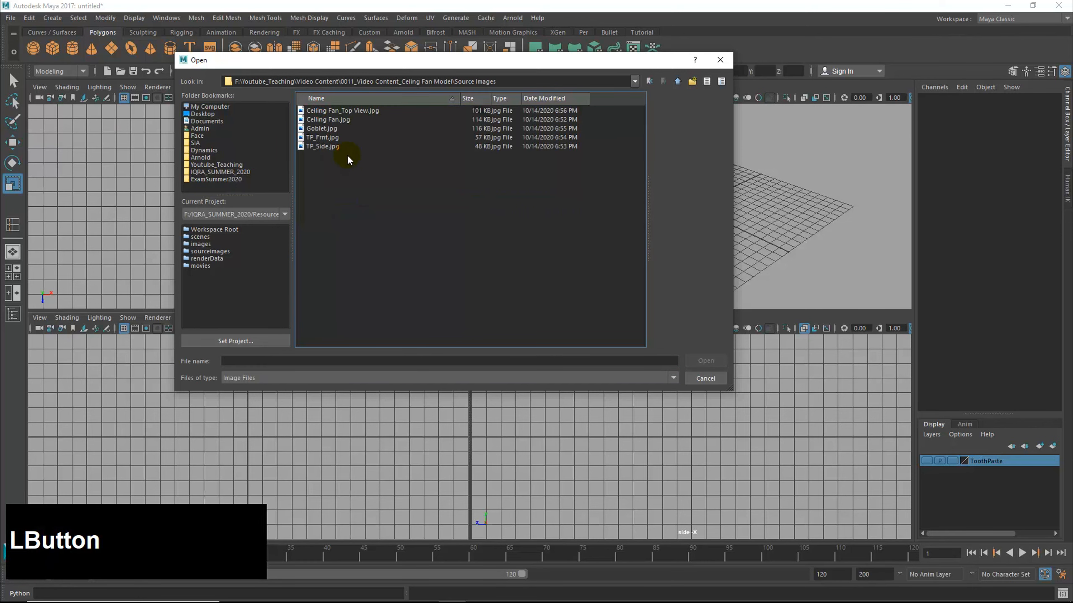
{"action": "left_click", "coordinate": [329, 128]}
{"action": "left_click", "coordinate": [704, 362]}
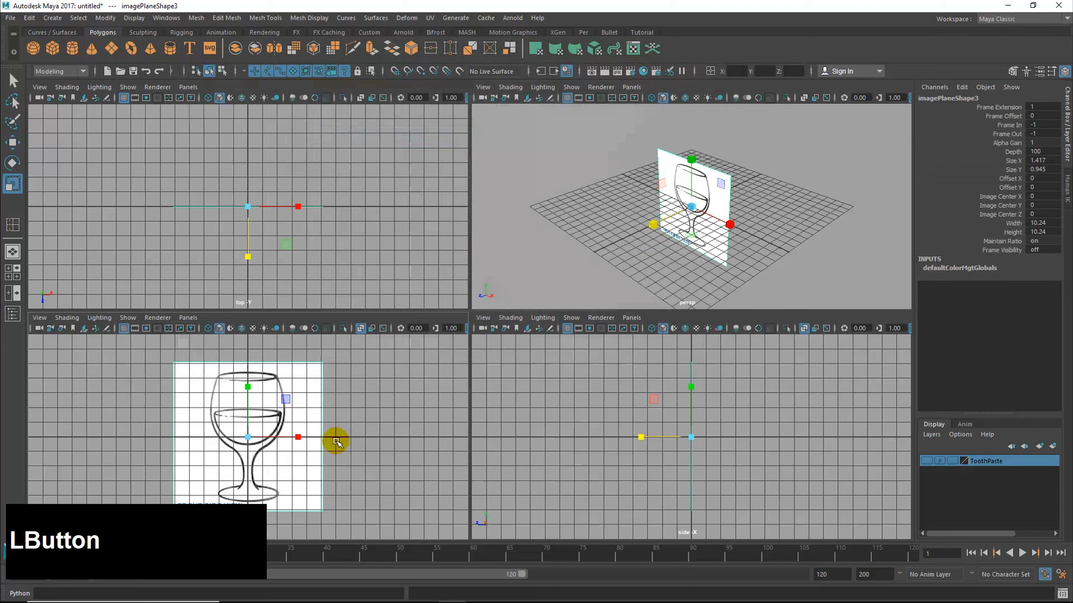
Step: Move the goblet image plane back along the Z axis to a Translate Z of about -1.362
{"action": "key", "text": "space"}
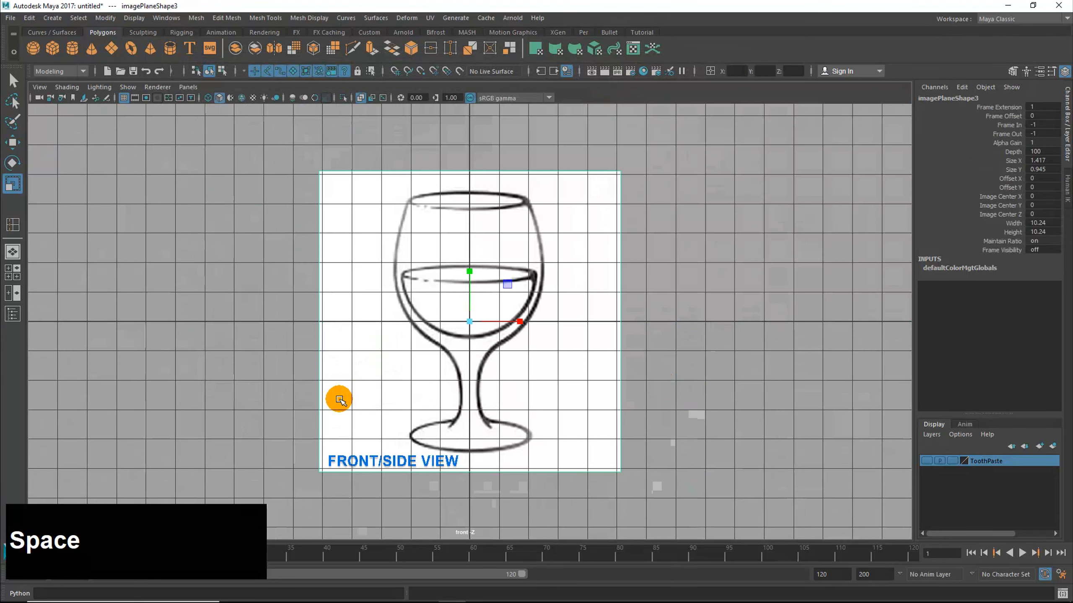
{"action": "middle_click_drag", "start_coordinate": [342, 400], "coordinate": [550, 387]}
{"action": "middle_click_drag", "start_coordinate": [463, 414], "coordinate": [468, 445], "text": "alt"}
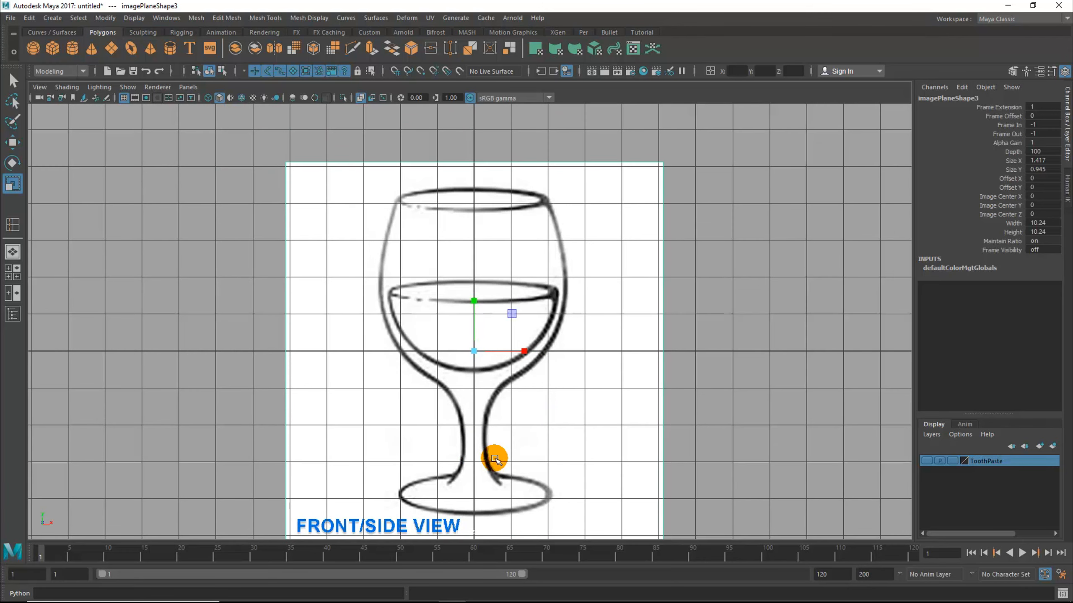
{"action": "key", "text": "space"}
{"action": "key", "text": "space"}
{"action": "left_click_drag", "start_coordinate": [530, 356], "coordinate": [511, 368], "text": "alt"}
{"action": "key", "text": "e"}
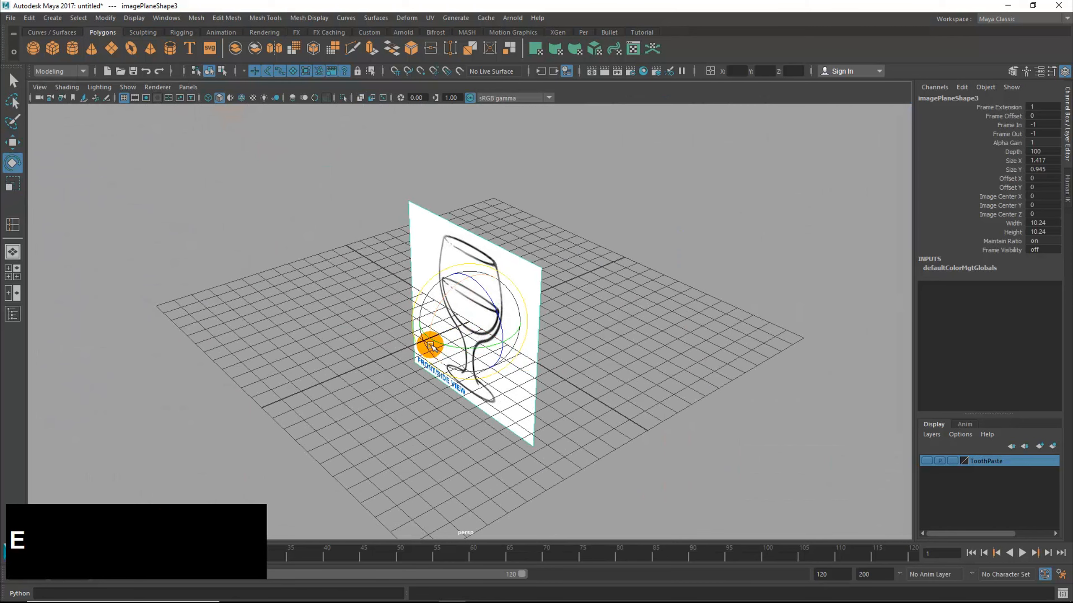
{"action": "key", "text": "w"}
{"action": "left_click_drag", "start_coordinate": [432, 346], "coordinate": [446, 339]}
{"action": "left_click_drag", "start_coordinate": [529, 356], "coordinate": [580, 343], "text": "alt"}
Step: Lower the goblet image plane's Color Gain to a light grey and close its attributes
{"action": "left_click", "coordinate": [566, 222]}
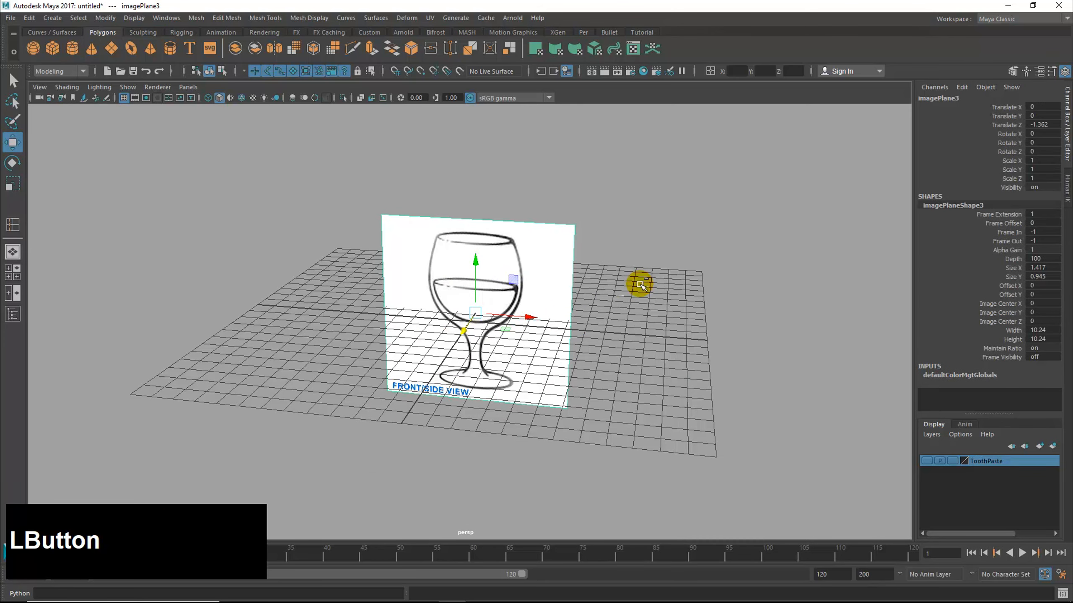
{"action": "key", "text": "ctrl+a"}
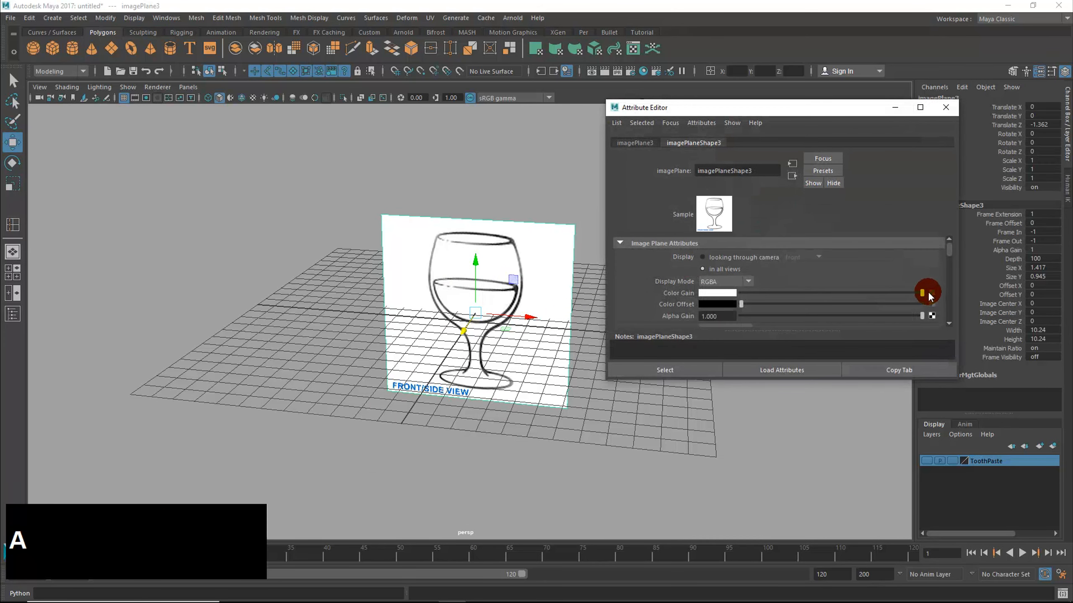
{"action": "left_click_drag", "start_coordinate": [920, 292], "coordinate": [871, 293]}
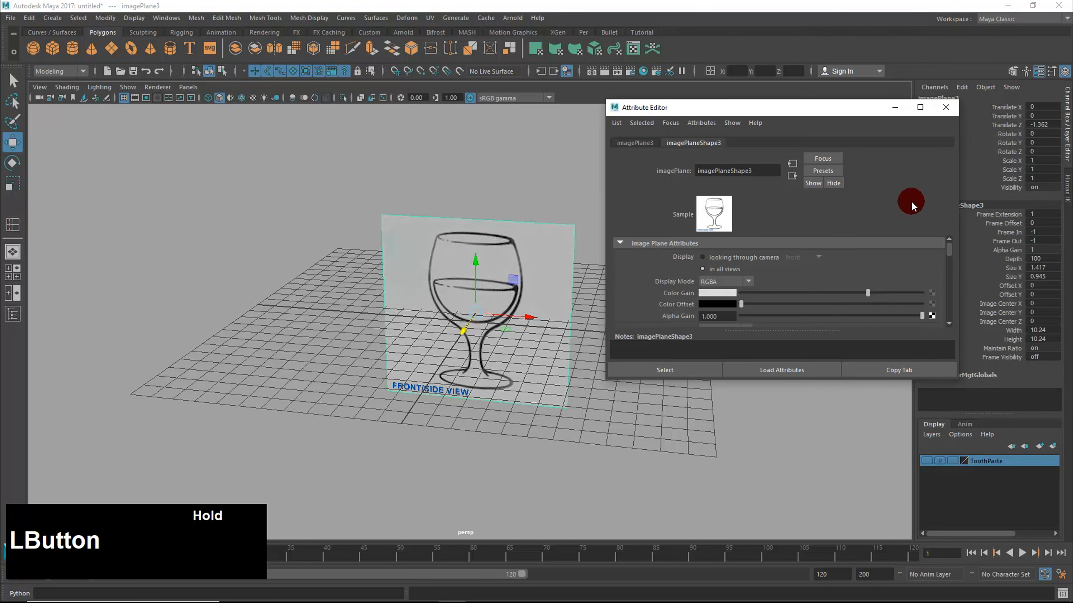
{"action": "left_click", "coordinate": [949, 110]}
Step: Start the CV Curve Tool in the front view and frame the goblet's stem and base closely
{"action": "key", "text": "space"}
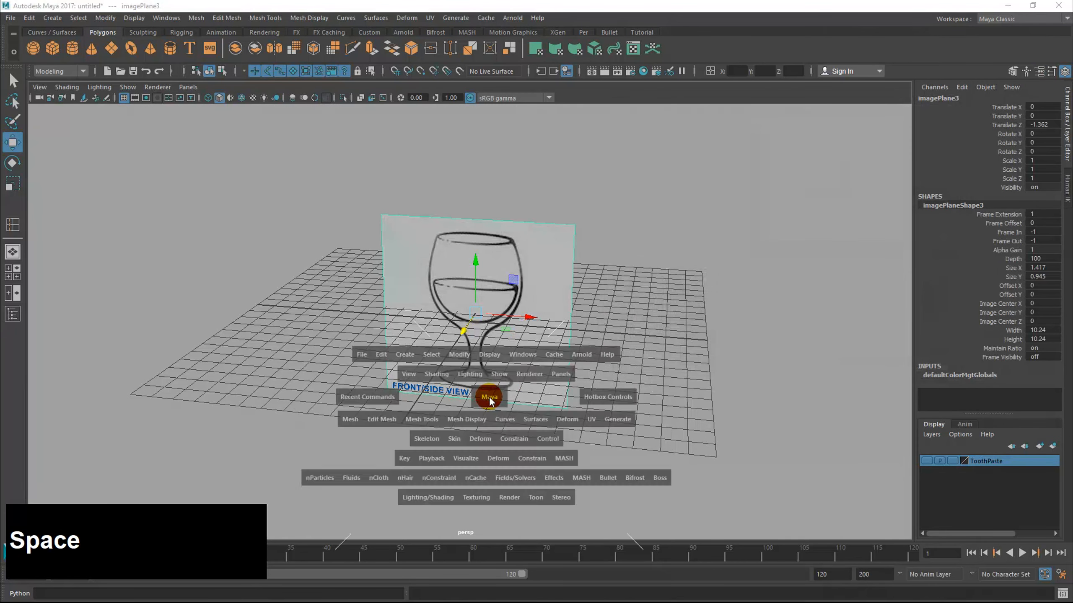
{"action": "key", "text": "space"}
{"action": "middle_click_drag", "start_coordinate": [445, 414], "coordinate": [531, 409], "text": "alt"}
{"action": "middle_click_drag", "start_coordinate": [531, 409], "coordinate": [542, 371], "text": "alt"}
{"action": "left_click_drag", "start_coordinate": [541, 371], "coordinate": [547, 372], "text": "alt"}
{"action": "middle_click_drag", "start_coordinate": [547, 372], "coordinate": [584, 402], "text": "alt"}
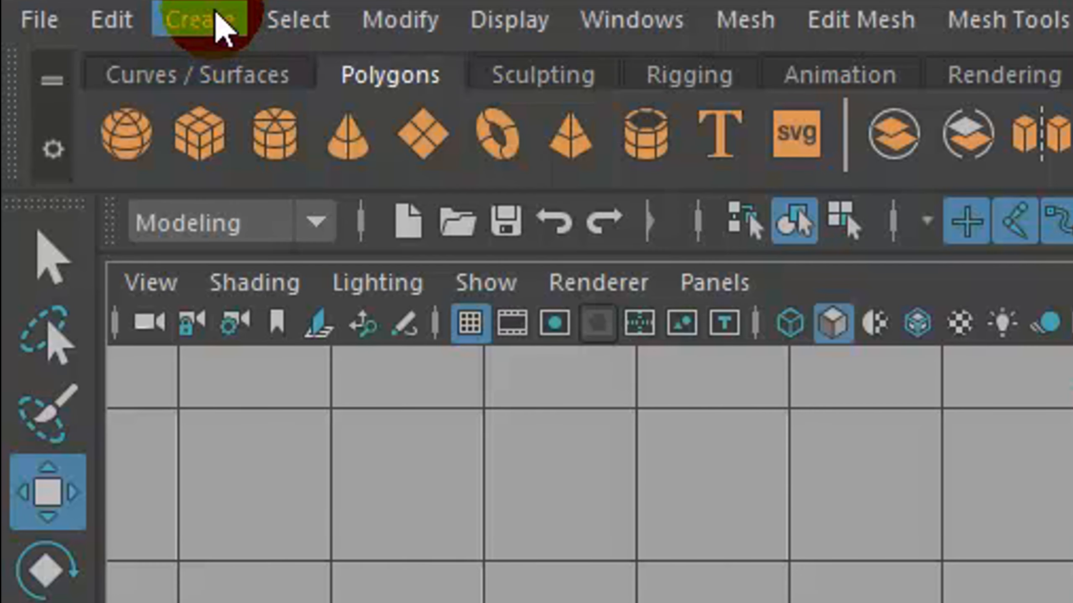
{"action": "left_click", "coordinate": [90, 18]}
{"action": "mouse_move", "coordinate": [116, 153]}
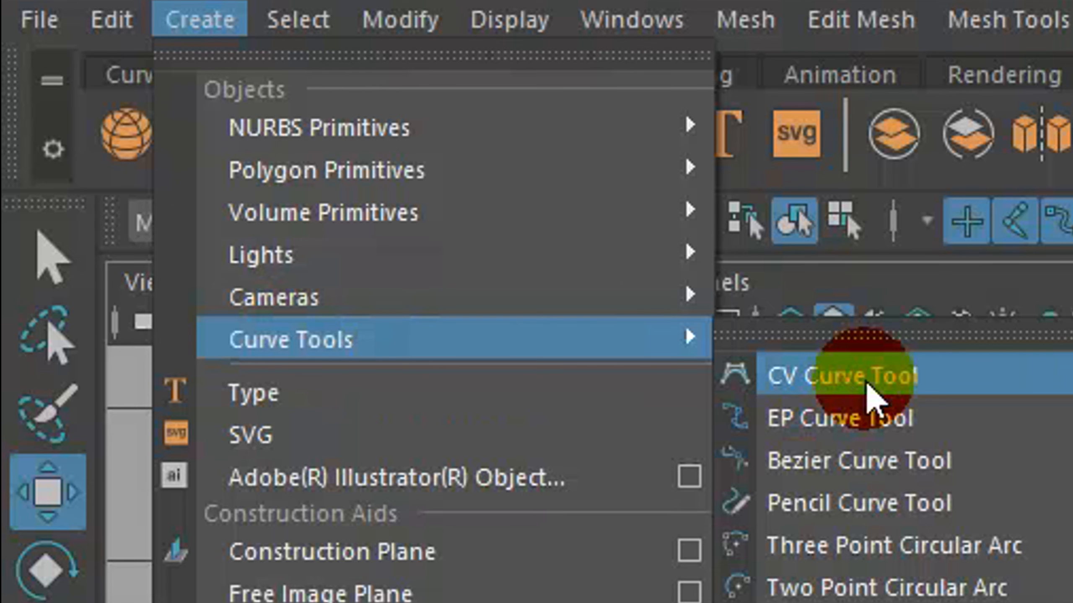
{"action": "left_click", "coordinate": [869, 399]}
{"action": "middle_click_drag", "start_coordinate": [448, 371], "coordinate": [439, 286], "text": "alt"}
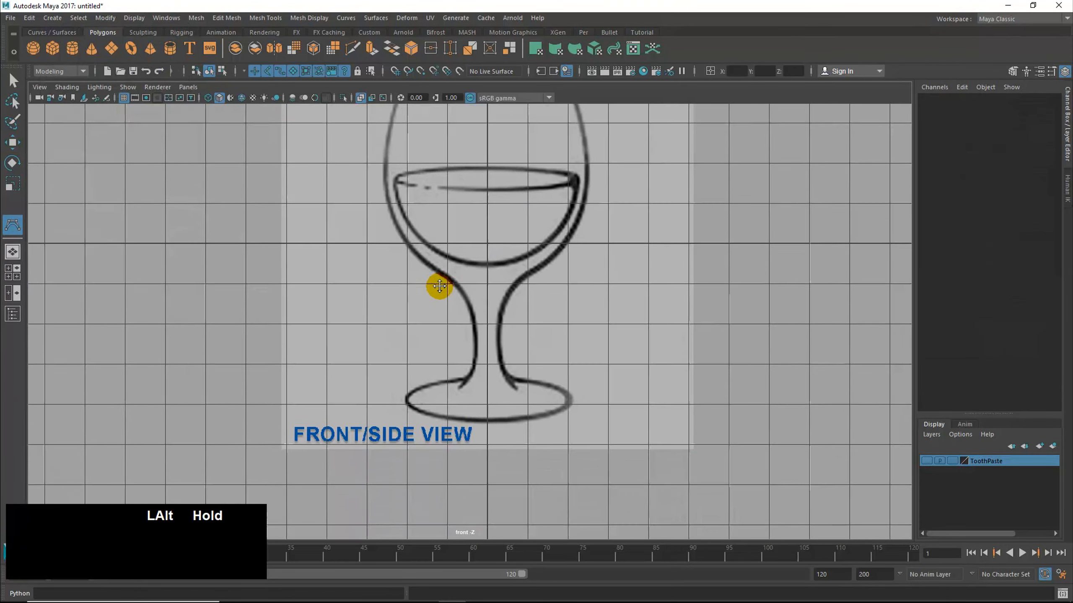
{"action": "mouse_move", "coordinate": [439, 286]}
{"action": "right_mouse_down", "text": "alt"}
{"action": "mouse_move", "coordinate": [443, 275]}
{"action": "mouse_move", "coordinate": [778, 285]}
{"action": "mouse_move", "coordinate": [618, 366]}
{"action": "right_mouse_up", "text": "alt"}
{"action": "middle_click_drag", "start_coordinate": [617, 366], "coordinate": [579, 348], "text": "alt"}
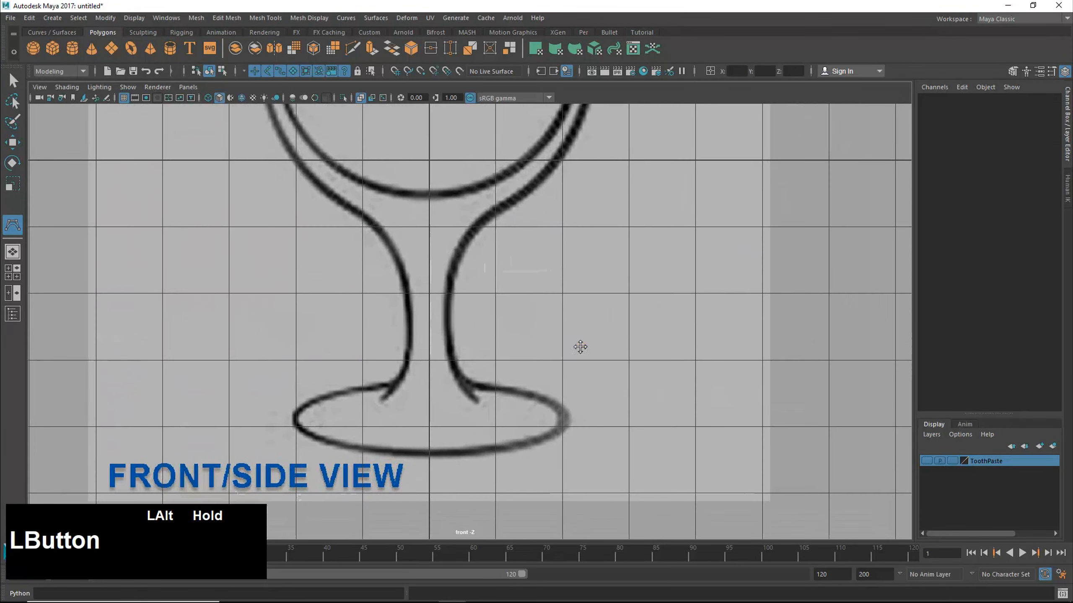
{"action": "right_click_drag", "start_coordinate": [580, 348], "coordinate": [692, 341], "text": "alt"}
{"action": "mouse_move", "coordinate": [595, 347]}
{"action": "middle_mouse_down", "text": "alt"}
{"action": "mouse_move", "coordinate": [596, 364]}
{"action": "mouse_move", "coordinate": [593, 336]}
{"action": "middle_mouse_up", "text": "alt"}
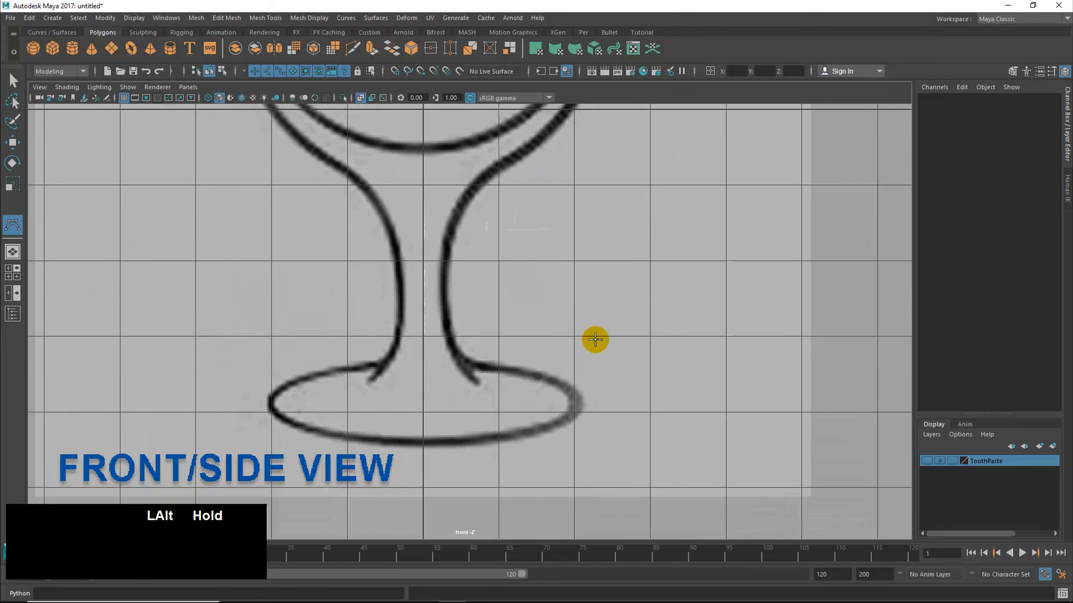
Step: Examine the goblet image plane in the perspective view and return to the base in the front view
{"action": "key", "text": "space"}
{"action": "key", "text": "space"}
{"action": "left_click_drag", "start_coordinate": [675, 299], "coordinate": [675, 299], "text": "alt"}
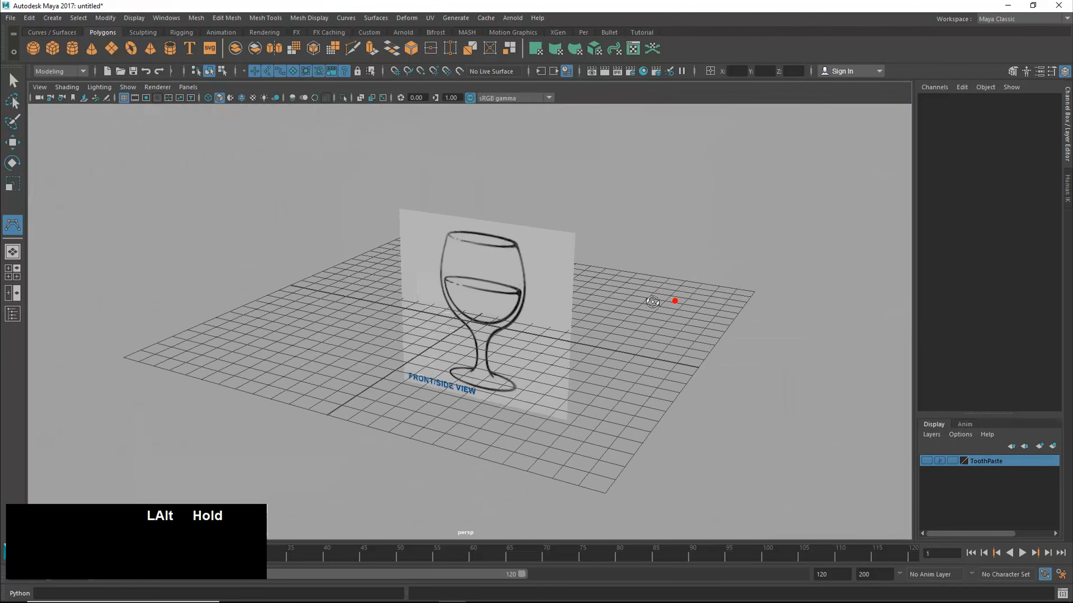
{"action": "mouse_move", "coordinate": [540, 376]}
{"action": "left_mouse_down", "text": "alt"}
{"action": "mouse_move", "coordinate": [452, 362]}
{"action": "mouse_move", "coordinate": [533, 377]}
{"action": "left_mouse_up", "text": "alt"}
{"action": "key", "text": "space"}
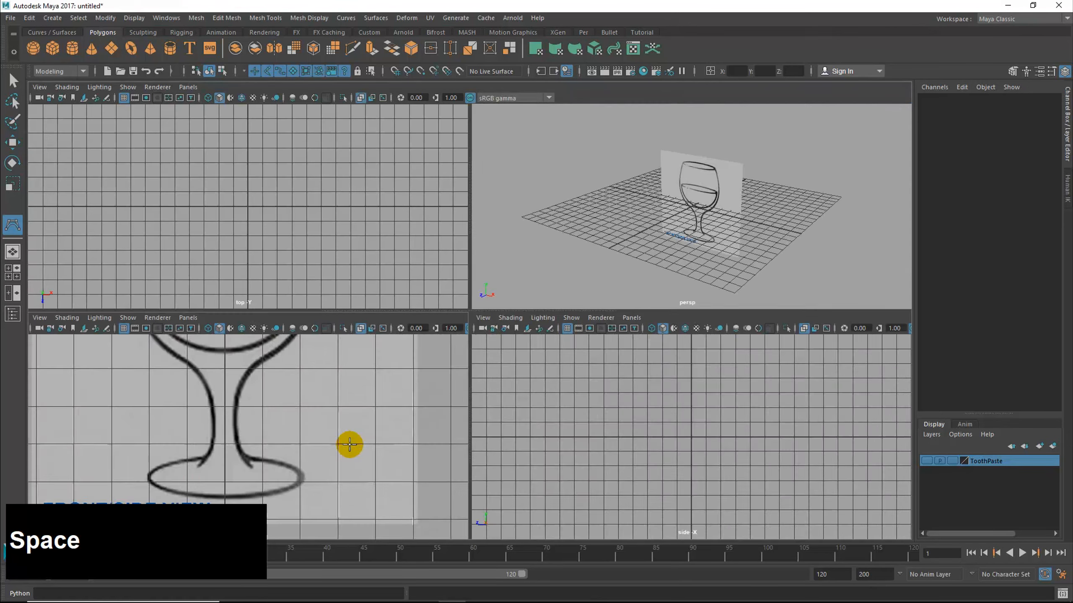
{"action": "key", "text": "space"}
{"action": "middle_click_drag", "start_coordinate": [383, 431], "coordinate": [415, 414], "text": "alt"}
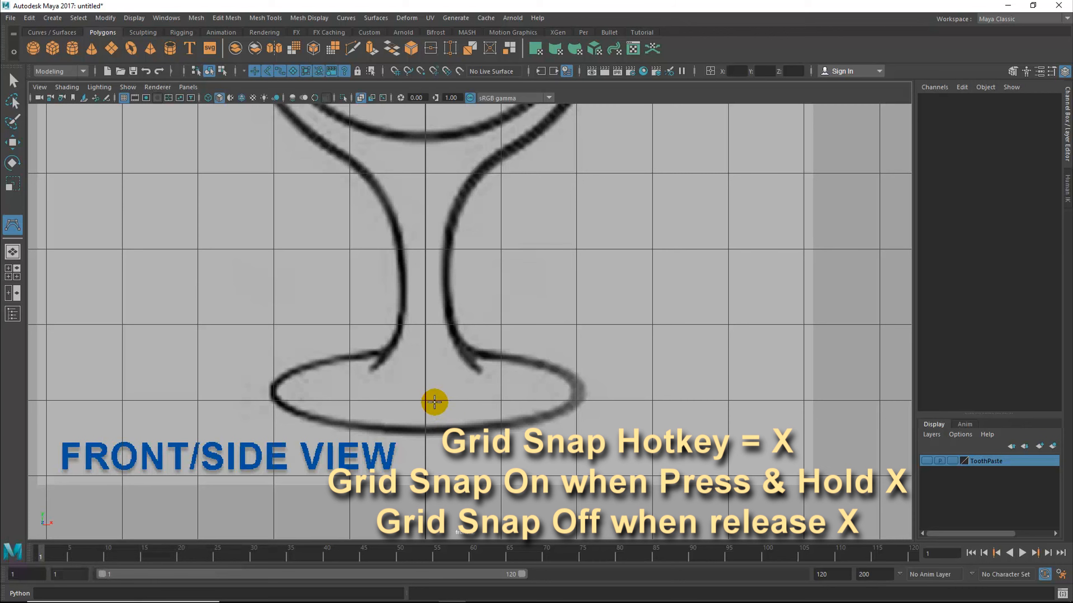
Step: Try grid snapping by placing a first curve point on the centre line below the goblet's base, and remove that point
{"action": "left_click", "coordinate": [394, 71]}
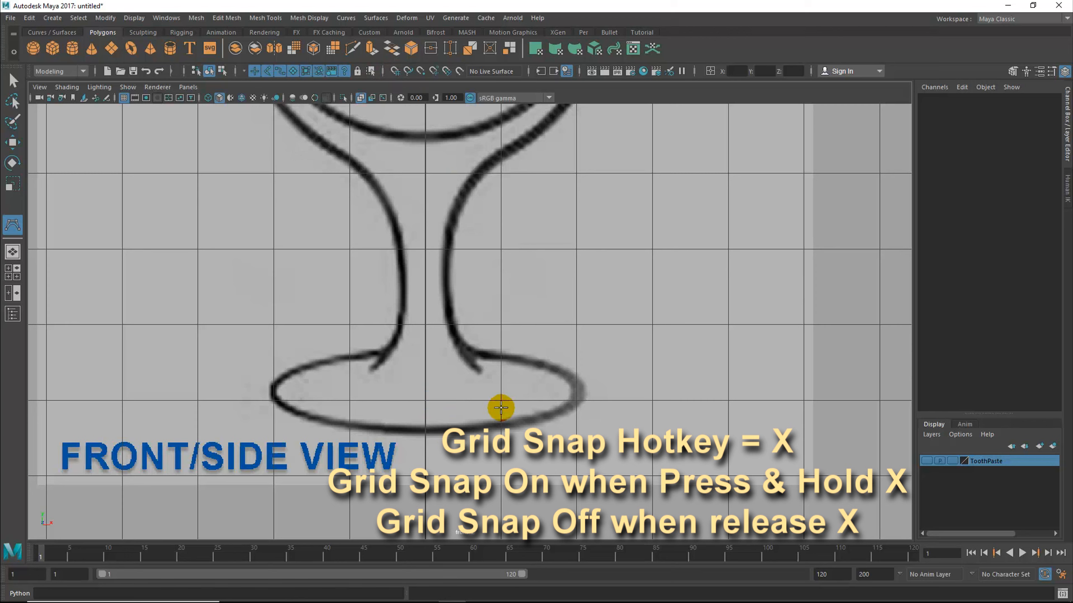
{"action": "left_click", "coordinate": [396, 75]}
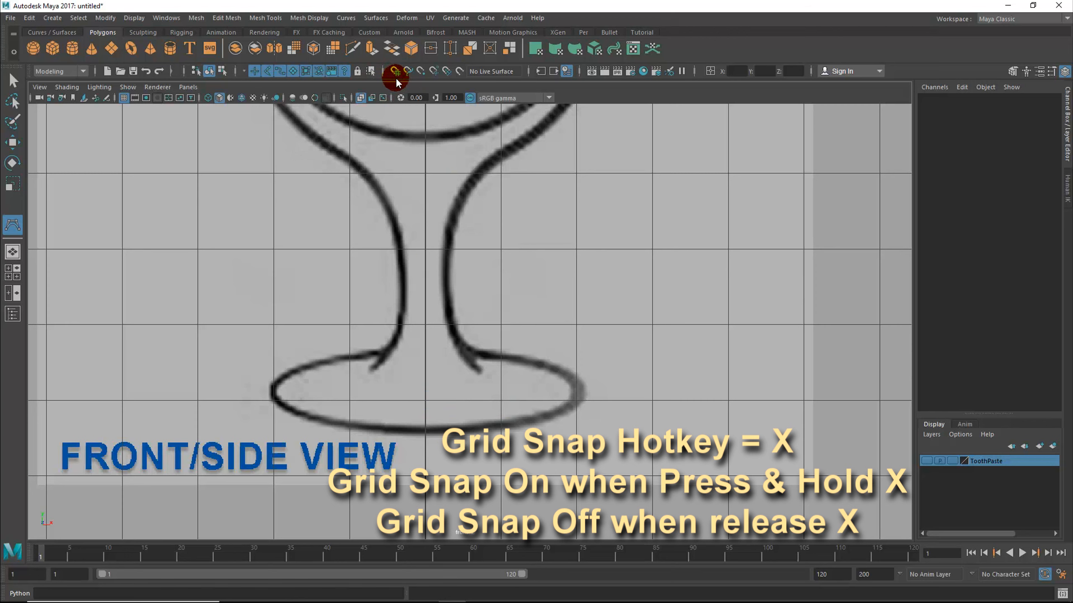
{"action": "key", "text": "x"}
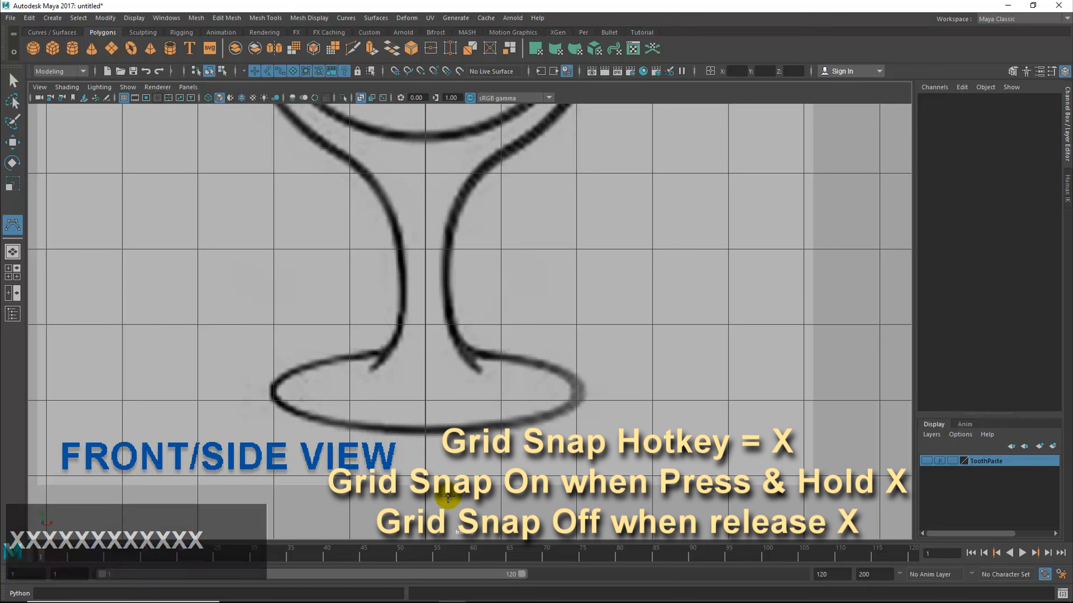
{"action": "key", "text": "x"}
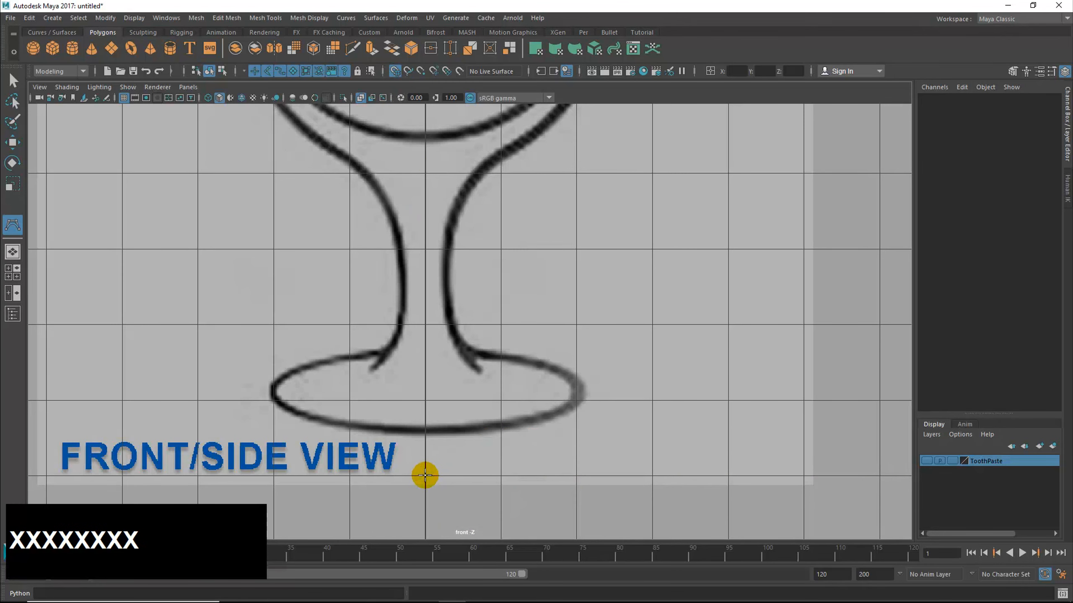
{"action": "left_click", "coordinate": [426, 486]}
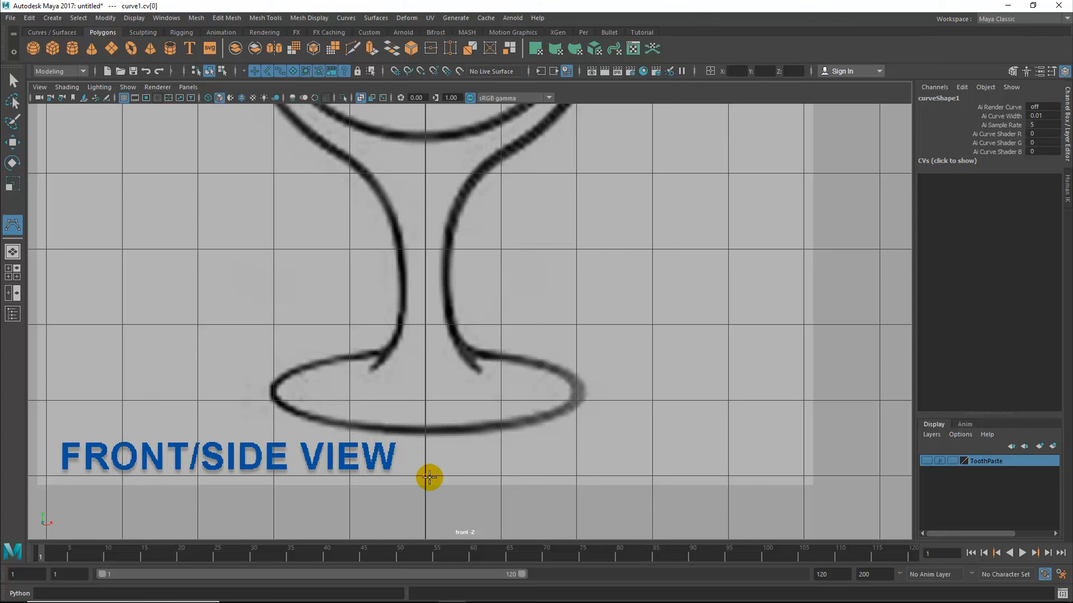
{"action": "key", "text": "BackSpace"}
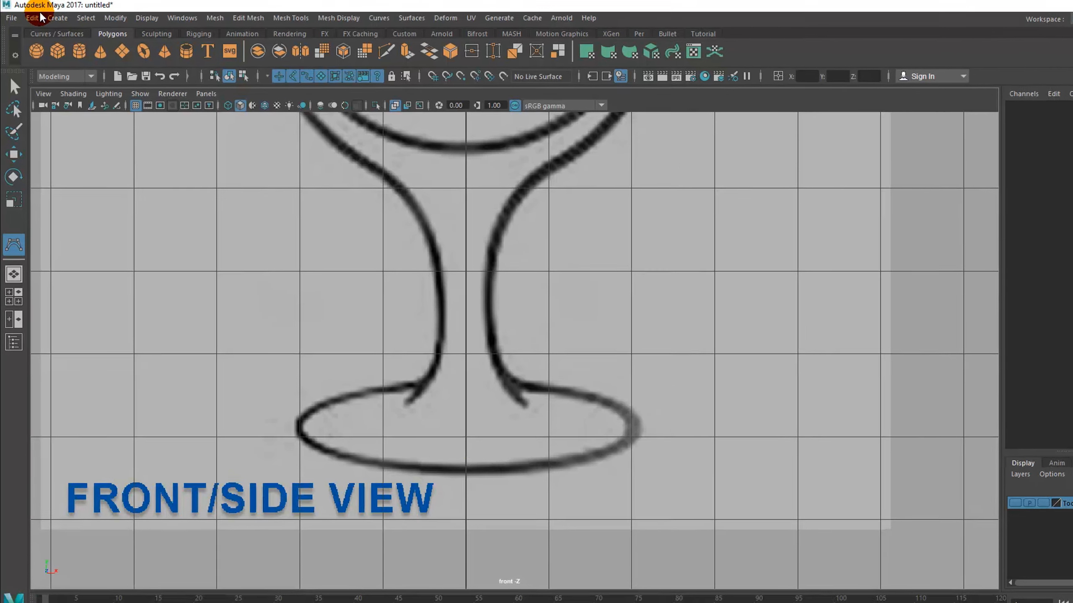
Step: Begin a CV curve with two grid-snapped points, one at the base's centre line and one a grid unit further outward
{"action": "left_click", "coordinate": [52, 17]}
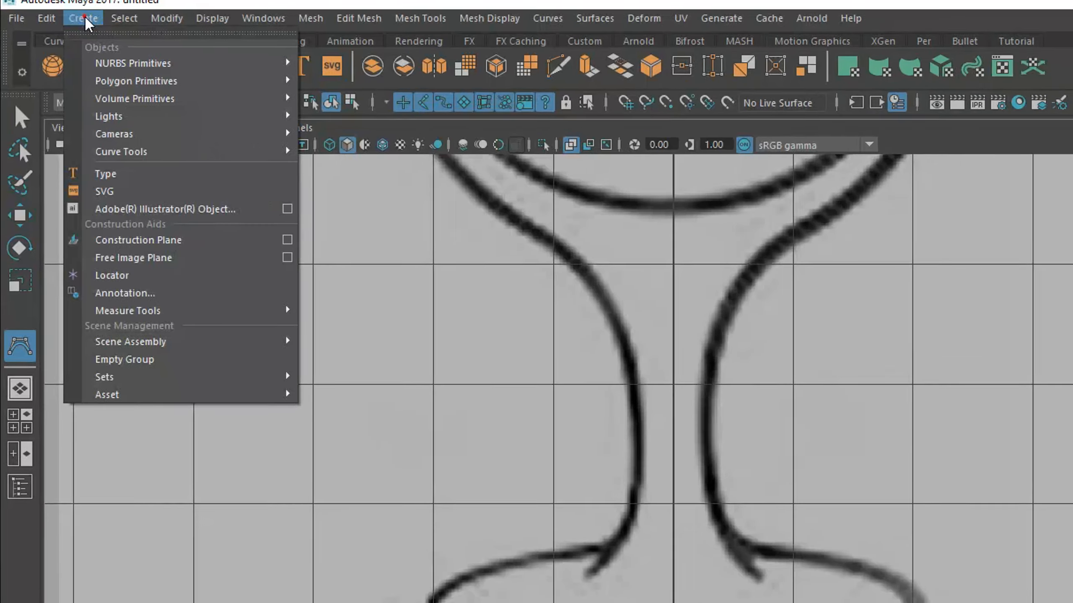
{"action": "left_click", "coordinate": [94, 120]}
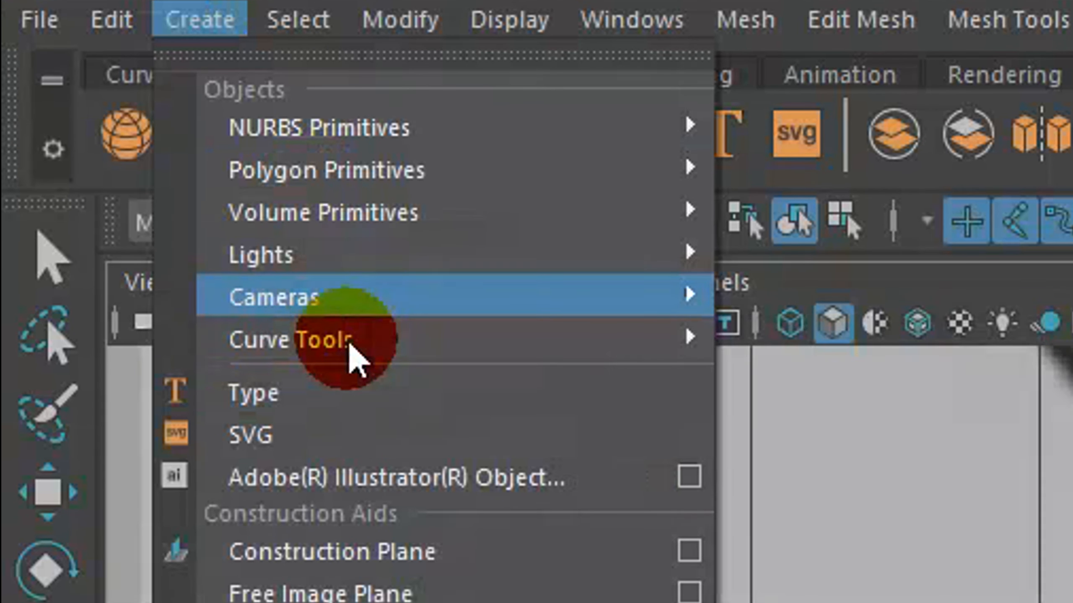
{"action": "mouse_move", "coordinate": [374, 353]}
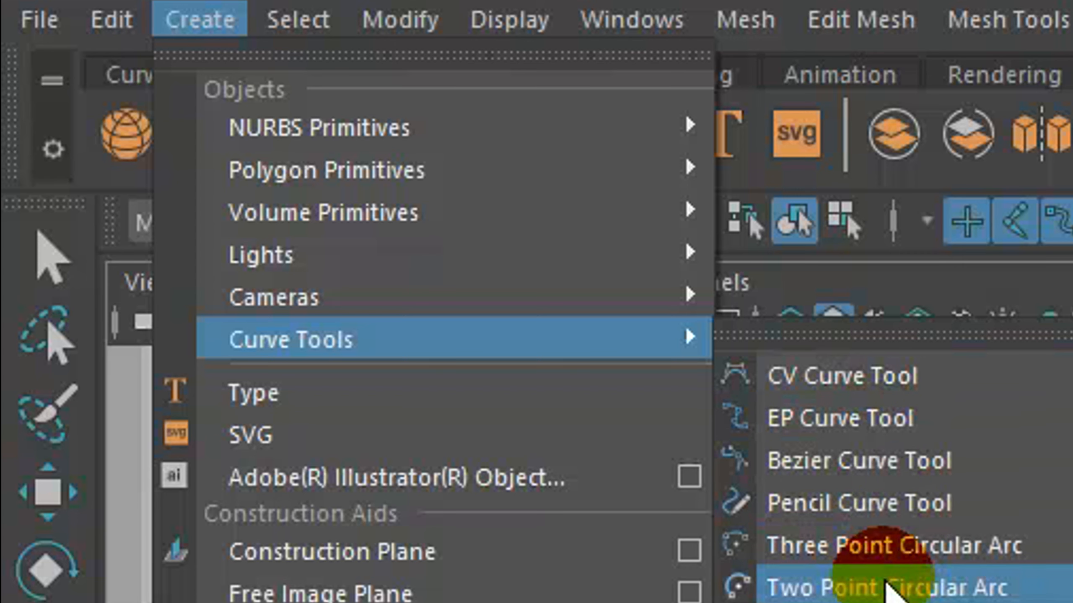
{"action": "left_click", "coordinate": [873, 374]}
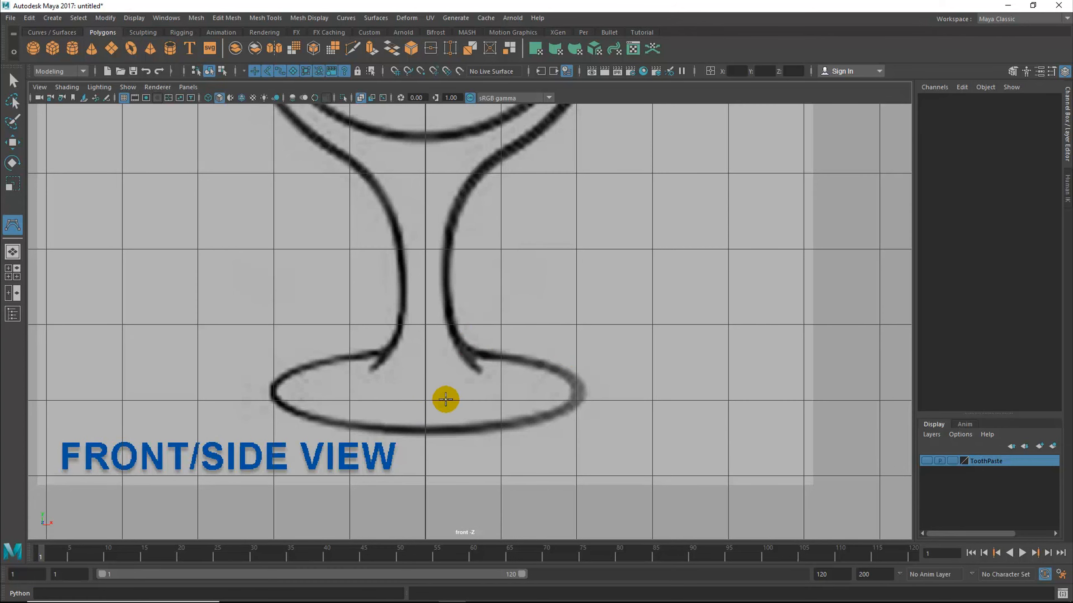
{"action": "key", "text": "x"}
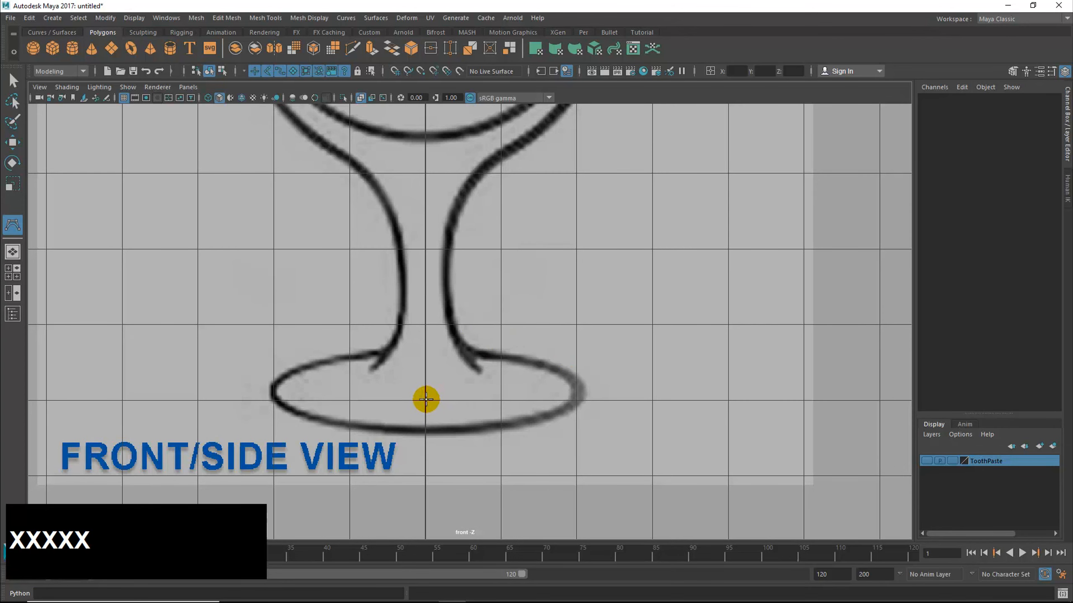
{"action": "left_click", "coordinate": [426, 399]}
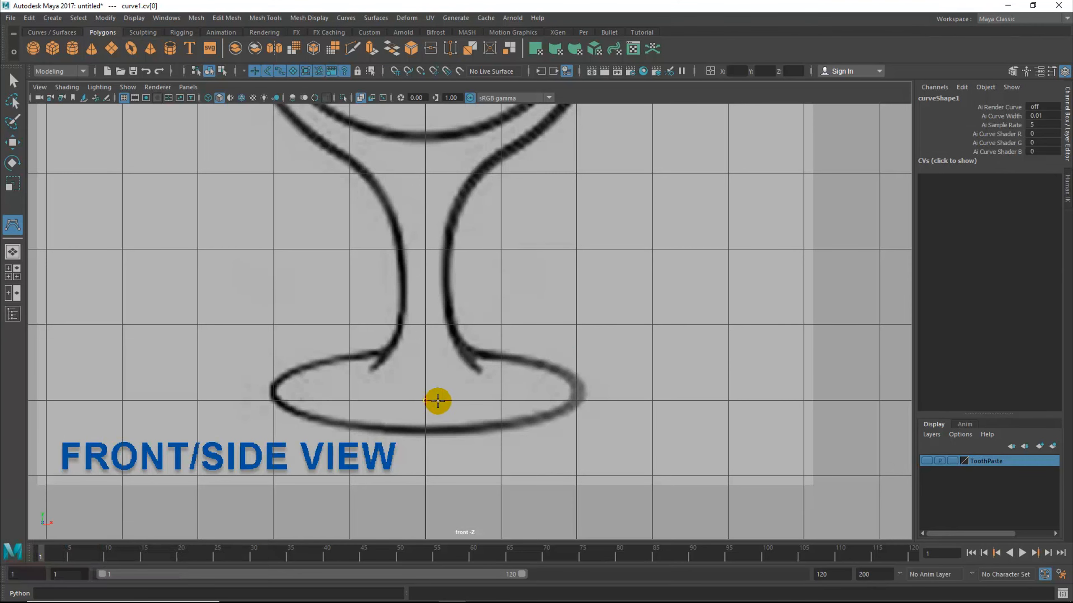
{"action": "key", "text": "x"}
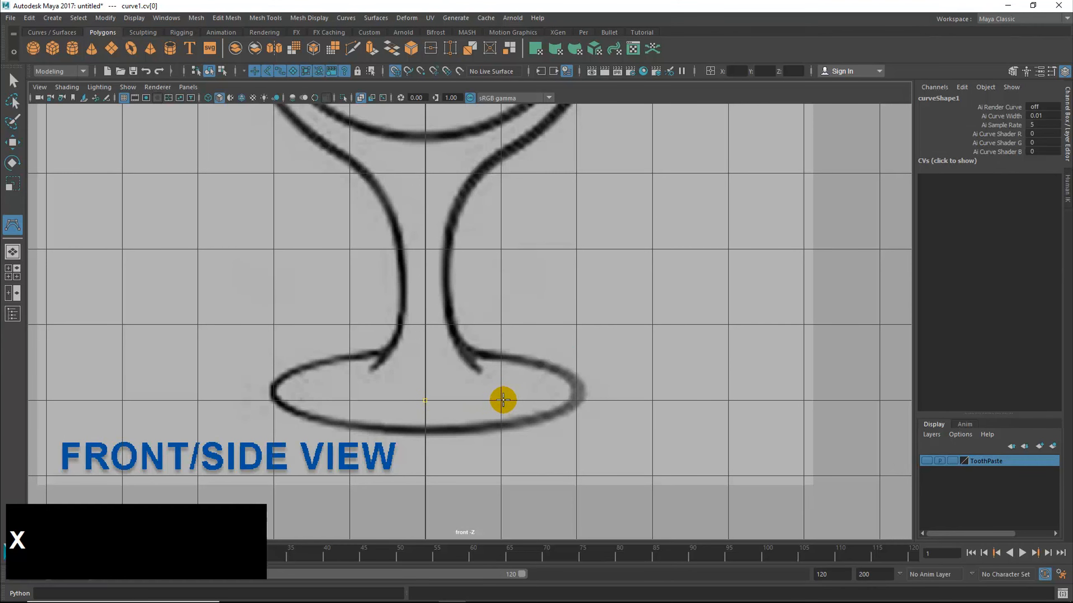
{"action": "left_click", "coordinate": [503, 402]}
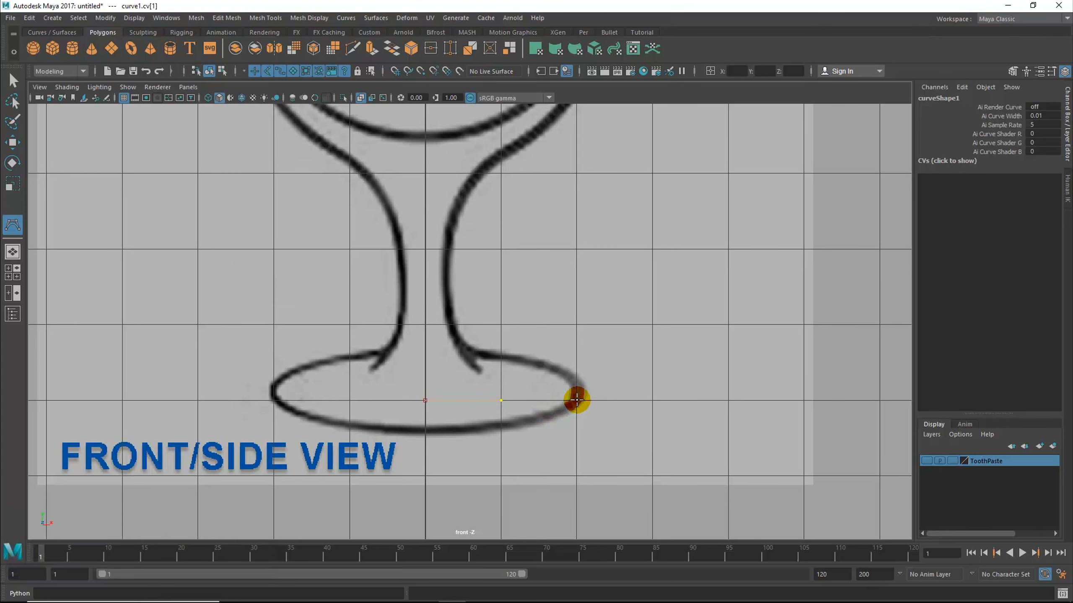
Step: Try tracing the base's outer rim up to the foot of the stem, and delete these points back to the second one
{"action": "left_click_drag", "start_coordinate": [576, 400], "coordinate": [576, 397]}
{"action": "left_click", "coordinate": [571, 385]}
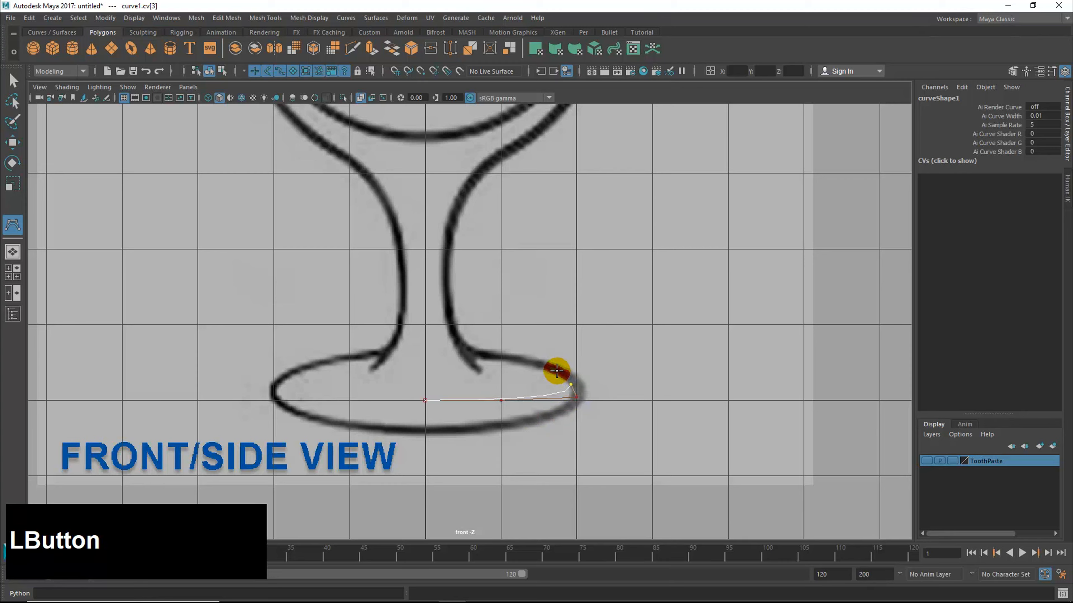
{"action": "left_click", "coordinate": [549, 367]}
{"action": "left_click", "coordinate": [499, 358]}
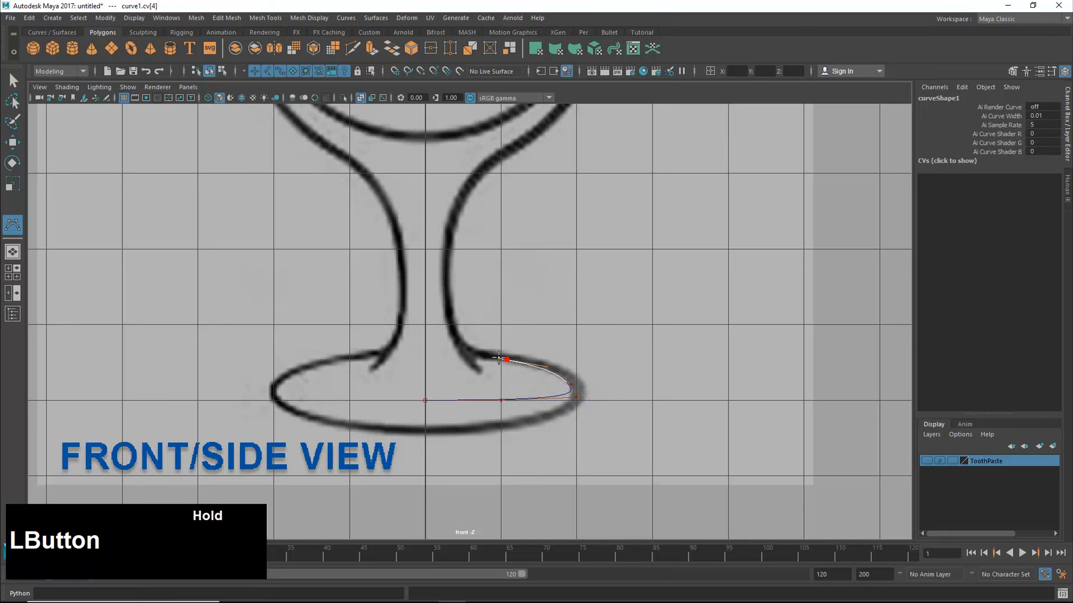
{"action": "left_click", "coordinate": [480, 357]}
{"action": "left_click_drag", "start_coordinate": [480, 357], "coordinate": [460, 346]}
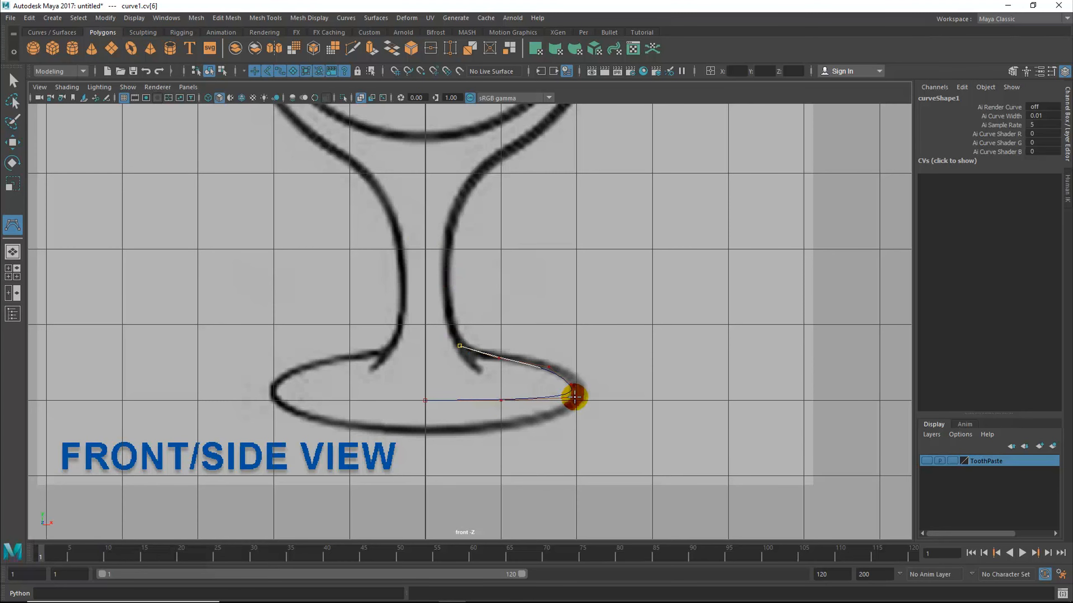
{"action": "key", "text": "BackSpace"}
{"action": "key", "text": "BackSpace"}
{"action": "key", "text": "BackSpace"}
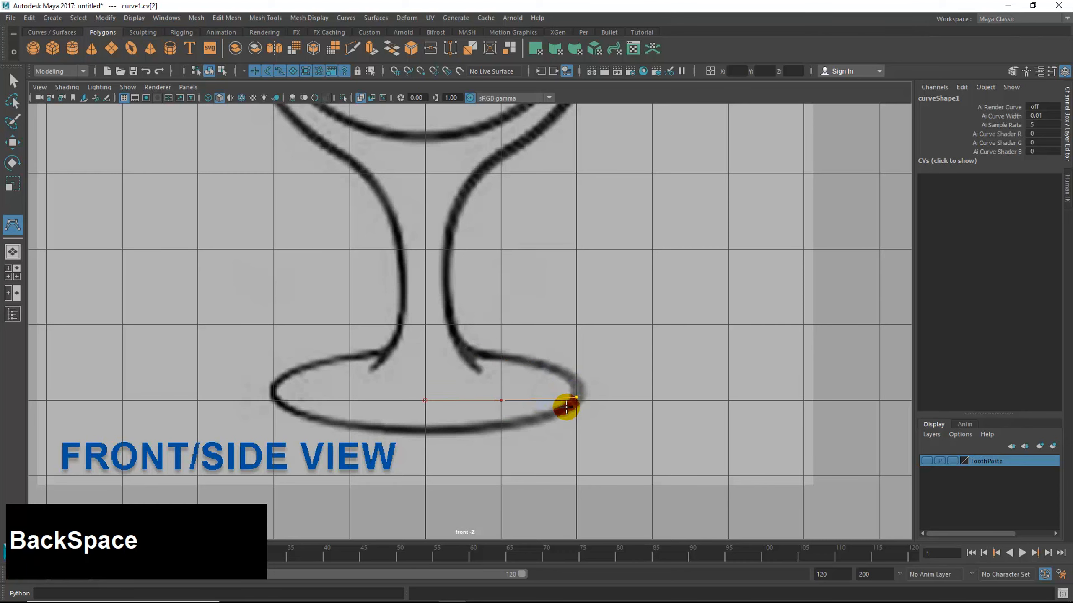
{"action": "key", "text": "BackSpace"}
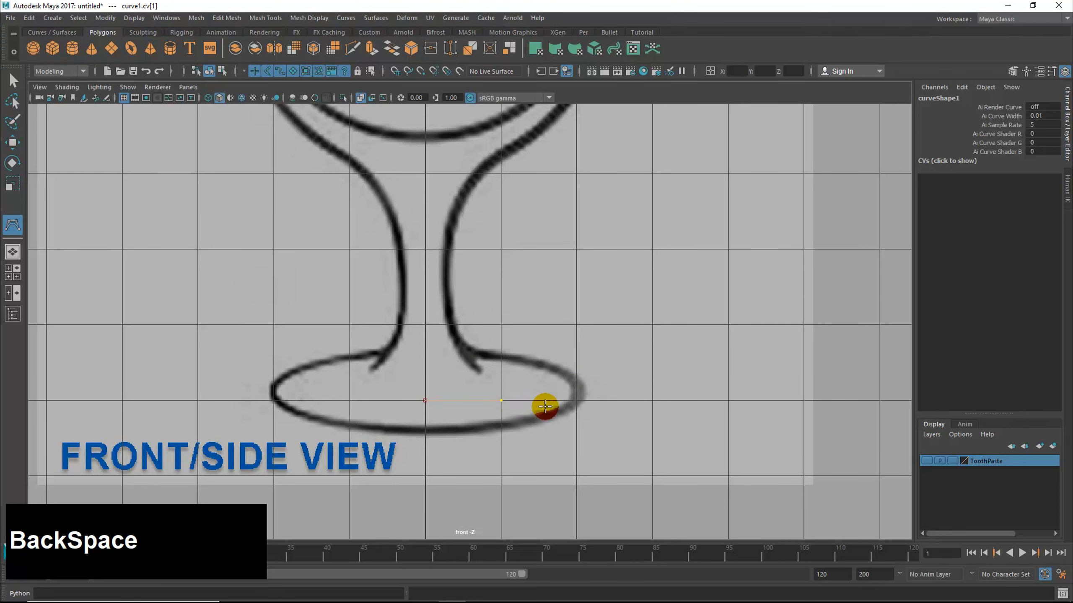
Step: Continue the curve with single points around the base's outer rim and onto its upper edge
{"action": "left_click", "coordinate": [575, 399]}
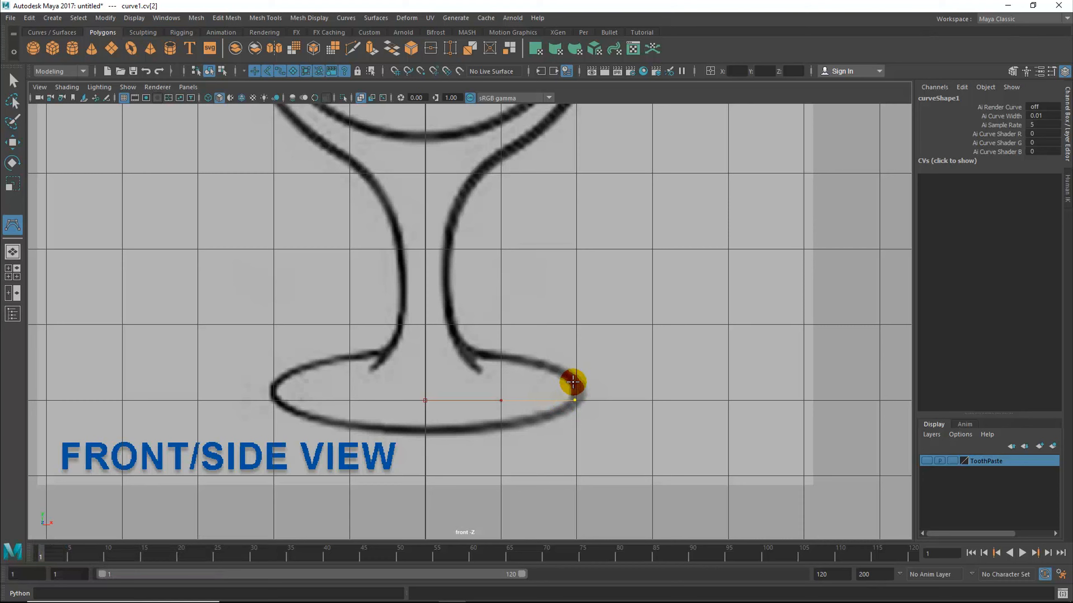
{"action": "left_click_drag", "start_coordinate": [573, 383], "coordinate": [571, 380]}
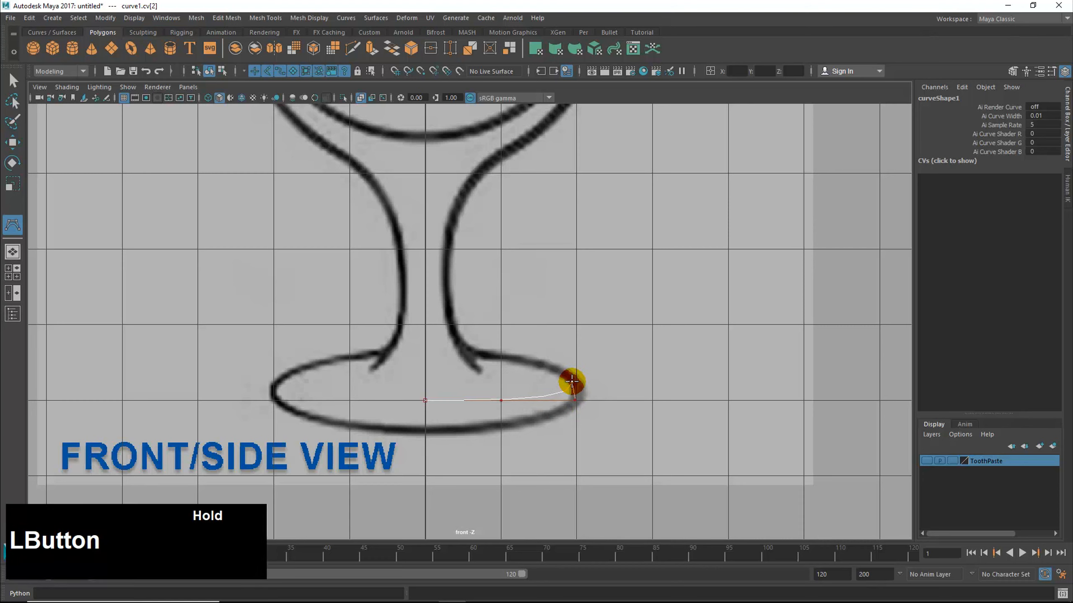
{"action": "left_click", "coordinate": [549, 366]}
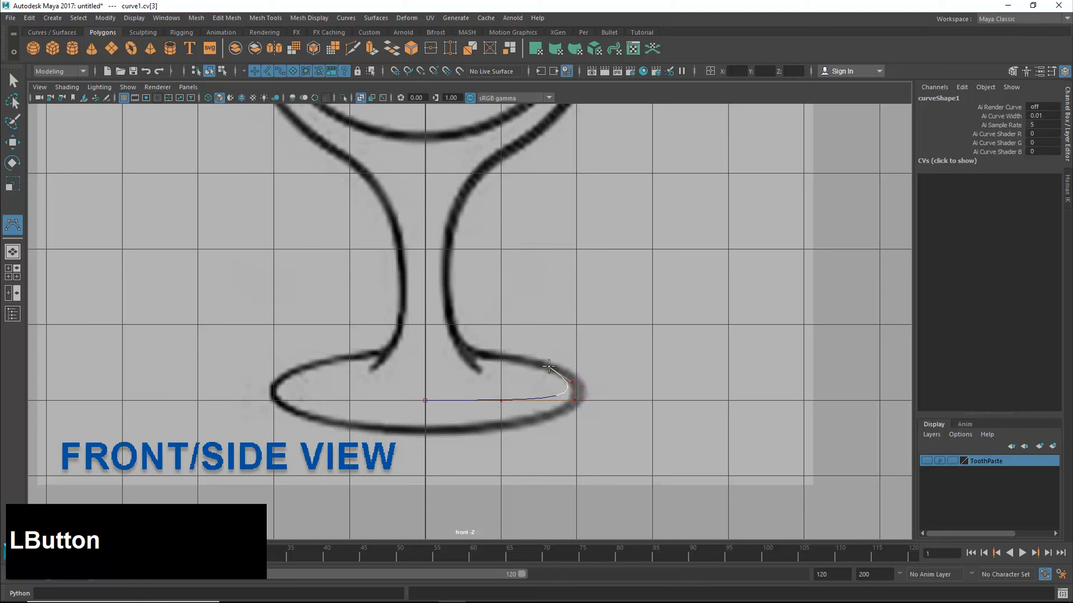
{"action": "left_click", "coordinate": [545, 365]}
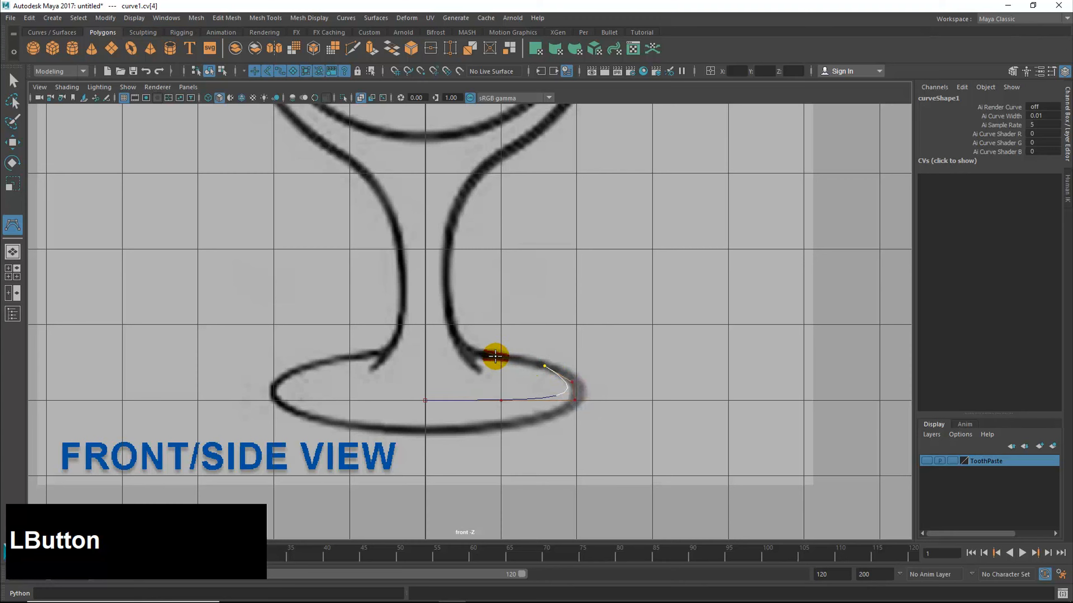
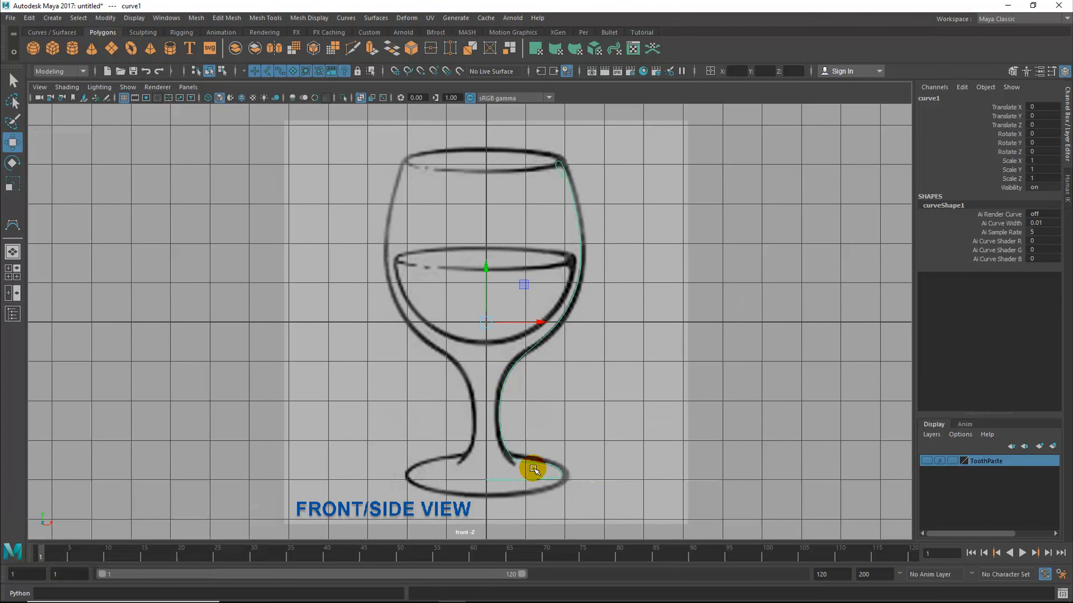
Step: Examine how closely the traced curve follows the goblet outline, from the base and stem up to the rim
{"action": "right_click_drag", "start_coordinate": [510, 466], "coordinate": [623, 467], "text": "alt"}
{"action": "middle_click_drag", "start_coordinate": [613, 450], "coordinate": [596, 324], "text": "alt"}
{"action": "left_click_drag", "start_coordinate": [595, 324], "coordinate": [443, 401], "text": "alt"}
{"action": "right_click_drag", "start_coordinate": [445, 402], "coordinate": [658, 404], "text": "alt"}
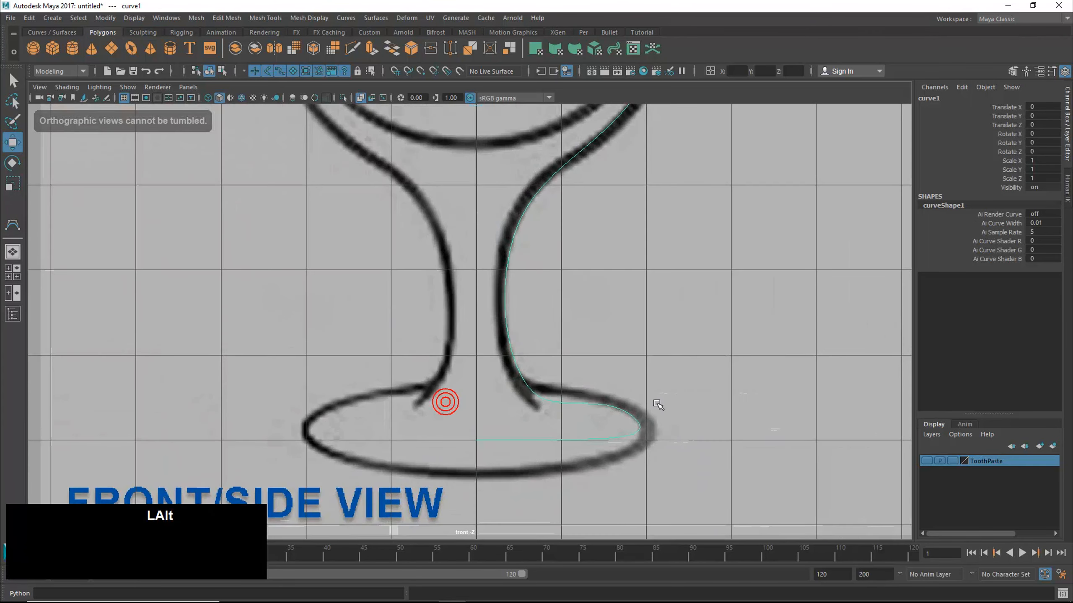
{"action": "middle_click_drag", "start_coordinate": [516, 406], "coordinate": [486, 395], "text": "alt"}
{"action": "right_click_drag", "start_coordinate": [488, 395], "coordinate": [589, 386], "text": "alt"}
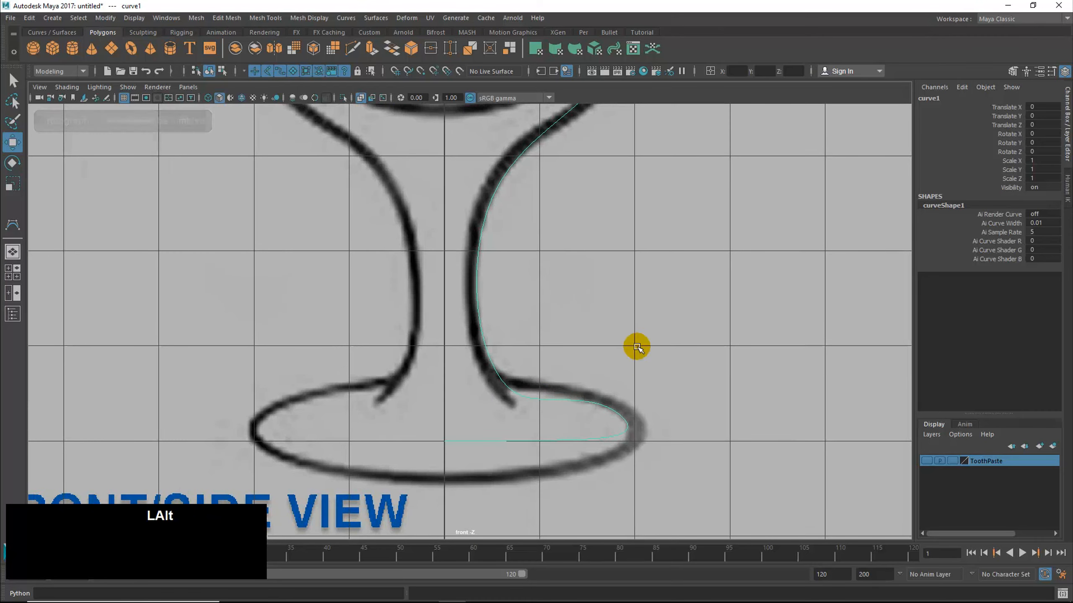
{"action": "right_click_drag", "start_coordinate": [648, 333], "coordinate": [430, 364], "text": "alt"}
{"action": "left_click_drag", "start_coordinate": [430, 364], "coordinate": [533, 321], "text": "alt"}
{"action": "middle_click_drag", "start_coordinate": [534, 321], "coordinate": [538, 440], "text": "alt"}
{"action": "right_click_drag", "start_coordinate": [538, 442], "coordinate": [828, 437], "text": "alt"}
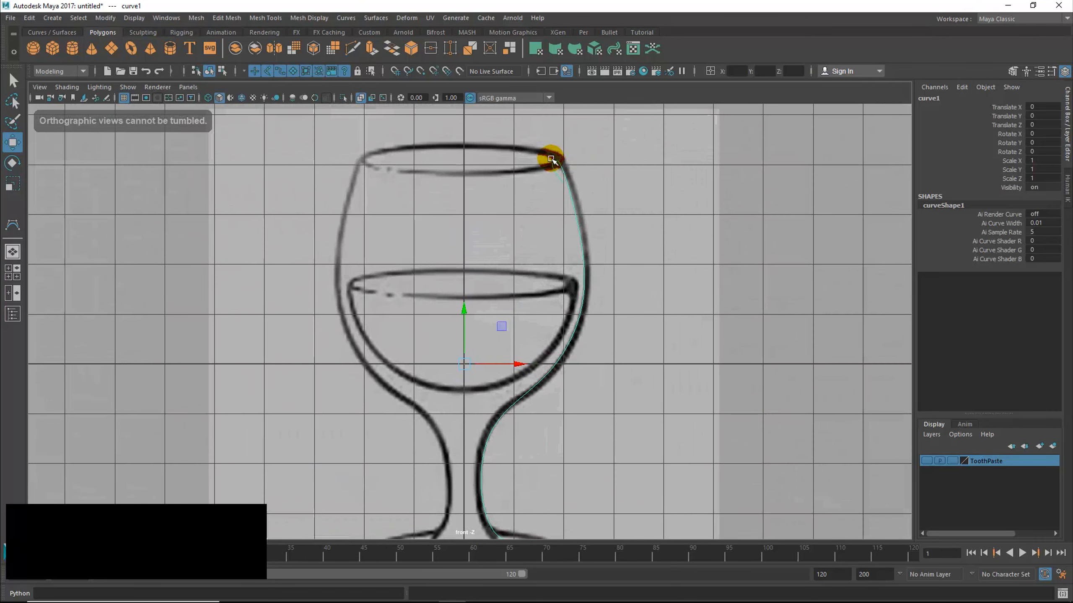
Step: Switch the profile curve to Control Vertex mode
{"action": "right_click_drag", "start_coordinate": [556, 163], "coordinate": [504, 165]}
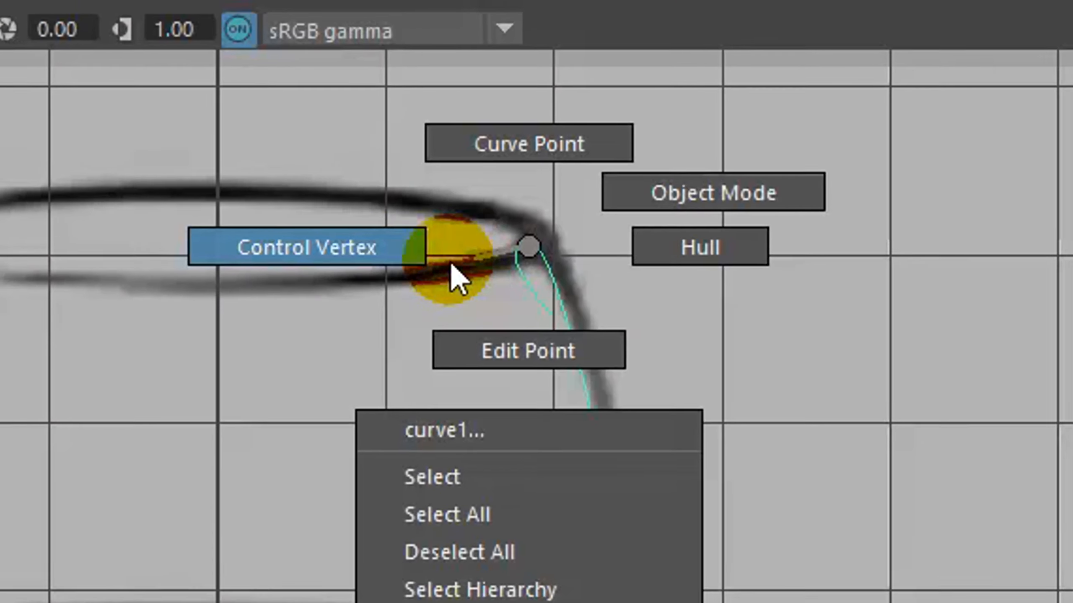
{"action": "mouse_move", "coordinate": [343, 258]}
{"action": "right_mouse_down"}
{"action": "mouse_move", "coordinate": [325, 259]}
{"action": "mouse_move", "coordinate": [491, 168]}
{"action": "mouse_move", "coordinate": [514, 129]}
{"action": "mouse_move", "coordinate": [541, 192]}
{"action": "mouse_move", "coordinate": [659, 259]}
{"action": "mouse_move", "coordinate": [694, 260]}
{"action": "mouse_move", "coordinate": [515, 374]}
{"action": "mouse_move", "coordinate": [503, 364]}
{"action": "mouse_move", "coordinate": [688, 191]}
{"action": "mouse_move", "coordinate": [527, 264]}
{"action": "mouse_move", "coordinate": [598, 215]}
{"action": "mouse_move", "coordinate": [663, 200]}
{"action": "mouse_move", "coordinate": [531, 230]}
{"action": "mouse_move", "coordinate": [336, 244]}
{"action": "right_mouse_up"}
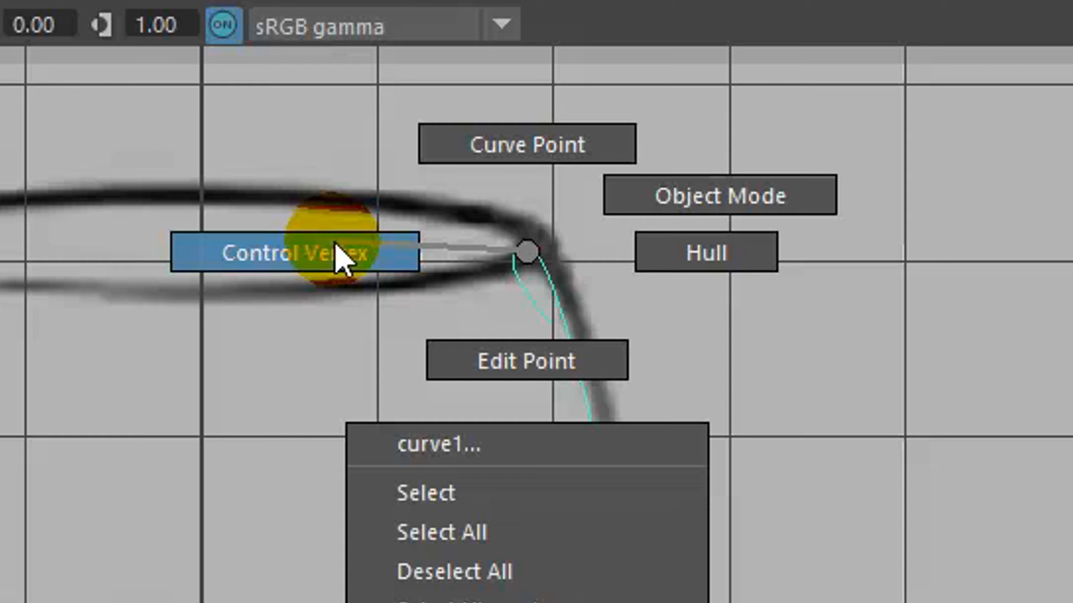
{"action": "right_click_drag", "start_coordinate": [336, 245], "coordinate": [304, 244]}
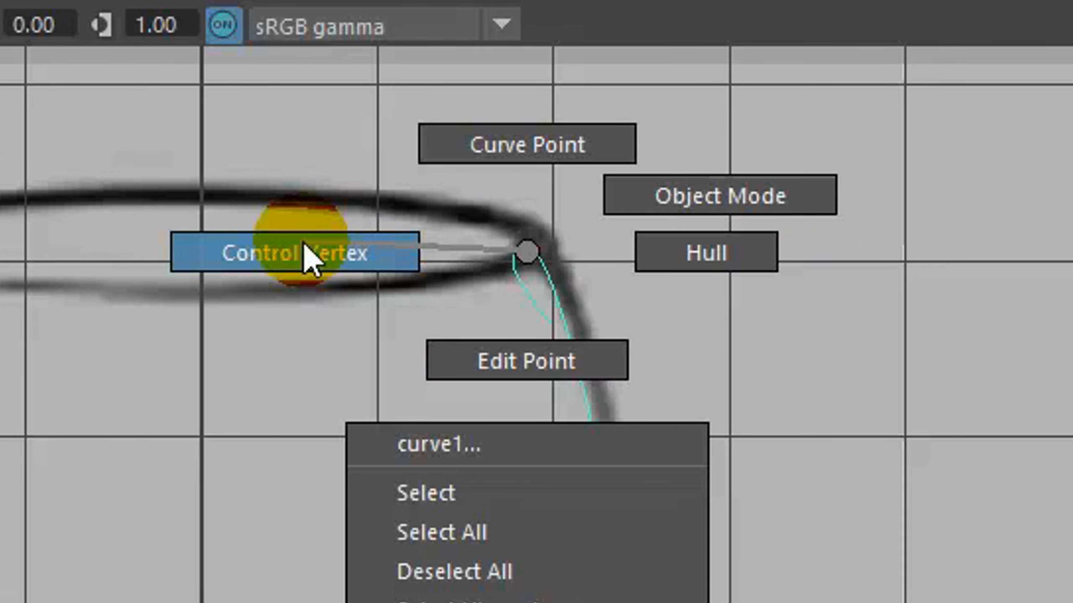
{"action": "right_click_drag", "start_coordinate": [309, 254], "coordinate": [308, 253]}
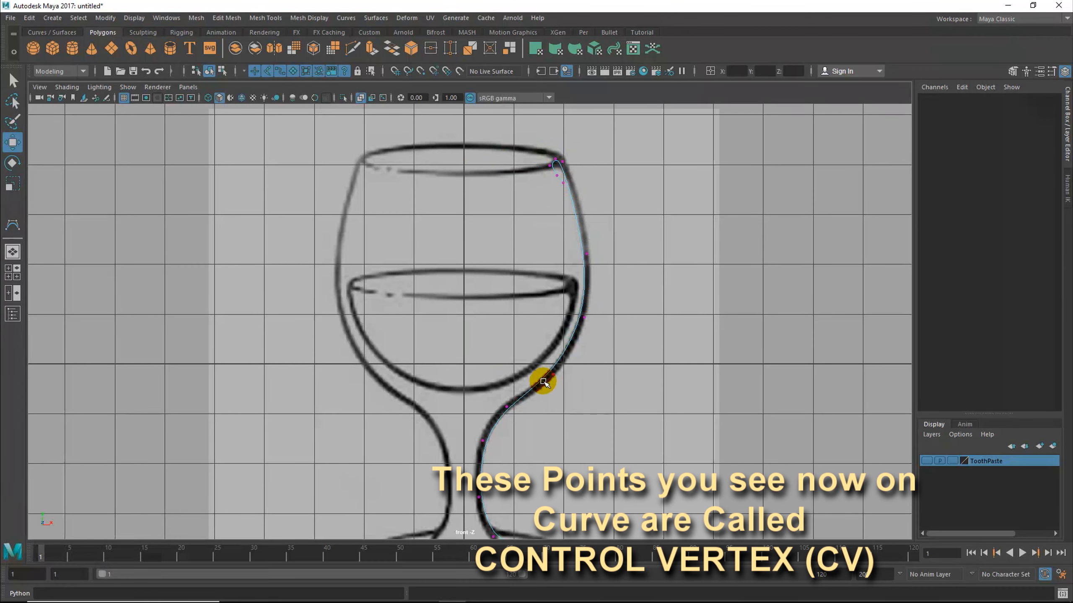
Step: Move the control vertices along the stem so the curve follows the dark outline up to the underside of the bowl
{"action": "middle_click_drag", "start_coordinate": [510, 448], "coordinate": [525, 301], "text": "alt"}
{"action": "right_click_drag", "start_coordinate": [524, 302], "coordinate": [648, 314], "text": "alt"}
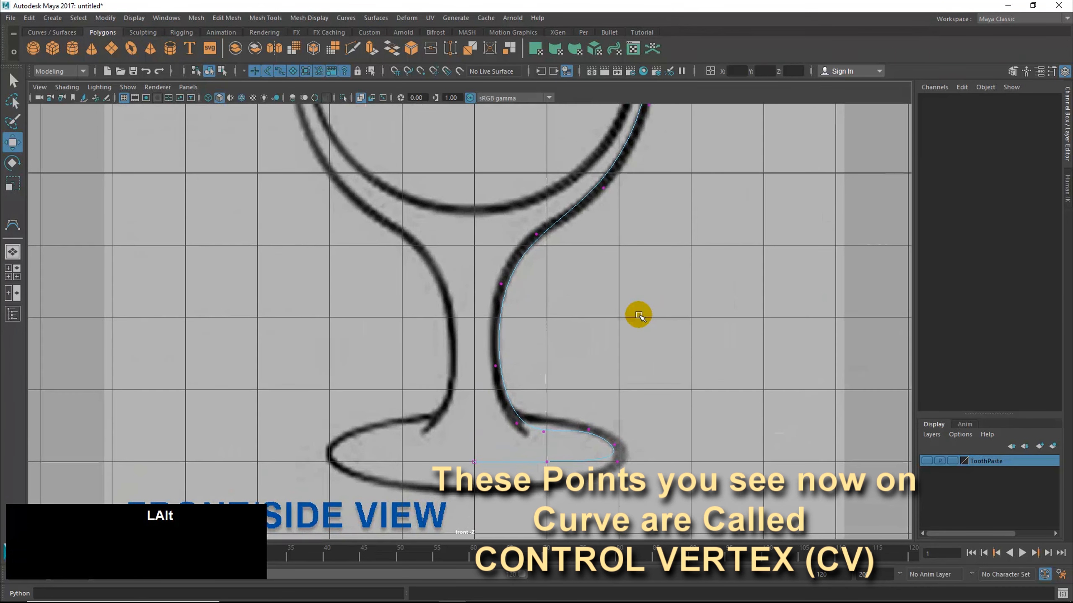
{"action": "middle_click_drag", "start_coordinate": [532, 284], "coordinate": [537, 299], "text": "alt"}
{"action": "left_click_drag", "start_coordinate": [489, 280], "coordinate": [503, 297]}
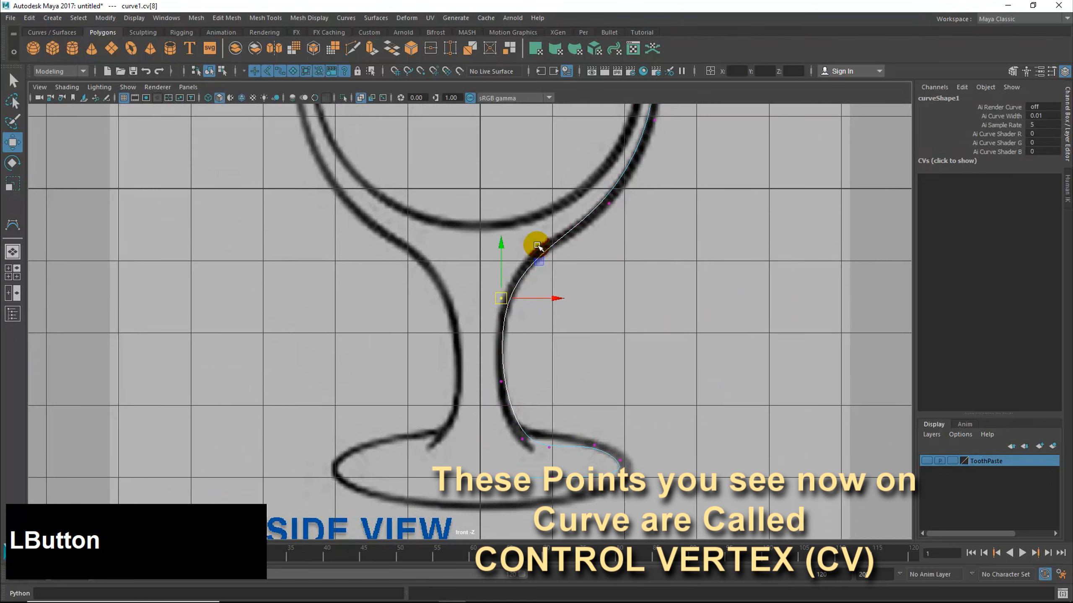
{"action": "left_click_drag", "start_coordinate": [547, 259], "coordinate": [545, 254]}
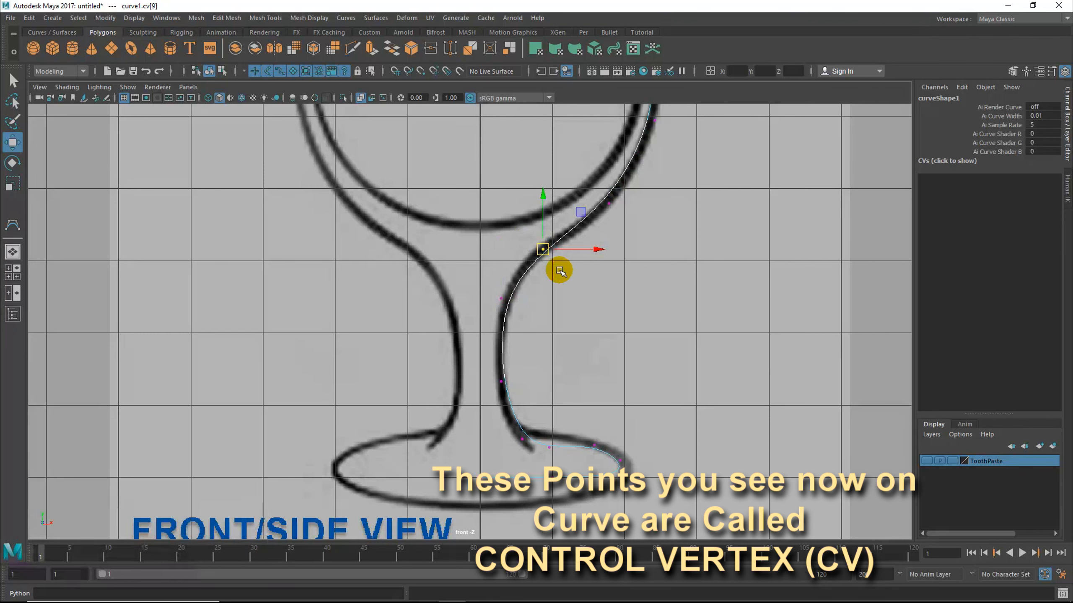
{"action": "key", "text": "Down"}
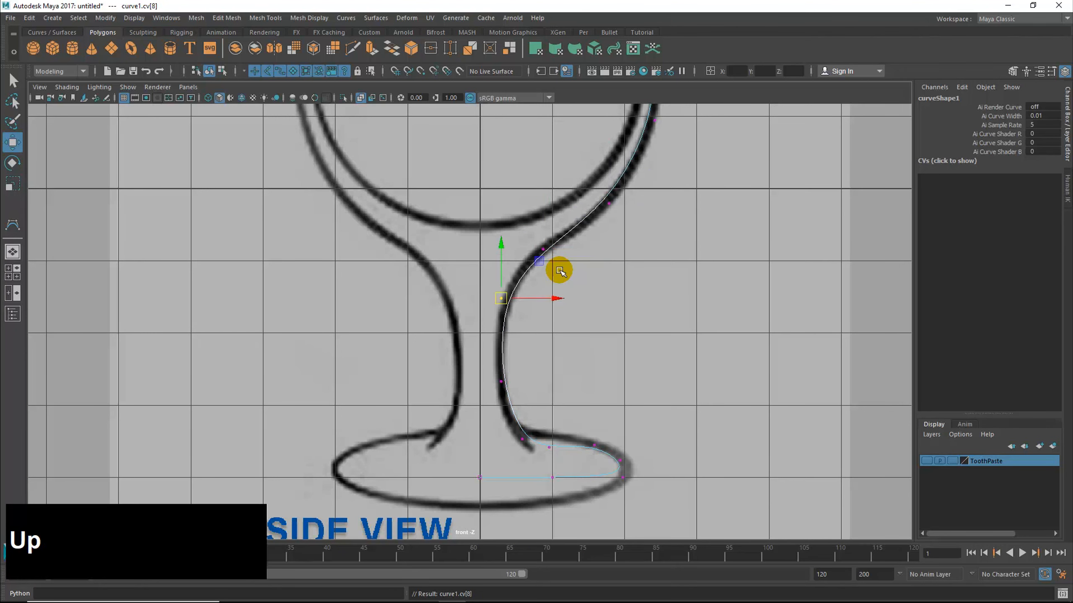
{"action": "key", "text": "Up"}
{"action": "left_click_drag", "start_coordinate": [502, 390], "coordinate": [497, 385]}
Step: Reposition the control vertices at the foot of the stem and along the base's upper edge to match the outline
{"action": "key", "text": "Up"}
{"action": "left_click_drag", "start_coordinate": [523, 441], "coordinate": [624, 466]}
{"action": "left_click_drag", "start_coordinate": [601, 446], "coordinate": [579, 459]}
{"action": "left_click_drag", "start_coordinate": [558, 433], "coordinate": [517, 441]}
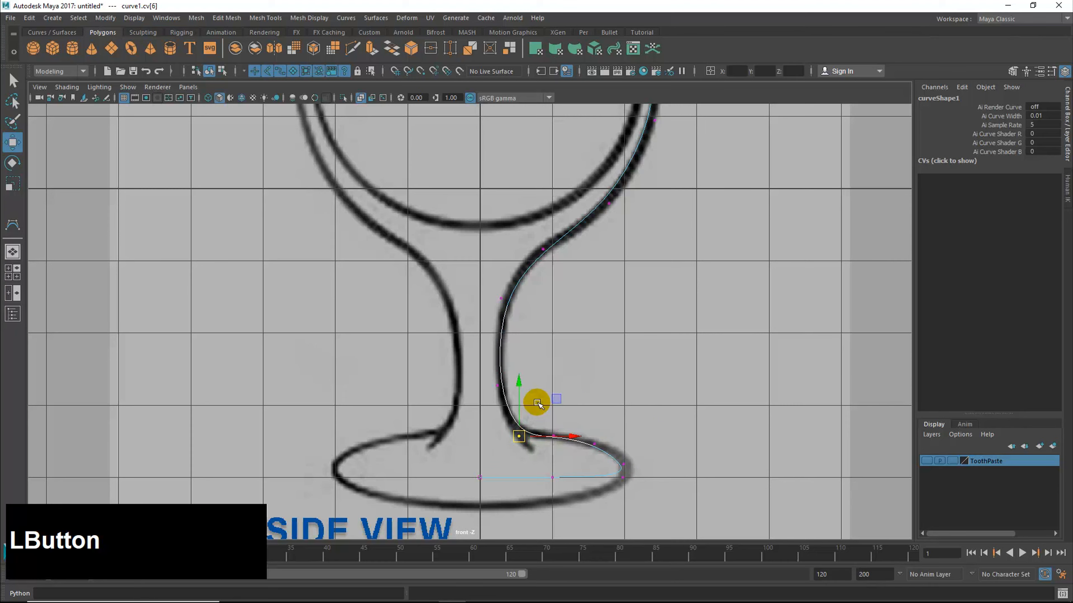
Step: Move the two control vertices on the lower side of the bowl outward onto the outline
{"action": "middle_click_drag", "start_coordinate": [596, 307], "coordinate": [546, 426], "text": "alt"}
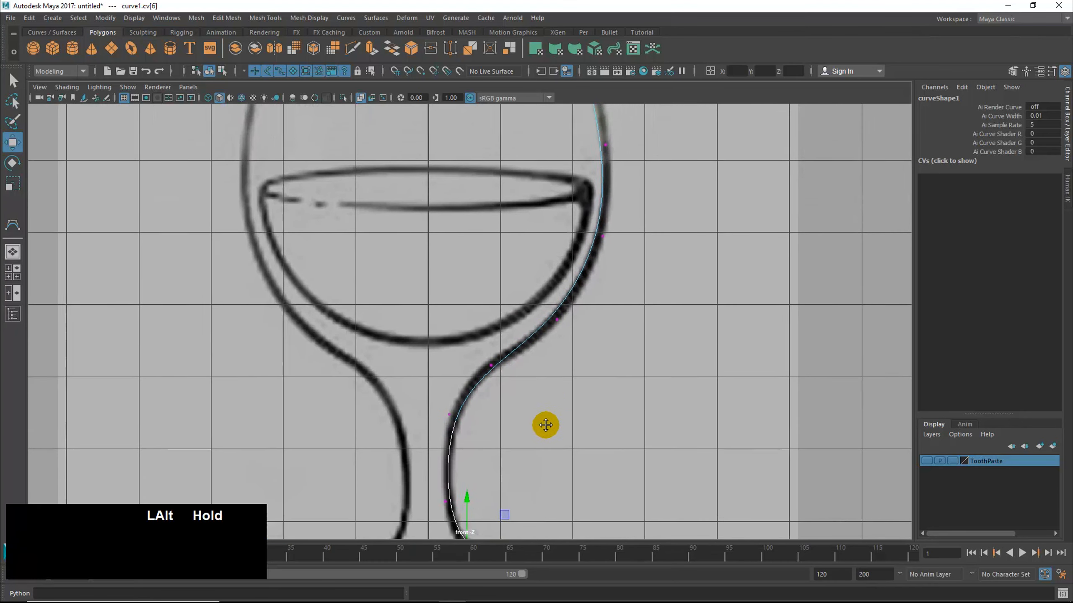
{"action": "left_click", "coordinate": [549, 343]}
{"action": "left_click_drag", "start_coordinate": [549, 343], "coordinate": [558, 351]}
{"action": "middle_click_drag", "start_coordinate": [565, 359], "coordinate": [555, 482], "text": "alt"}
{"action": "left_click", "coordinate": [585, 379]}
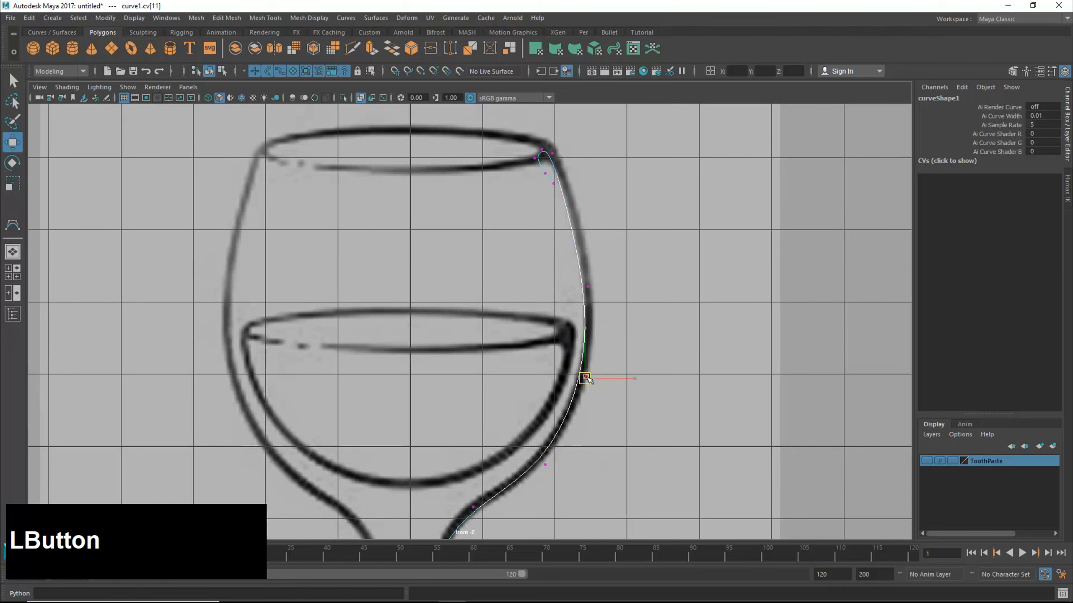
{"action": "left_click_drag", "start_coordinate": [590, 376], "coordinate": [589, 377]}
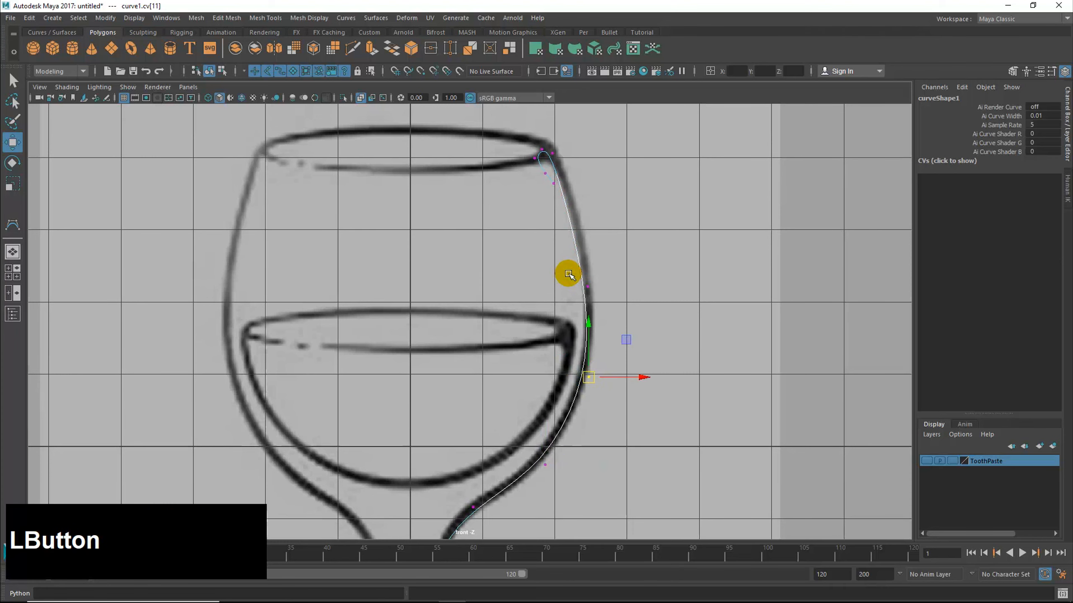
Step: Select the control vertex at the bowl's widest part and move it slightly outward and up
{"action": "key", "text": "Up"}
{"action": "key", "text": "Down"}
{"action": "key", "text": "Down"}
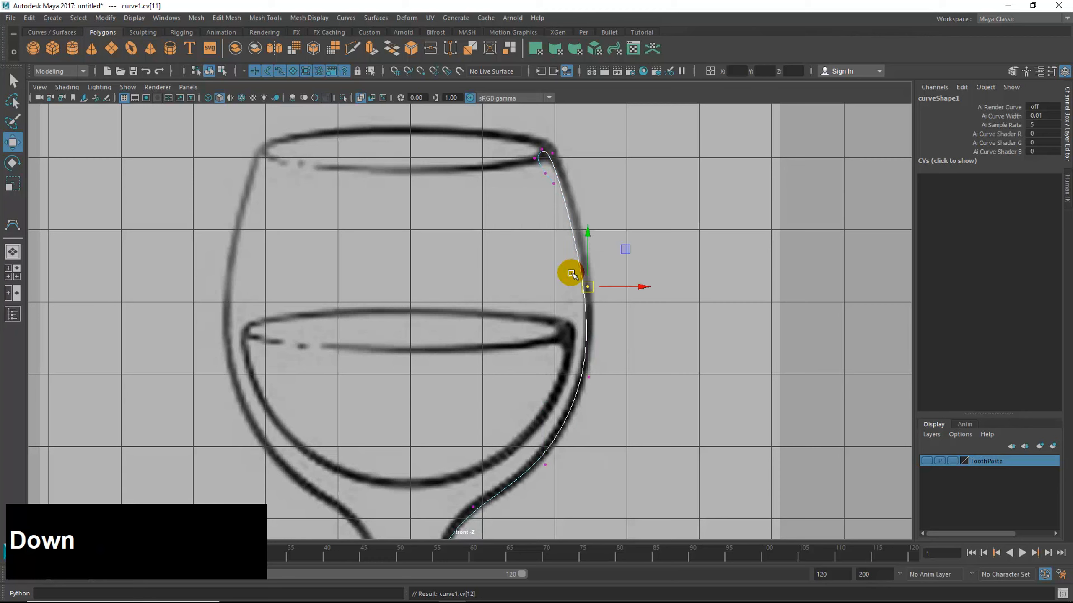
{"action": "left_click_drag", "start_coordinate": [591, 289], "coordinate": [596, 281]}
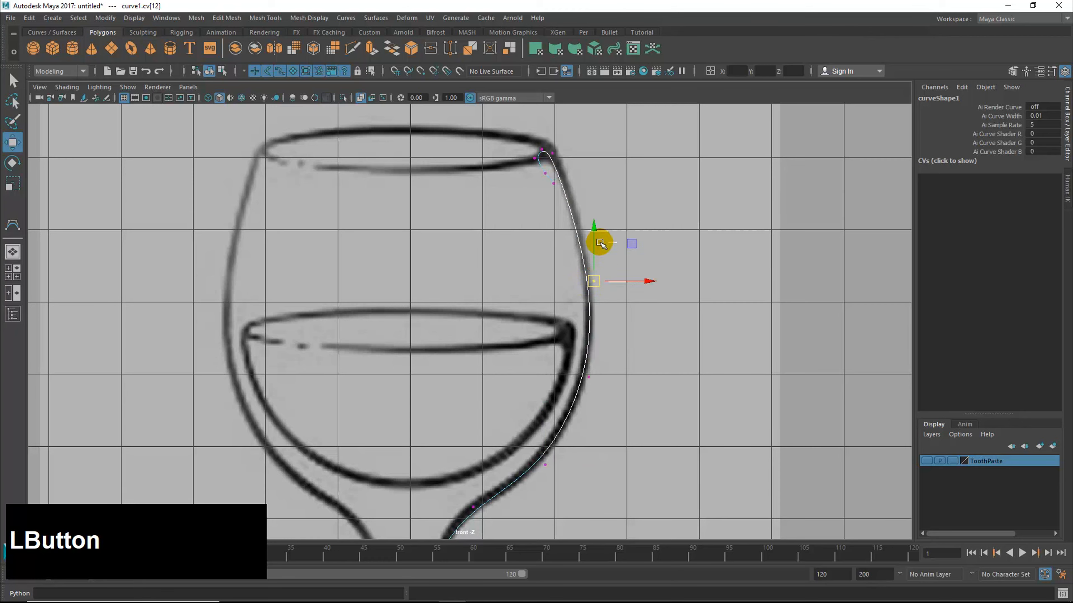
Step: Select the five control vertices at the rim and shift them together to fit the rim's outer corner
{"action": "key", "text": "Down"}
{"action": "left_click_drag", "start_coordinate": [500, 135], "coordinate": [507, 142]}
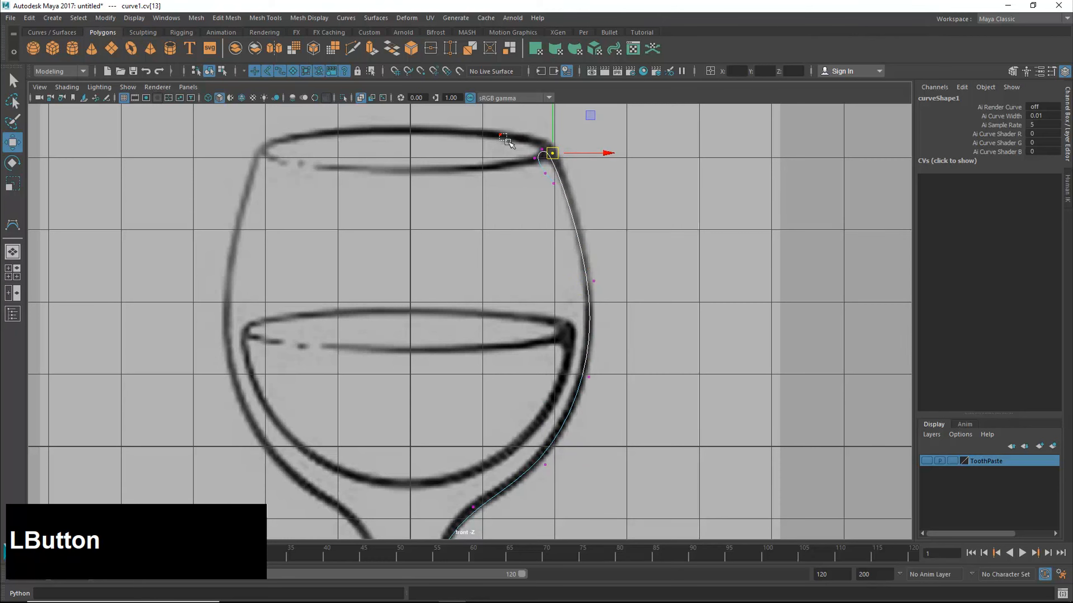
{"action": "left_click_drag", "start_coordinate": [553, 191], "coordinate": [589, 210]}
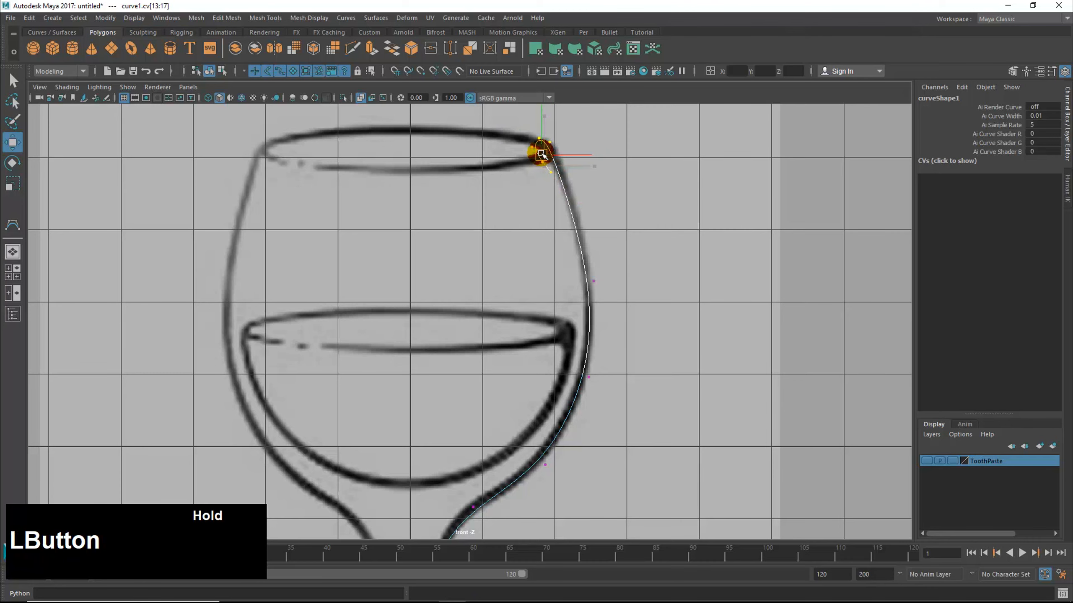
Step: Examine the adjusted curve against the reference along the base, stem and bowl
{"action": "mouse_move", "coordinate": [620, 402]}
{"action": "middle_mouse_down", "text": "alt"}
{"action": "mouse_move", "coordinate": [665, 268]}
{"action": "mouse_move", "coordinate": [649, 242]}
{"action": "mouse_move", "coordinate": [615, 333]}
{"action": "mouse_move", "coordinate": [617, 301]}
{"action": "middle_mouse_up", "text": "alt"}
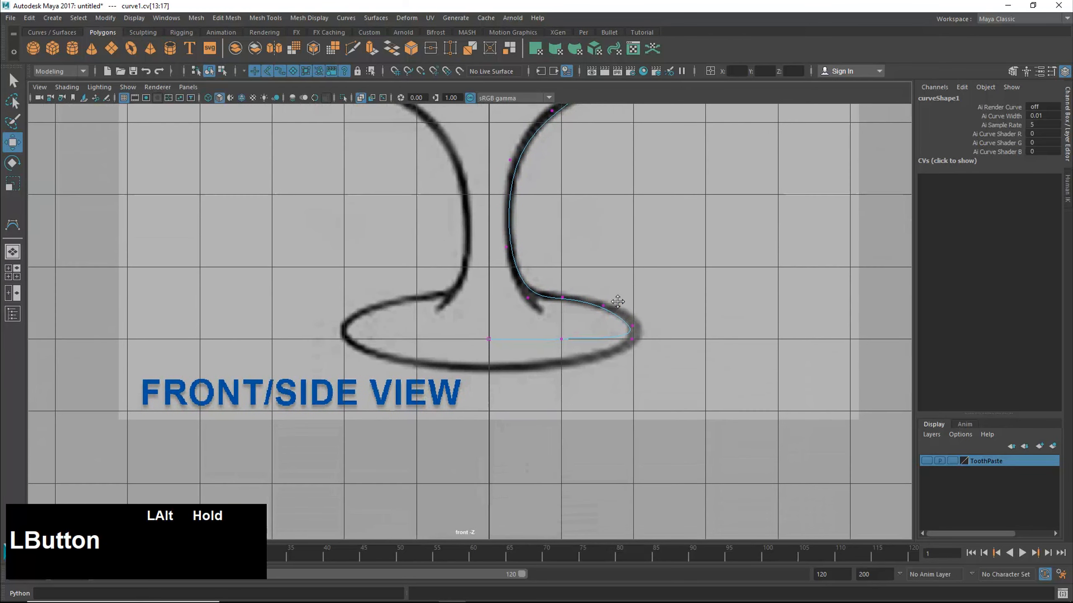
{"action": "left_click_drag", "start_coordinate": [617, 301], "coordinate": [751, 303], "text": "alt"}
{"action": "middle_click_drag", "start_coordinate": [675, 314], "coordinate": [617, 408], "text": "alt"}
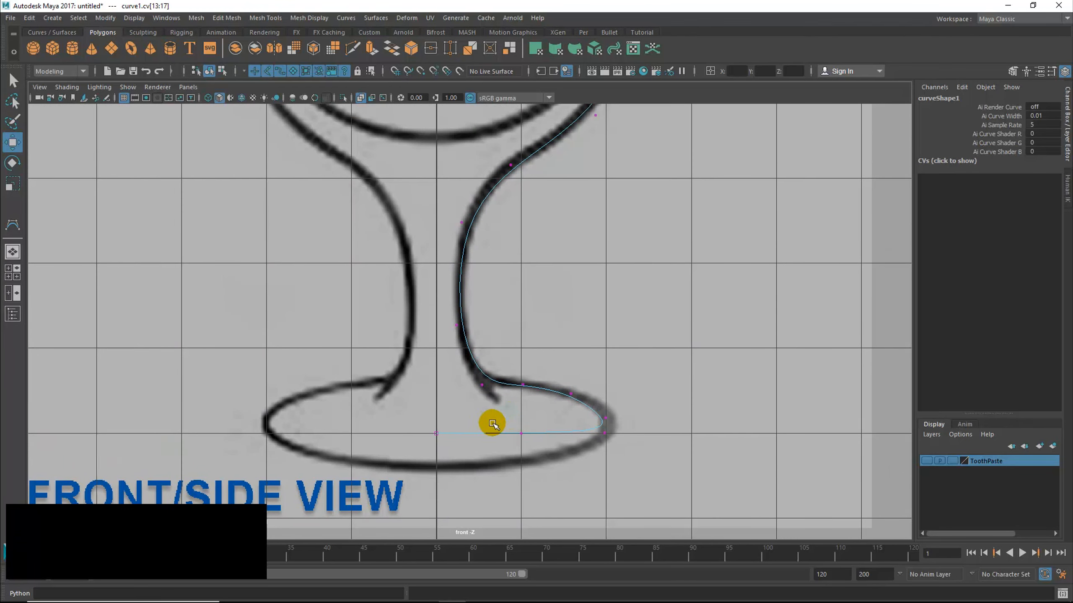
{"action": "middle_click_drag", "start_coordinate": [494, 391], "coordinate": [505, 481], "text": "alt"}
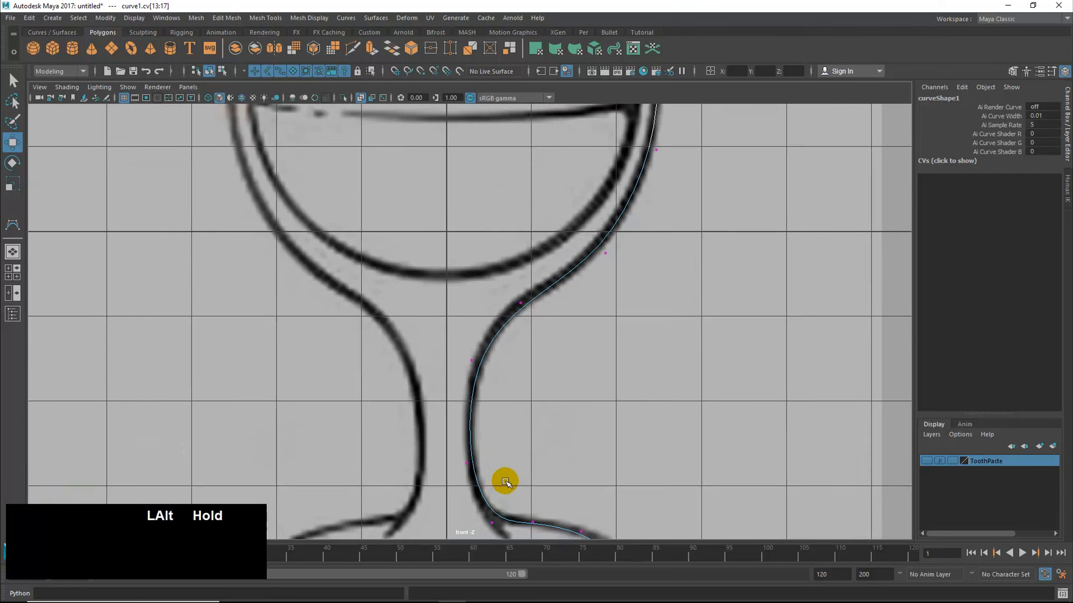
{"action": "middle_click_drag", "start_coordinate": [527, 314], "coordinate": [508, 450], "text": "alt"}
{"action": "mouse_move", "coordinate": [571, 286]}
{"action": "middle_mouse_down", "text": "alt"}
{"action": "mouse_move", "coordinate": [566, 425]}
{"action": "mouse_move", "coordinate": [610, 73]}
{"action": "middle_mouse_up", "text": "alt"}
{"action": "middle_click_drag", "start_coordinate": [598, 306], "coordinate": [623, 88], "text": "alt"}
{"action": "middle_click_drag", "start_coordinate": [590, 259], "coordinate": [604, 196], "text": "alt"}
{"action": "middle_click_drag", "start_coordinate": [578, 285], "coordinate": [565, 331], "text": "alt"}
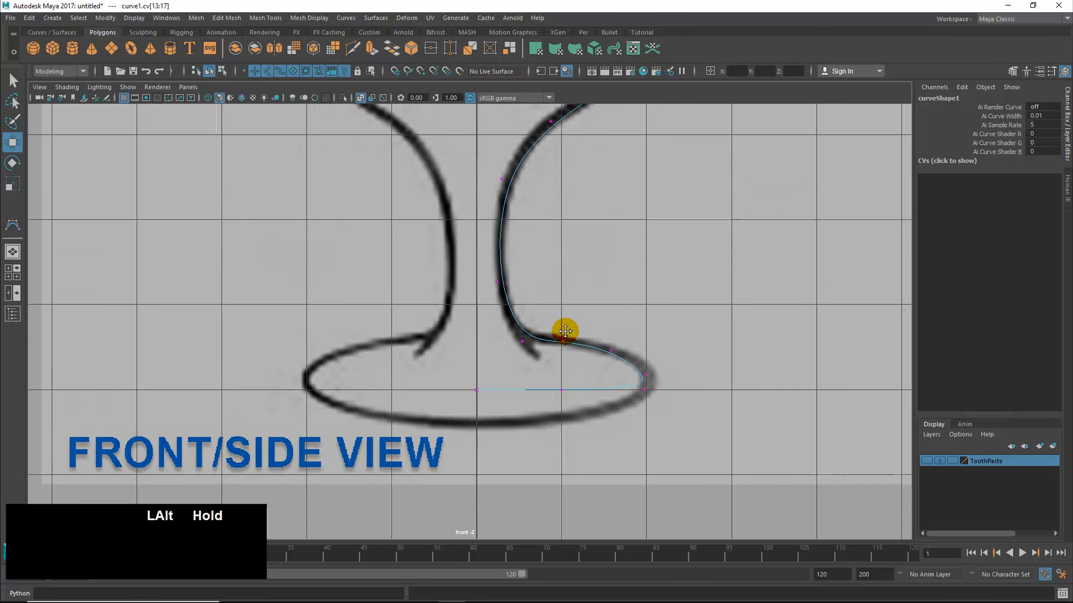
{"action": "scroll", "coordinate": [565, 331], "scroll_direction": "down", "scroll_amount": 5, "text": "alt"}
{"action": "middle_click_drag", "start_coordinate": [517, 240], "coordinate": [521, 349], "text": "alt"}
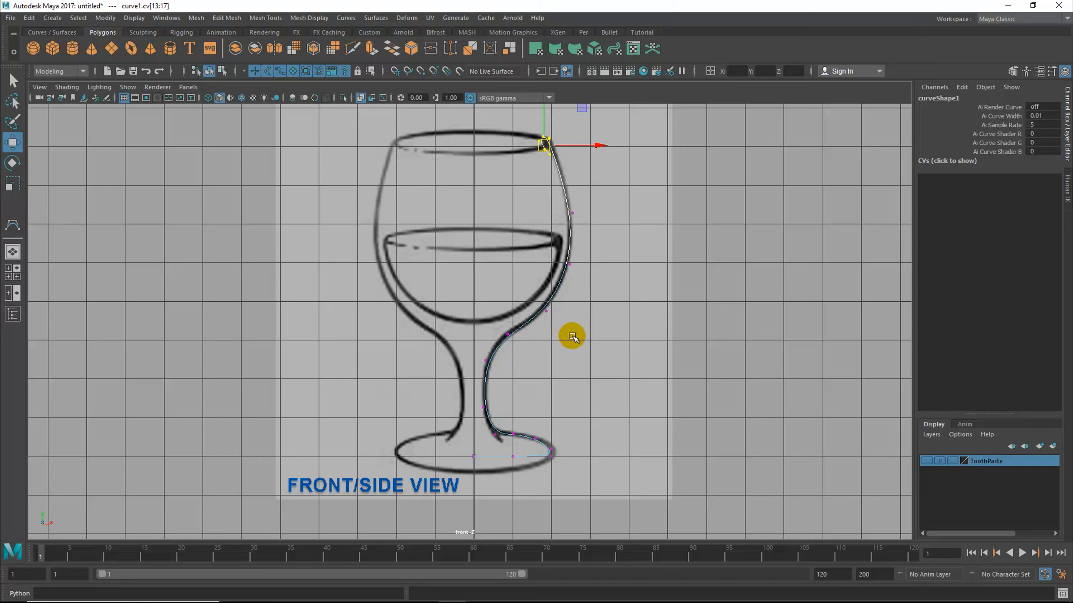
Step: Switch to the perspective view and inspect the profile curve in front of the reference image
{"action": "key", "text": "space"}
{"action": "key", "text": "space"}
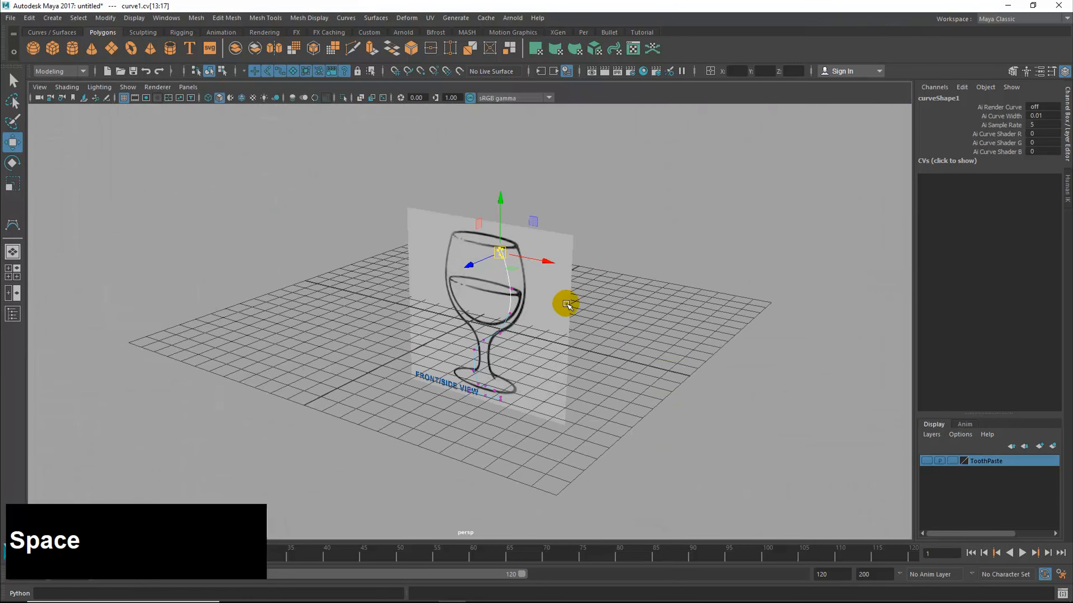
{"action": "mouse_move", "coordinate": [528, 319]}
{"action": "left_mouse_down", "text": "alt"}
{"action": "mouse_move", "coordinate": [507, 319]}
{"action": "mouse_move", "coordinate": [533, 319]}
{"action": "left_mouse_up", "text": "alt"}
{"action": "middle_click_drag", "start_coordinate": [534, 320], "coordinate": [684, 320], "text": "alt"}
{"action": "left_click_drag", "start_coordinate": [684, 320], "coordinate": [625, 339], "text": "alt"}
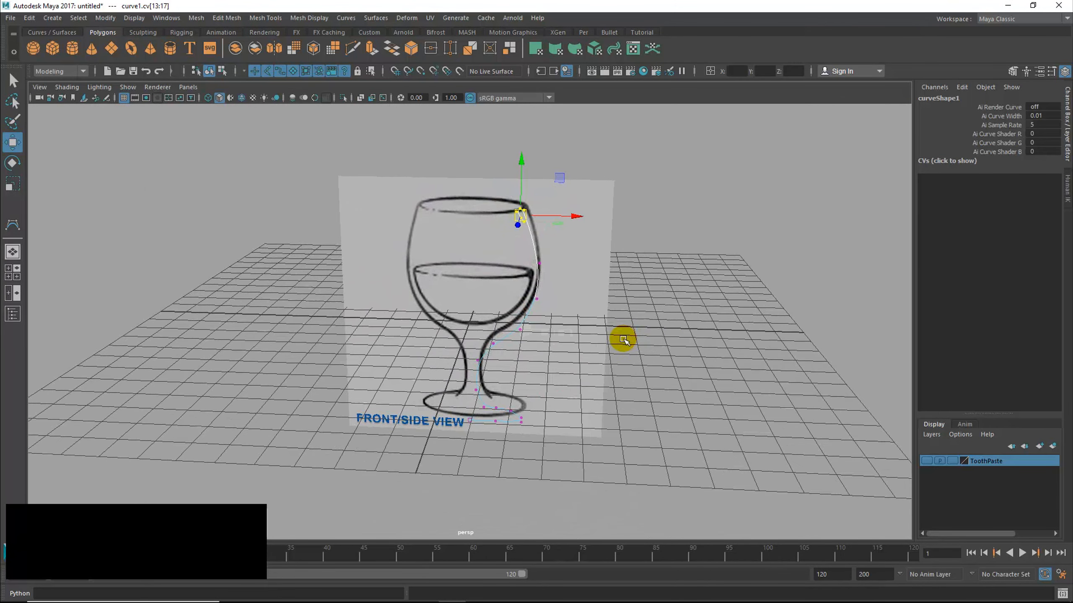
{"action": "middle_click_drag", "start_coordinate": [563, 281], "coordinate": [677, 283], "text": "alt"}
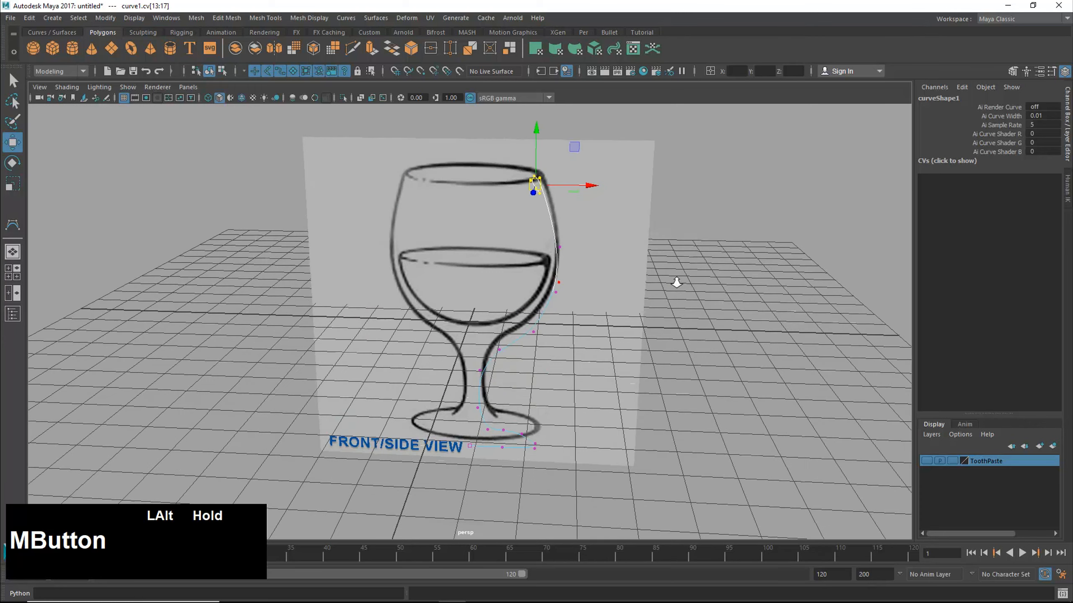
{"action": "left_click_drag", "start_coordinate": [677, 282], "coordinate": [612, 278], "text": "alt"}
{"action": "middle_click_drag", "start_coordinate": [612, 278], "coordinate": [596, 347], "text": "alt"}
{"action": "left_click_drag", "start_coordinate": [596, 347], "coordinate": [566, 334], "text": "alt"}
Step: Return the curve to Object Mode and deselect it
{"action": "right_click", "coordinate": [528, 235]}
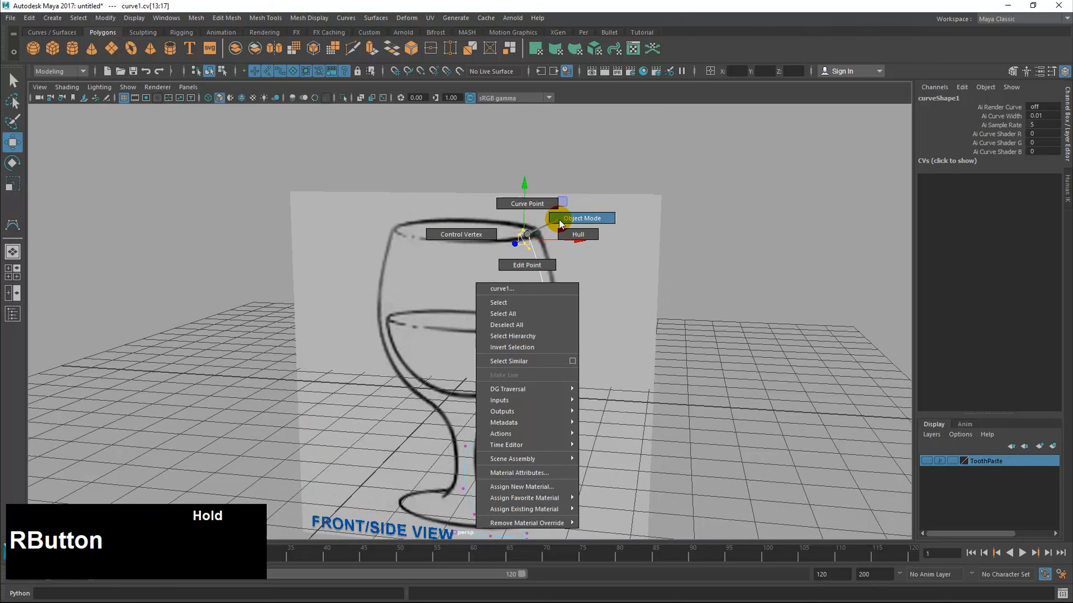
{"action": "right_click_drag", "start_coordinate": [559, 220], "coordinate": [580, 208]}
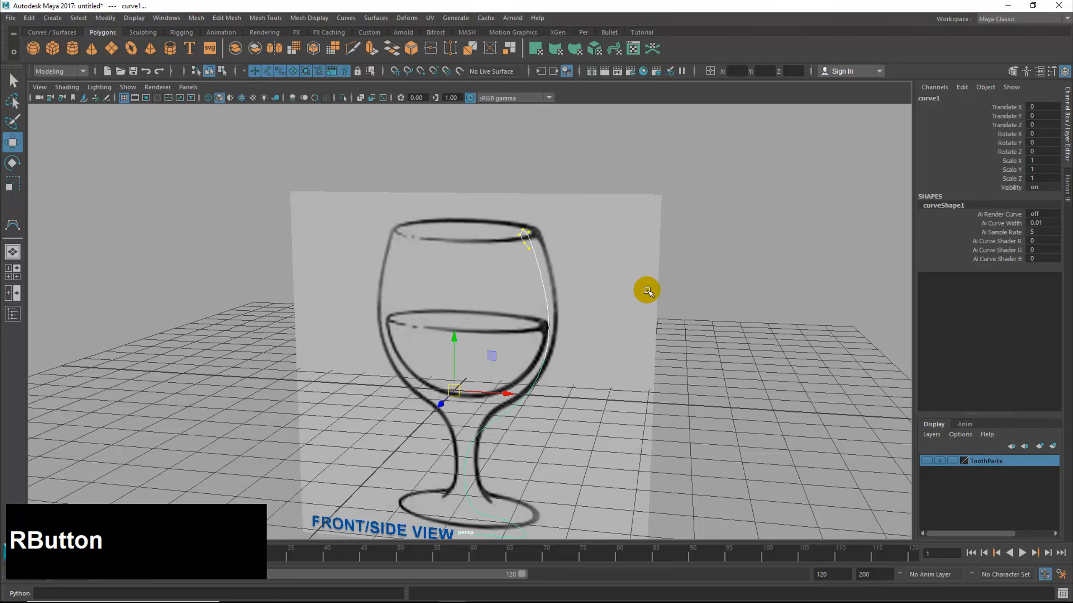
{"action": "left_click", "coordinate": [697, 300]}
{"action": "middle_click", "coordinate": [669, 334]}
Step: Select the profile curve, show its control vertices again and look at them in the perspective view
{"action": "left_click_drag", "start_coordinate": [671, 337], "coordinate": [586, 343], "text": "alt"}
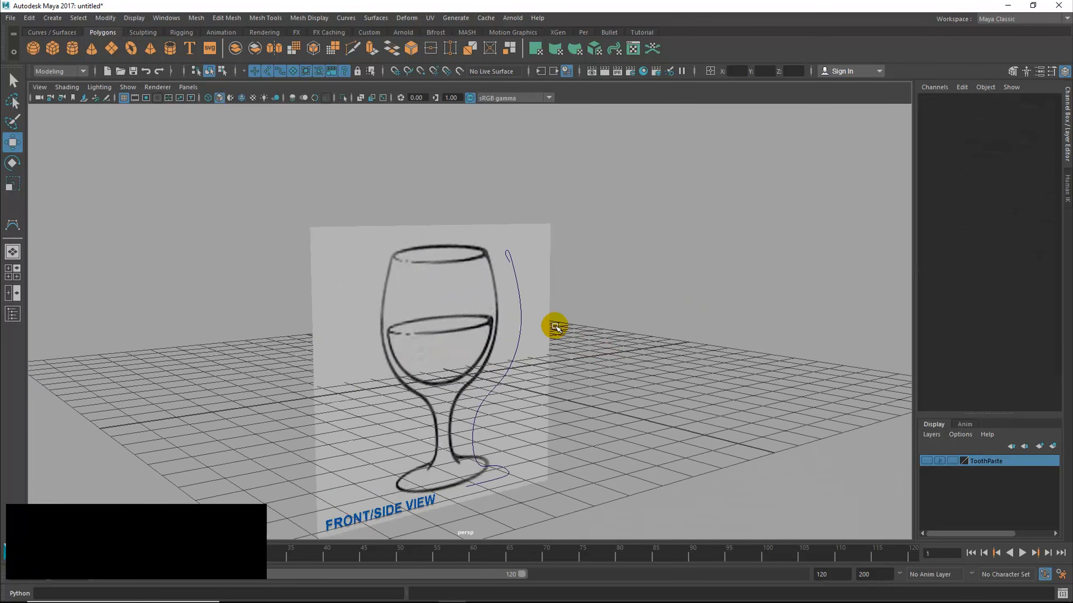
{"action": "left_click", "coordinate": [511, 275]}
{"action": "left_click_drag", "start_coordinate": [511, 275], "coordinate": [485, 324], "text": "alt"}
{"action": "right_click_drag", "start_coordinate": [510, 324], "coordinate": [783, 324], "text": "alt"}
{"action": "left_click_drag", "start_coordinate": [553, 280], "coordinate": [469, 222], "text": "alt"}
{"action": "right_click_drag", "start_coordinate": [478, 222], "coordinate": [426, 216]}
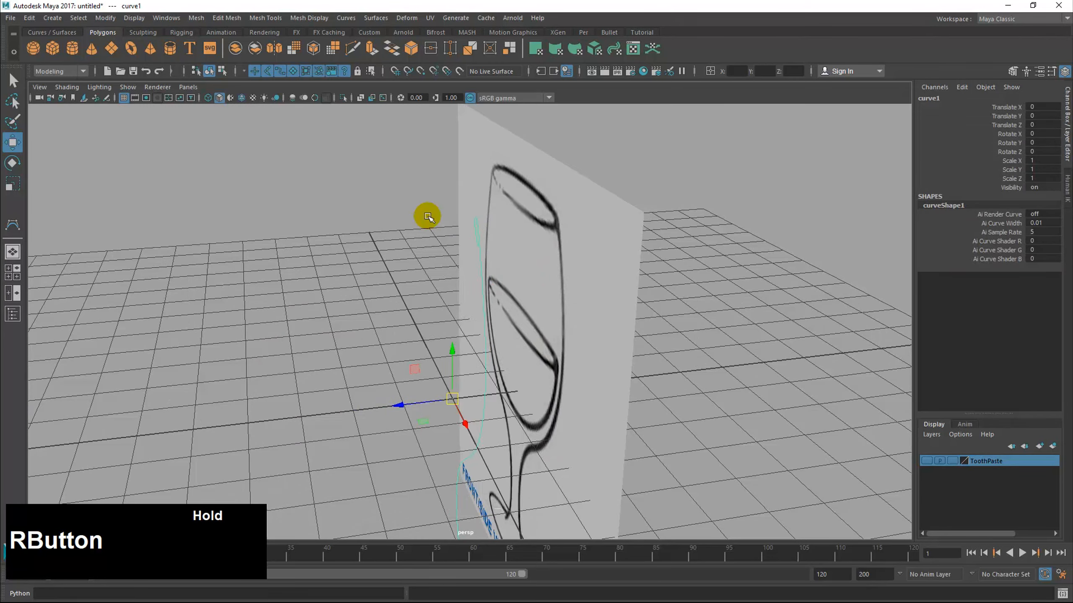
{"action": "left_click_drag", "start_coordinate": [426, 215], "coordinate": [645, 302], "text": "alt"}
{"action": "right_click_drag", "start_coordinate": [644, 302], "coordinate": [516, 322], "text": "alt"}
{"action": "left_click_drag", "start_coordinate": [515, 322], "coordinate": [513, 324], "text": "alt"}
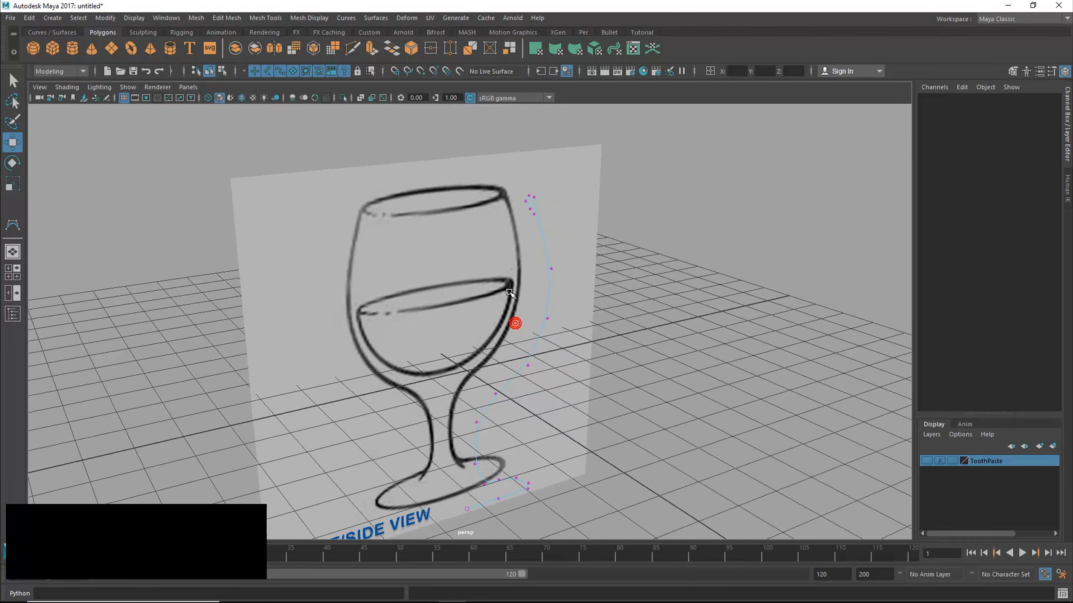
Step: Toggle between component and object selection, leaving the curve selected in Object Mode
{"action": "key", "text": "F8"}
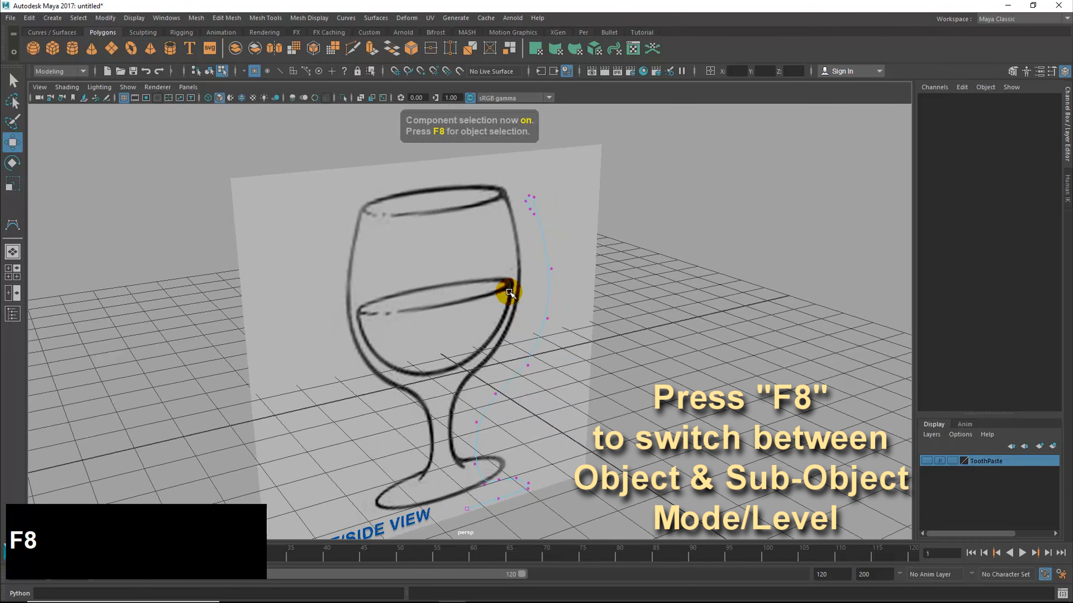
{"action": "key", "text": "F8"}
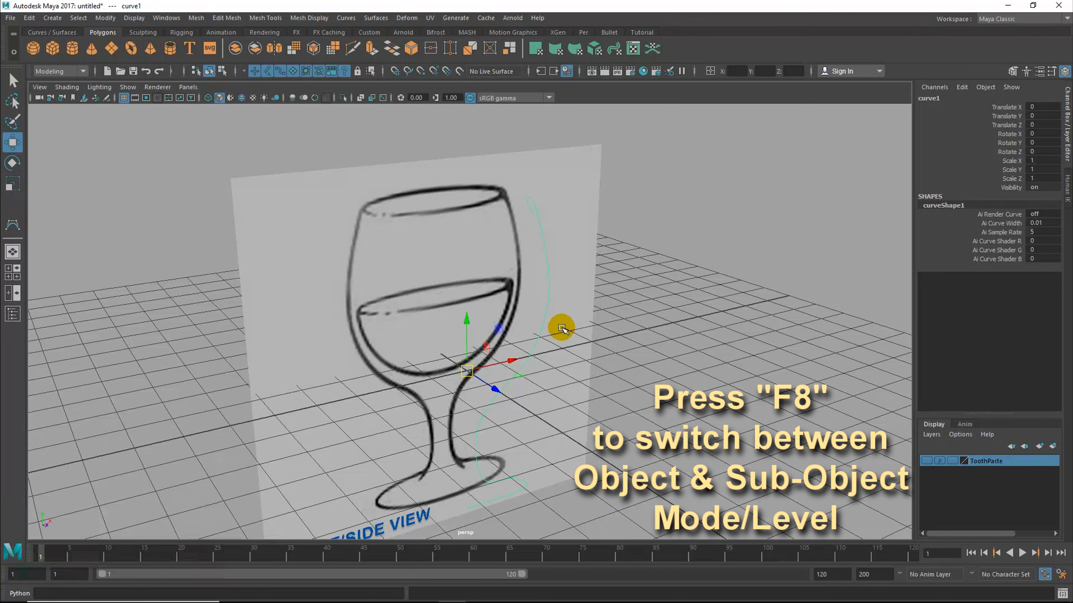
{"action": "left_click_drag", "start_coordinate": [587, 325], "coordinate": [549, 325], "text": "alt"}
{"action": "right_click_drag", "start_coordinate": [545, 204], "coordinate": [590, 183]}
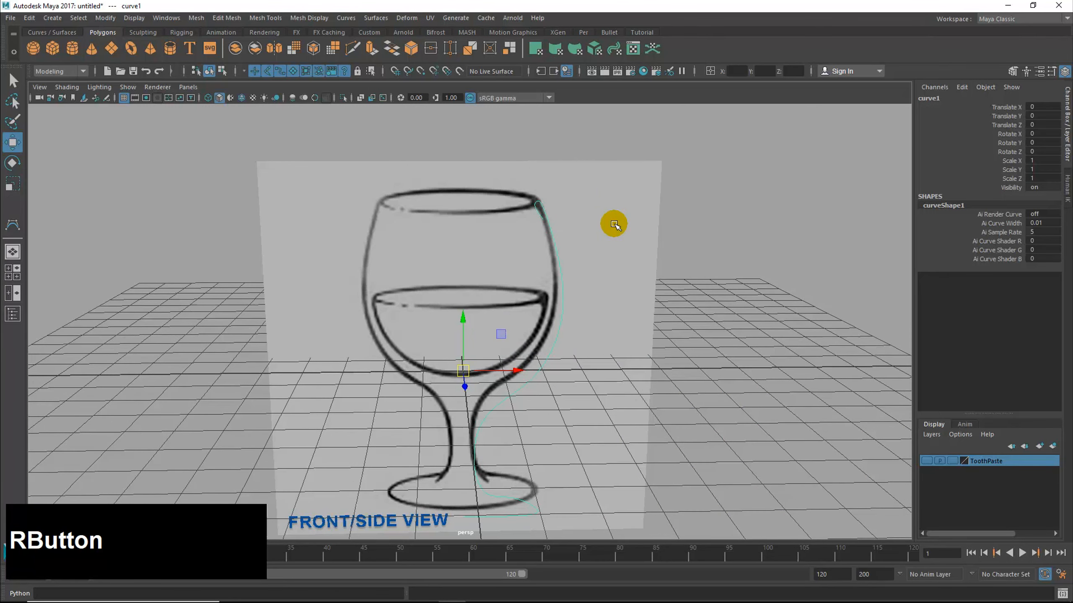
Step: Display the profile curve's control vertices and return to object selection
{"action": "key", "text": "F8"}
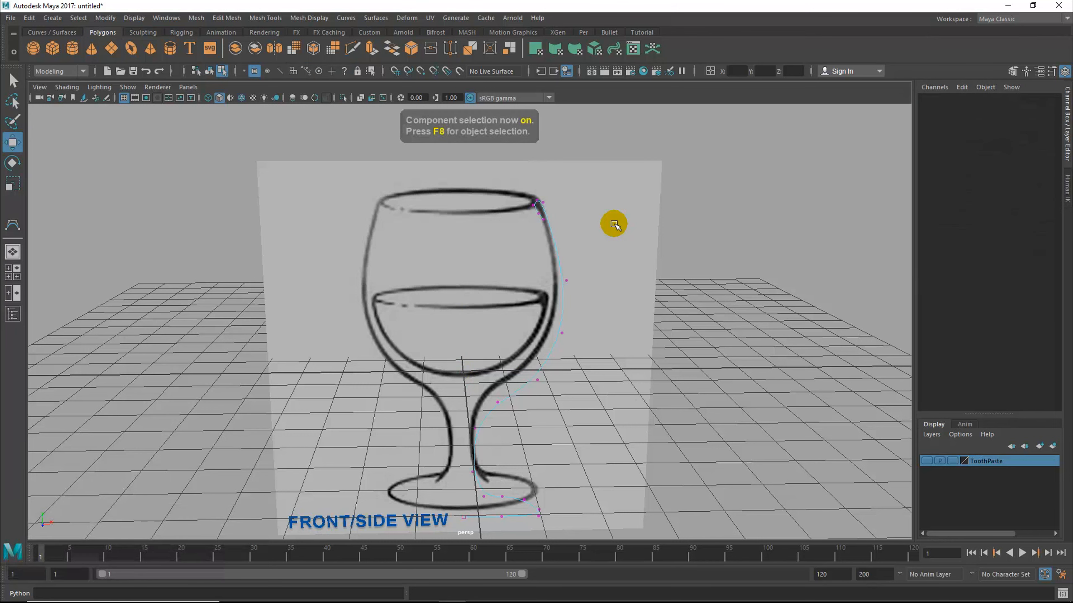
{"action": "key", "text": "F8"}
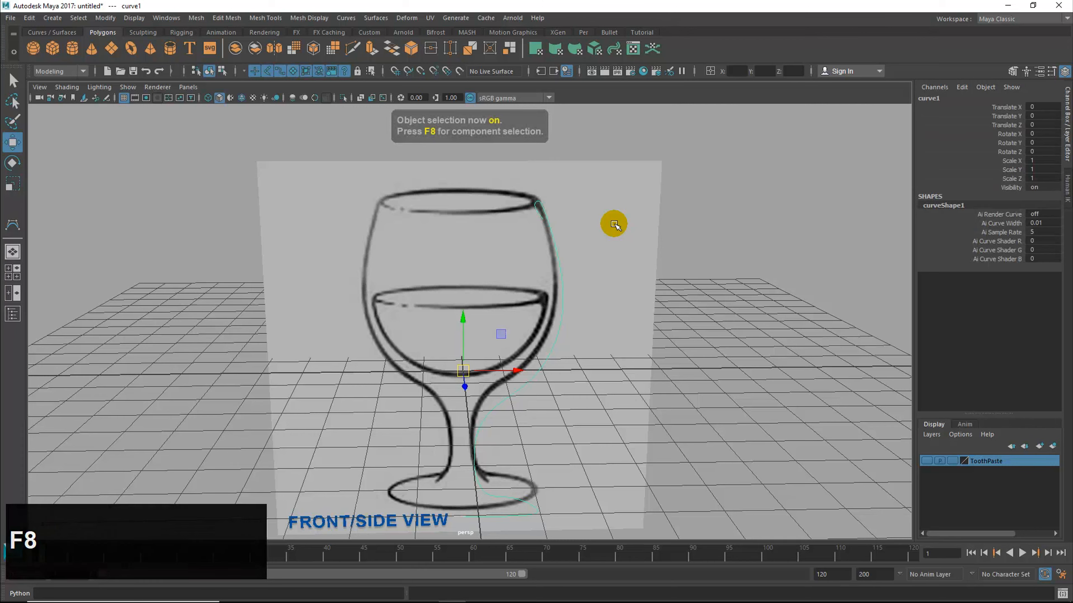
{"action": "left_click_drag", "start_coordinate": [601, 263], "coordinate": [604, 264], "text": "alt"}
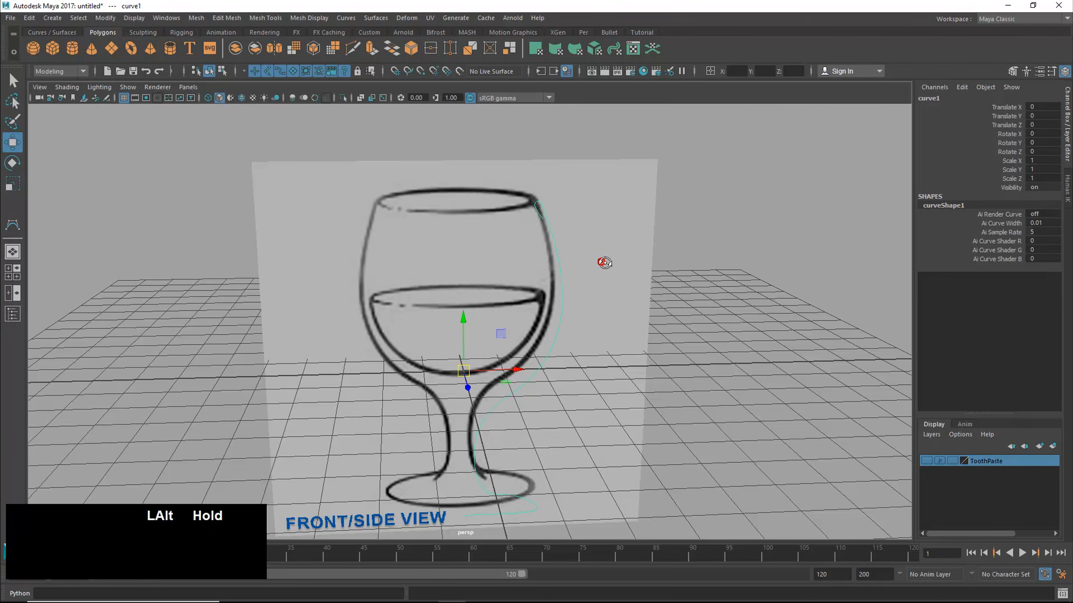
Step: Deselect the curve, create a new display layer and name it Goblet
{"action": "left_click_drag", "start_coordinate": [616, 144], "coordinate": [670, 225]}
{"action": "left_click", "coordinate": [719, 275]}
{"action": "left_click", "coordinate": [797, 340]}
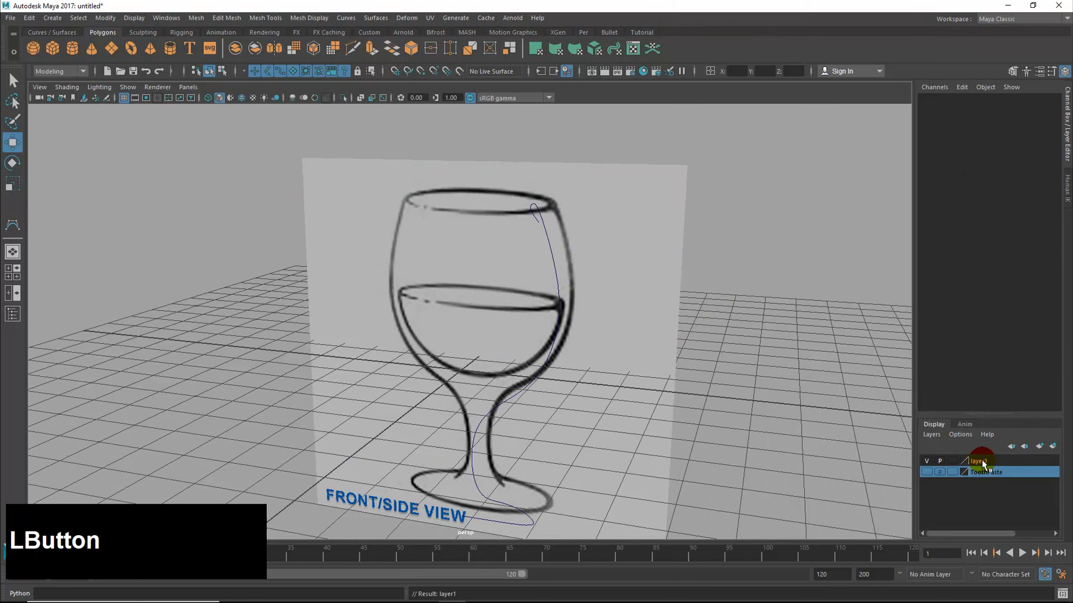
{"action": "double_click", "coordinate": [980, 461]}
{"action": "left_click", "coordinate": [530, 200]}
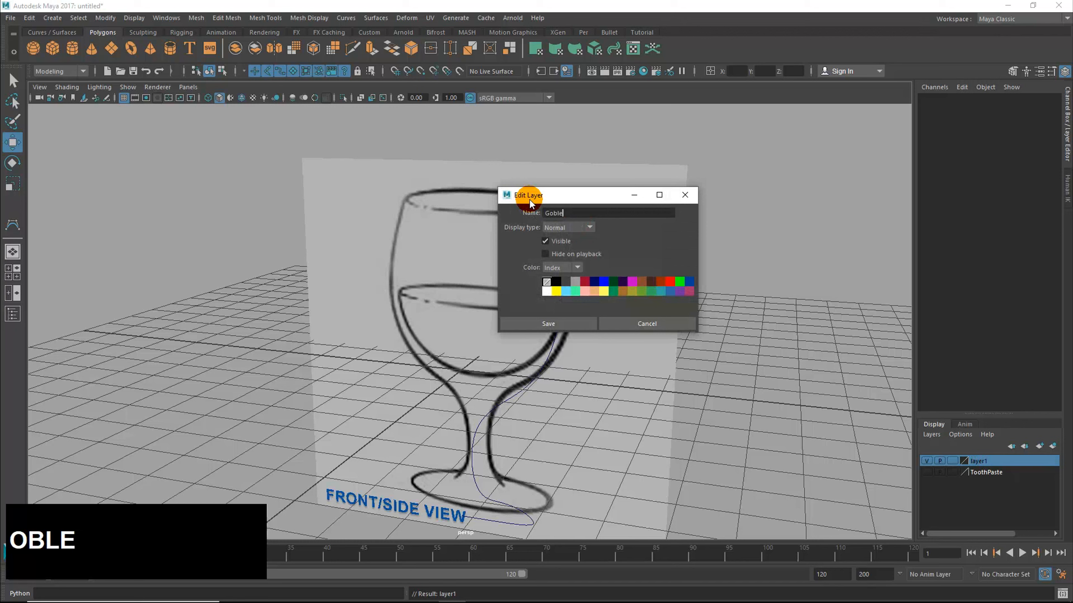
{"action": "left_click", "coordinate": [557, 322]}
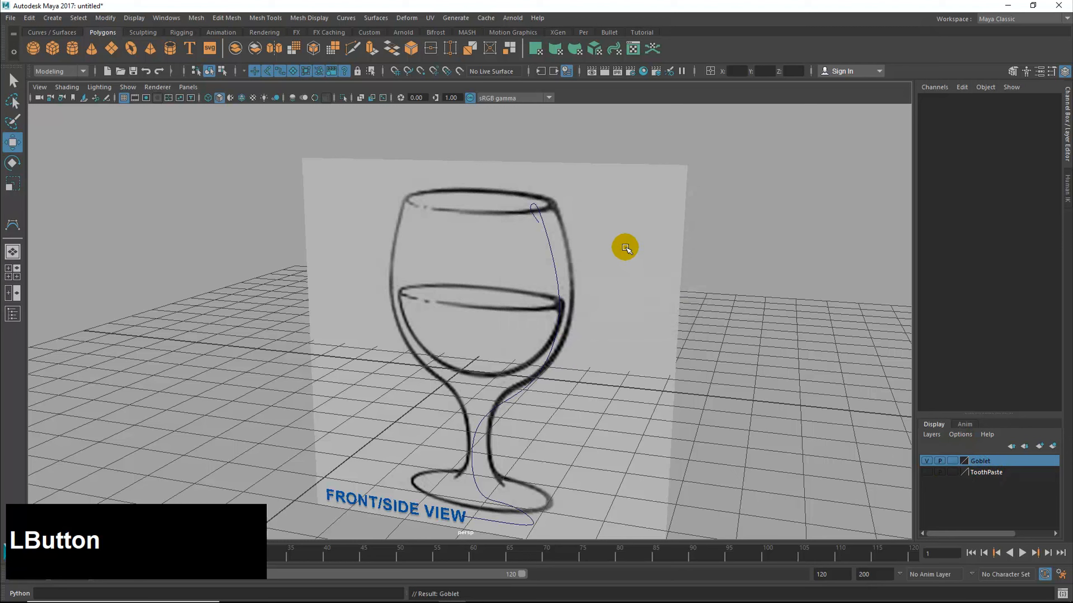
Step: Add the goblet reference image plane to the Goblet layer and hide that layer
{"action": "left_click", "coordinate": [669, 184]}
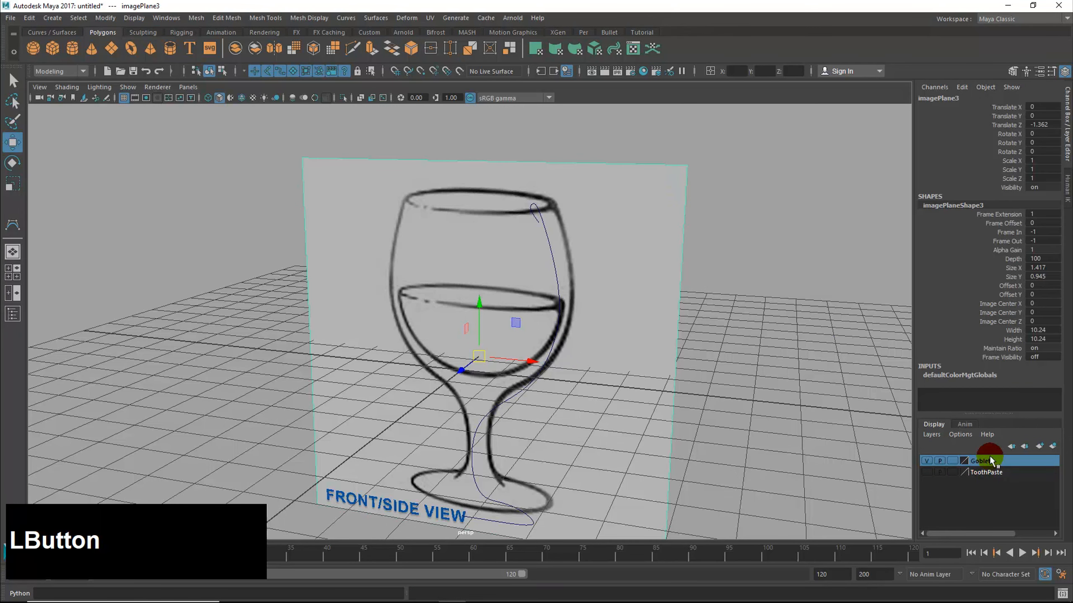
{"action": "right_click_drag", "start_coordinate": [988, 460], "coordinate": [988, 487]}
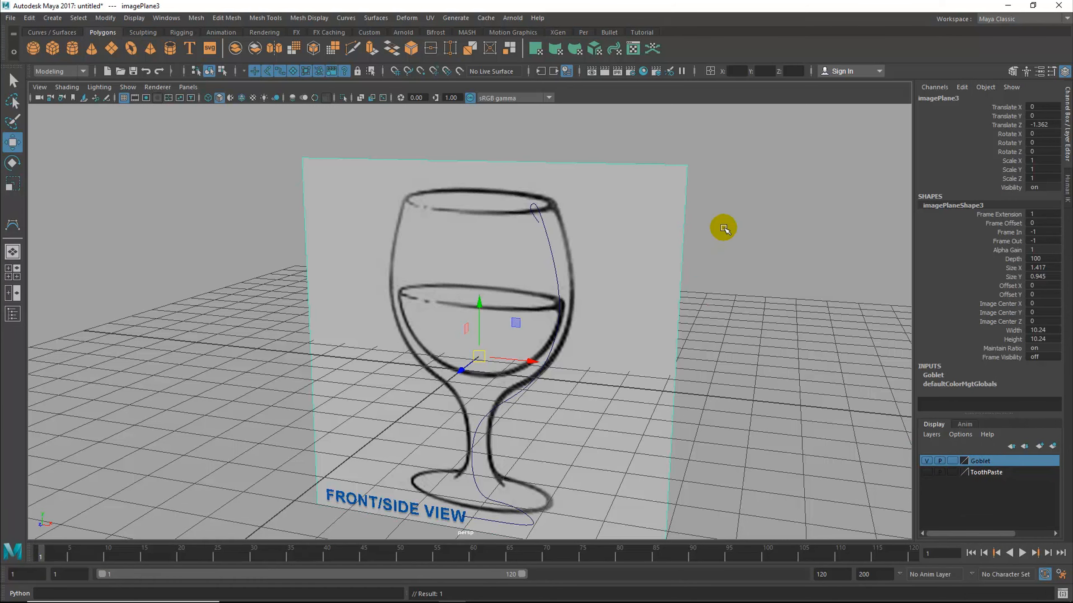
{"action": "left_click", "coordinate": [926, 461]}
{"action": "left_click", "coordinate": [926, 461]}
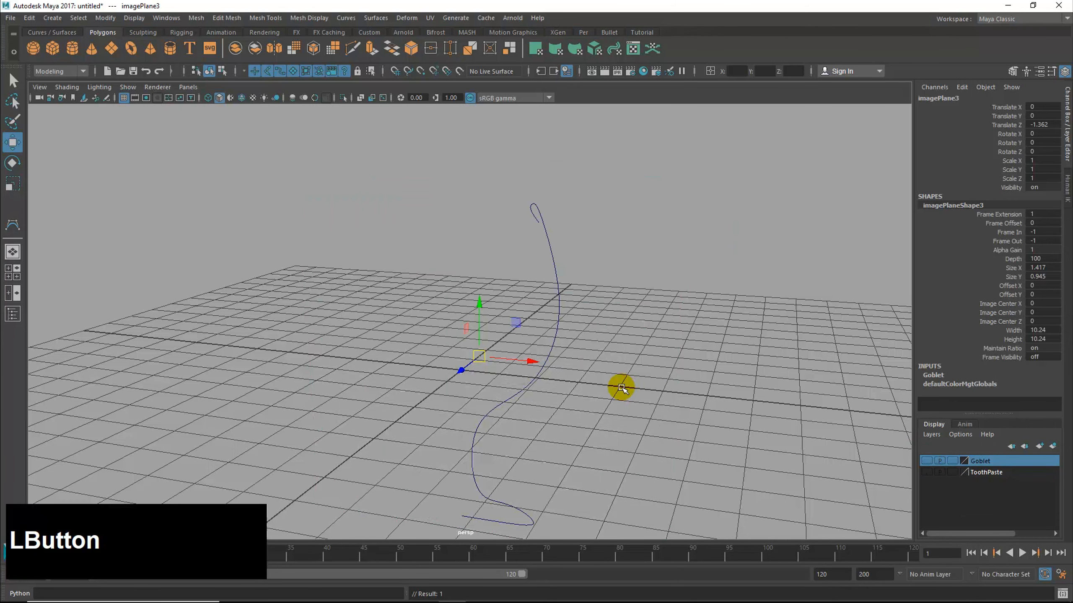
{"action": "mouse_move", "coordinate": [620, 386]}
{"action": "left_mouse_down", "text": "alt"}
{"action": "mouse_move", "coordinate": [608, 379]}
{"action": "mouse_move", "coordinate": [623, 379]}
{"action": "left_mouse_up", "text": "alt"}
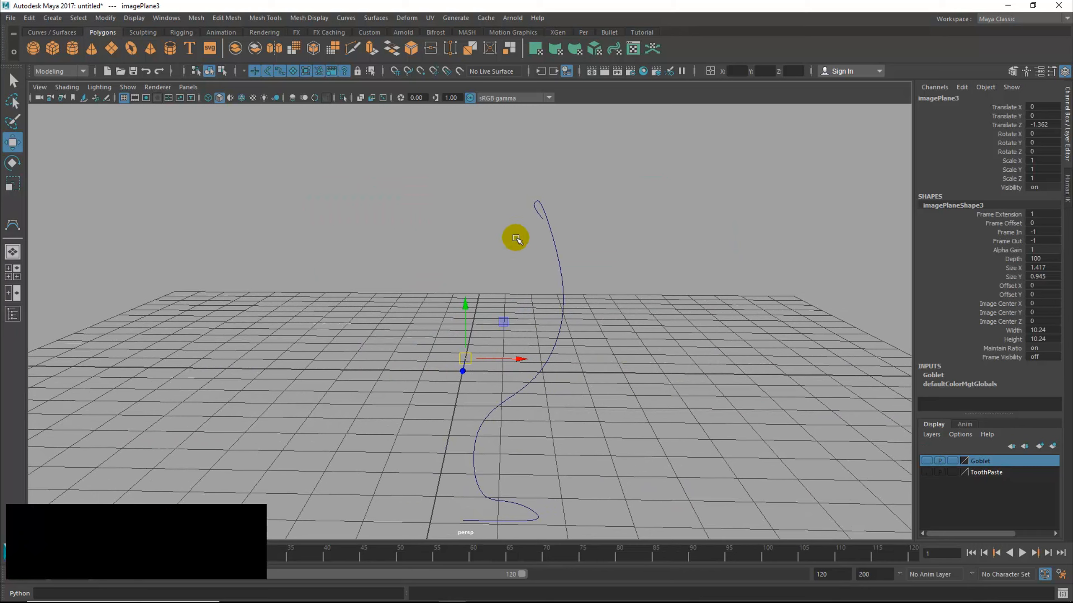
Step: Select the profile curve and examine it in the front view relative to the vertical centre axis
{"action": "left_click_drag", "start_coordinate": [530, 252], "coordinate": [630, 354]}
{"action": "key", "text": "space"}
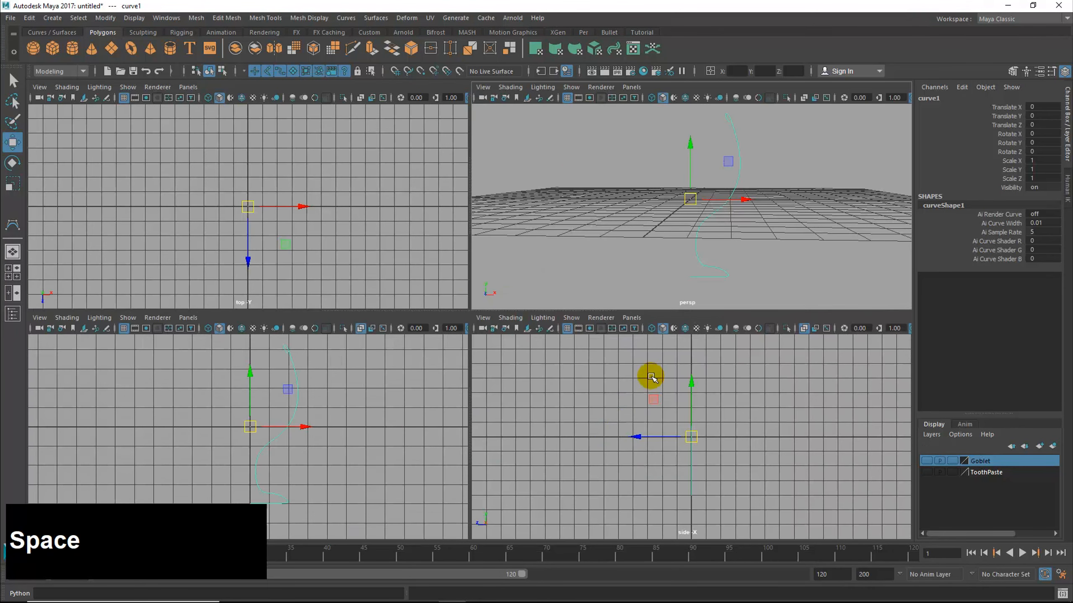
{"action": "key", "text": "space"}
{"action": "left_click", "coordinate": [683, 275]}
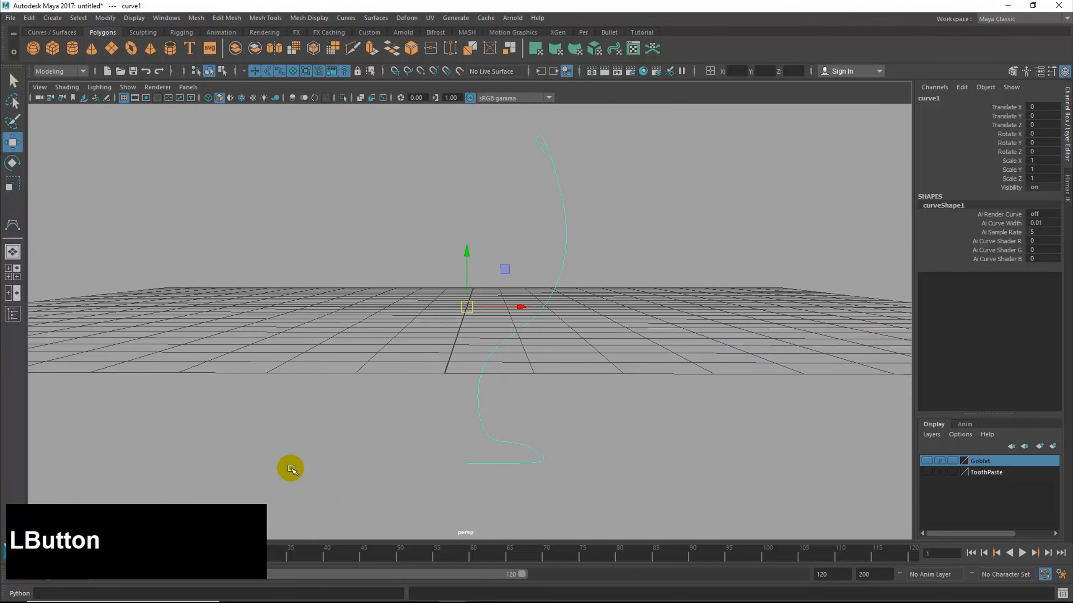
{"action": "key", "text": "space"}
{"action": "middle_click_drag", "start_coordinate": [342, 438], "coordinate": [550, 482], "text": "alt"}
{"action": "key", "text": "space"}
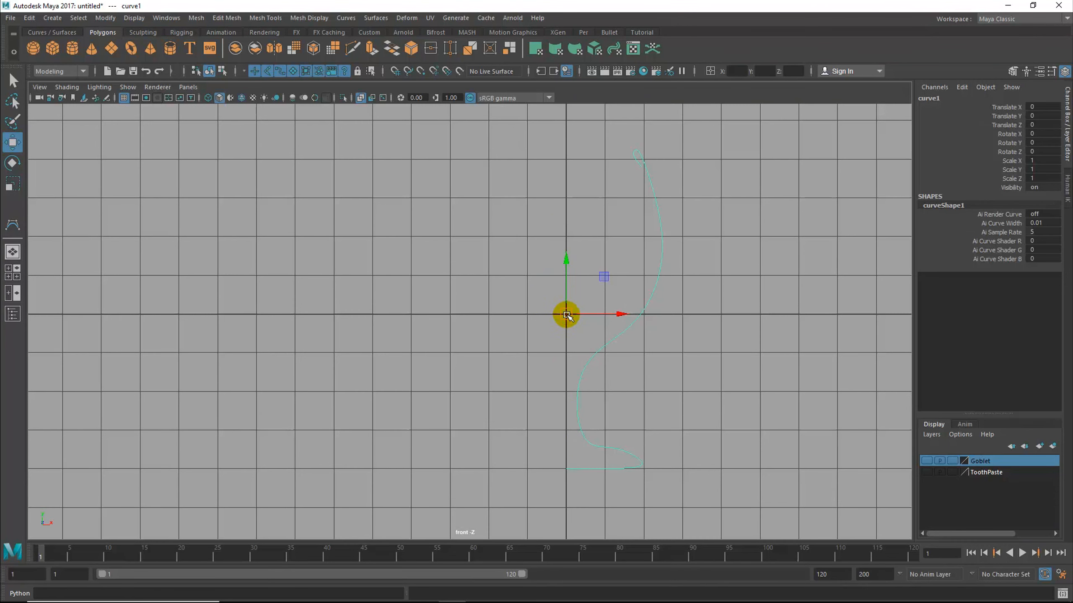
{"action": "middle_click_drag", "start_coordinate": [566, 320], "coordinate": [621, 278], "text": "alt"}
{"action": "right_click_drag", "start_coordinate": [640, 276], "coordinate": [510, 314], "text": "alt"}
{"action": "middle_click_drag", "start_coordinate": [510, 313], "coordinate": [512, 305], "text": "alt"}
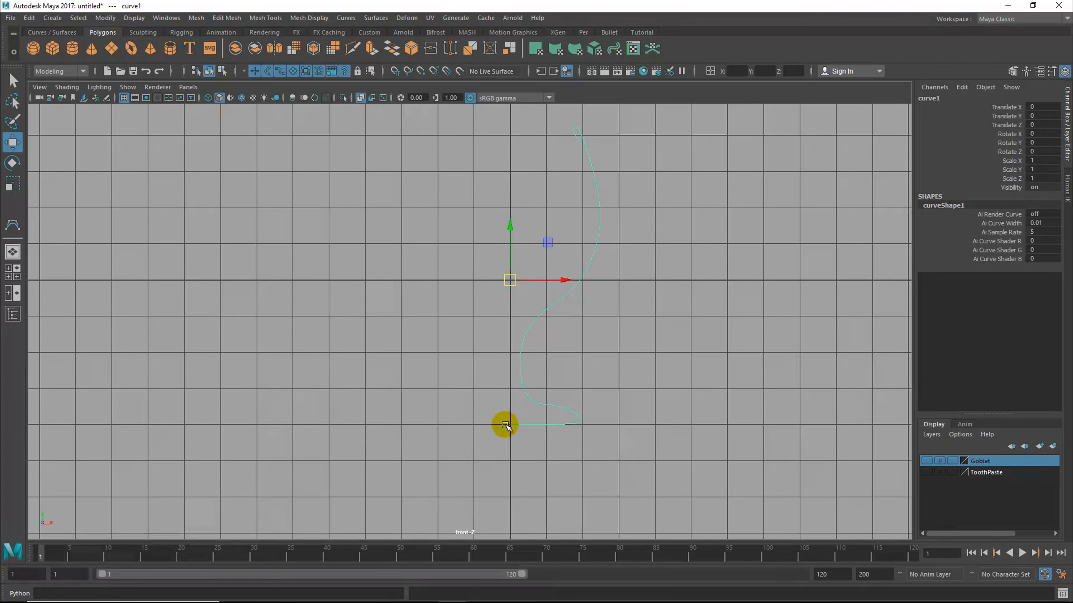
{"action": "left_click_drag", "start_coordinate": [514, 398], "coordinate": [554, 380]}
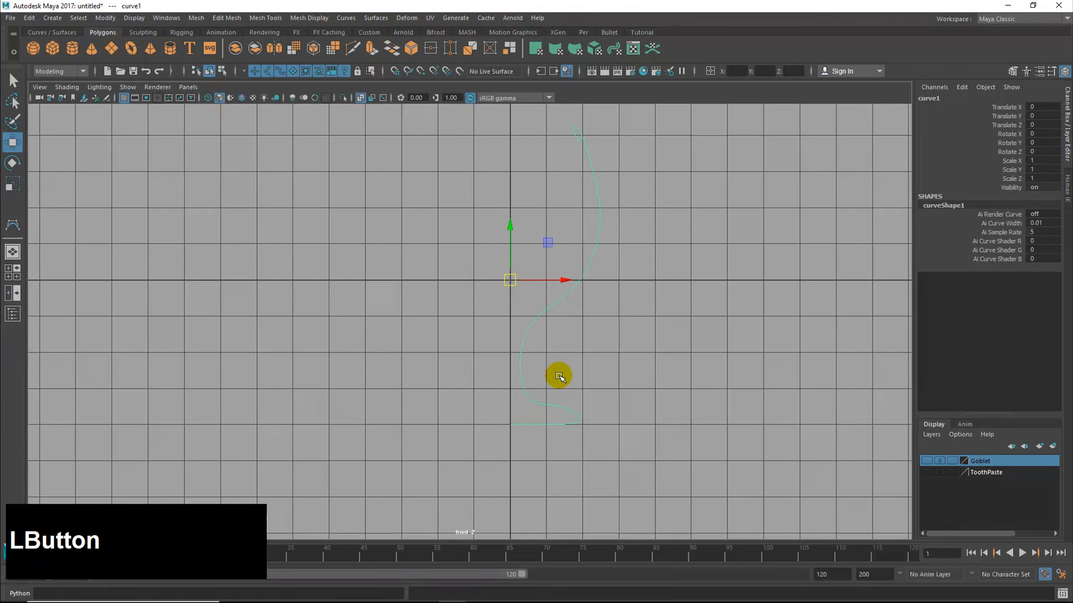
Step: Show the curve's control vertices and check up close whether the end point of the base lies on the centre axis
{"action": "key", "text": "F8"}
{"action": "middle_click_drag", "start_coordinate": [520, 415], "coordinate": [666, 312], "text": "alt"}
{"action": "right_click_drag", "start_coordinate": [587, 352], "coordinate": [620, 407], "text": "alt"}
{"action": "middle_click_drag", "start_coordinate": [620, 407], "coordinate": [573, 393], "text": "alt"}
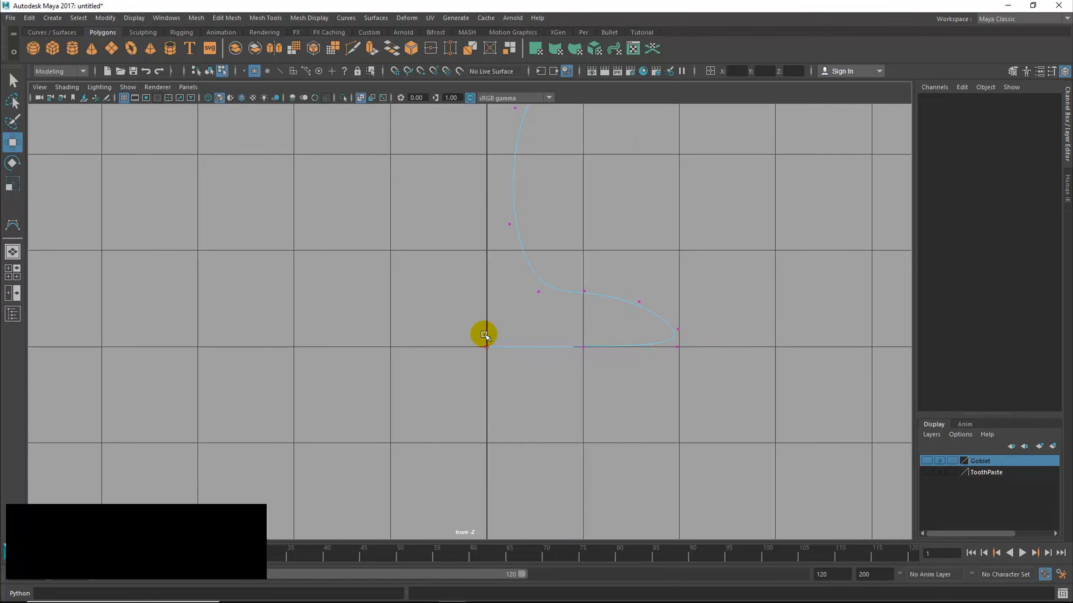
{"action": "middle_click_drag", "start_coordinate": [594, 355], "coordinate": [367, 384], "text": "alt"}
{"action": "middle_click_drag", "start_coordinate": [532, 315], "coordinate": [543, 439], "text": "alt"}
{"action": "mouse_move", "coordinate": [543, 439]}
{"action": "right_mouse_down", "text": "alt"}
{"action": "mouse_move", "coordinate": [527, 445]}
{"action": "mouse_move", "coordinate": [537, 443]}
{"action": "right_mouse_up", "text": "alt"}
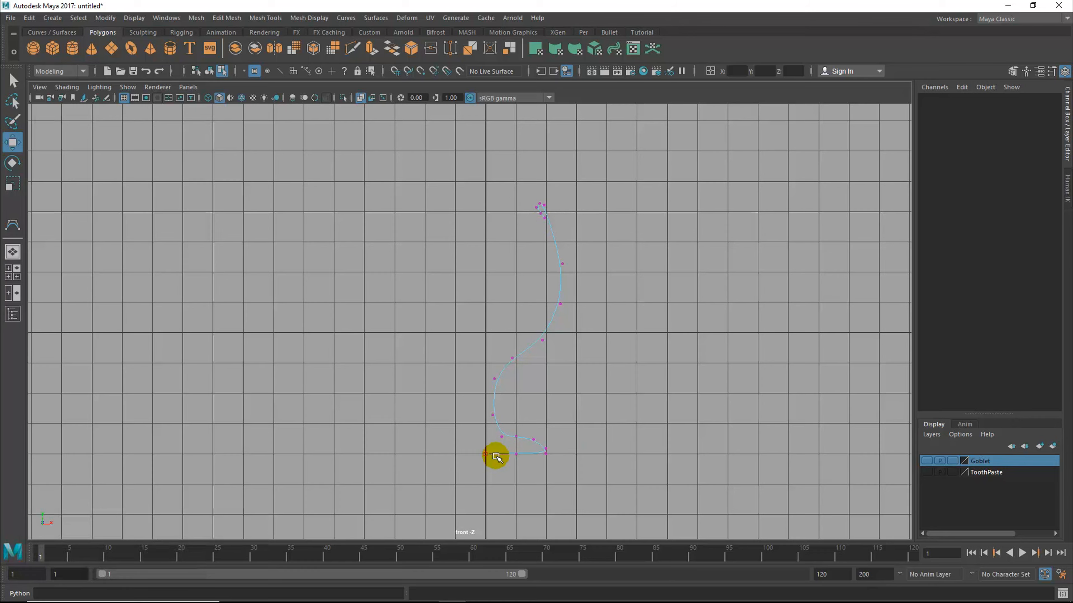
{"action": "right_click_drag", "start_coordinate": [498, 473], "coordinate": [845, 462], "text": "alt"}
{"action": "middle_click_drag", "start_coordinate": [673, 458], "coordinate": [673, 357], "text": "alt"}
{"action": "middle_click_drag", "start_coordinate": [591, 477], "coordinate": [573, 373], "text": "alt"}
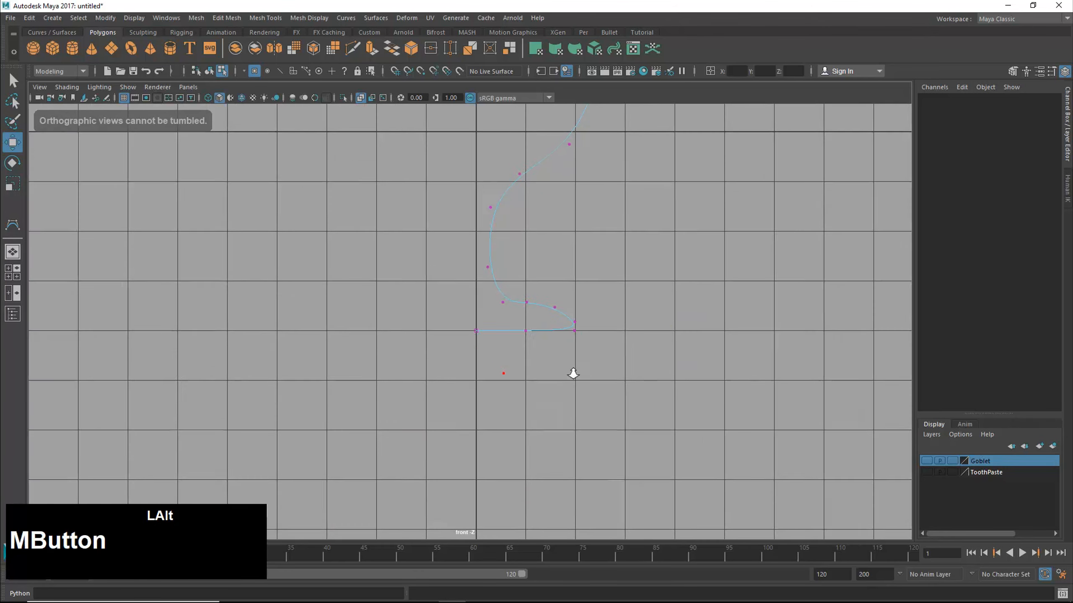
{"action": "right_click_drag", "start_coordinate": [572, 373], "coordinate": [915, 359], "text": "alt"}
{"action": "middle_click_drag", "start_coordinate": [603, 349], "coordinate": [291, 371], "text": "alt"}
{"action": "middle_click_drag", "start_coordinate": [523, 326], "coordinate": [538, 401], "text": "alt"}
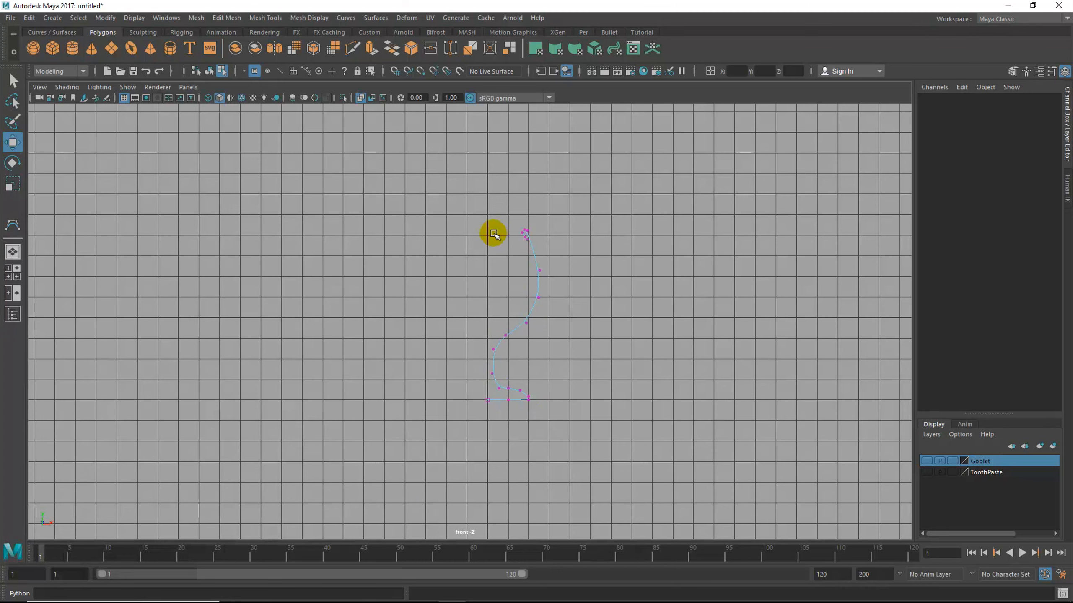
{"action": "middle_click_drag", "start_coordinate": [492, 340], "coordinate": [612, 361], "text": "alt"}
Step: Return the curve to object selection and inspect it in the perspective view
{"action": "key", "text": "F8"}
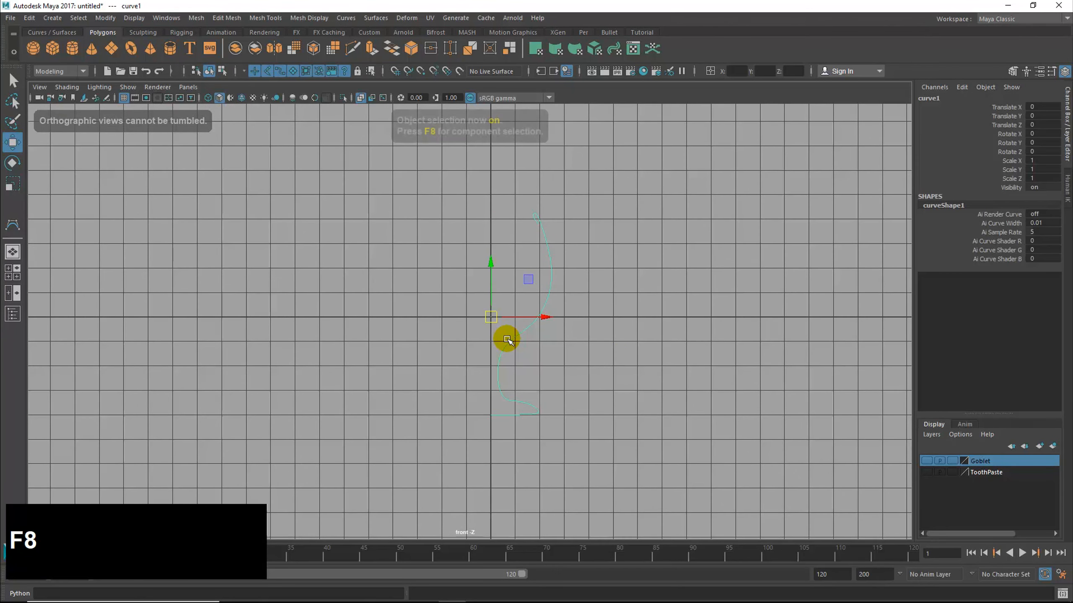
{"action": "key", "text": "space"}
{"action": "key", "text": "space"}
{"action": "mouse_move", "coordinate": [590, 302]}
{"action": "left_mouse_down", "text": "alt"}
{"action": "mouse_move", "coordinate": [561, 321]}
{"action": "mouse_move", "coordinate": [575, 311]}
{"action": "left_mouse_up", "text": "alt"}
{"action": "mouse_move", "coordinate": [560, 196]}
{"action": "right_mouse_down"}
{"action": "mouse_move", "coordinate": [577, 175]}
{"action": "mouse_move", "coordinate": [550, 192]}
{"action": "mouse_move", "coordinate": [562, 187]}
{"action": "right_mouse_up"}
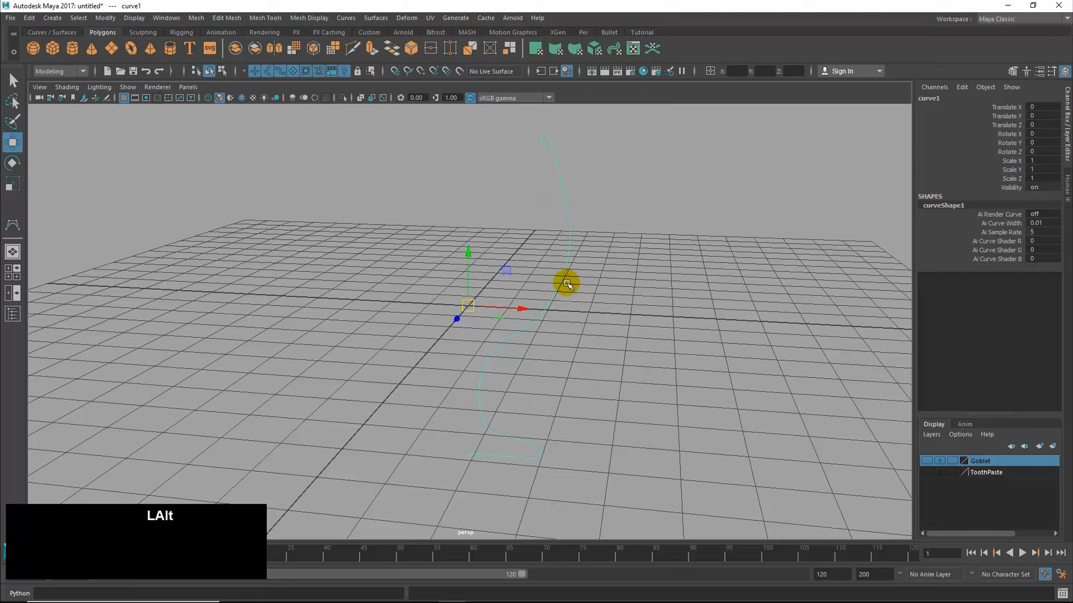
{"action": "left_click_drag", "start_coordinate": [566, 280], "coordinate": [581, 293], "text": "alt"}
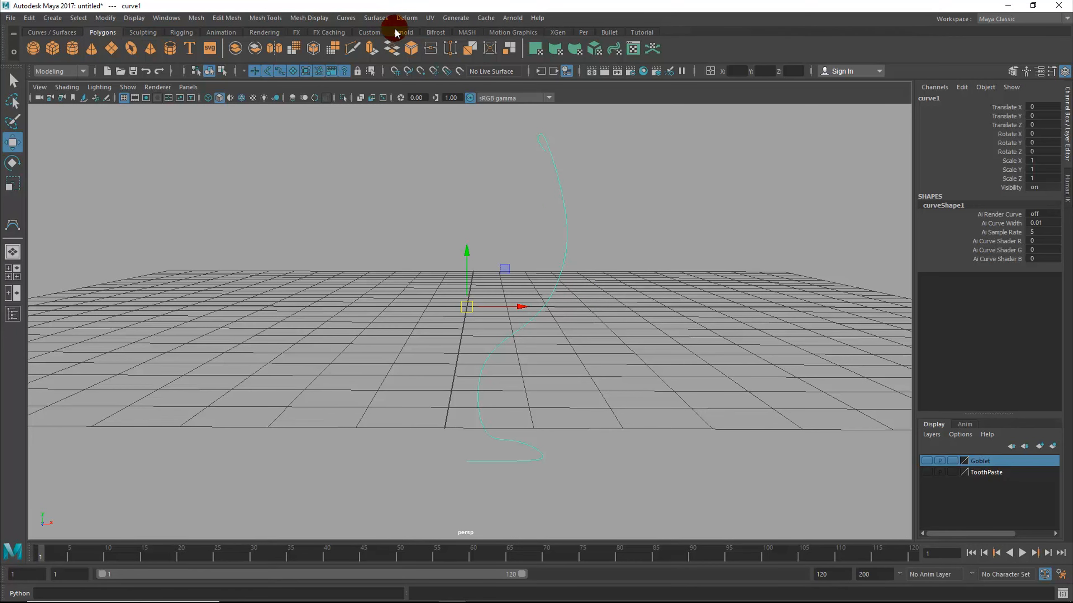
Step: Select the profile curve and create a goblet surface from it with Revolve
{"action": "left_click_drag", "start_coordinate": [482, 118], "coordinate": [693, 561]}
{"action": "left_click", "coordinate": [347, 18]}
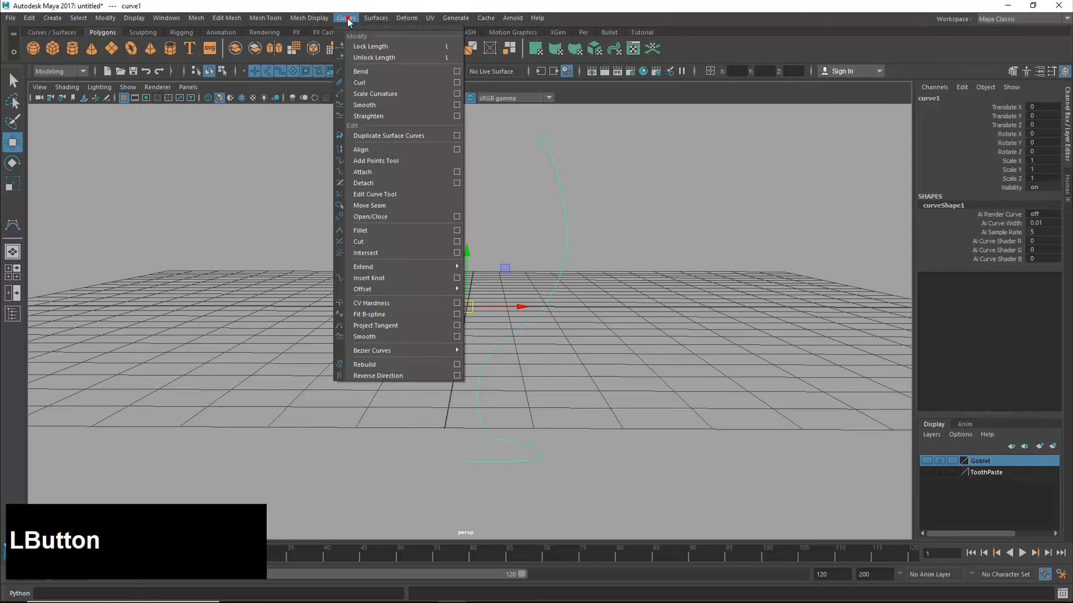
{"action": "left_click", "coordinate": [660, 344]}
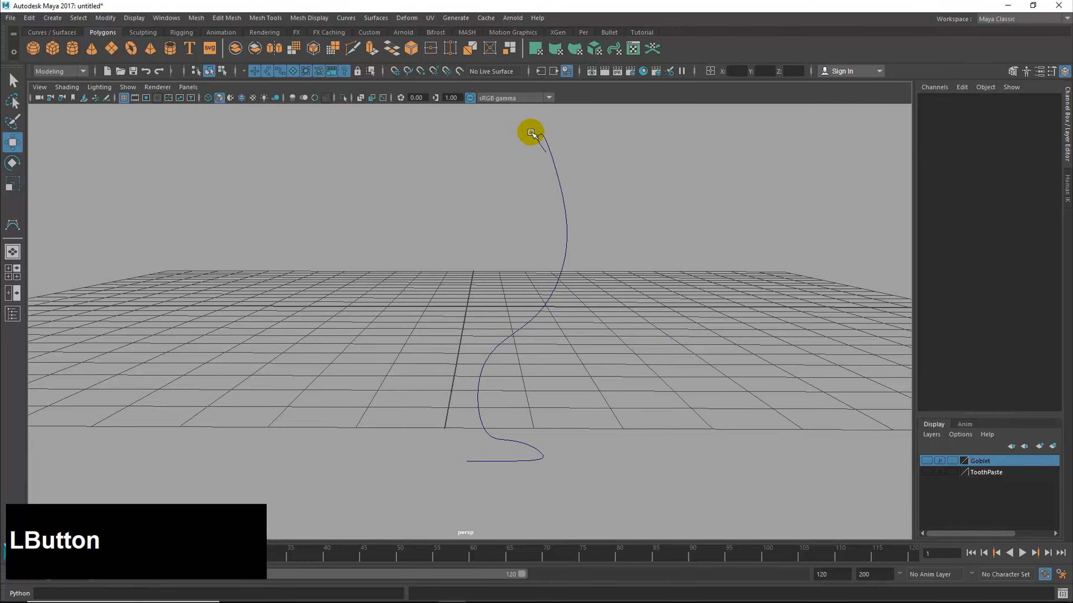
{"action": "left_click", "coordinate": [538, 133]}
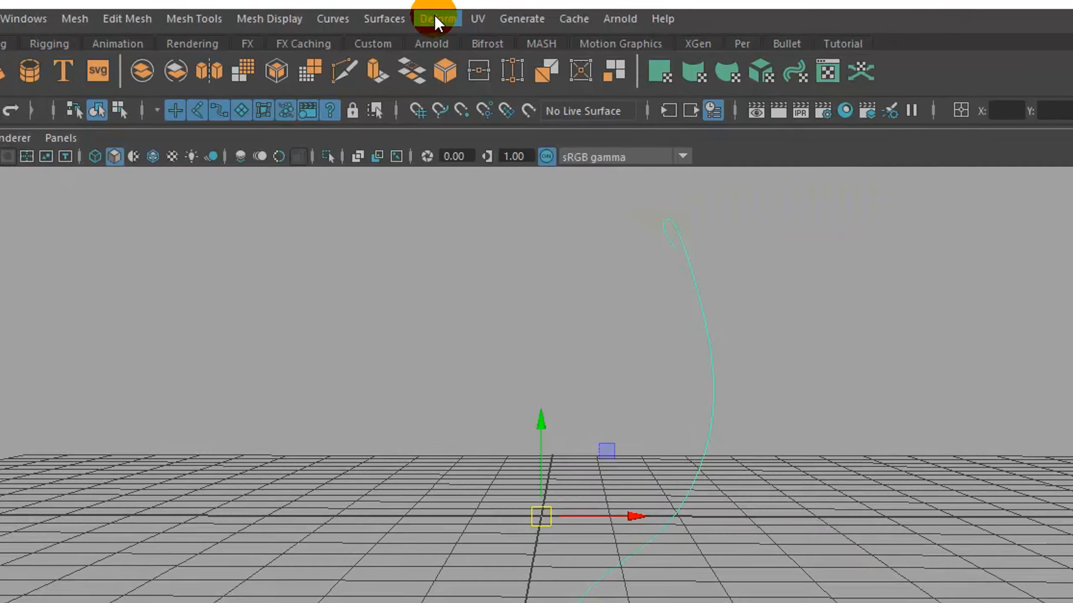
{"action": "left_click", "coordinate": [380, 18]}
{"action": "left_click", "coordinate": [418, 113]}
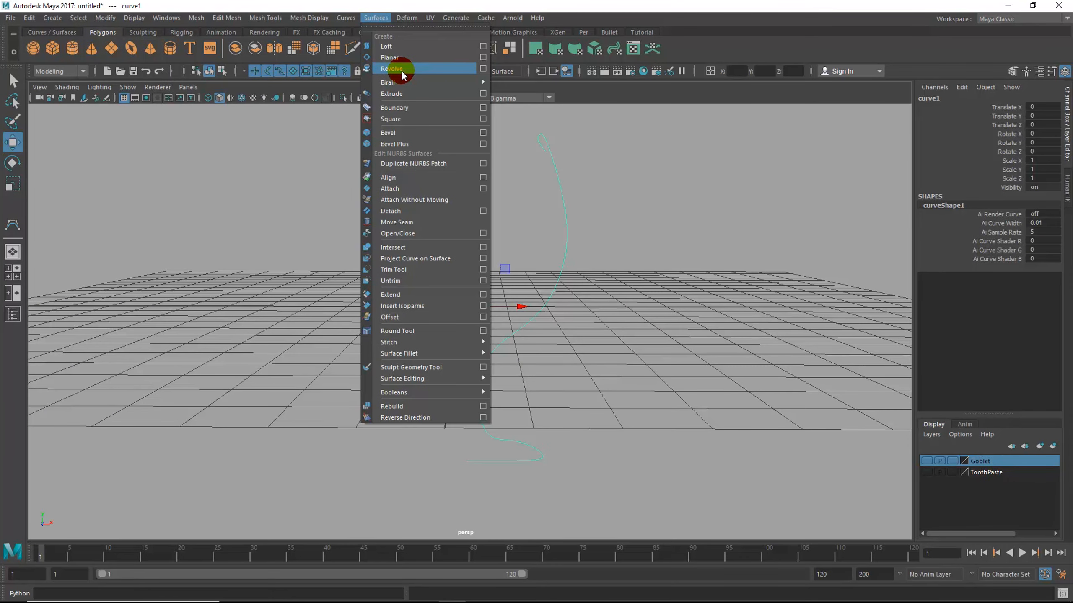
{"action": "left_click", "coordinate": [505, 223]}
Step: Inspect the revolved goblet's rim, bowl, stem and base from several angles
{"action": "left_click_drag", "start_coordinate": [544, 247], "coordinate": [506, 281], "text": "alt"}
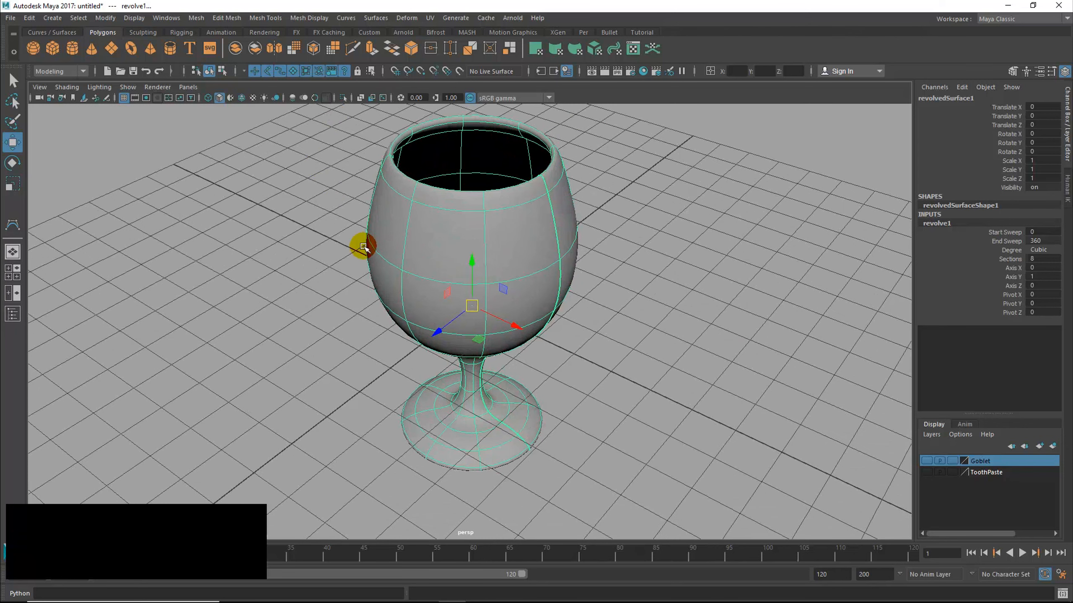
{"action": "left_click_drag", "start_coordinate": [547, 339], "coordinate": [537, 266], "text": "alt"}
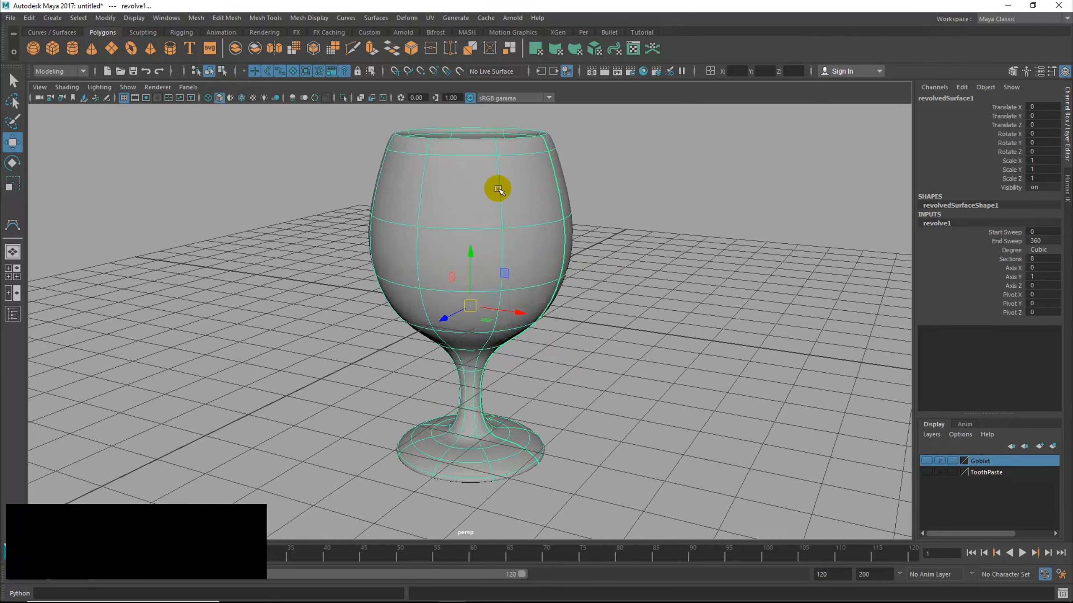
{"action": "left_click_drag", "start_coordinate": [518, 318], "coordinate": [479, 340], "text": "alt"}
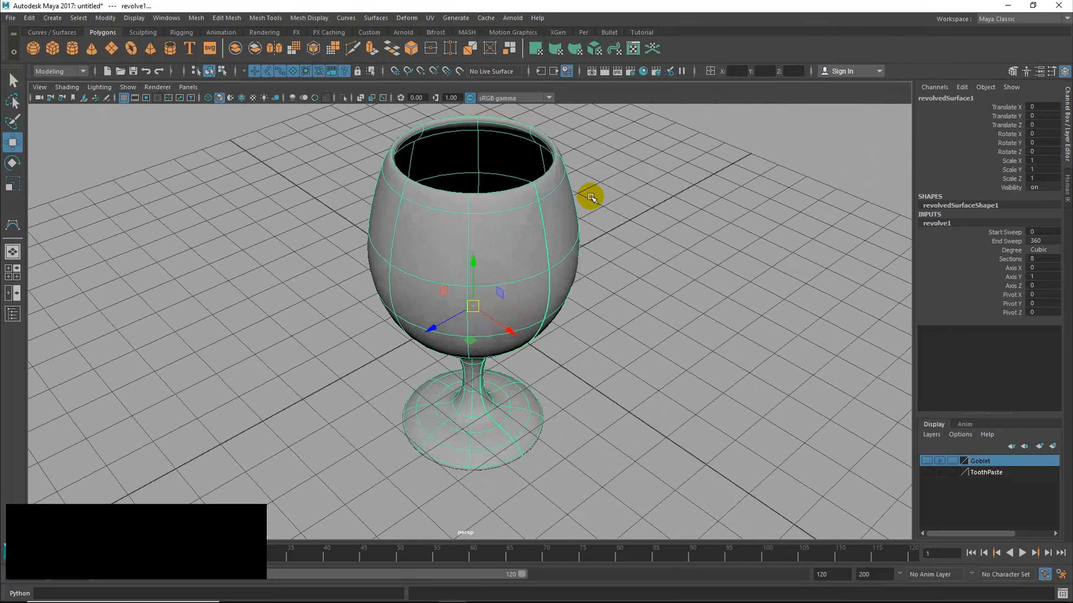
{"action": "left_click_drag", "start_coordinate": [555, 250], "coordinate": [558, 286], "text": "alt"}
{"action": "middle_click_drag", "start_coordinate": [558, 286], "coordinate": [559, 295], "text": "alt"}
{"action": "right_click_drag", "start_coordinate": [576, 289], "coordinate": [613, 286], "text": "alt"}
{"action": "left_click_drag", "start_coordinate": [612, 315], "coordinate": [603, 320], "text": "alt"}
{"action": "middle_click_drag", "start_coordinate": [607, 338], "coordinate": [602, 332], "text": "alt"}
{"action": "right_click_drag", "start_coordinate": [602, 332], "coordinate": [541, 336], "text": "alt"}
{"action": "left_click_drag", "start_coordinate": [545, 344], "coordinate": [550, 346], "text": "alt"}
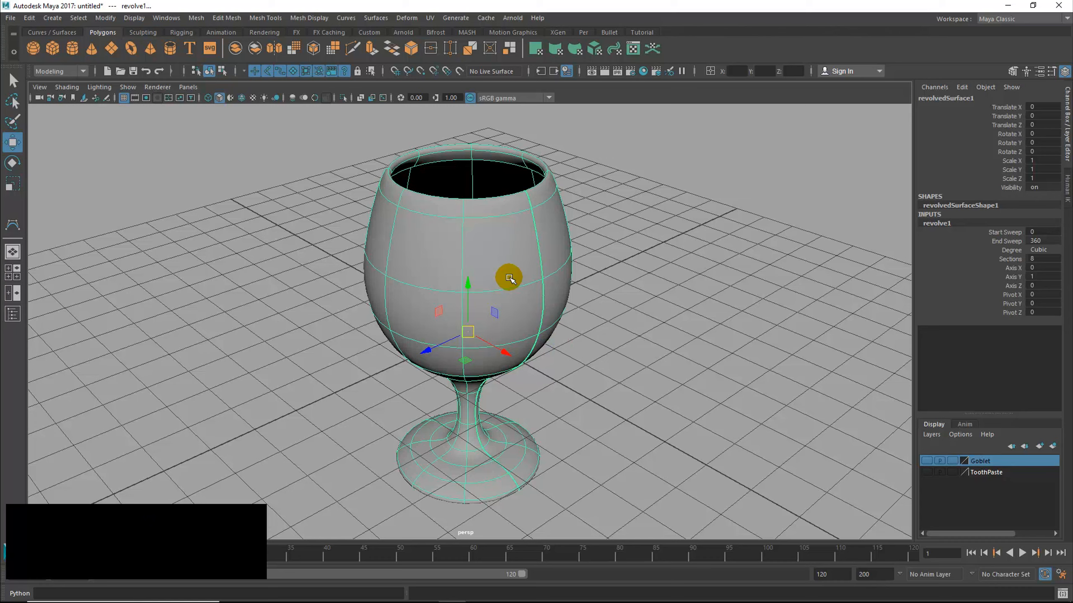
{"action": "left_click_drag", "start_coordinate": [505, 278], "coordinate": [456, 230], "text": "alt"}
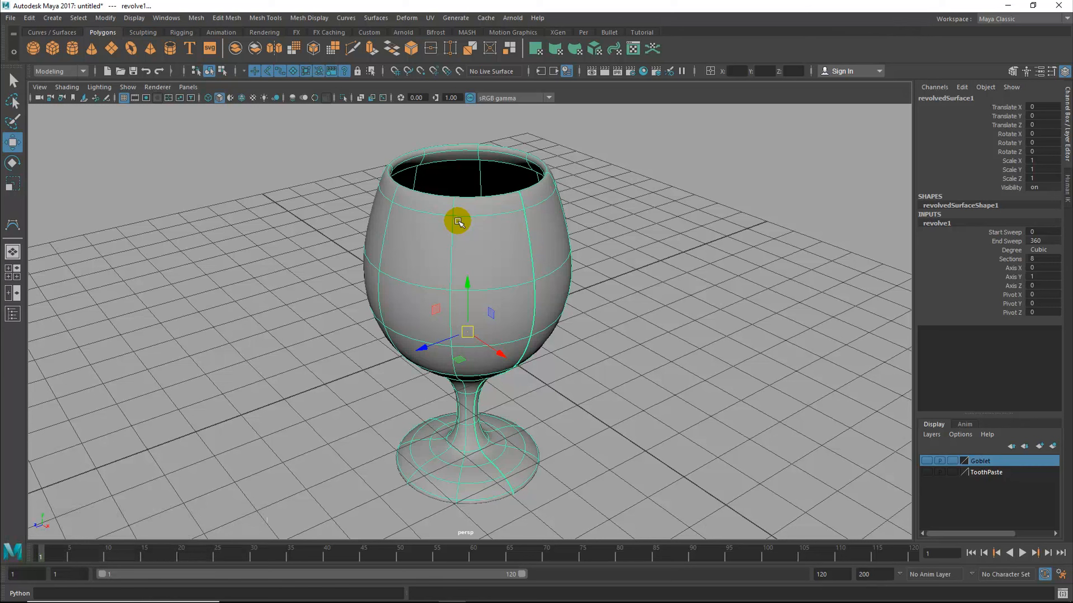
Step: Try out different Start Sweep values on the goblet's revolve
{"action": "left_click", "coordinate": [988, 235]}
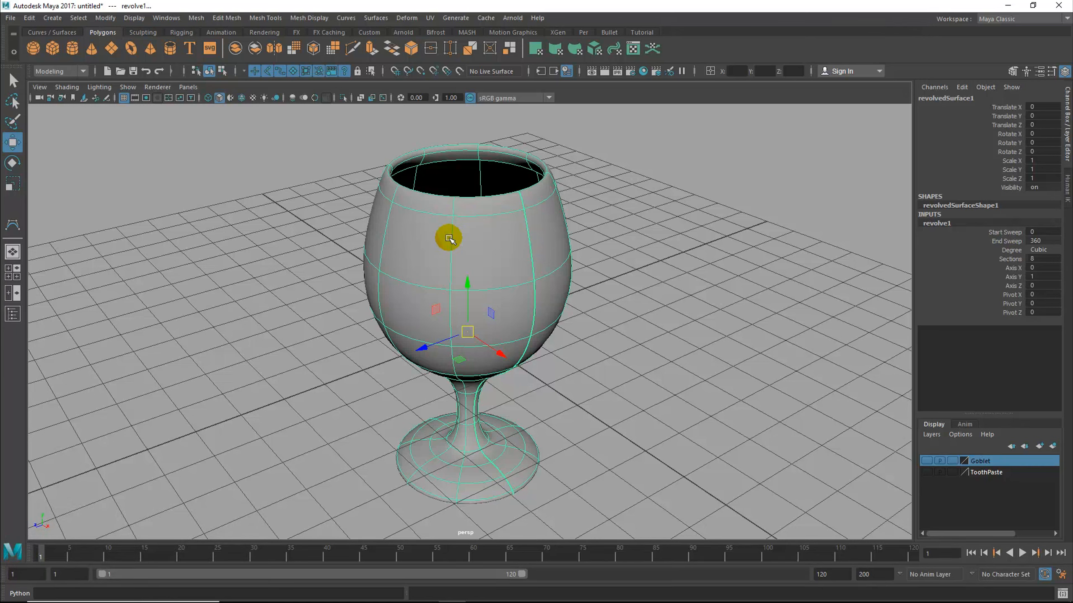
{"action": "left_click", "coordinate": [1013, 235]}
{"action": "middle_click_drag", "start_coordinate": [779, 254], "coordinate": [857, 286]}
Step: Set the End Sweep of the goblet's revolve to 180
{"action": "left_click", "coordinate": [1006, 241]}
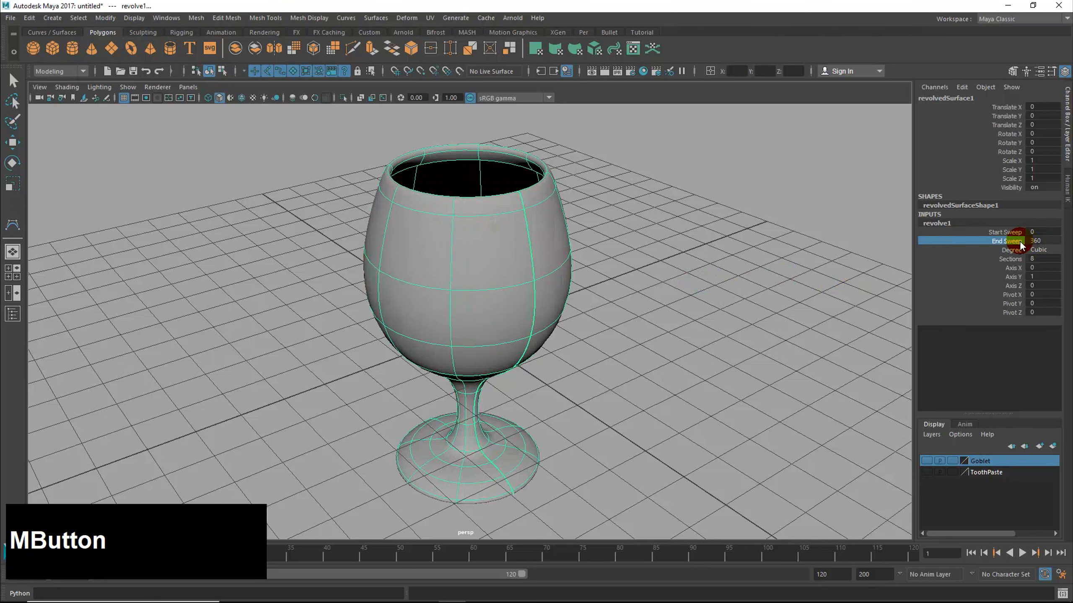
{"action": "left_click", "coordinate": [1042, 241]}
{"action": "key", "text": "End"}
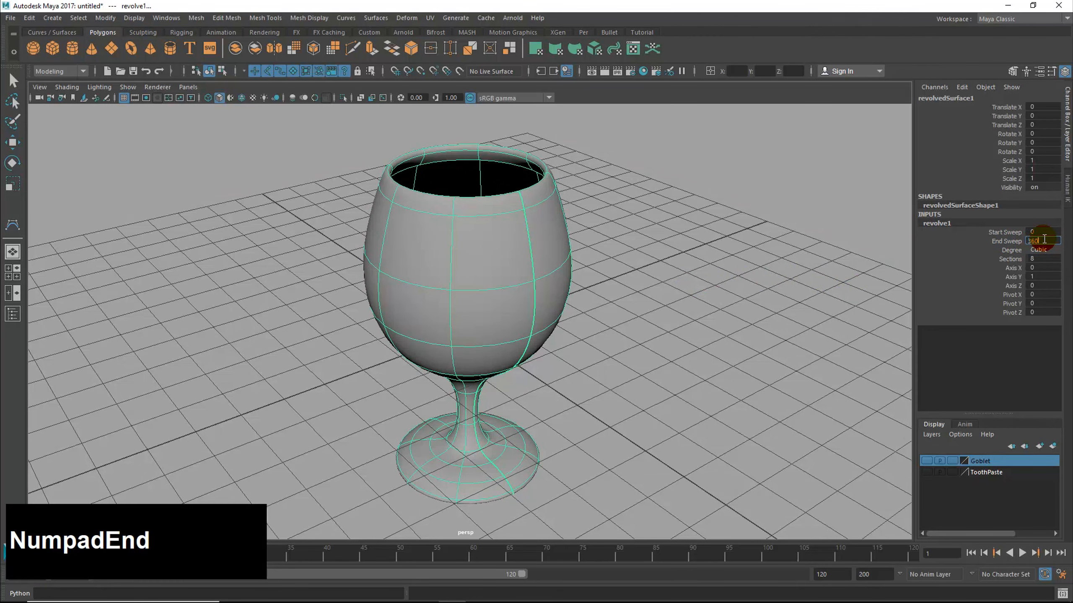
{"action": "key", "text": "Up"}
{"action": "key", "text": "Insert"}
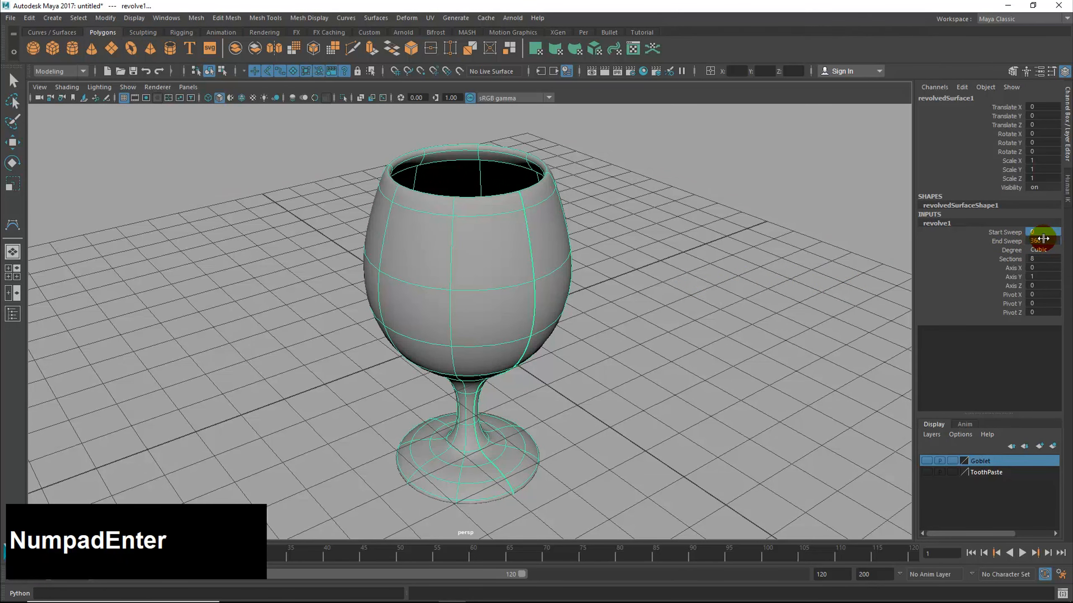
Step: Revolve the goblet only halfway with an End Sweep of 180 and look into its open side
{"action": "left_click", "coordinate": [1053, 241]}
{"action": "key", "text": "End"}
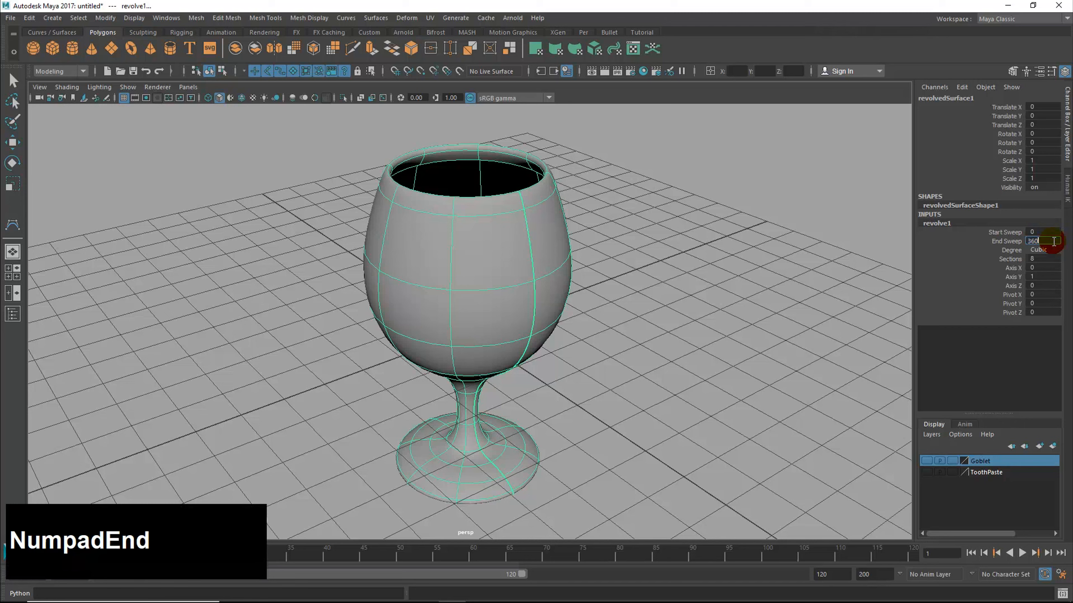
{"action": "key", "text": "Insert"}
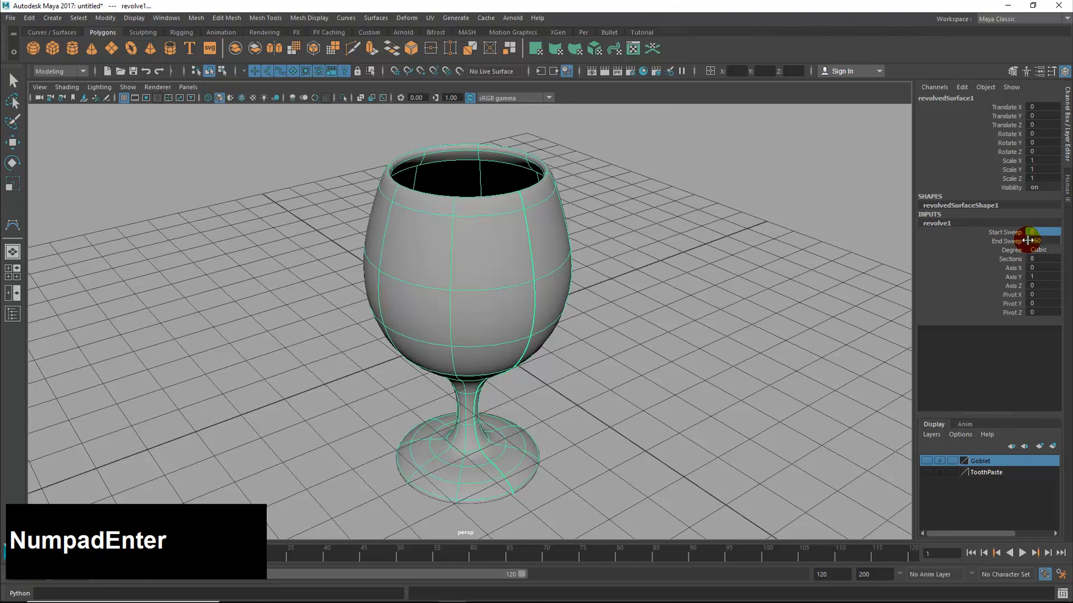
{"action": "double_click", "coordinate": [1042, 241]}
{"action": "key", "text": "Num_Lock"}
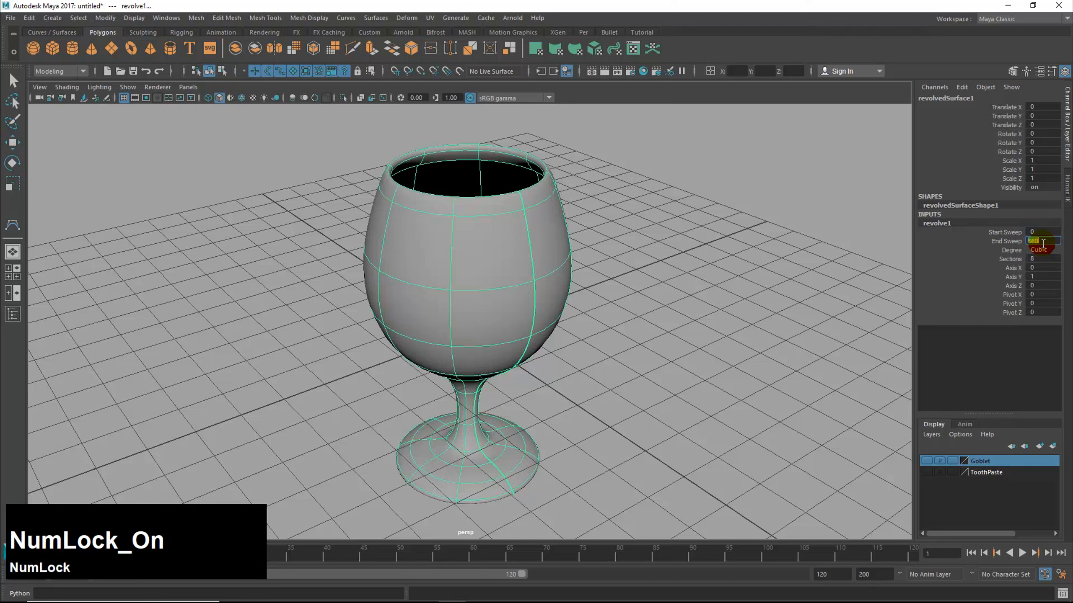
{"action": "left_click_drag", "start_coordinate": [1041, 243], "coordinate": [1017, 239]}
{"action": "type", "text": "18"}
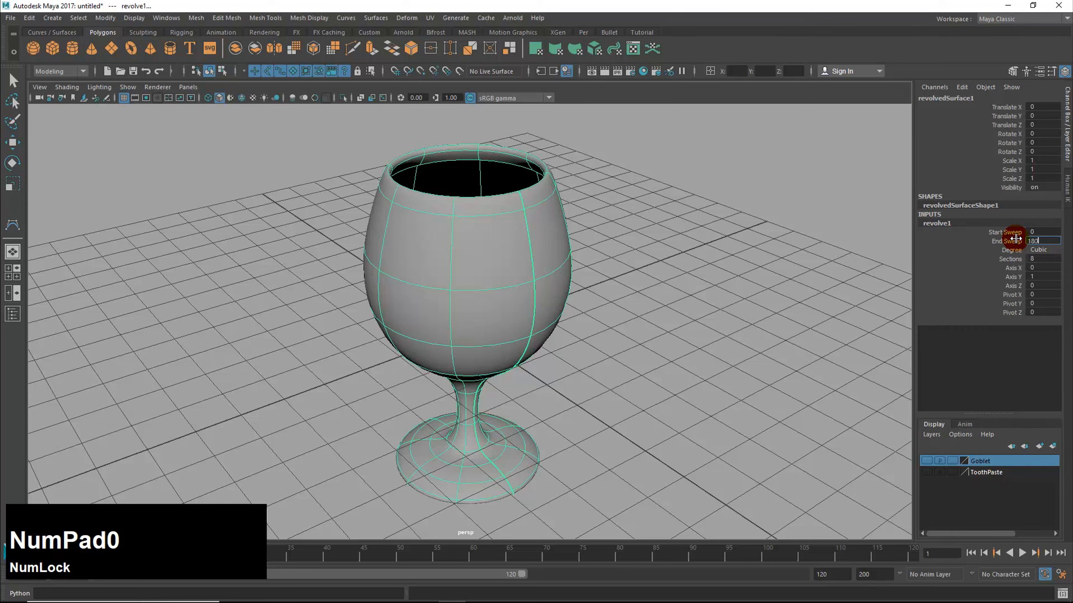
{"action": "type", "text": "0"}
{"action": "key", "text": "KP_Enter"}
{"action": "left_click_drag", "start_coordinate": [682, 308], "coordinate": [586, 304], "text": "alt"}
Step: Vary the revolve's End Sweep interactively, ending at about 200, to see how far the goblet's surface sweeps
{"action": "left_click", "coordinate": [1007, 240]}
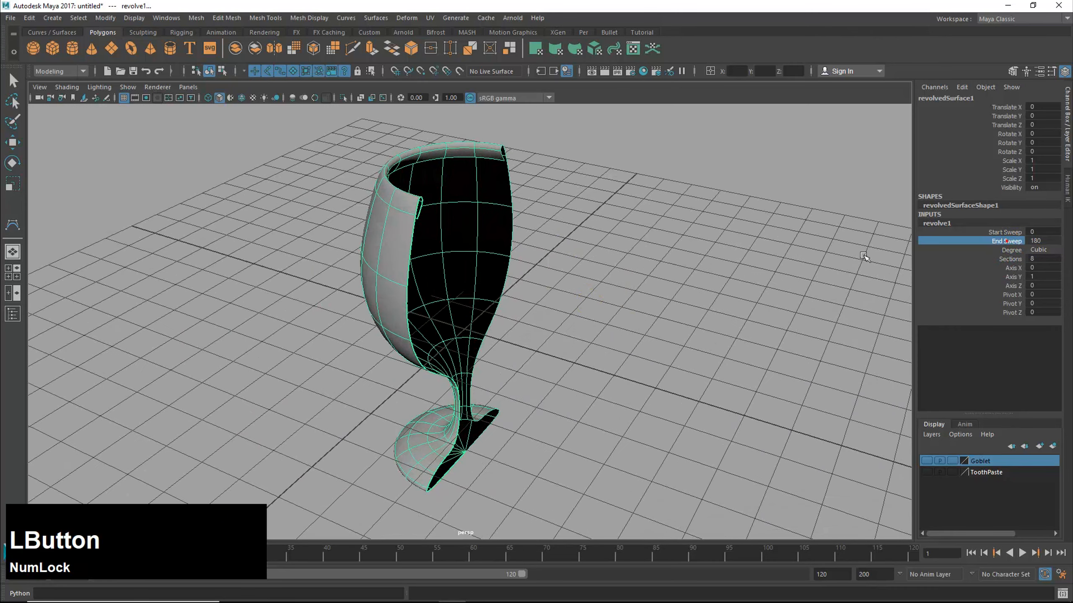
{"action": "middle_click_drag", "start_coordinate": [746, 251], "coordinate": [728, 268]}
{"action": "middle_click_drag", "start_coordinate": [742, 268], "coordinate": [1069, 266]}
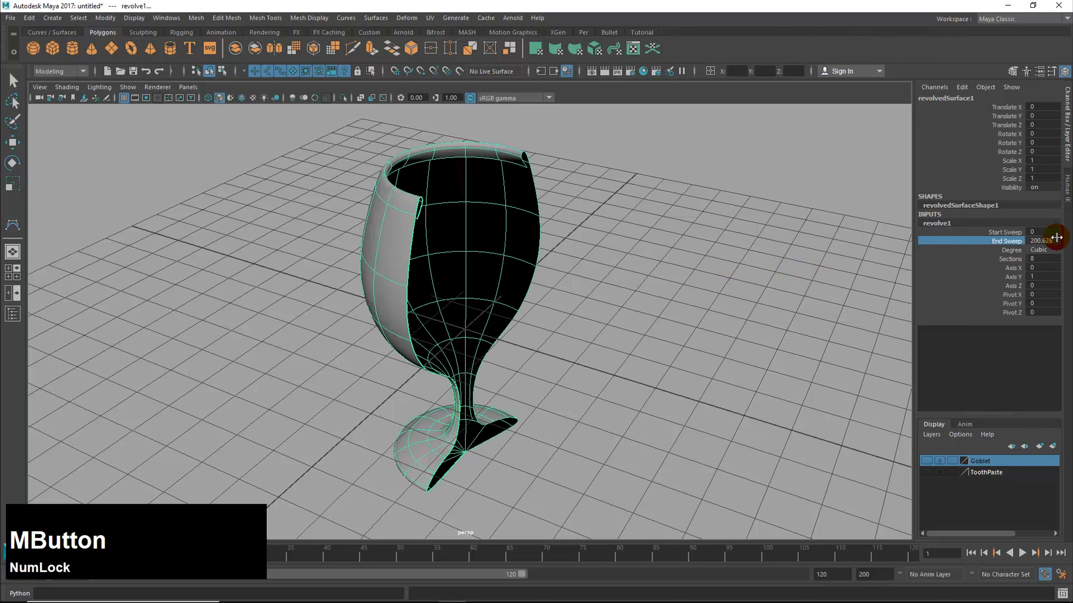
Step: Set the revolve's End Sweep to 360, look over the closed goblet, and clear the selection
{"action": "left_click", "coordinate": [1055, 238]}
{"action": "type", "text": "360"}
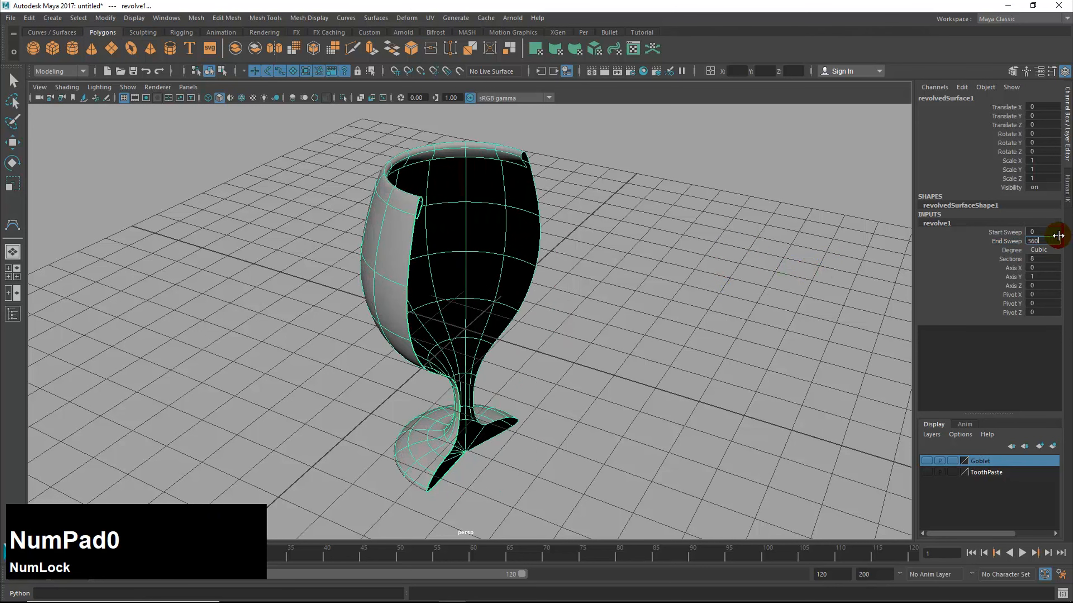
{"action": "key", "text": "Return"}
{"action": "mouse_move", "coordinate": [692, 278]}
{"action": "left_mouse_down", "text": "alt"}
{"action": "mouse_move", "coordinate": [713, 280]}
{"action": "mouse_move", "coordinate": [692, 285]}
{"action": "left_mouse_up", "text": "alt"}
{"action": "left_click_drag", "start_coordinate": [620, 349], "coordinate": [608, 372], "text": "alt"}
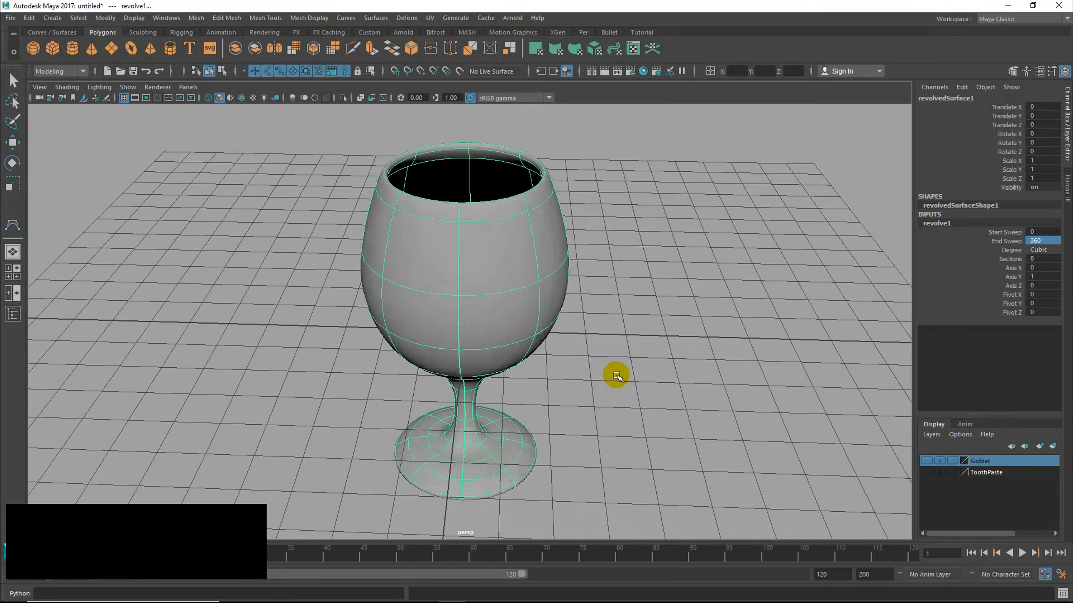
{"action": "left_click", "coordinate": [620, 361]}
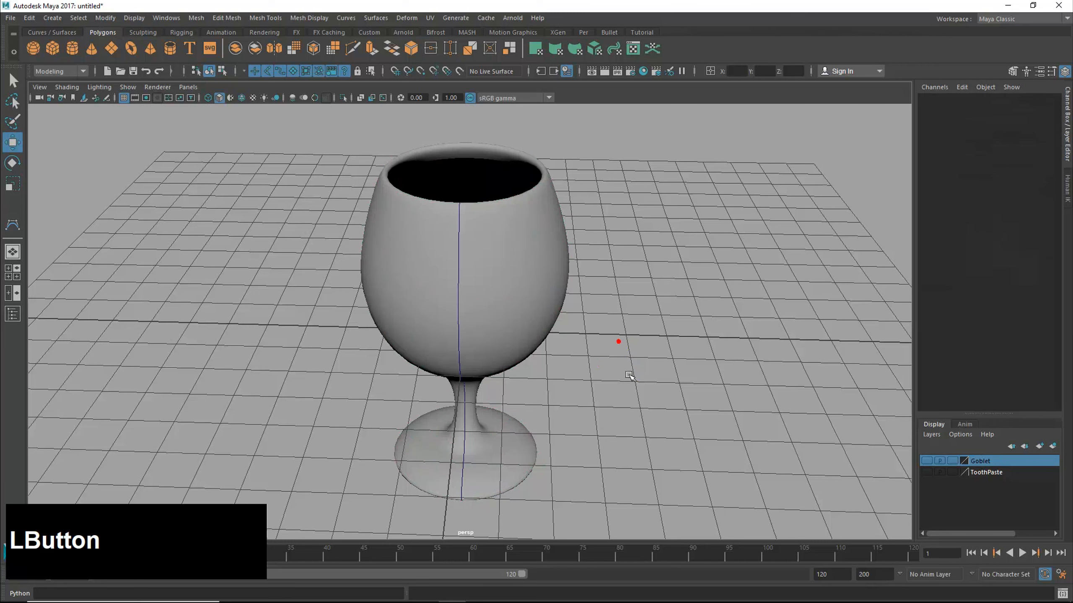
{"action": "left_click_drag", "start_coordinate": [630, 391], "coordinate": [629, 386], "text": "alt"}
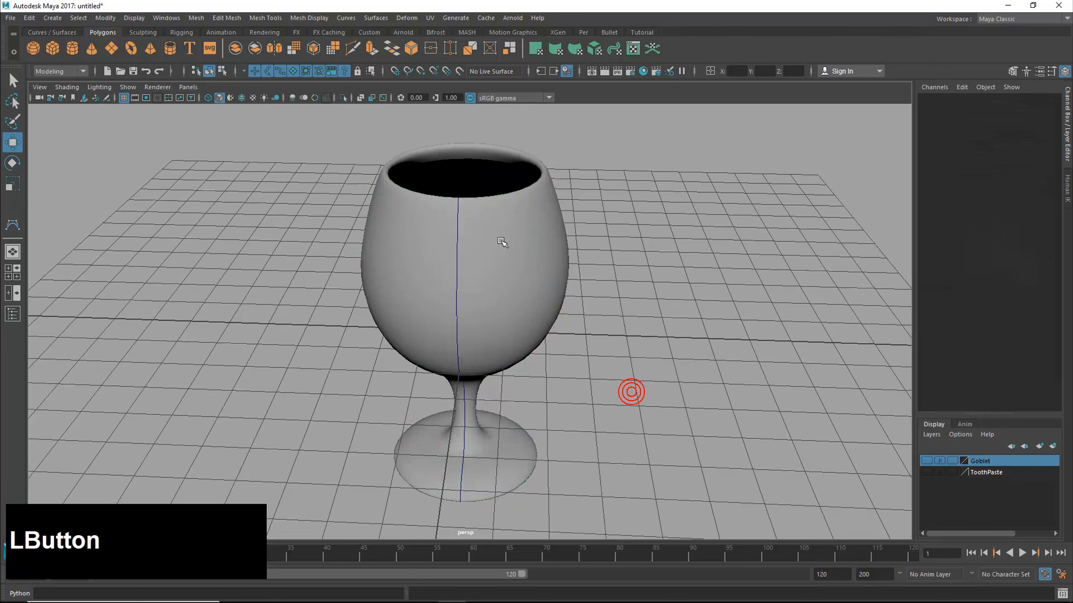
Step: Show the Goblet display layer and view the revolved surface against its reference image
{"action": "left_click", "coordinate": [926, 461]}
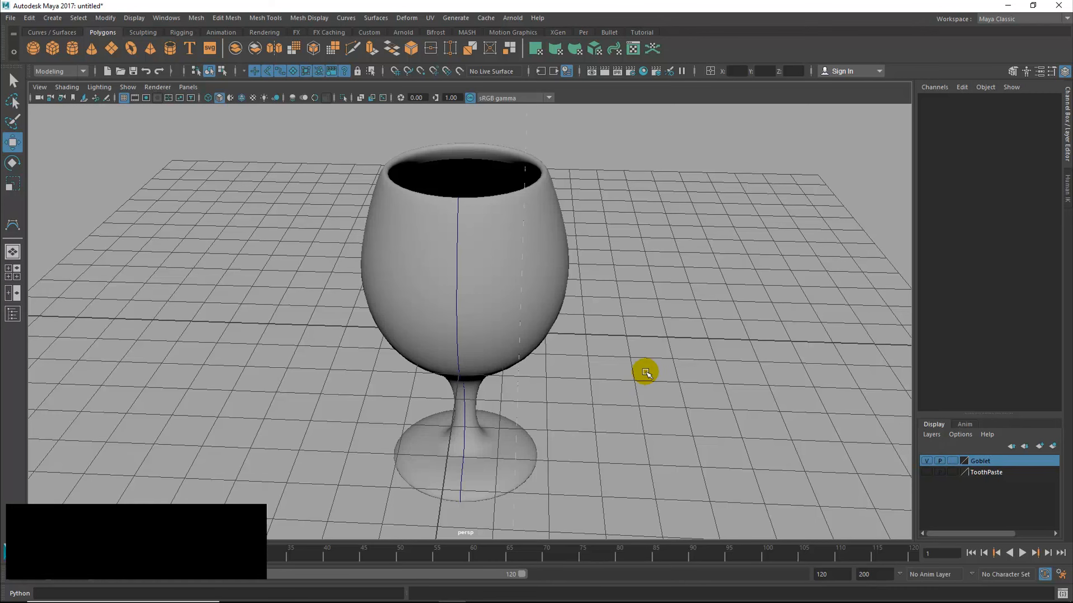
{"action": "right_click_drag", "start_coordinate": [646, 372], "coordinate": [285, 392], "text": "alt"}
{"action": "left_click_drag", "start_coordinate": [285, 392], "coordinate": [515, 403], "text": "alt"}
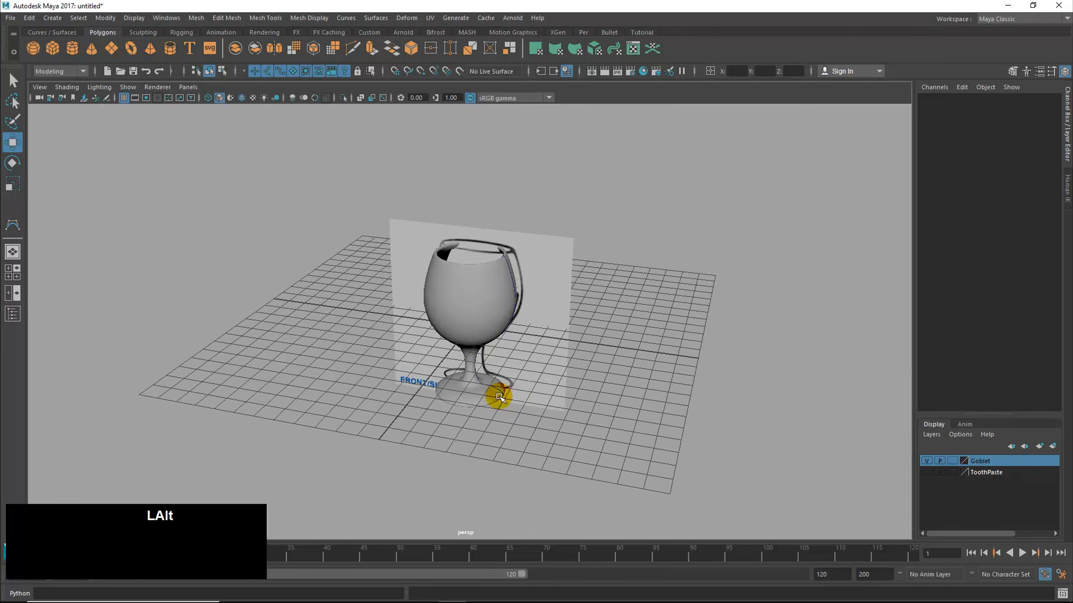
{"action": "right_click_drag", "start_coordinate": [490, 395], "coordinate": [770, 407], "text": "alt"}
{"action": "middle_click_drag", "start_coordinate": [588, 366], "coordinate": [592, 413], "text": "alt"}
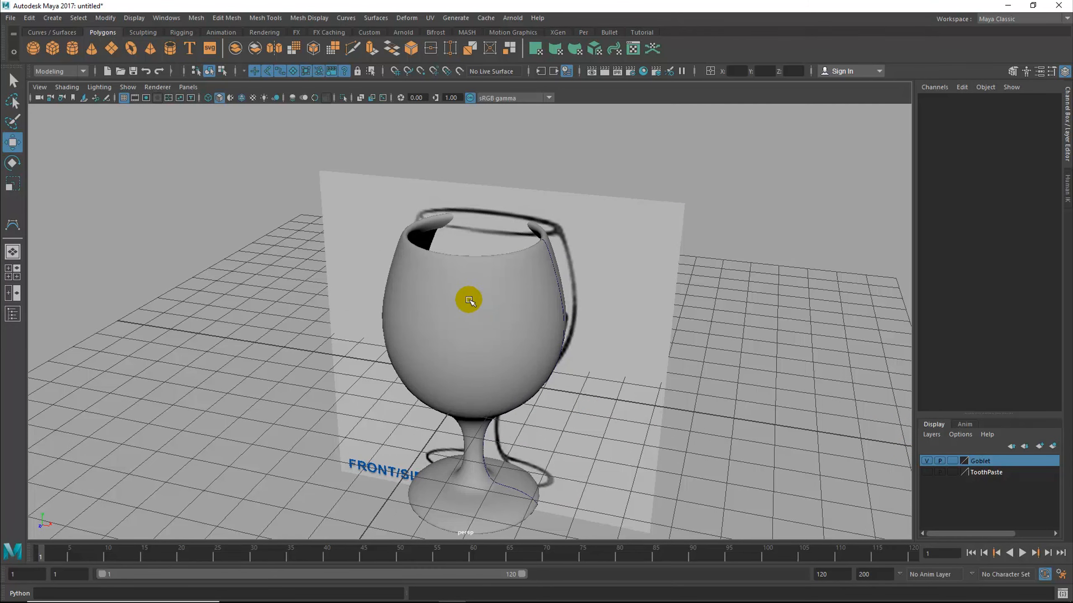
Step: Select the goblet surface together with its profile curve and add both to the Goblet display layer
{"action": "left_click", "coordinate": [457, 290]}
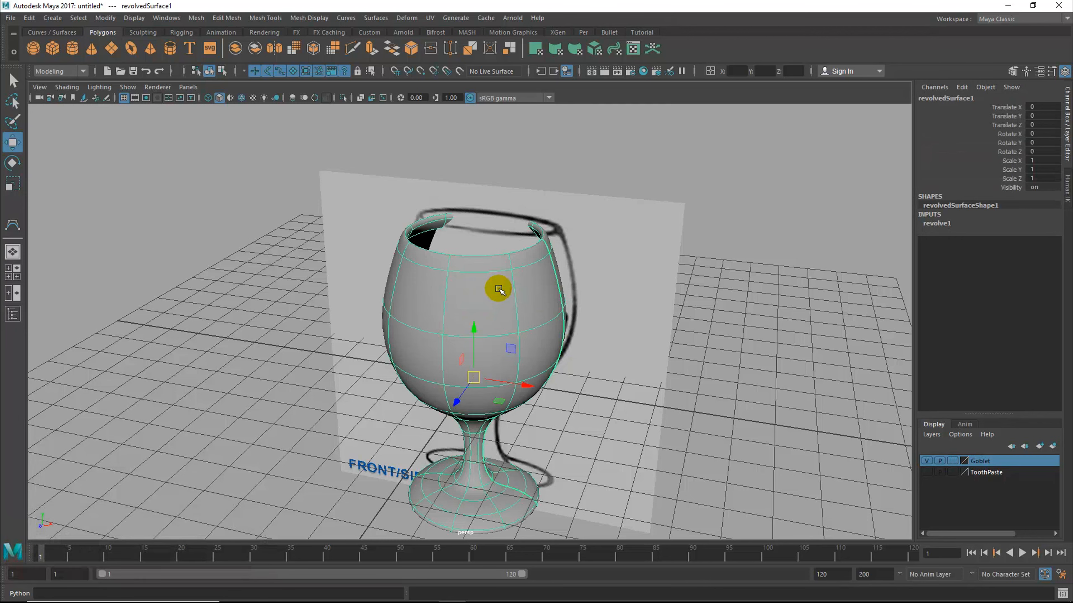
{"action": "left_click", "coordinate": [550, 257], "text": "shift"}
{"action": "left_click", "coordinate": [650, 262]}
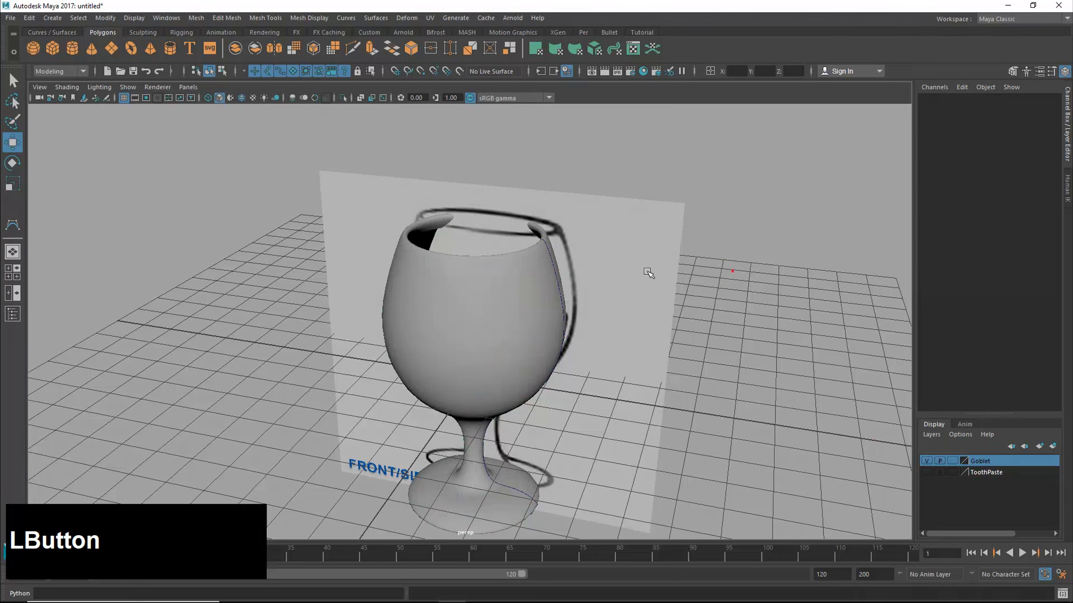
{"action": "left_click", "coordinate": [550, 261]}
{"action": "left_click", "coordinate": [394, 264], "text": "shift"}
{"action": "right_click_drag", "start_coordinate": [985, 460], "coordinate": [985, 488]}
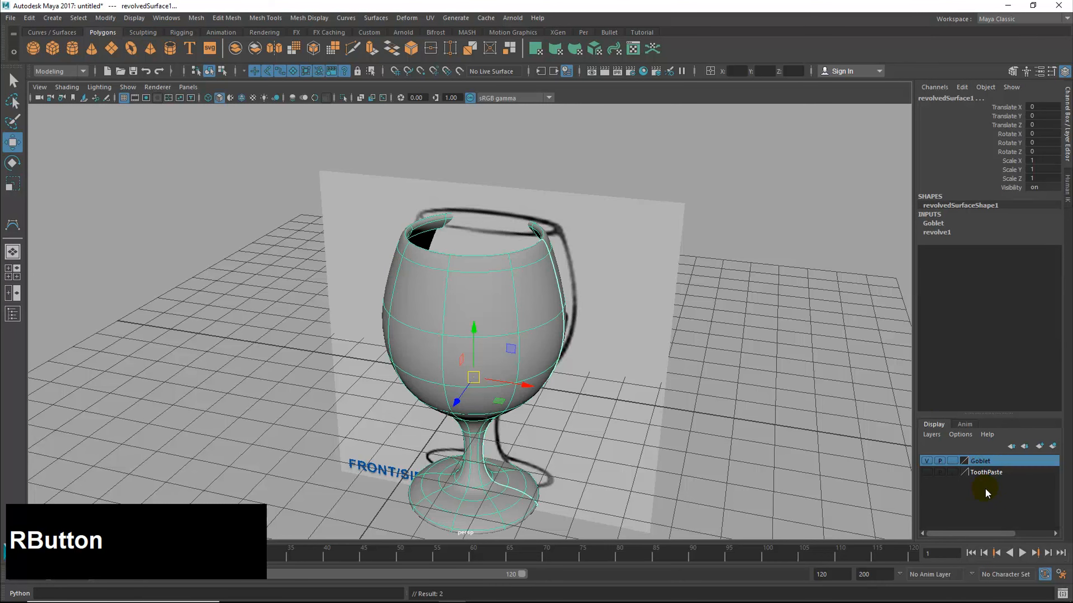
Step: Toggle the Goblet layer's visibility to check that it controls the surface, curve and reference image, leaving it shown
{"action": "left_click", "coordinate": [926, 464]}
{"action": "left_click", "coordinate": [587, 329]}
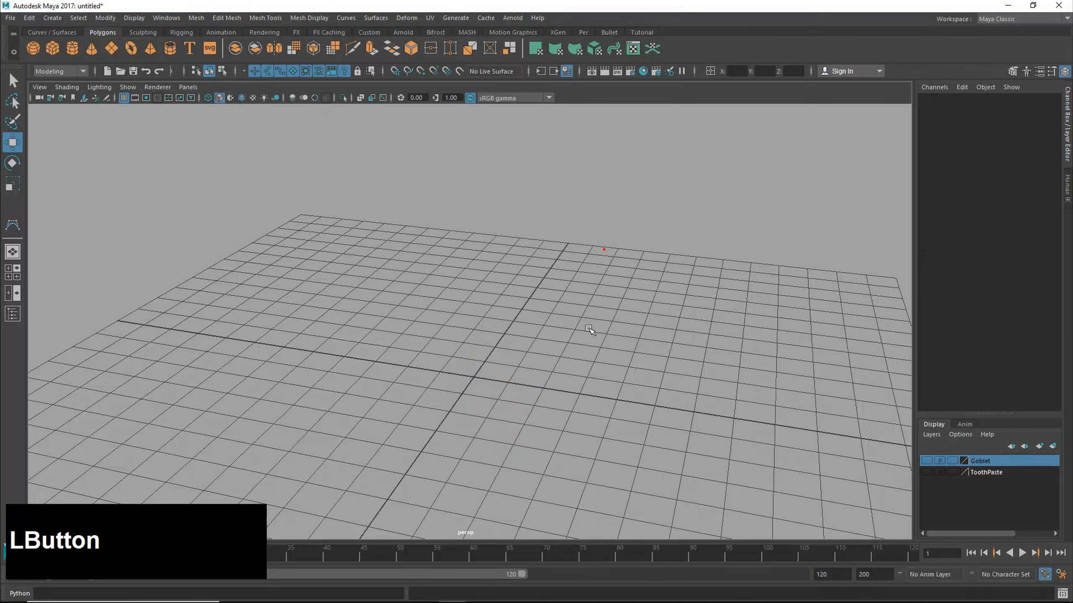
{"action": "left_click_drag", "start_coordinate": [580, 355], "coordinate": [515, 364], "text": "alt"}
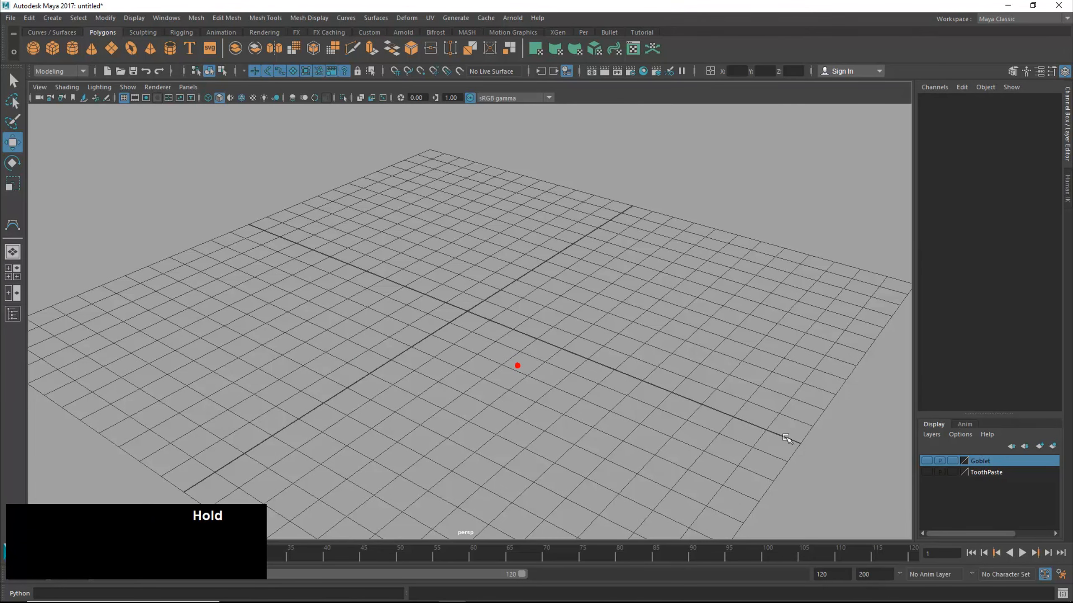
{"action": "left_click", "coordinate": [926, 461]}
{"action": "left_click", "coordinate": [927, 462]}
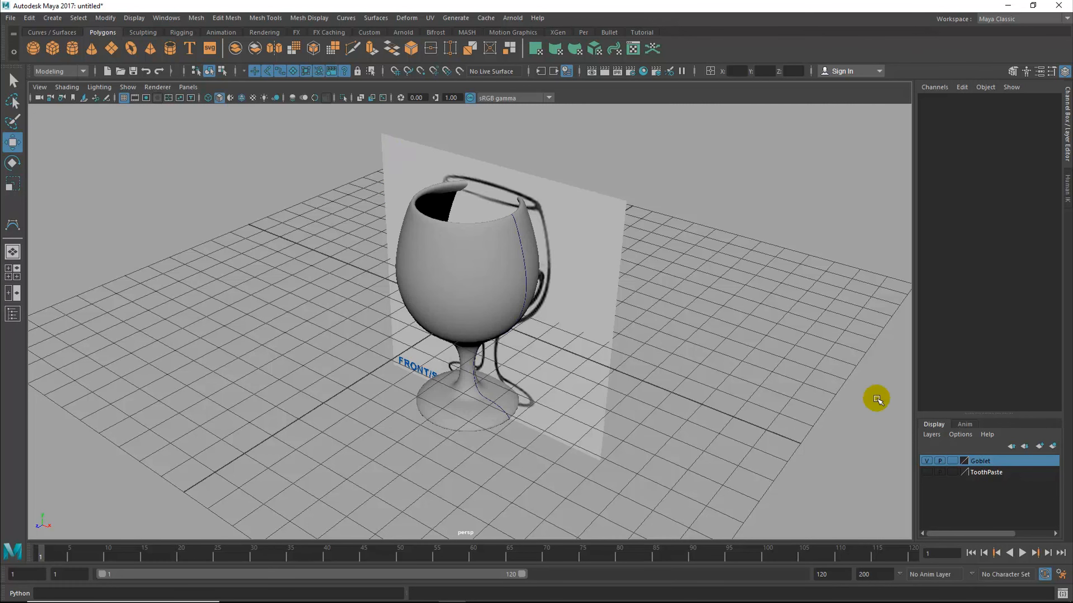
Step: Switch to the ToothPaste layer and view the goblet with its reference image from a lower angle
{"action": "left_click", "coordinate": [928, 472]}
{"action": "left_click_drag", "start_coordinate": [529, 353], "coordinate": [568, 366], "text": "alt"}
{"action": "right_click_drag", "start_coordinate": [559, 366], "coordinate": [719, 398], "text": "alt"}
{"action": "left_click_drag", "start_coordinate": [718, 398], "coordinate": [671, 397], "text": "alt"}
{"action": "right_click_drag", "start_coordinate": [670, 397], "coordinate": [698, 395], "text": "alt"}
{"action": "left_click_drag", "start_coordinate": [699, 396], "coordinate": [681, 399], "text": "alt"}
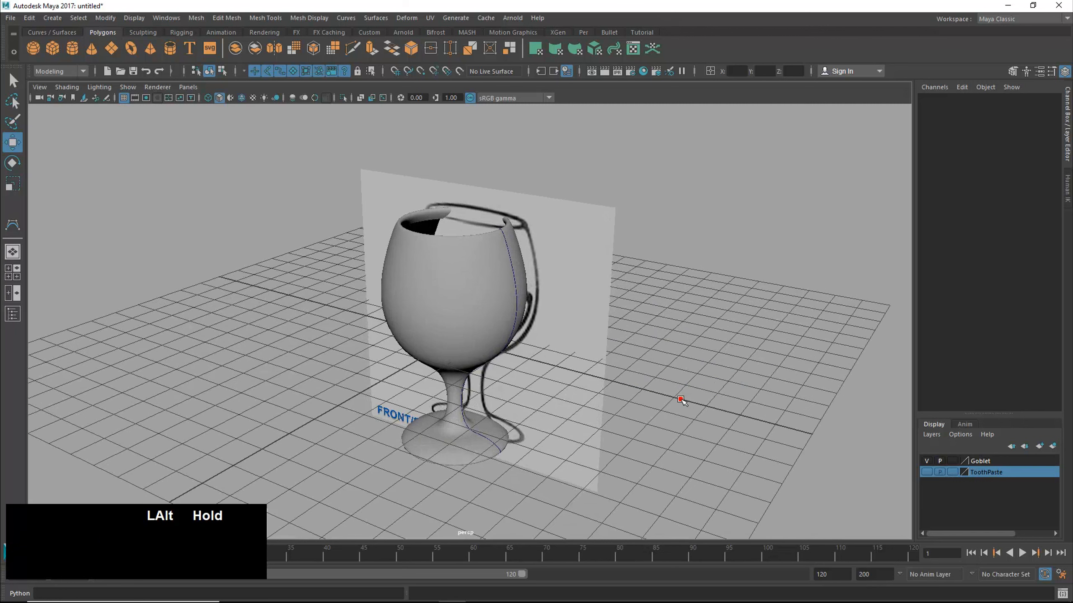